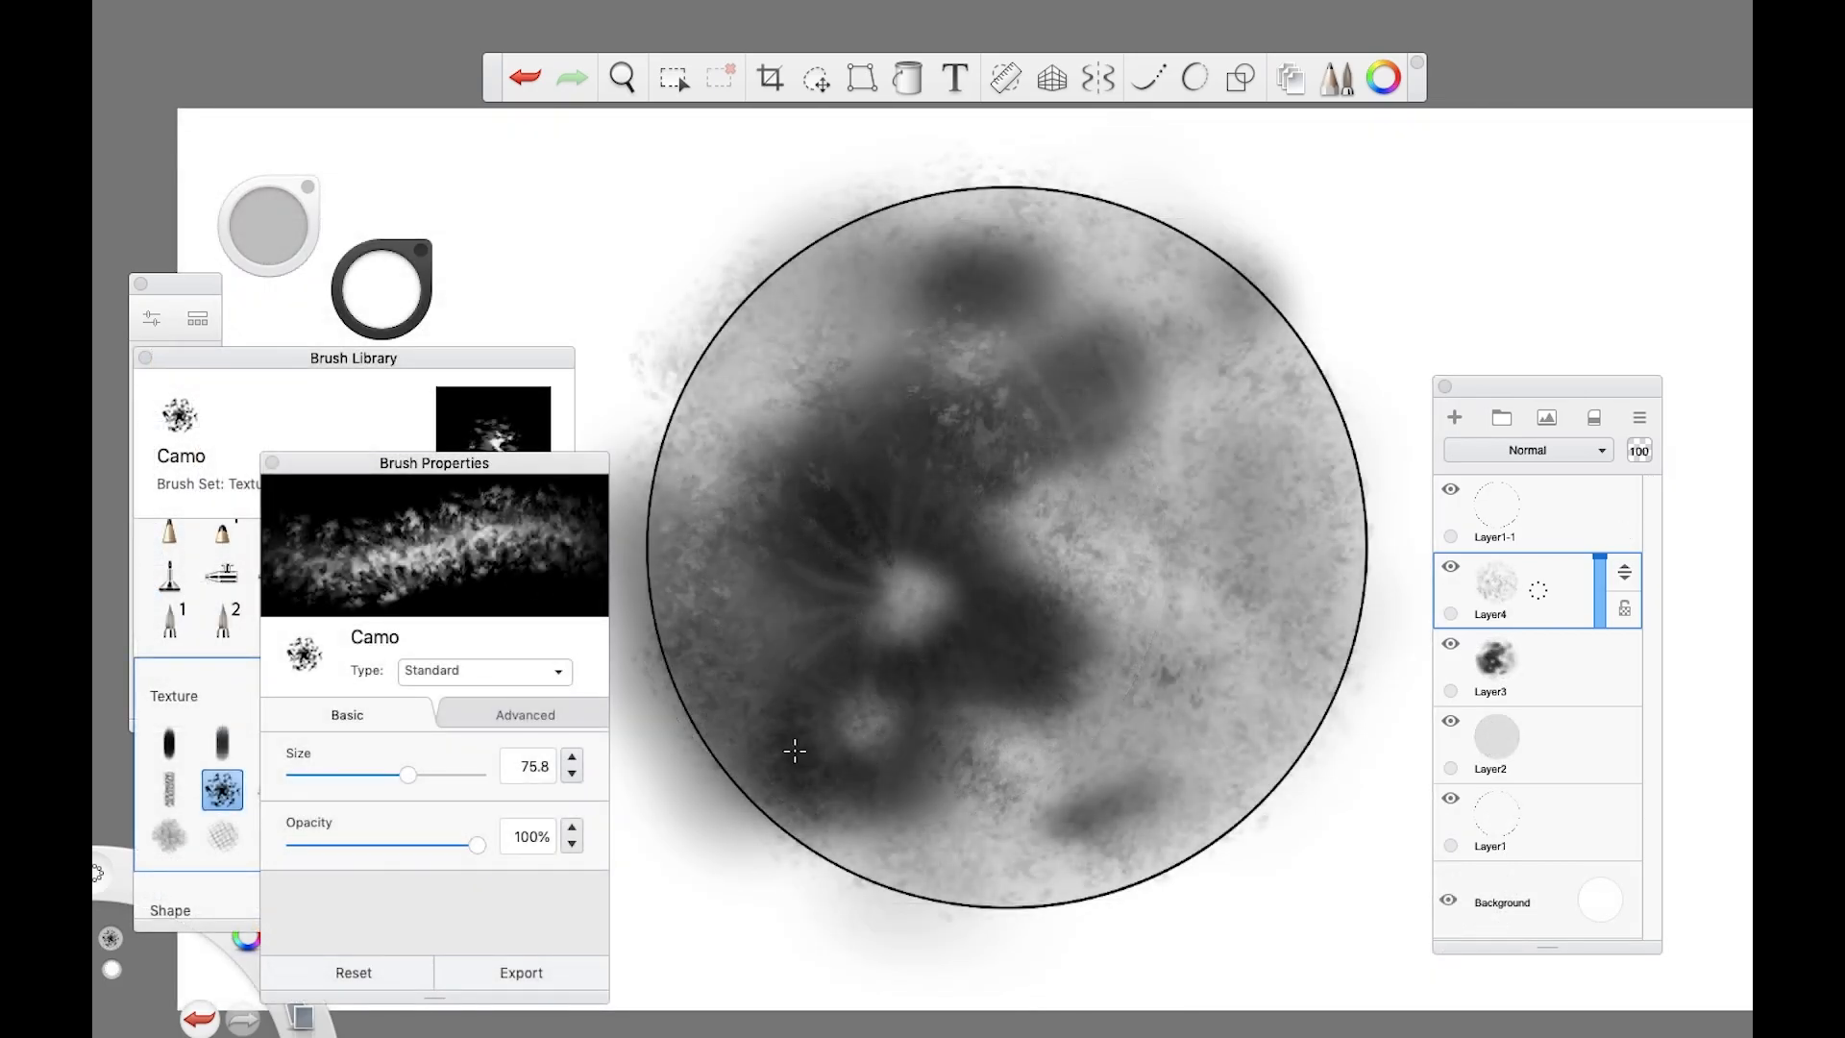
Step: Paint mottled texture over the moon's dark patches with the Camo brush at size 75.8 on Layer4
mouse_move(795, 750)
mouse_down()
mouse_move(1009, 823)
mouse_move(905, 514)
mouse_move(908, 393)
mouse_move(1041, 346)
mouse_up()
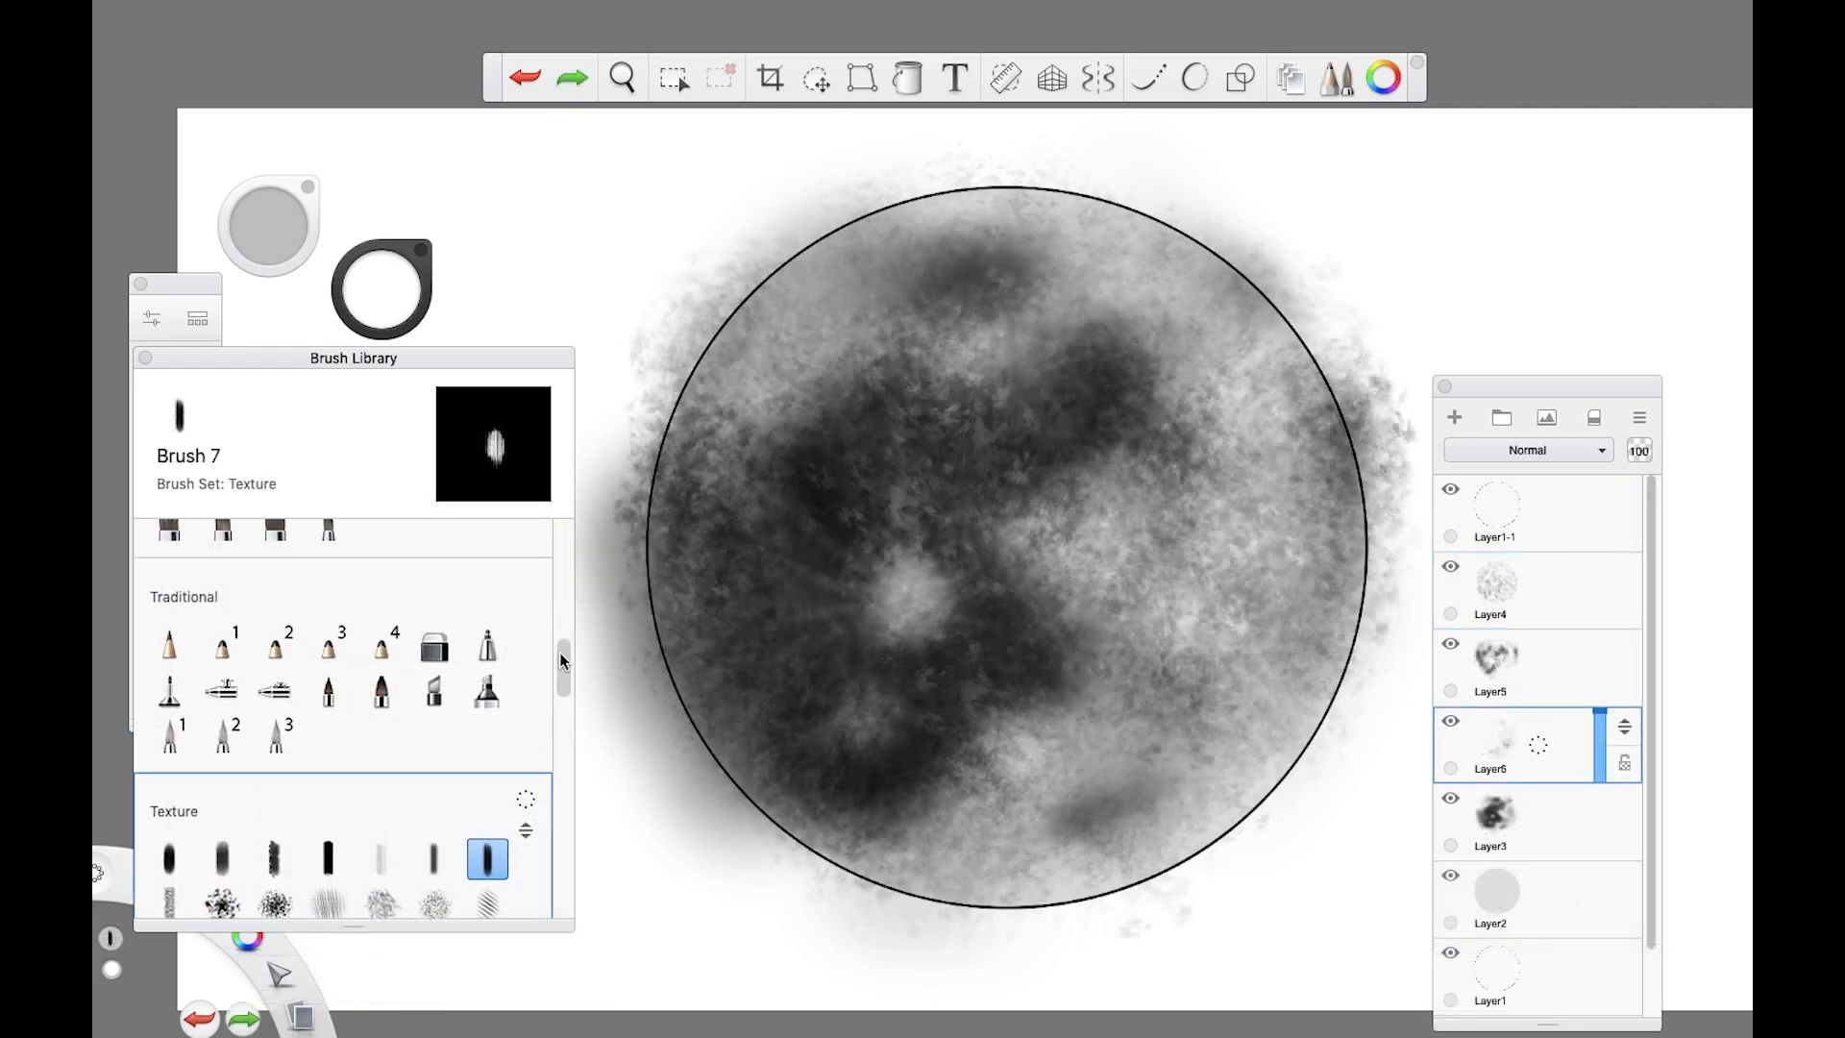
Step: Try a curved stroke across the moon with the Synthetic Bristle Round Brush and another Synthetic Paint brush, undoing each stroke
scroll(563, 661, up, 3)
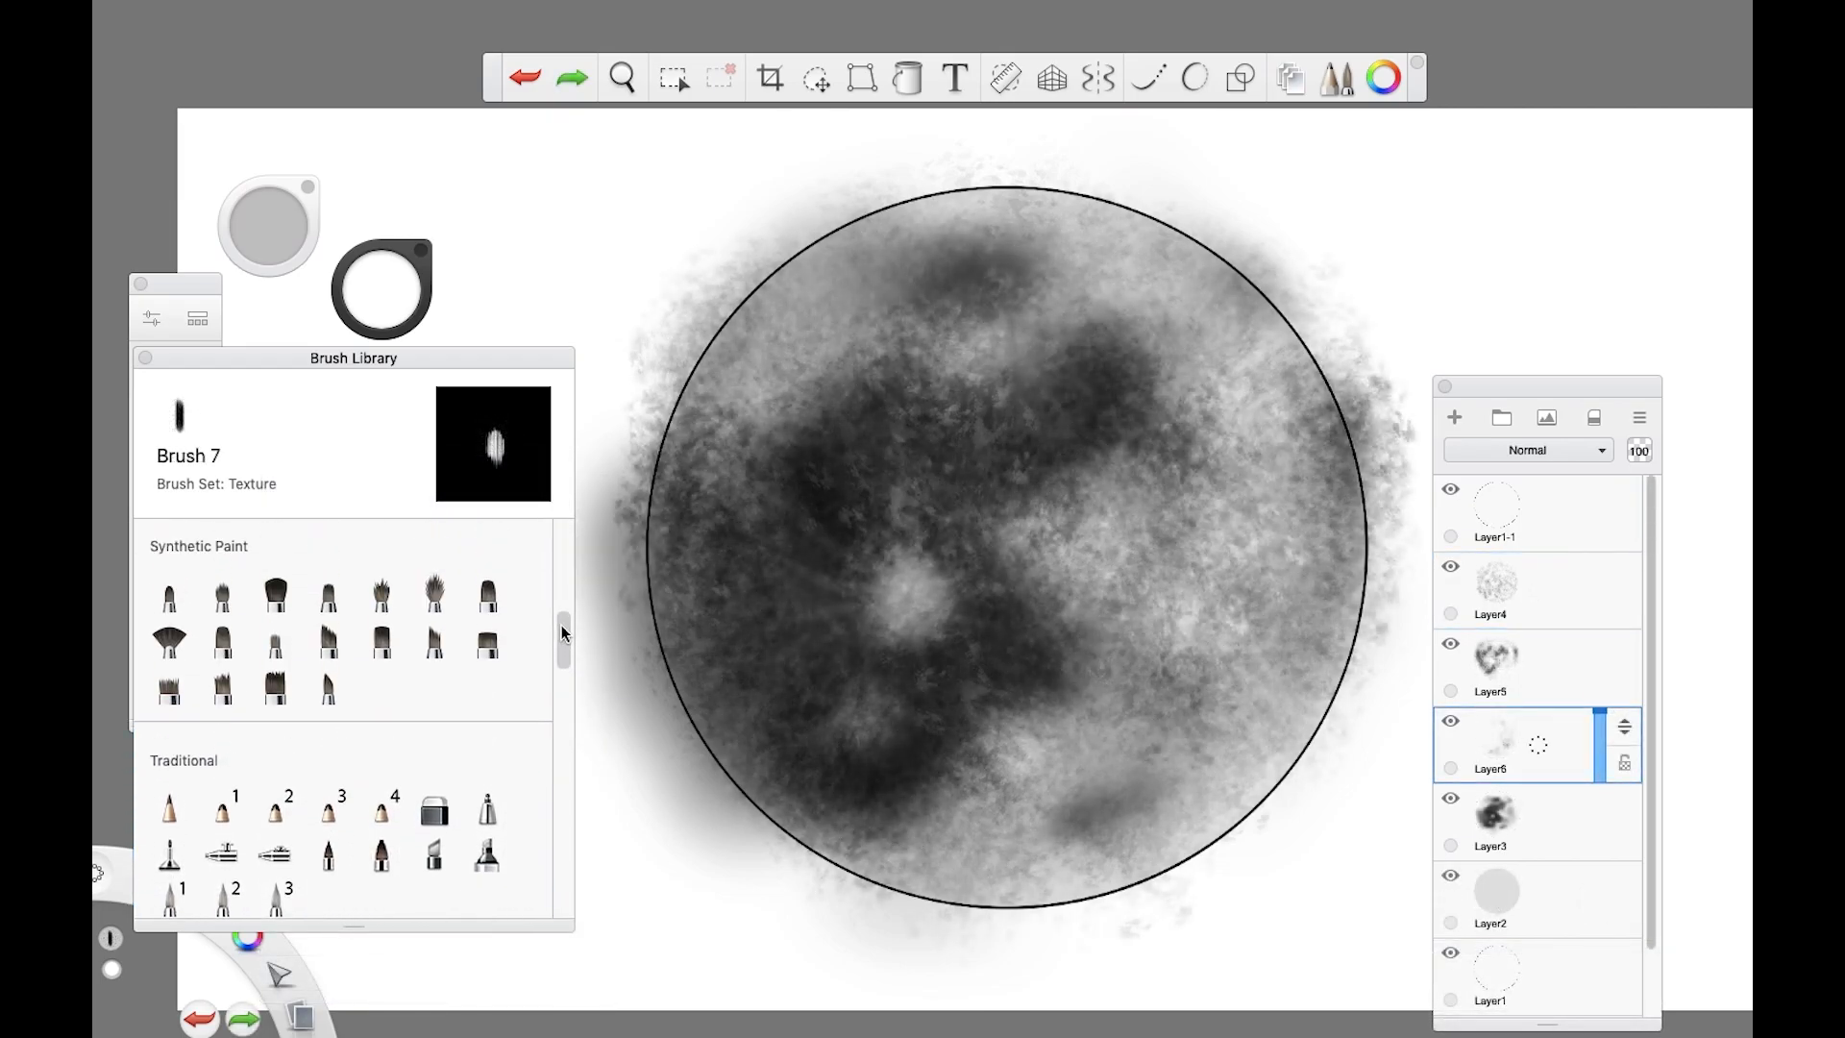
click(434, 586)
drag(856, 625, 1076, 360)
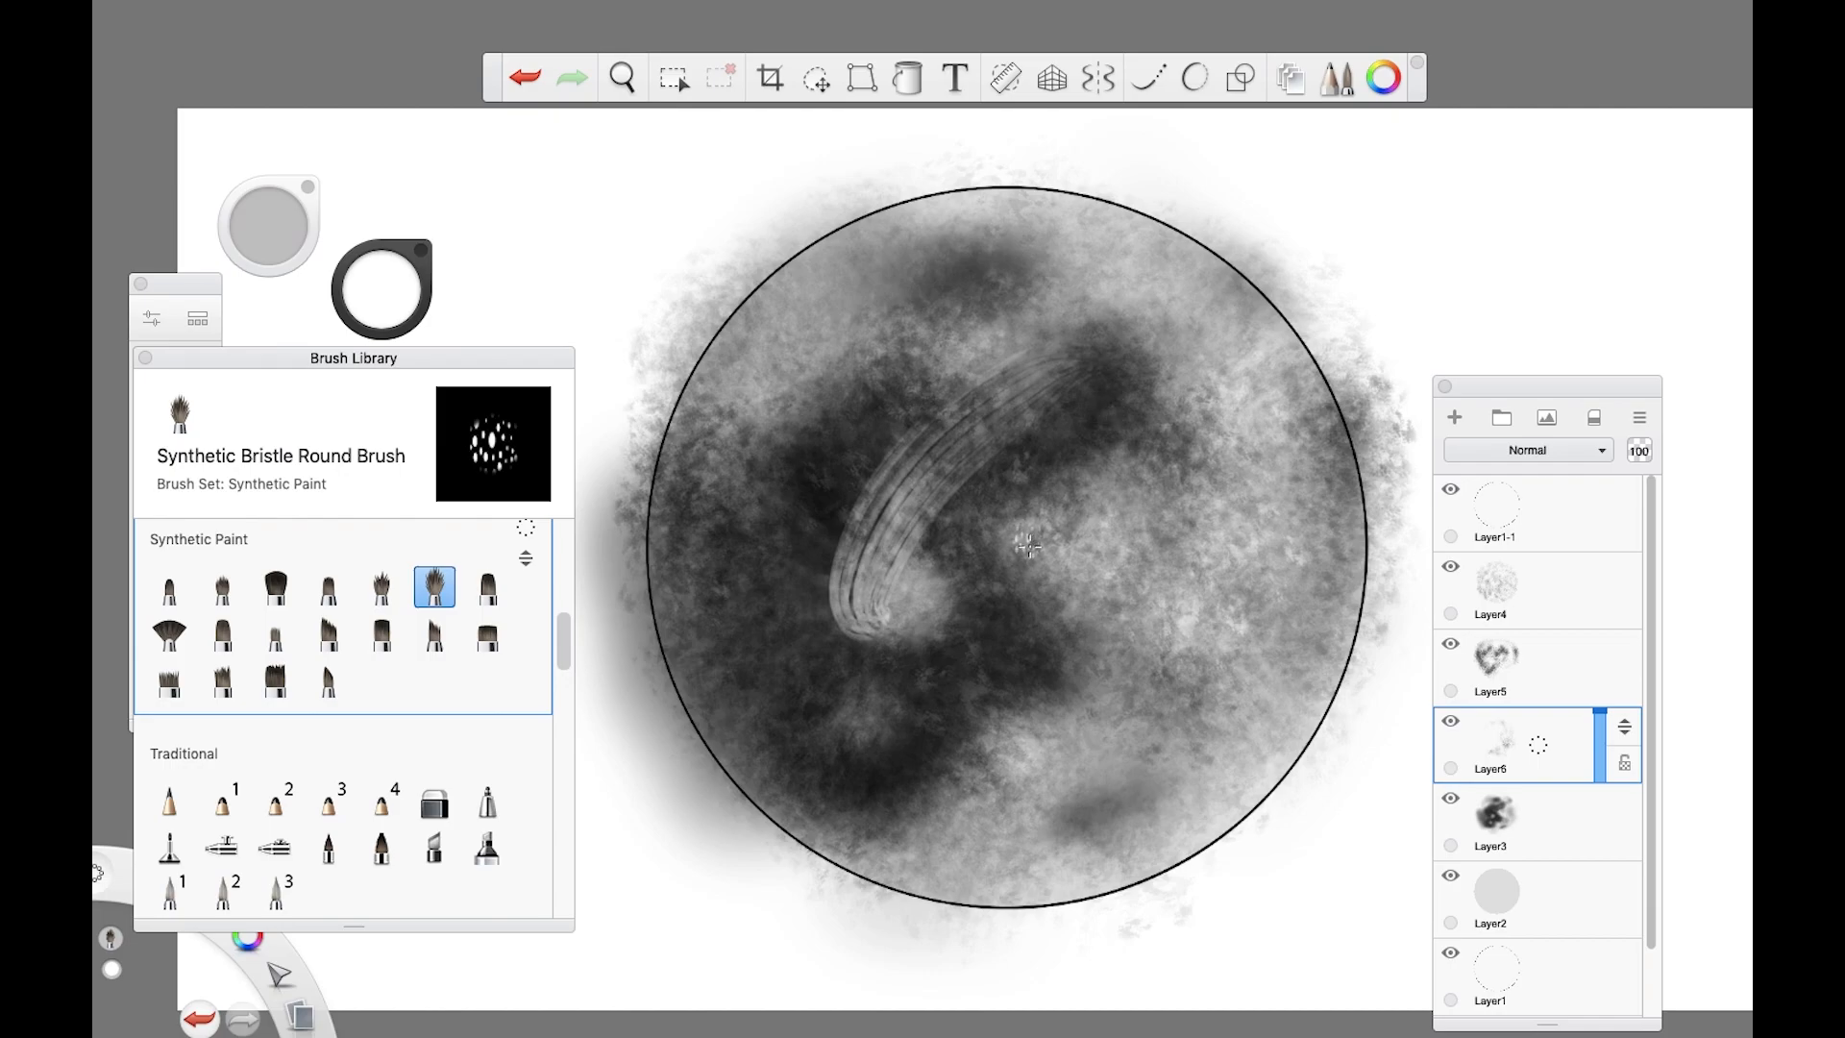
key(ctrl+z)
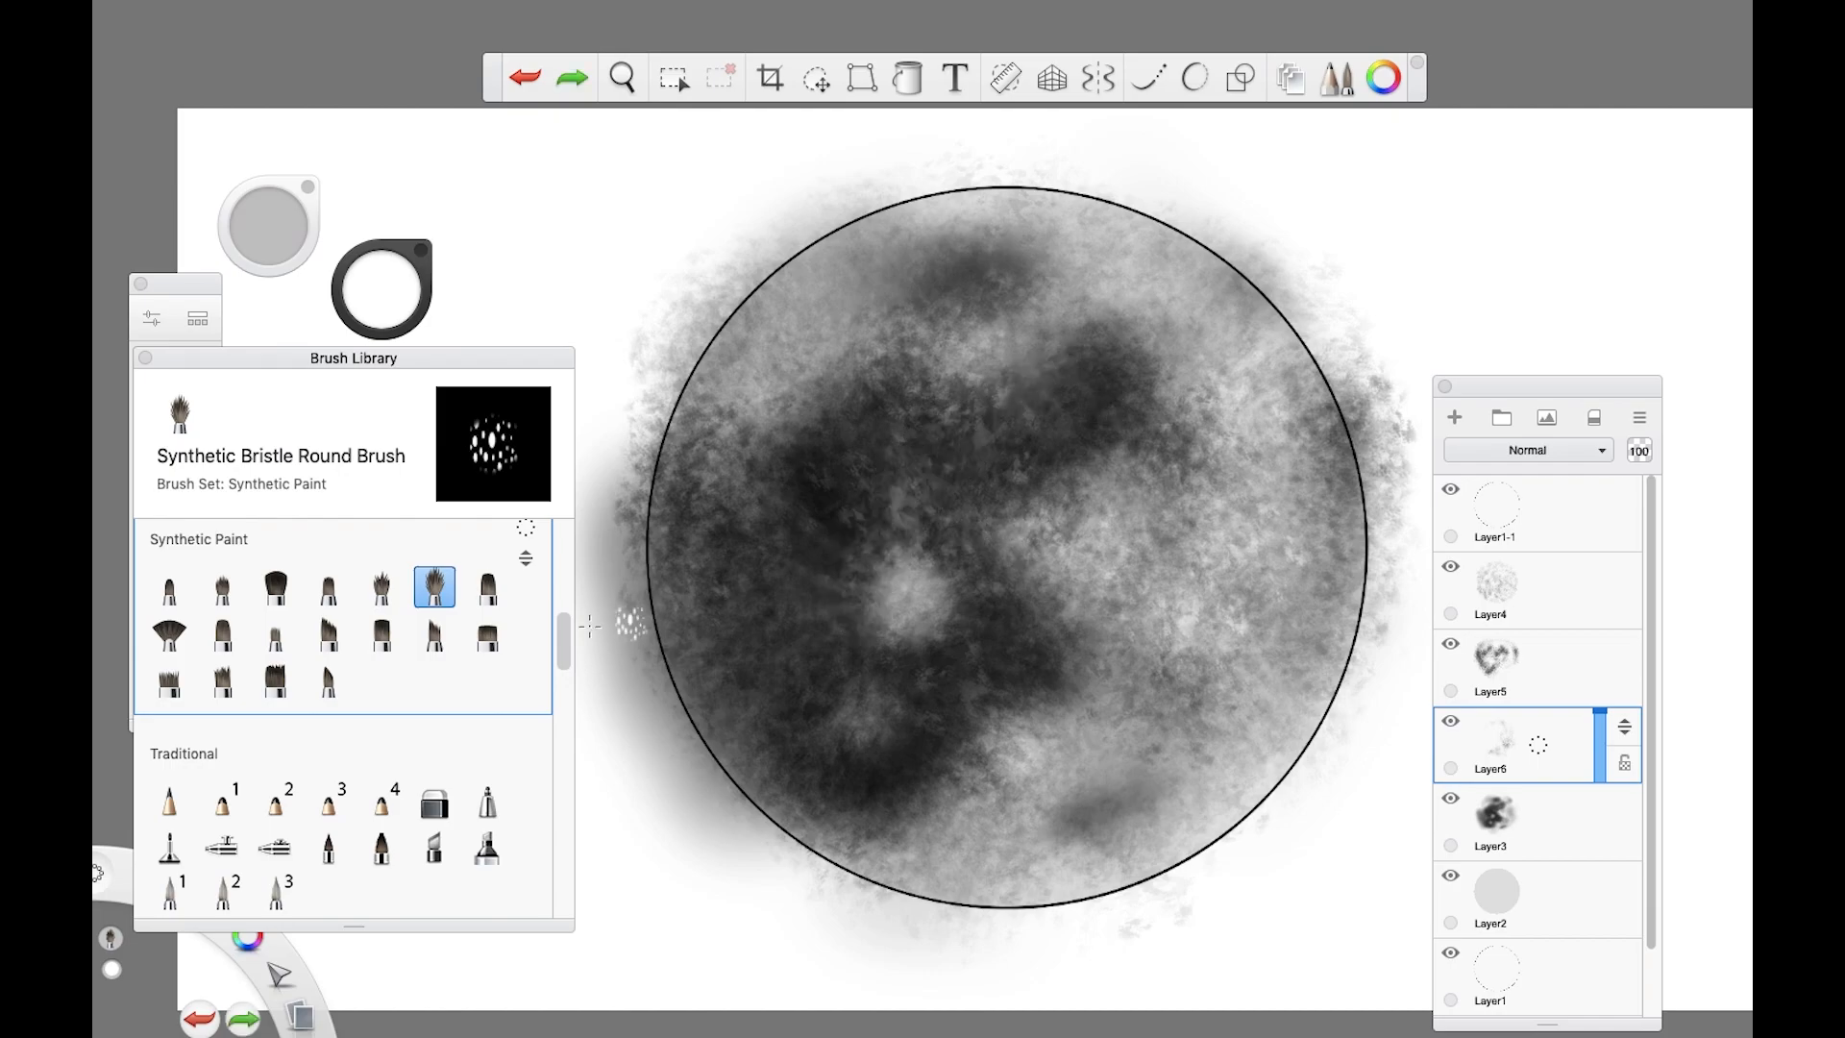
click(222, 586)
drag(861, 600, 1018, 389)
key(ctrl+z)
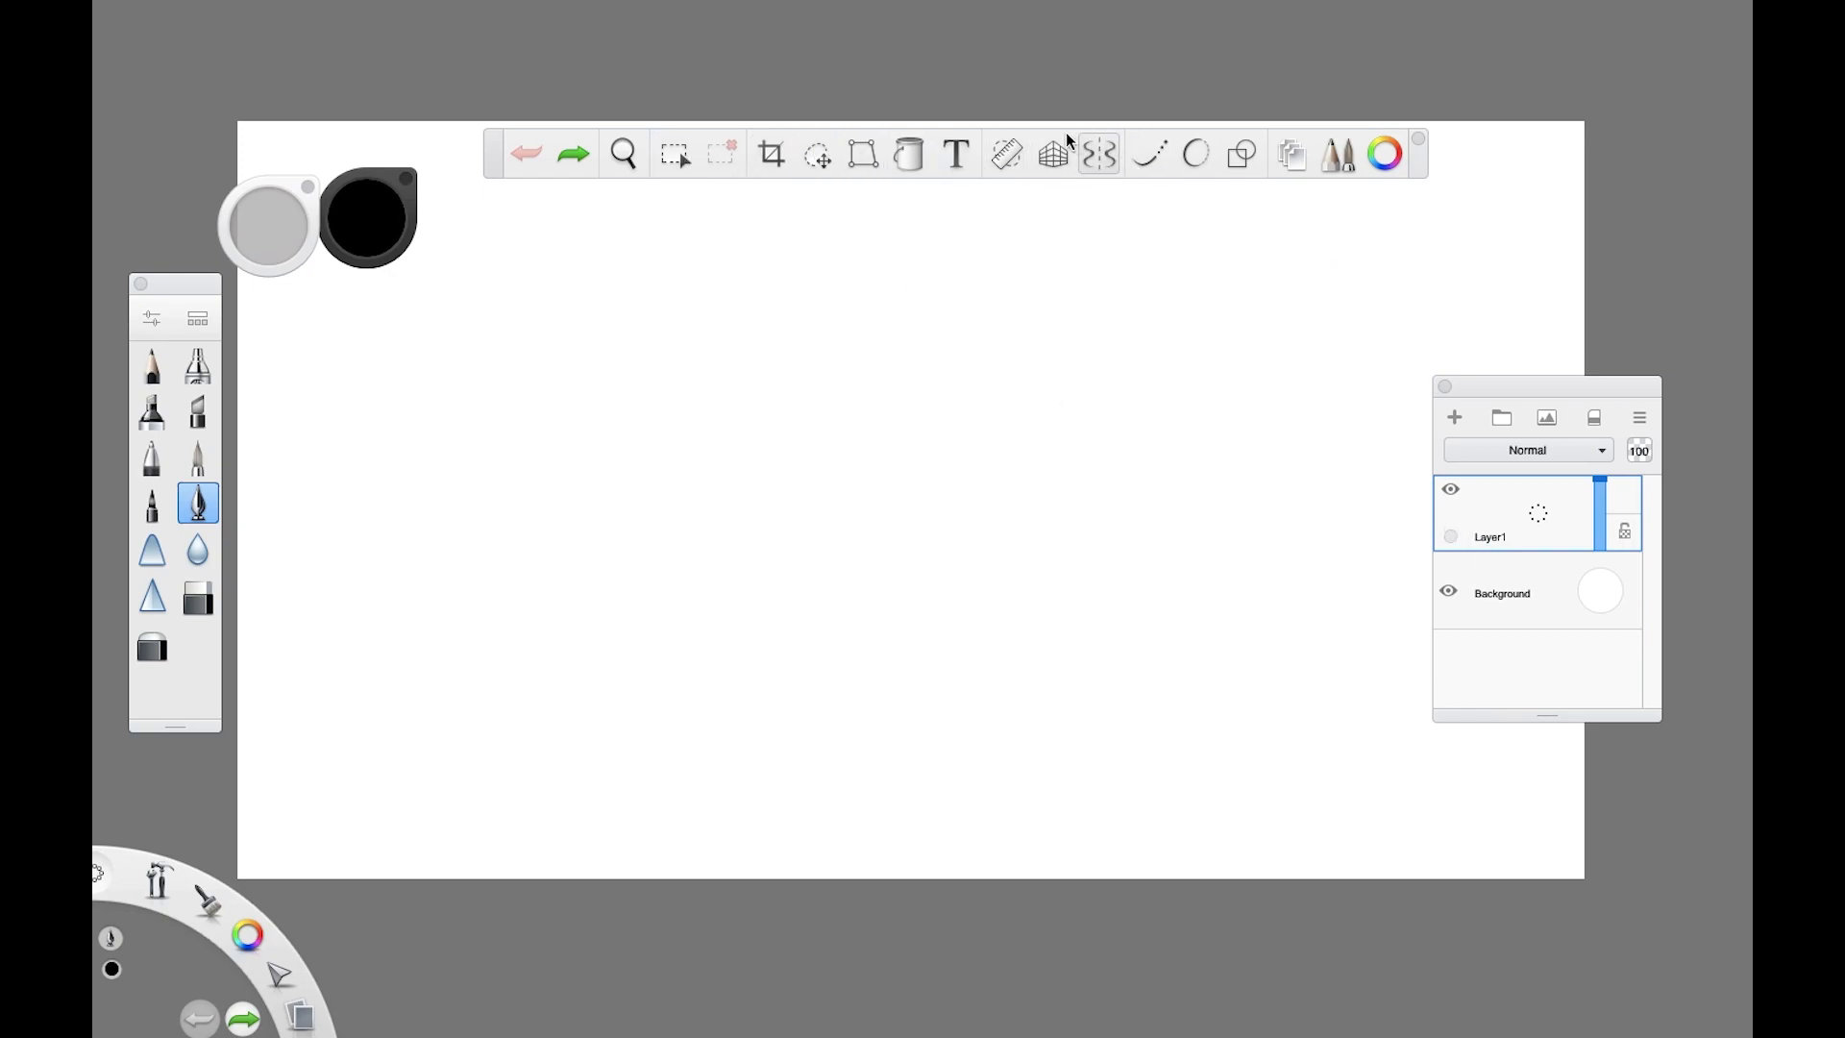
Step: Draw a large circle outline in the middle of the canvas, using an ellipse guide stretched into a full circle
click(1009, 155)
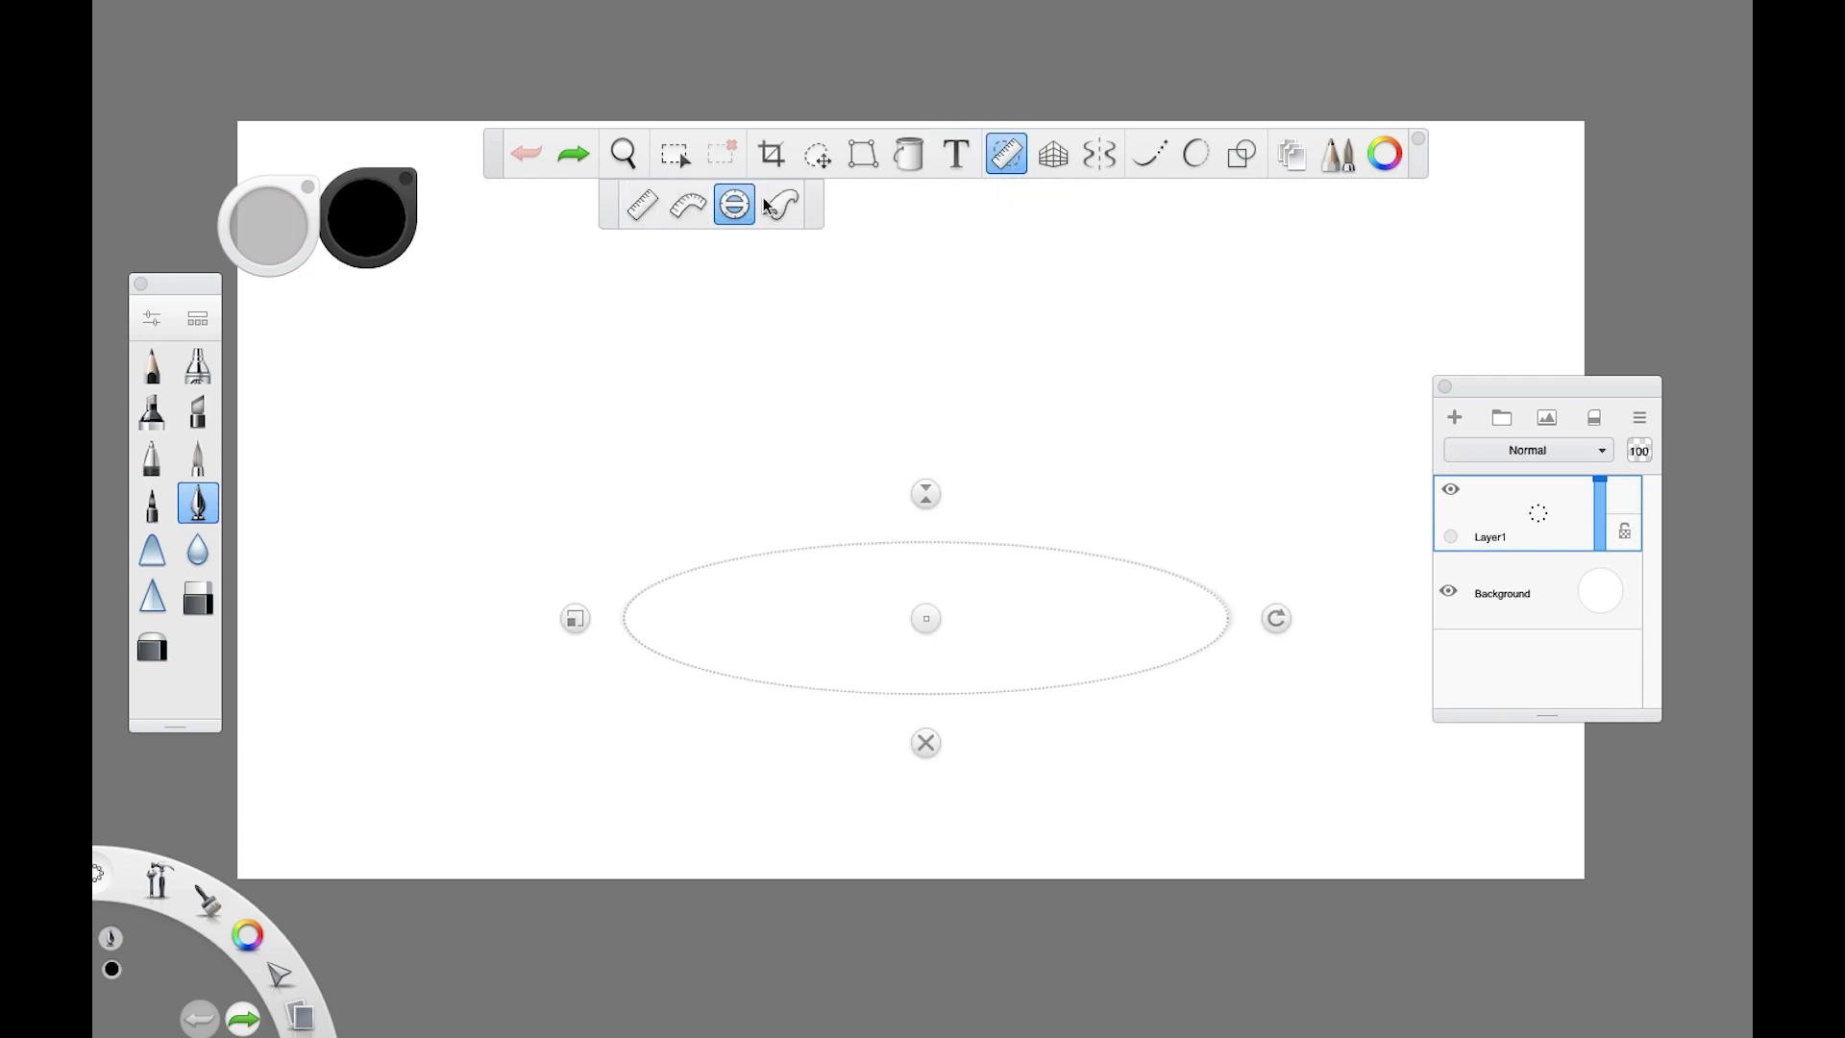
click(663, 212)
click(688, 205)
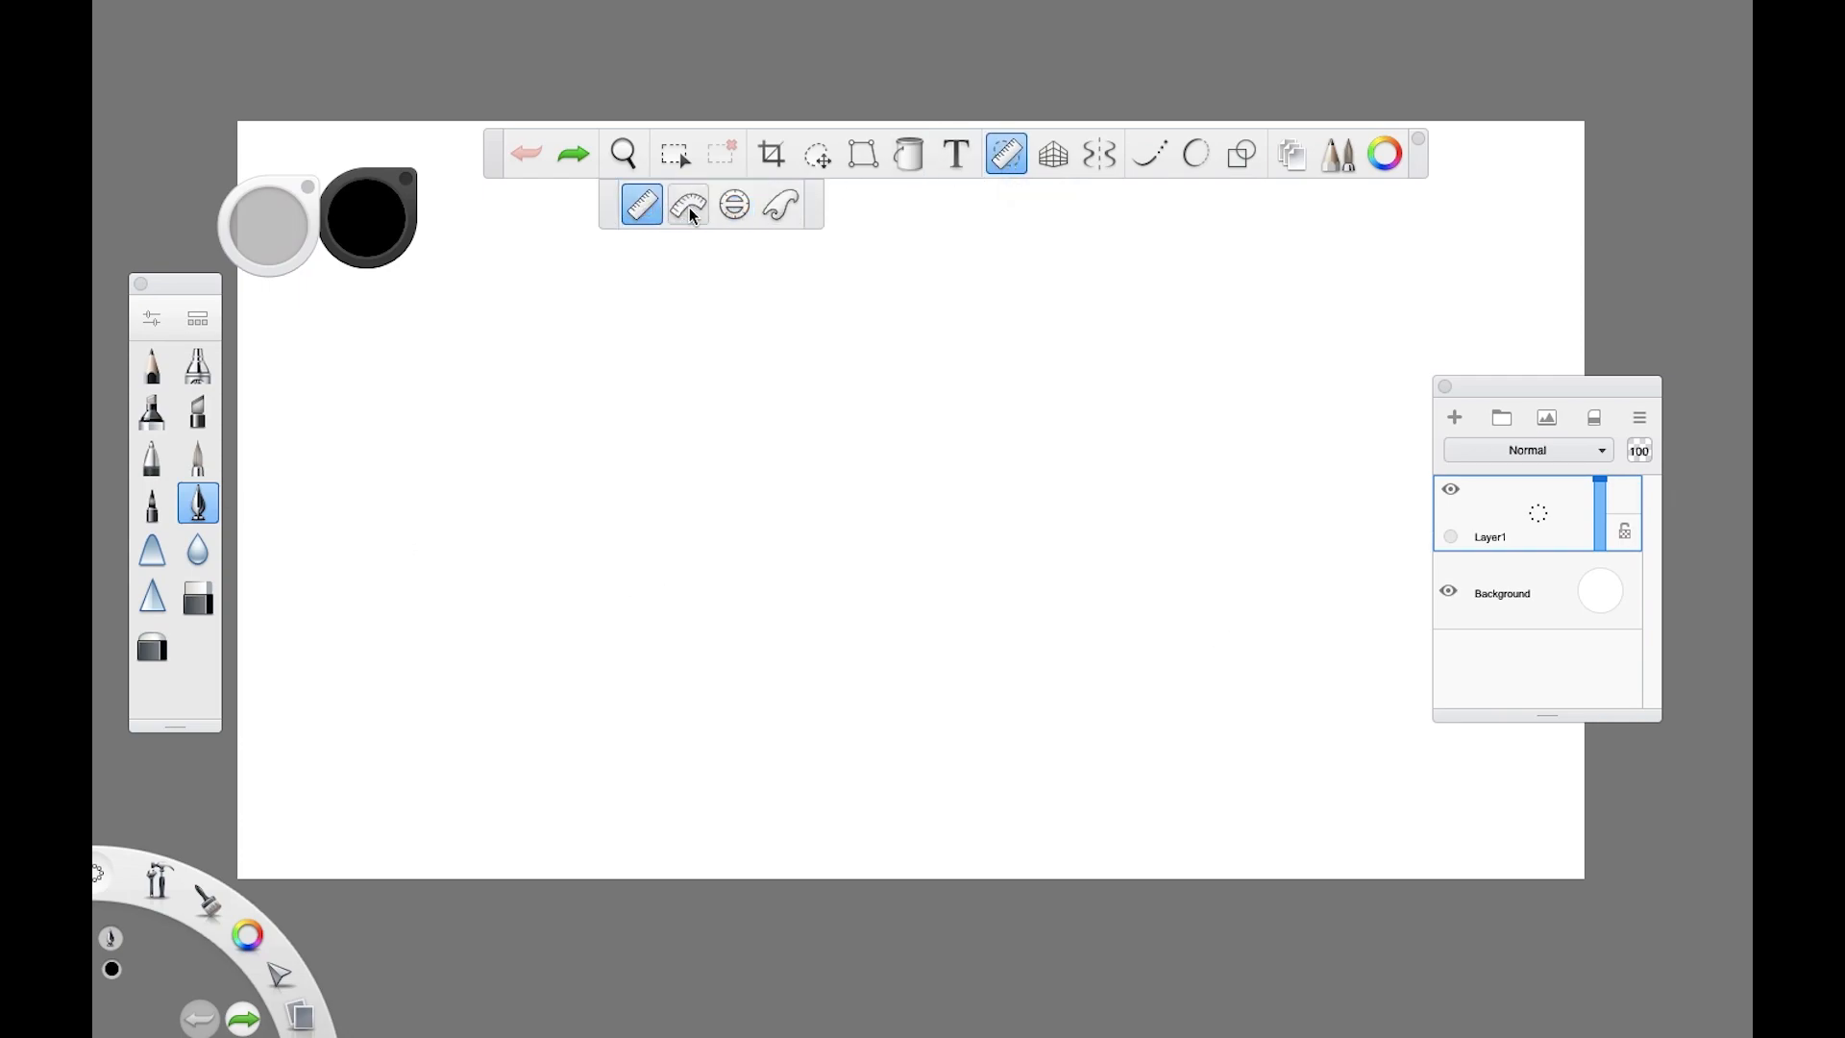
click(738, 210)
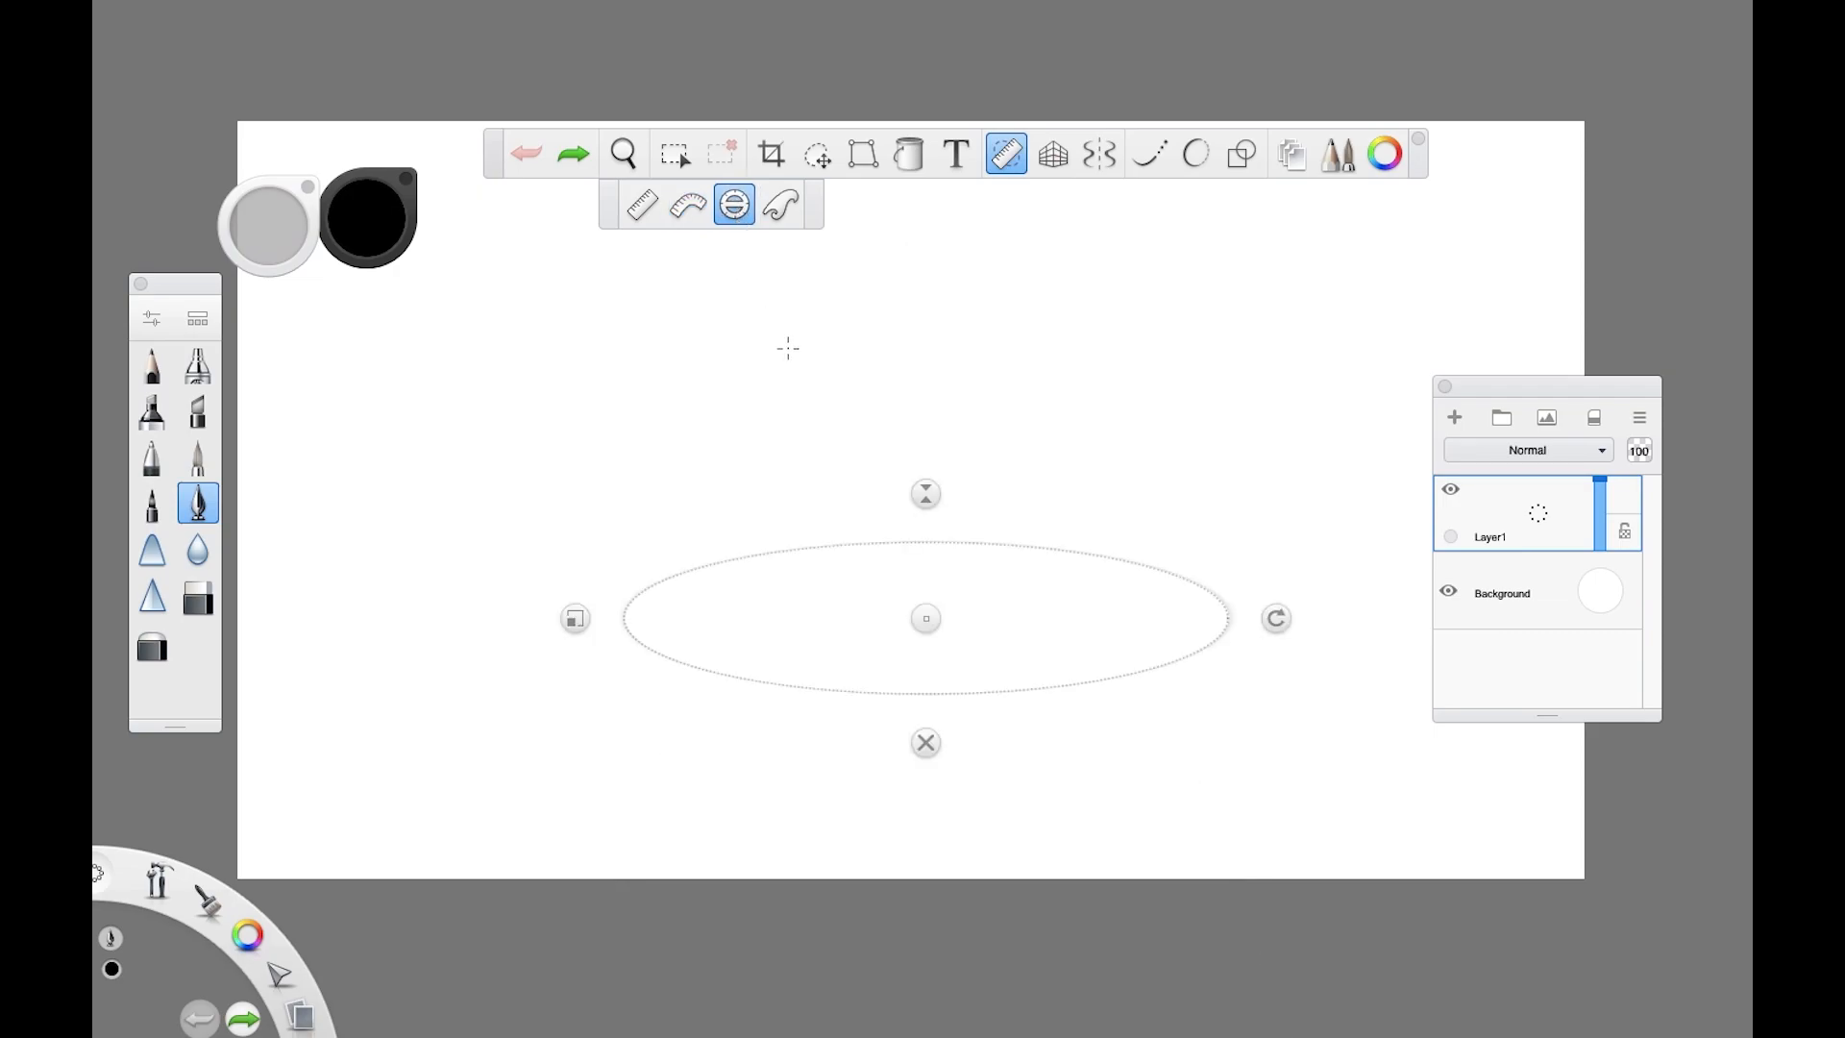
drag(916, 603, 905, 471)
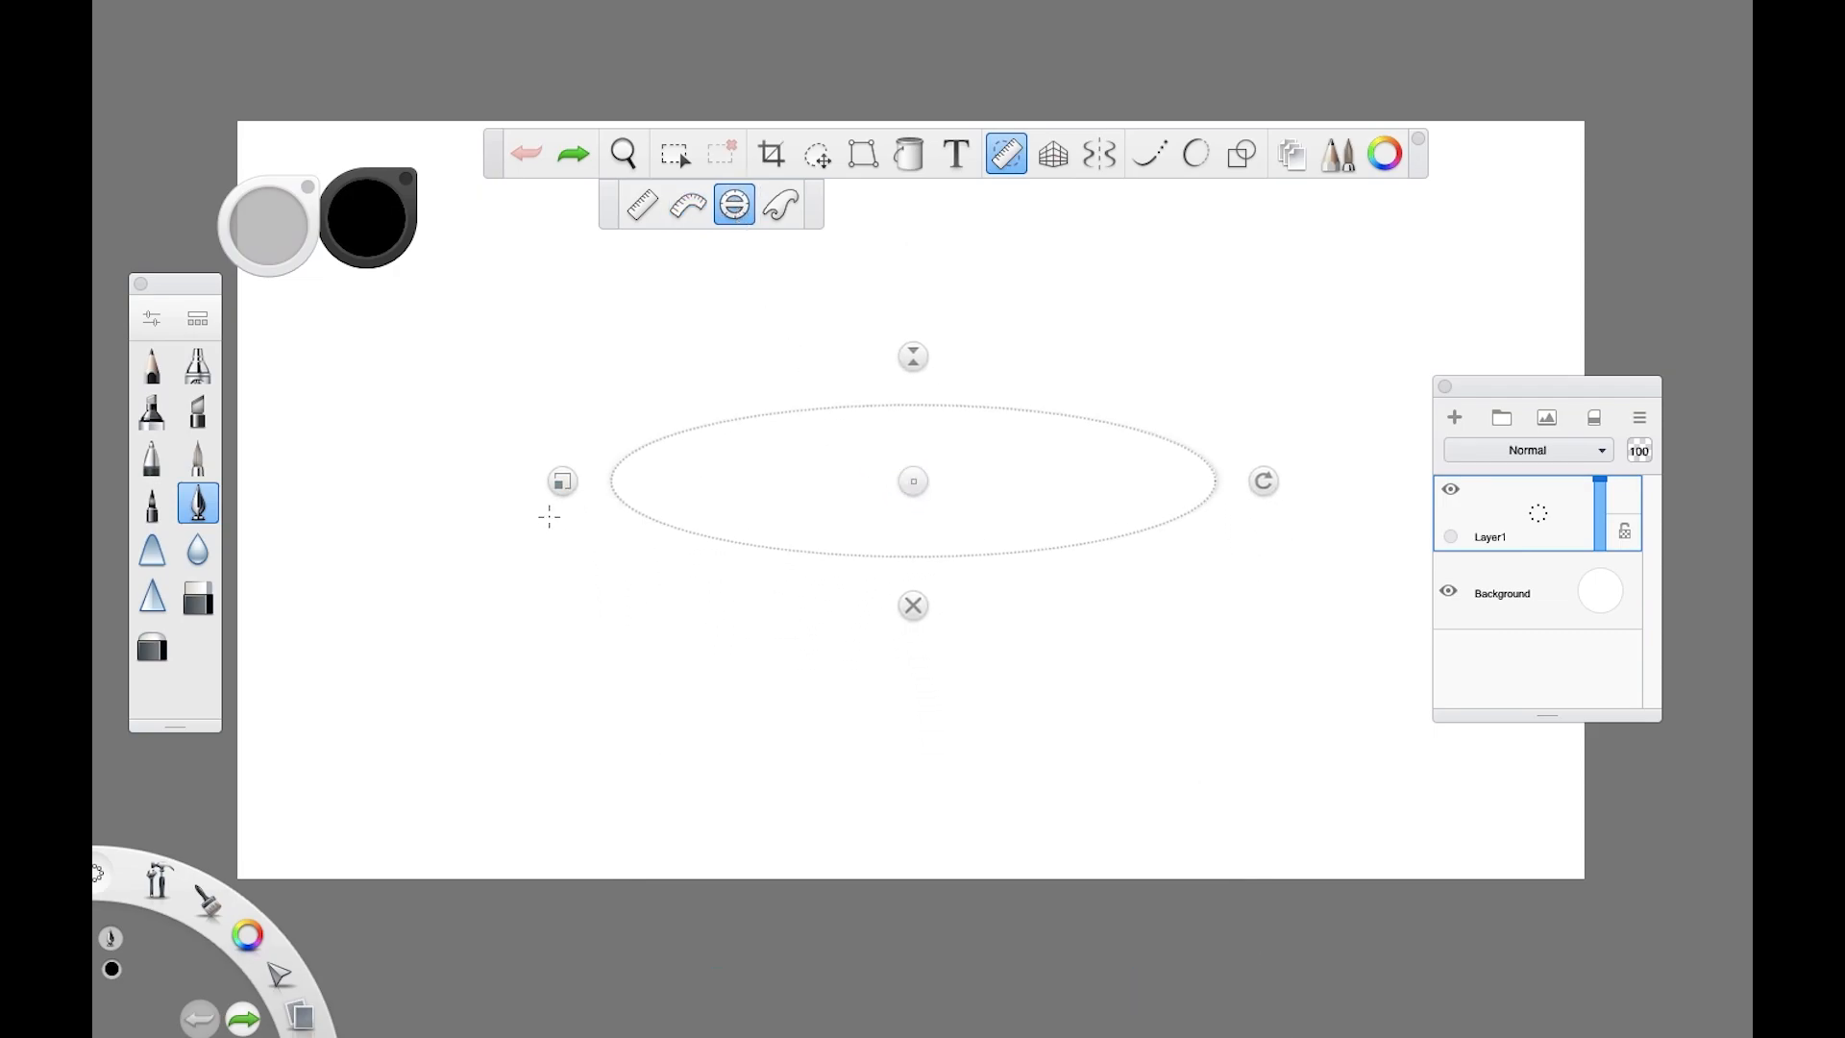
click(562, 482)
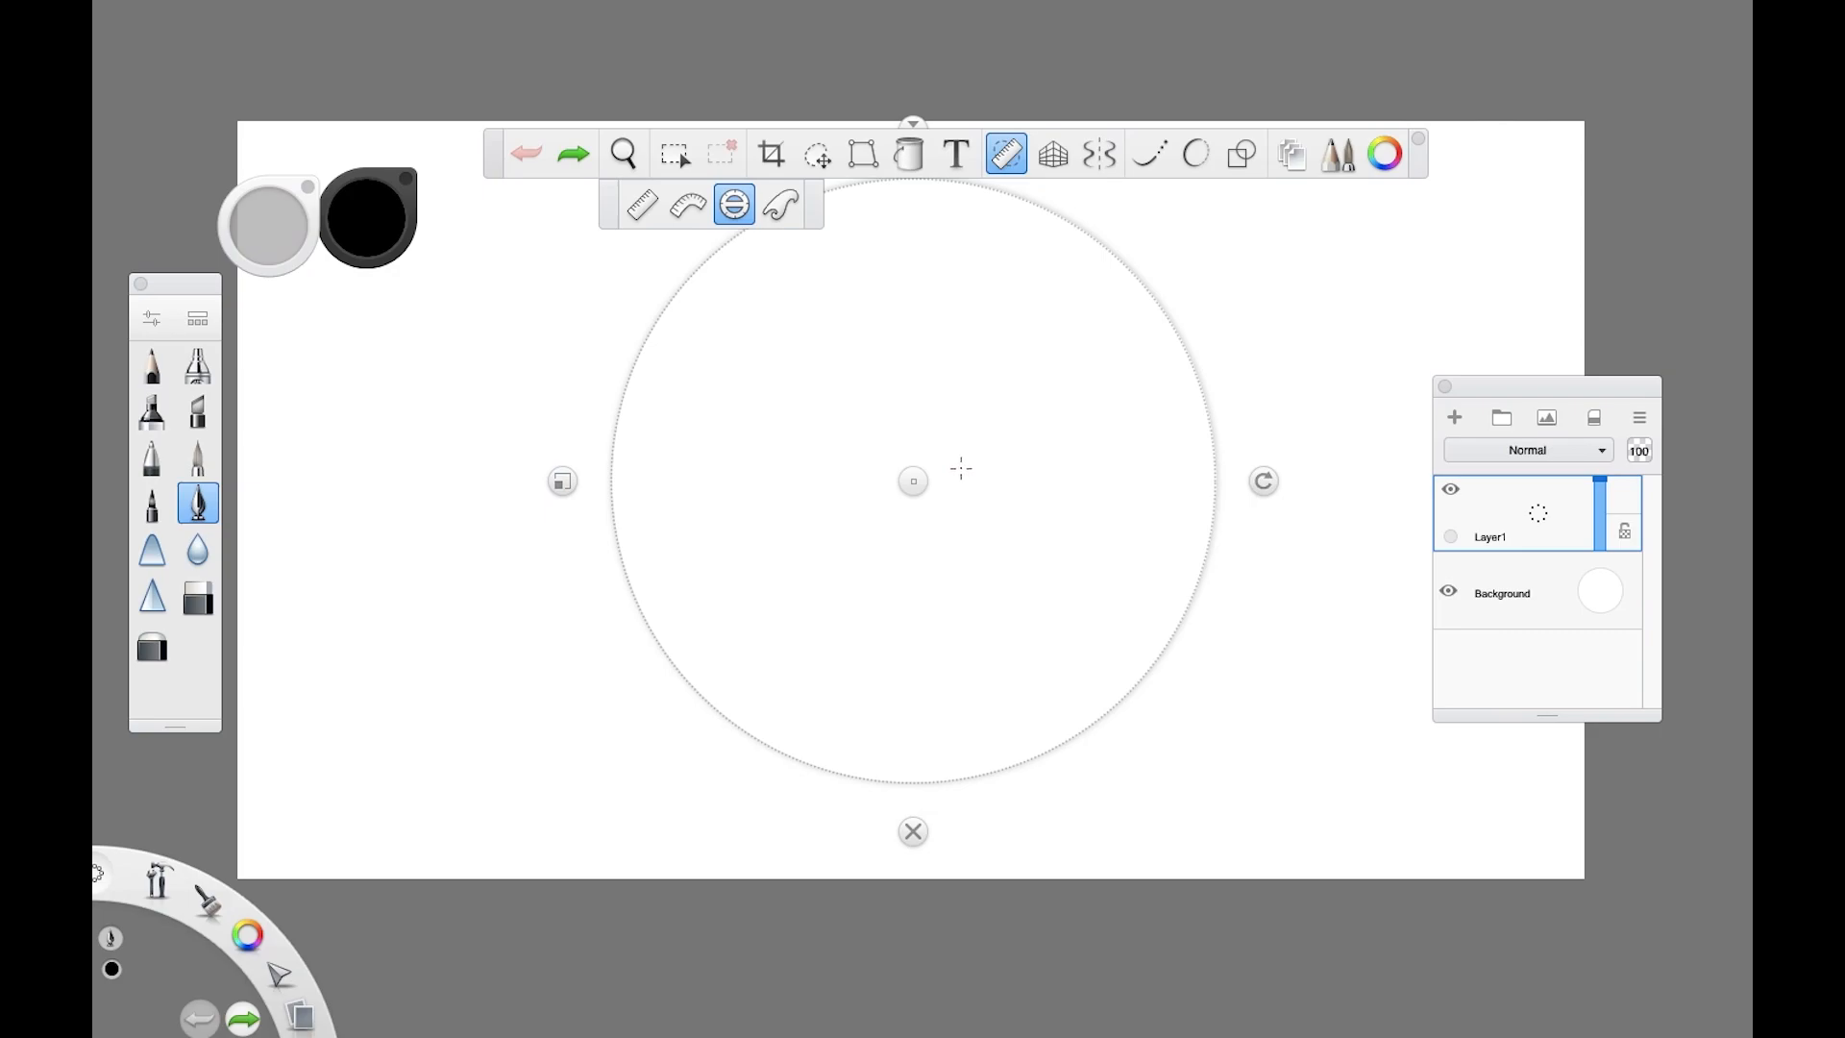
drag(913, 481, 933, 490)
mouse_move(738, 344)
mouse_down()
mouse_move(663, 330)
mouse_move(1149, 853)
mouse_move(1105, 201)
mouse_move(798, 752)
mouse_move(1425, 320)
mouse_move(585, 589)
mouse_move(1367, 285)
mouse_move(912, 408)
mouse_up()
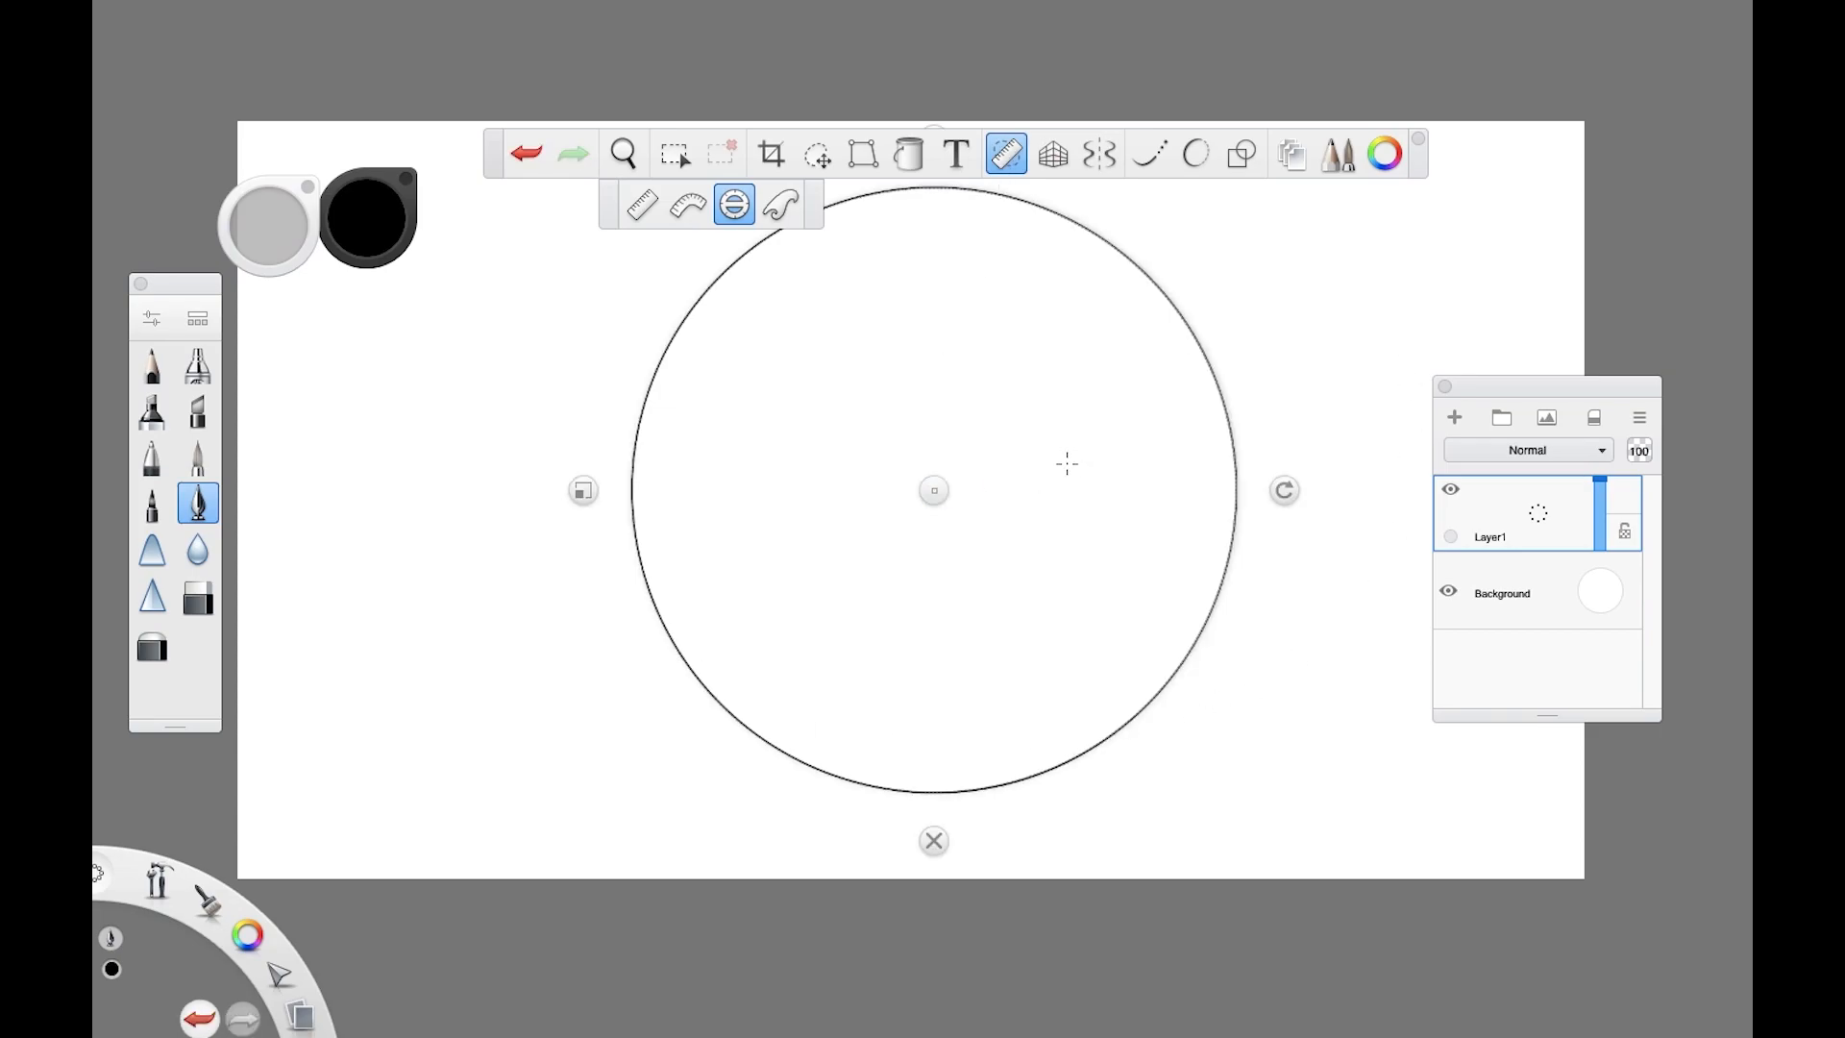
Step: Duplicate the circle outline layer and add an empty layer between the two copies
click(1531, 517)
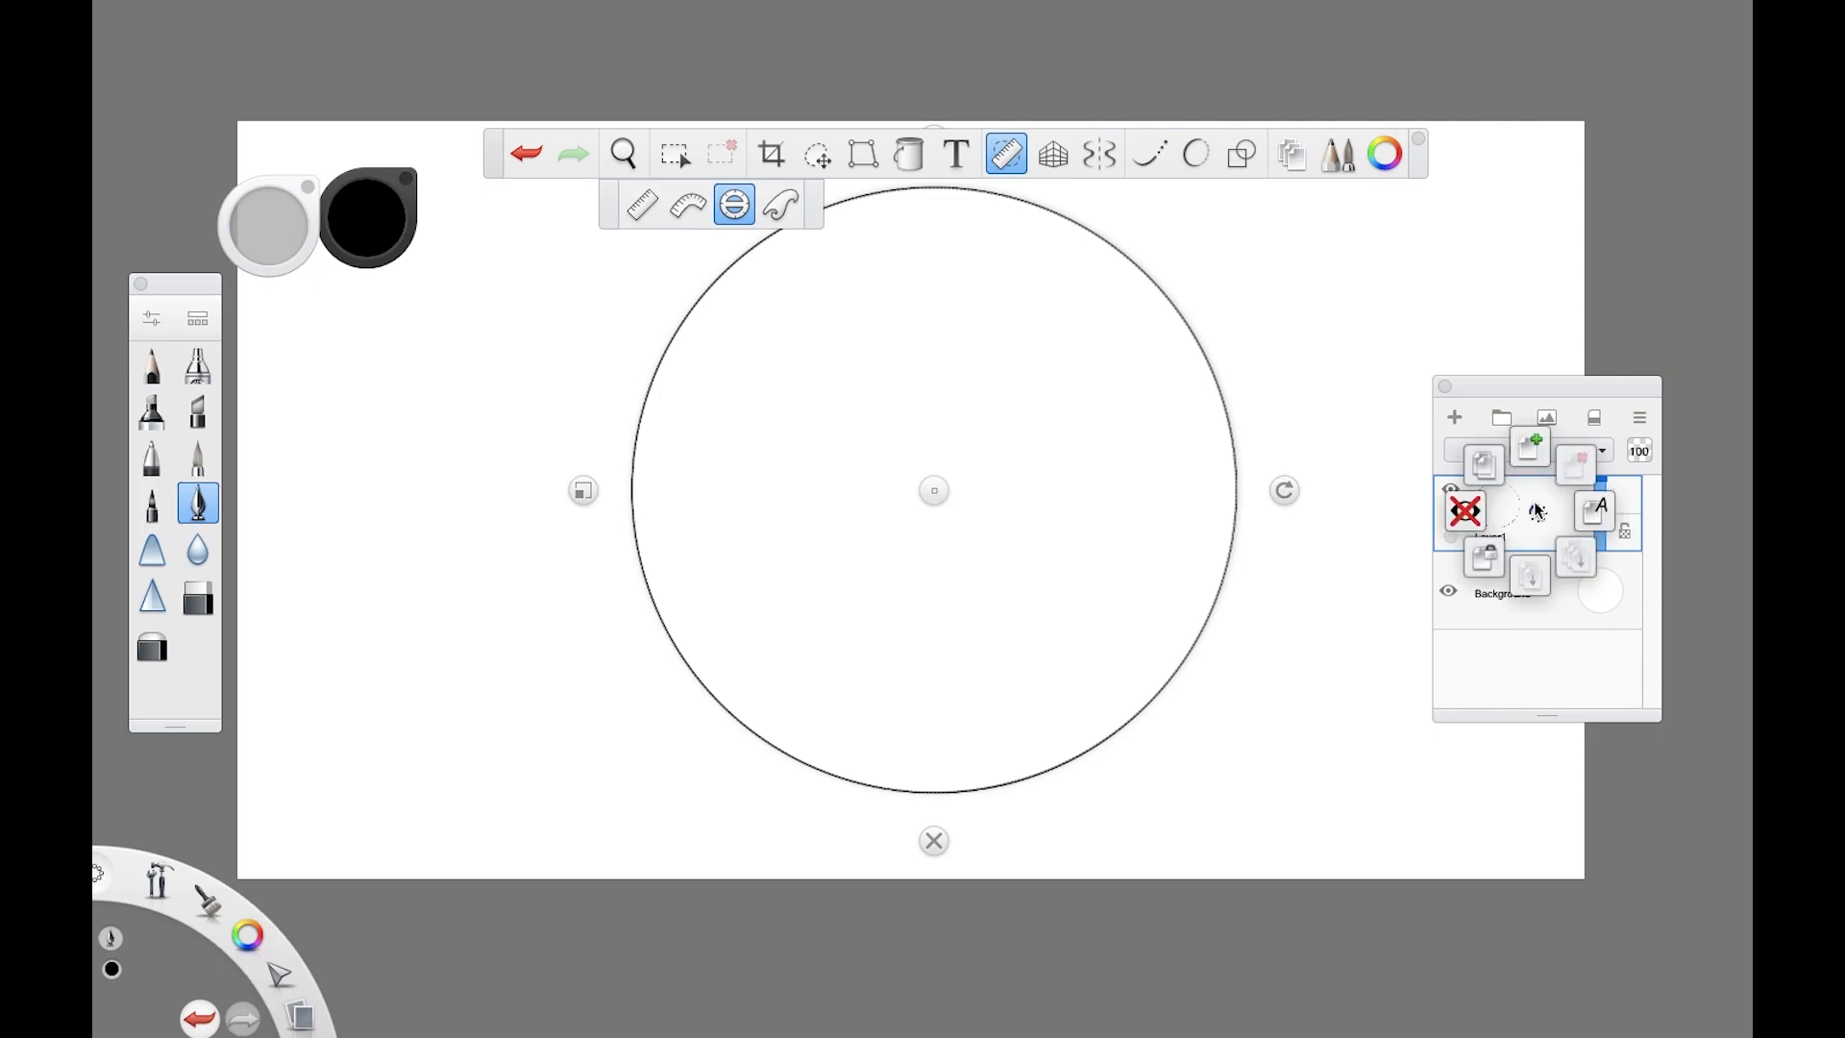
click(1480, 471)
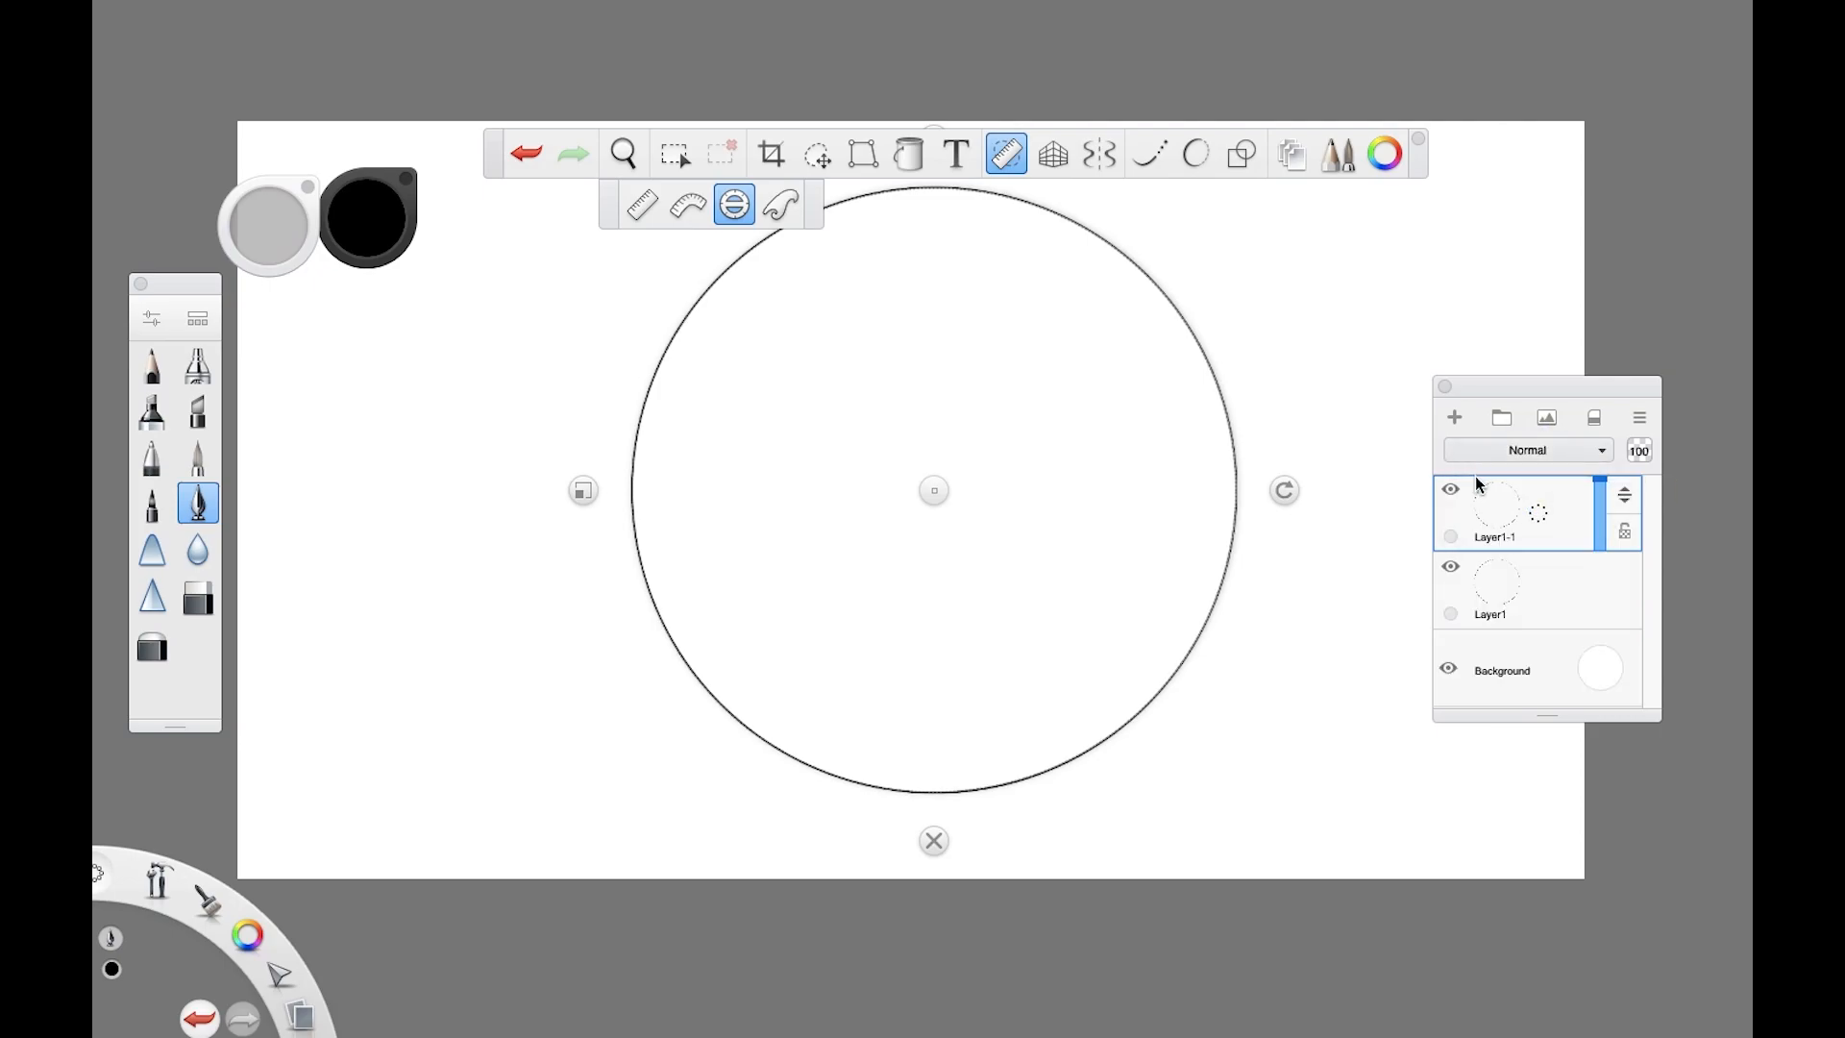
click(1534, 597)
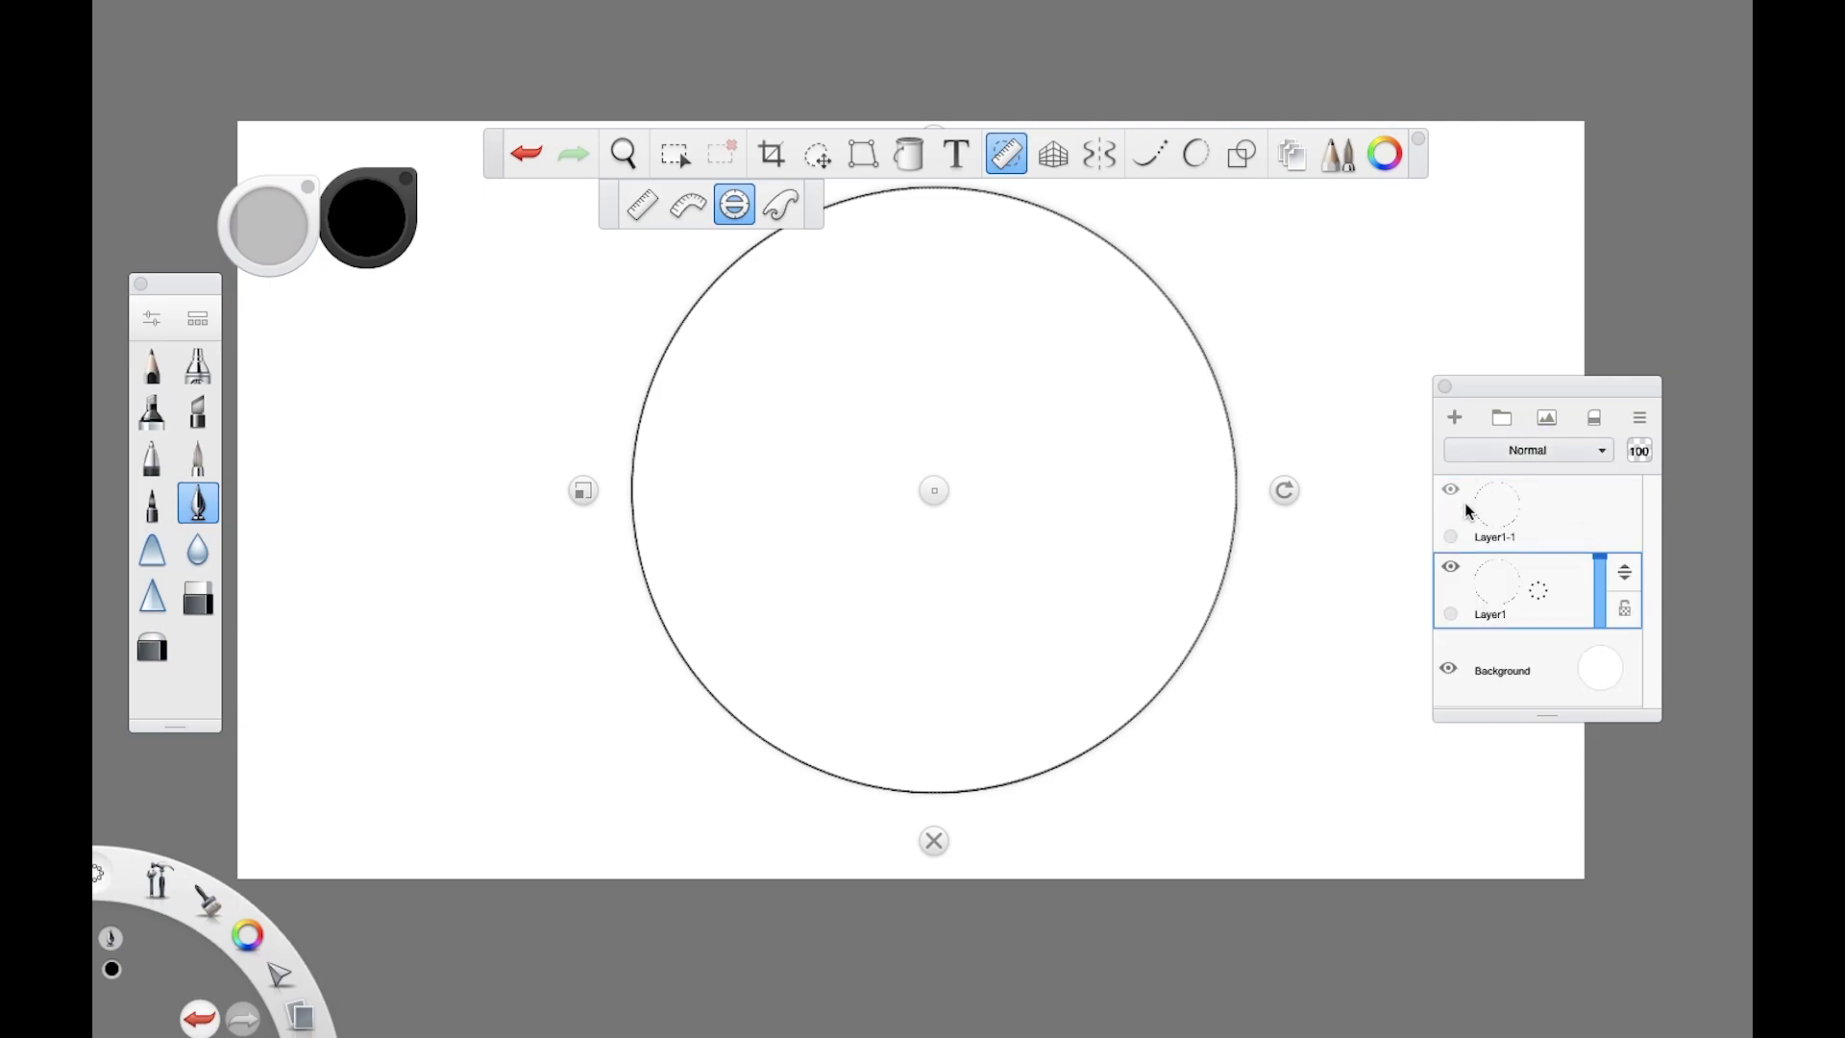
click(1457, 418)
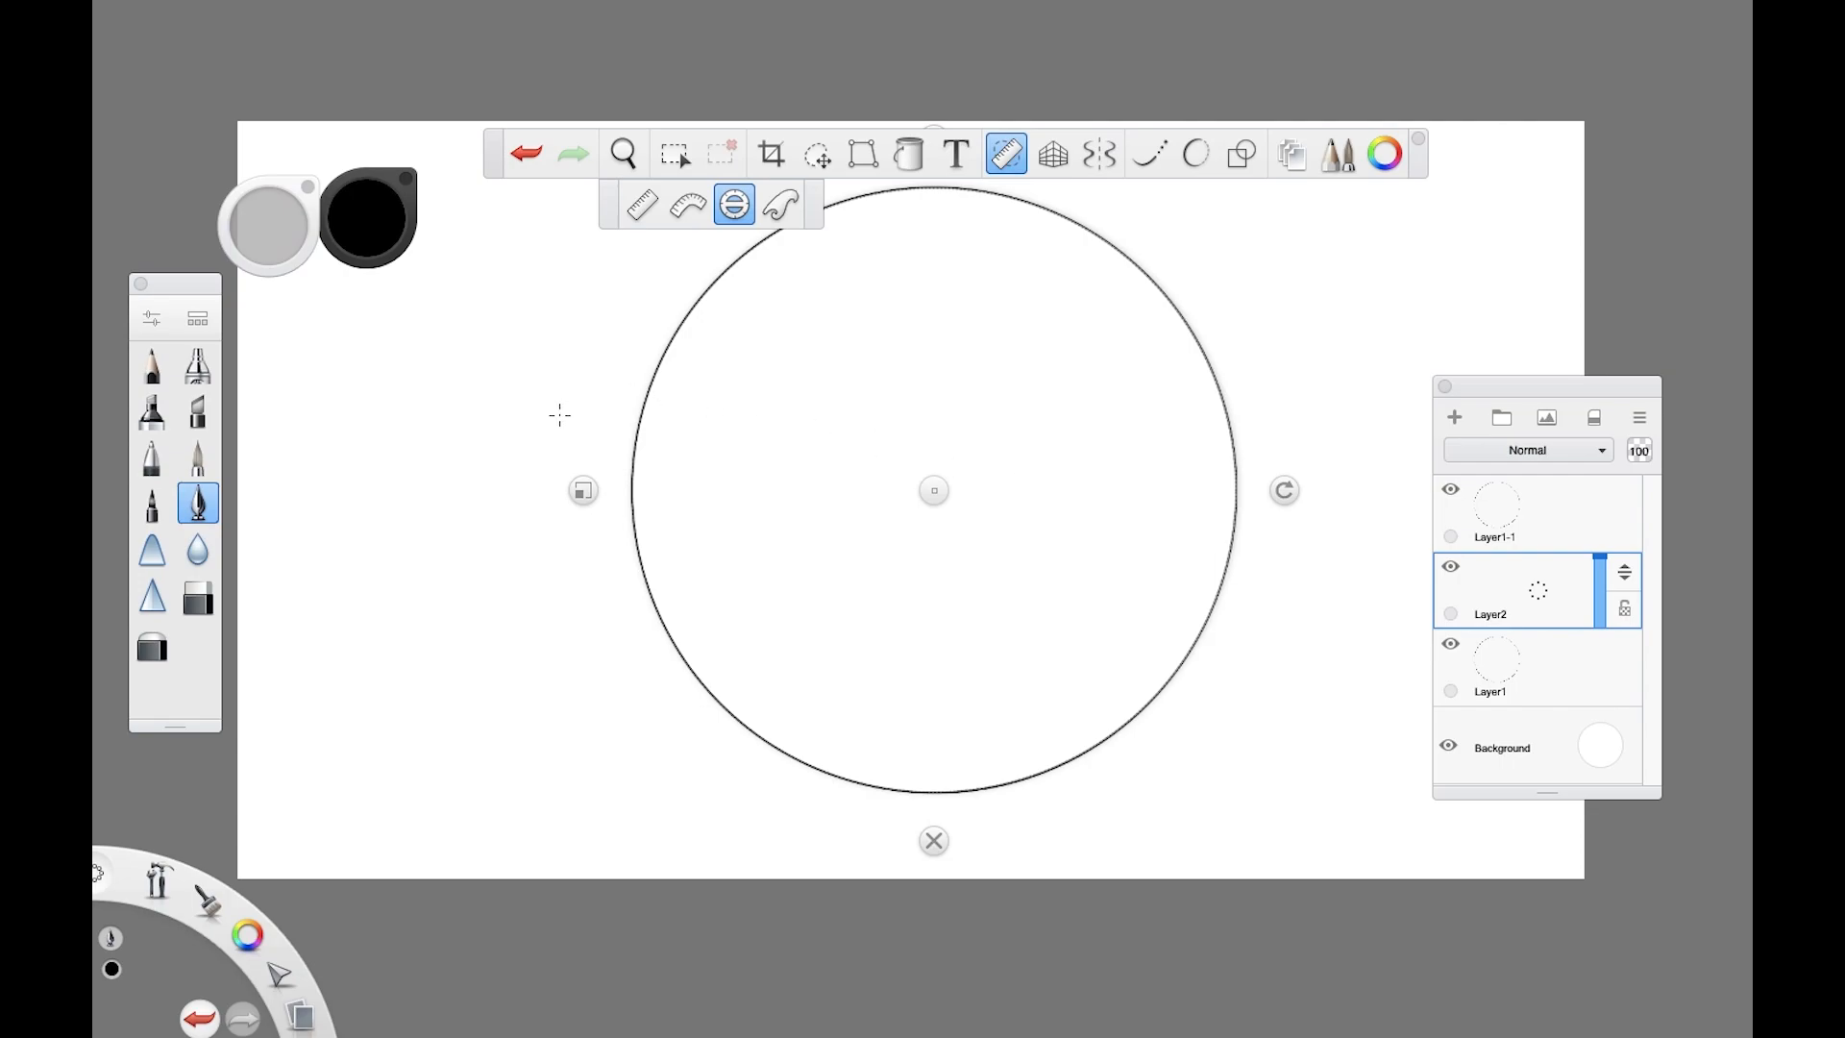
Step: Change the current colour from black to a light grey
click(386, 260)
mouse_move(383, 265)
mouse_down()
mouse_move(341, 246)
mouse_move(363, 231)
mouse_move(347, 225)
mouse_up()
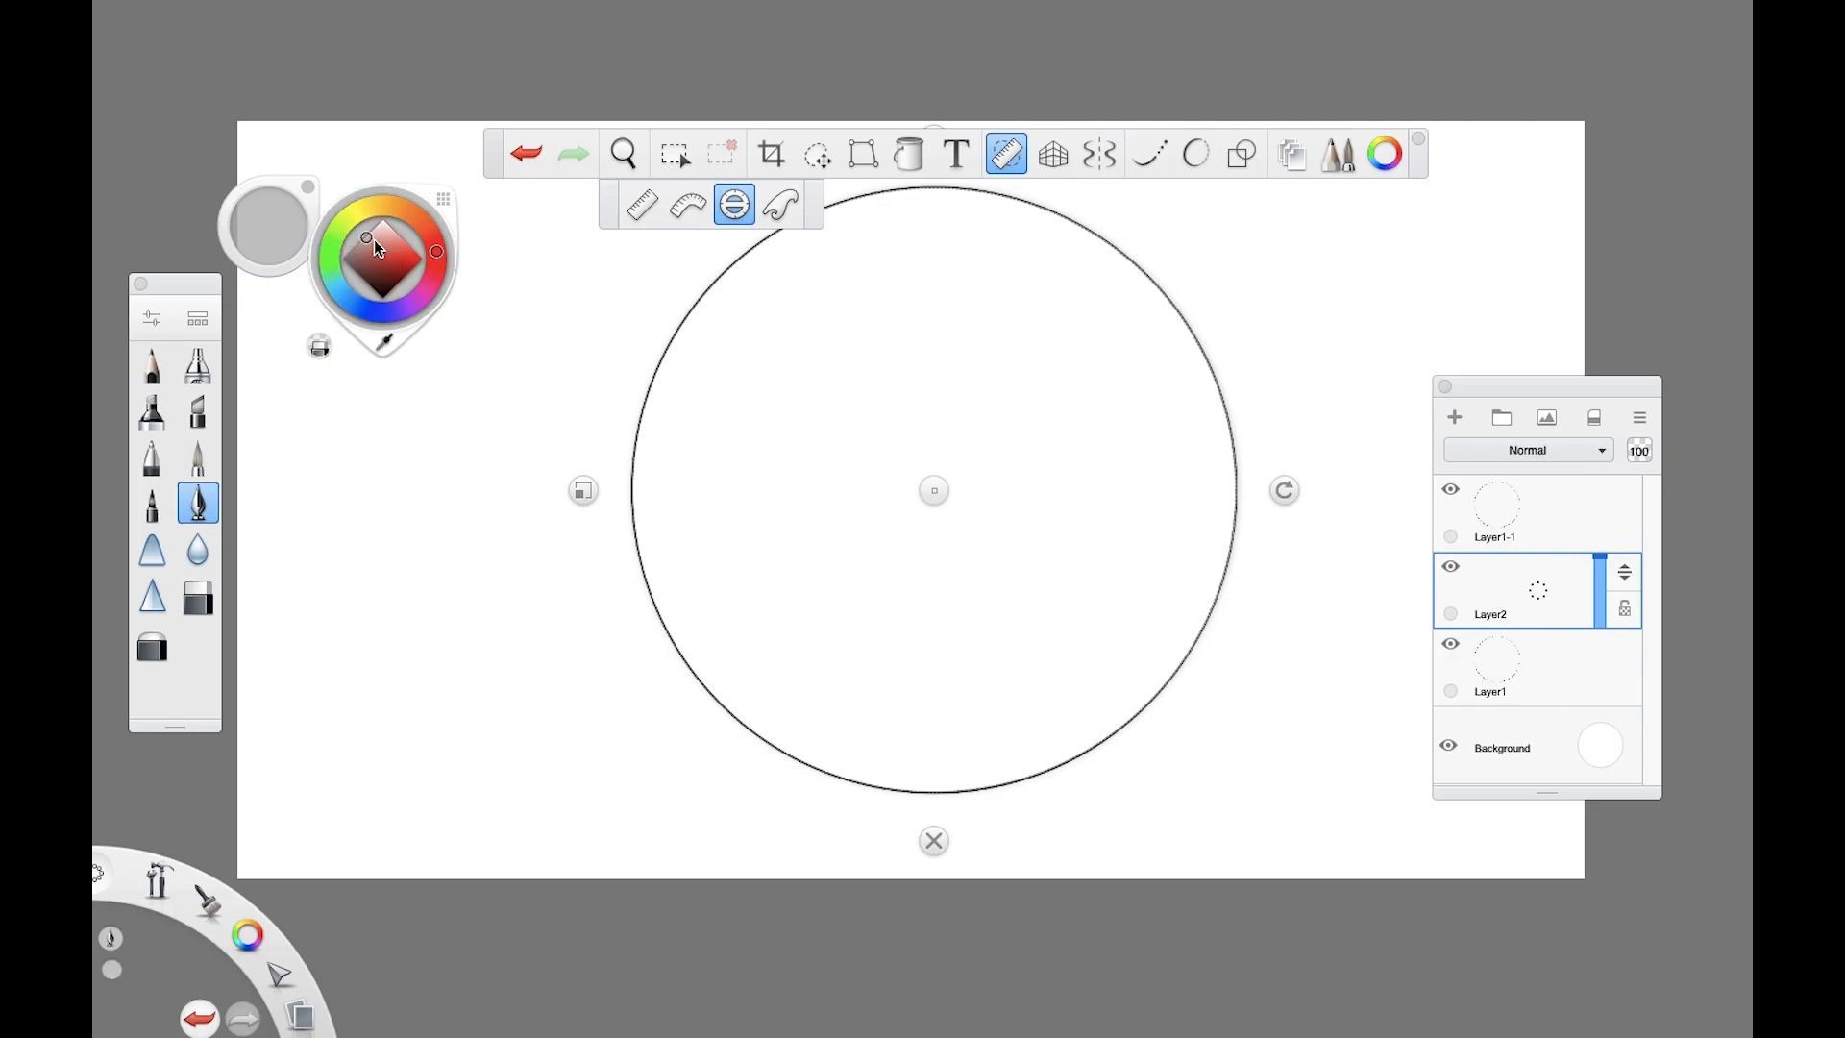
click(908, 156)
key(ctrl+z)
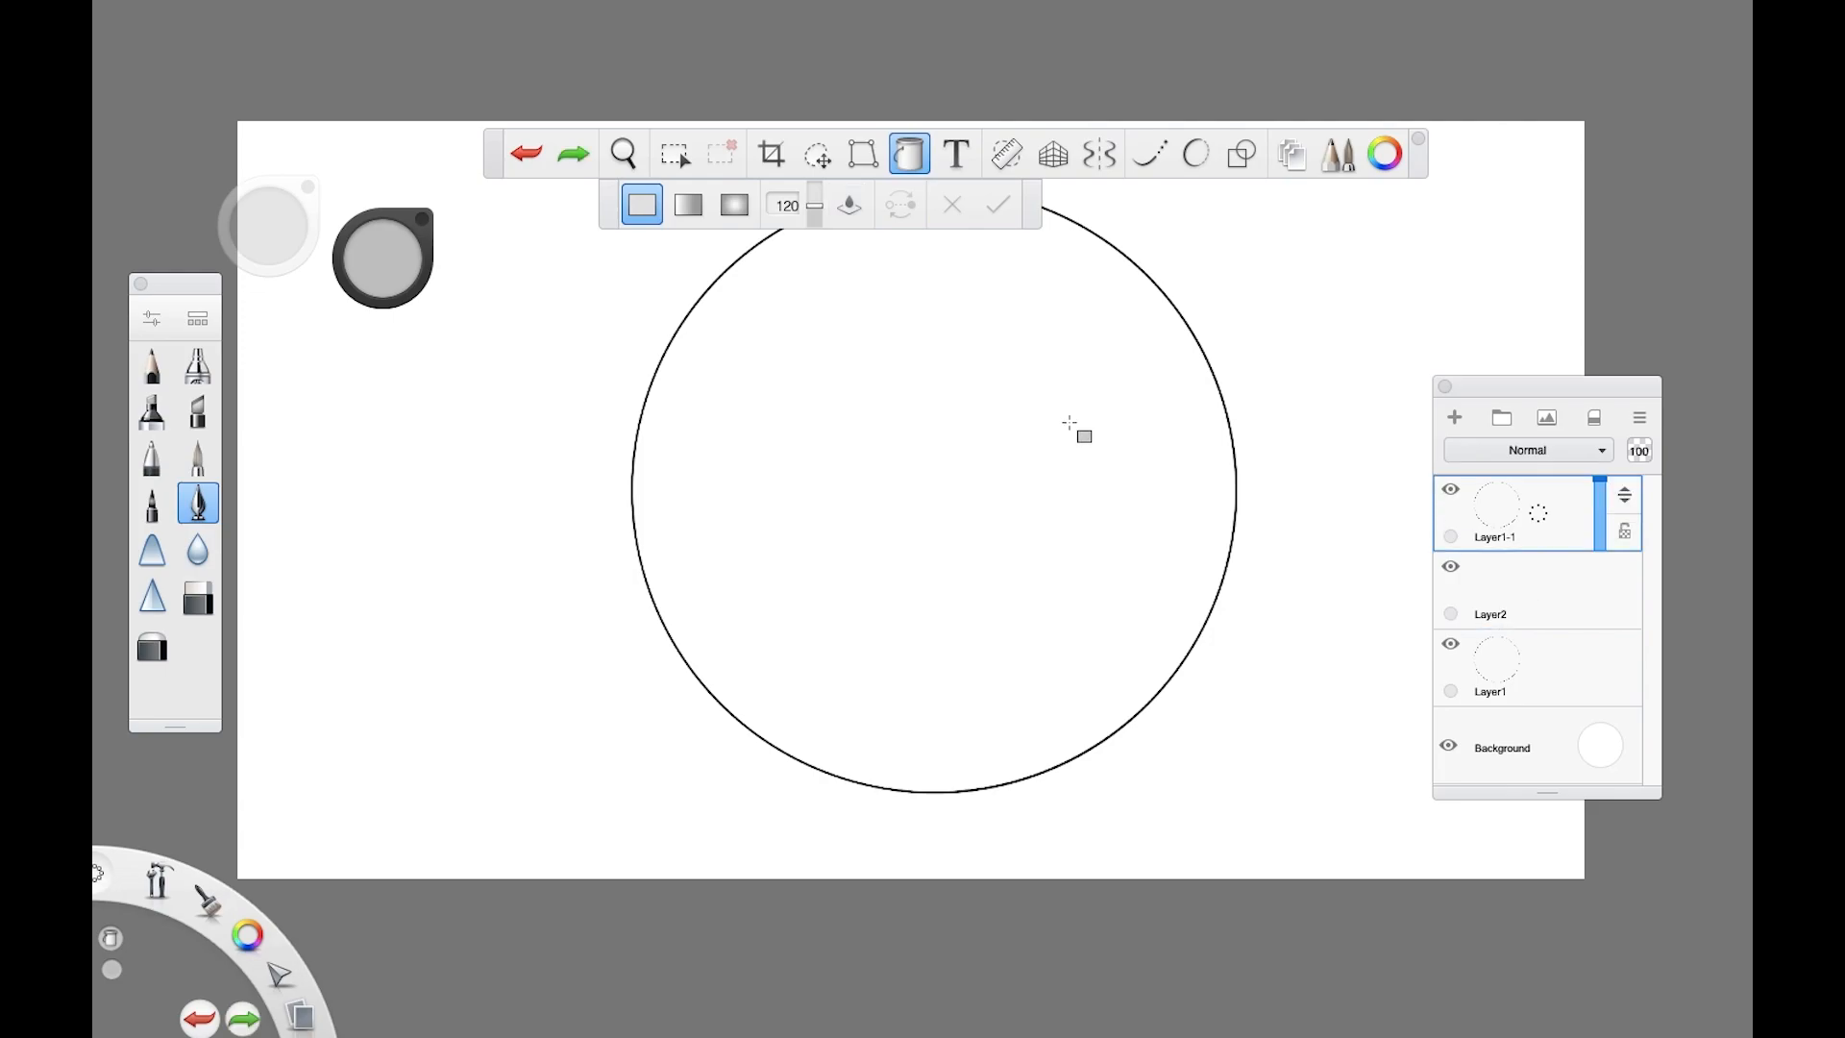
click(850, 204)
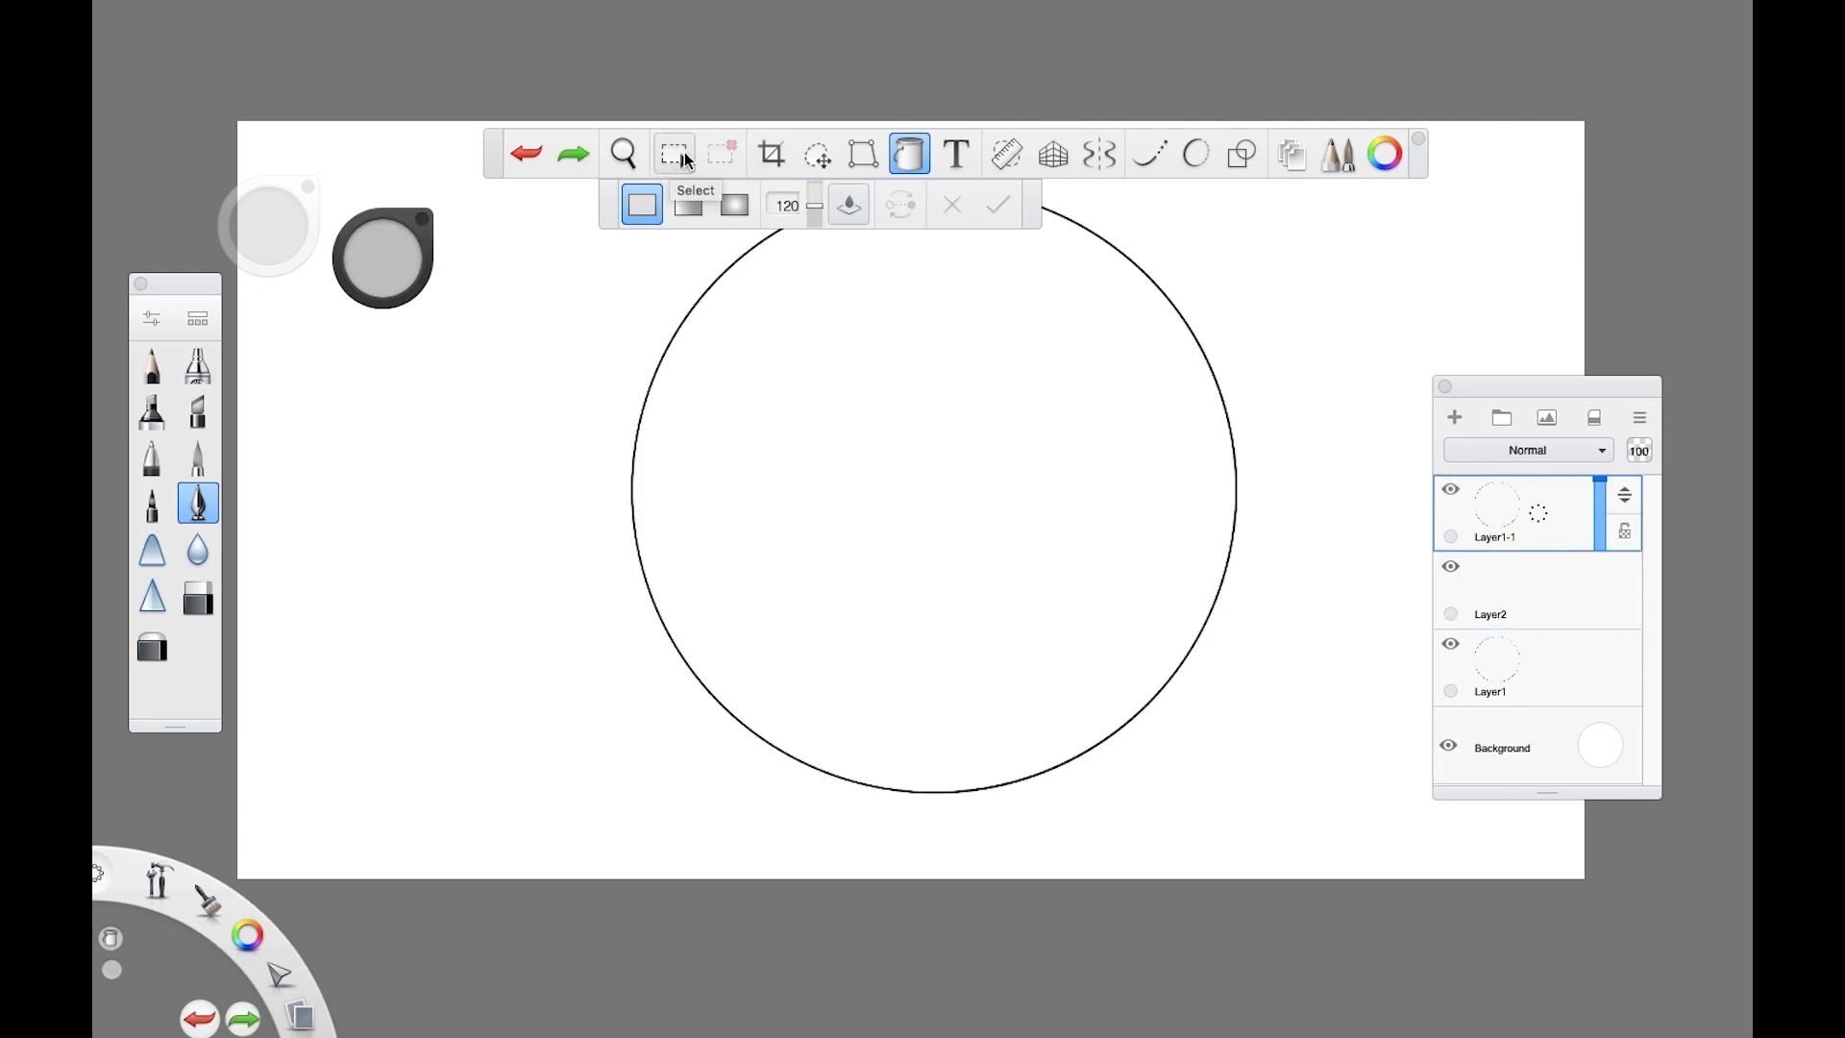
Step: Select the circle's interior on Layer1-1 with the Magic Wand and flood-fill it with grey on Layer2
click(678, 158)
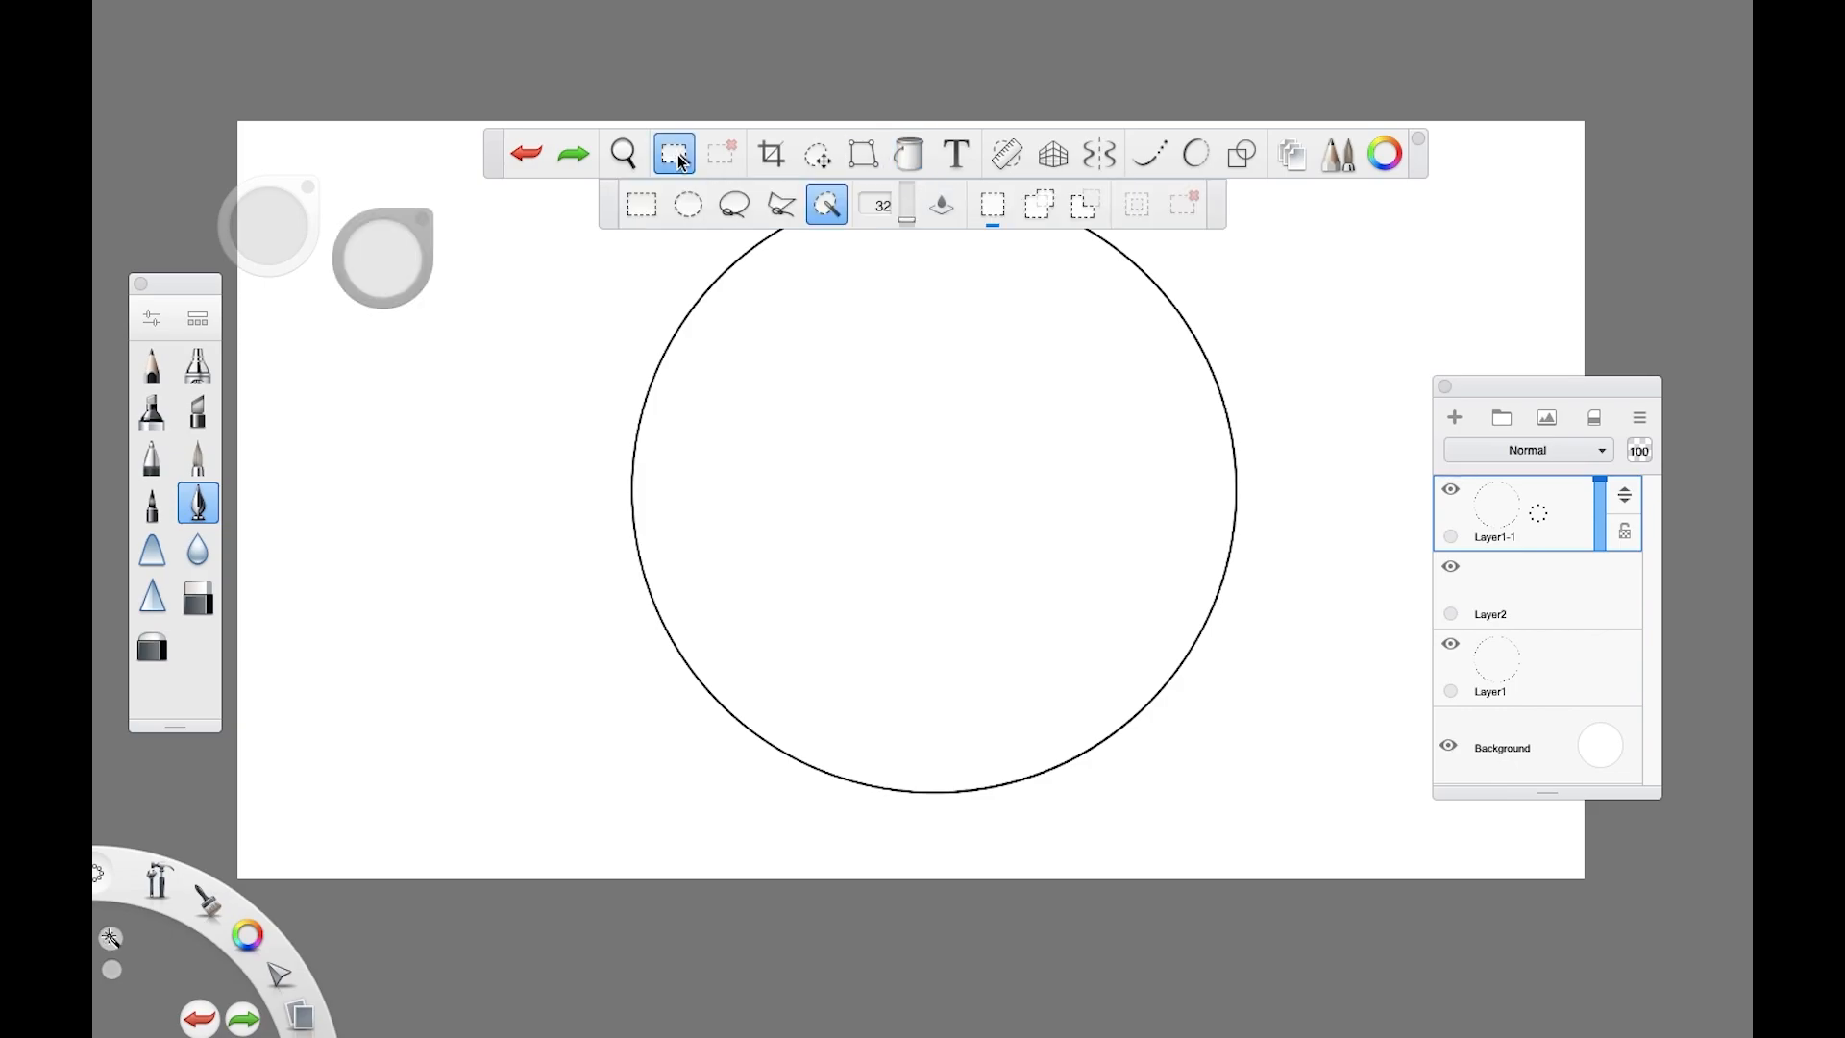
click(942, 301)
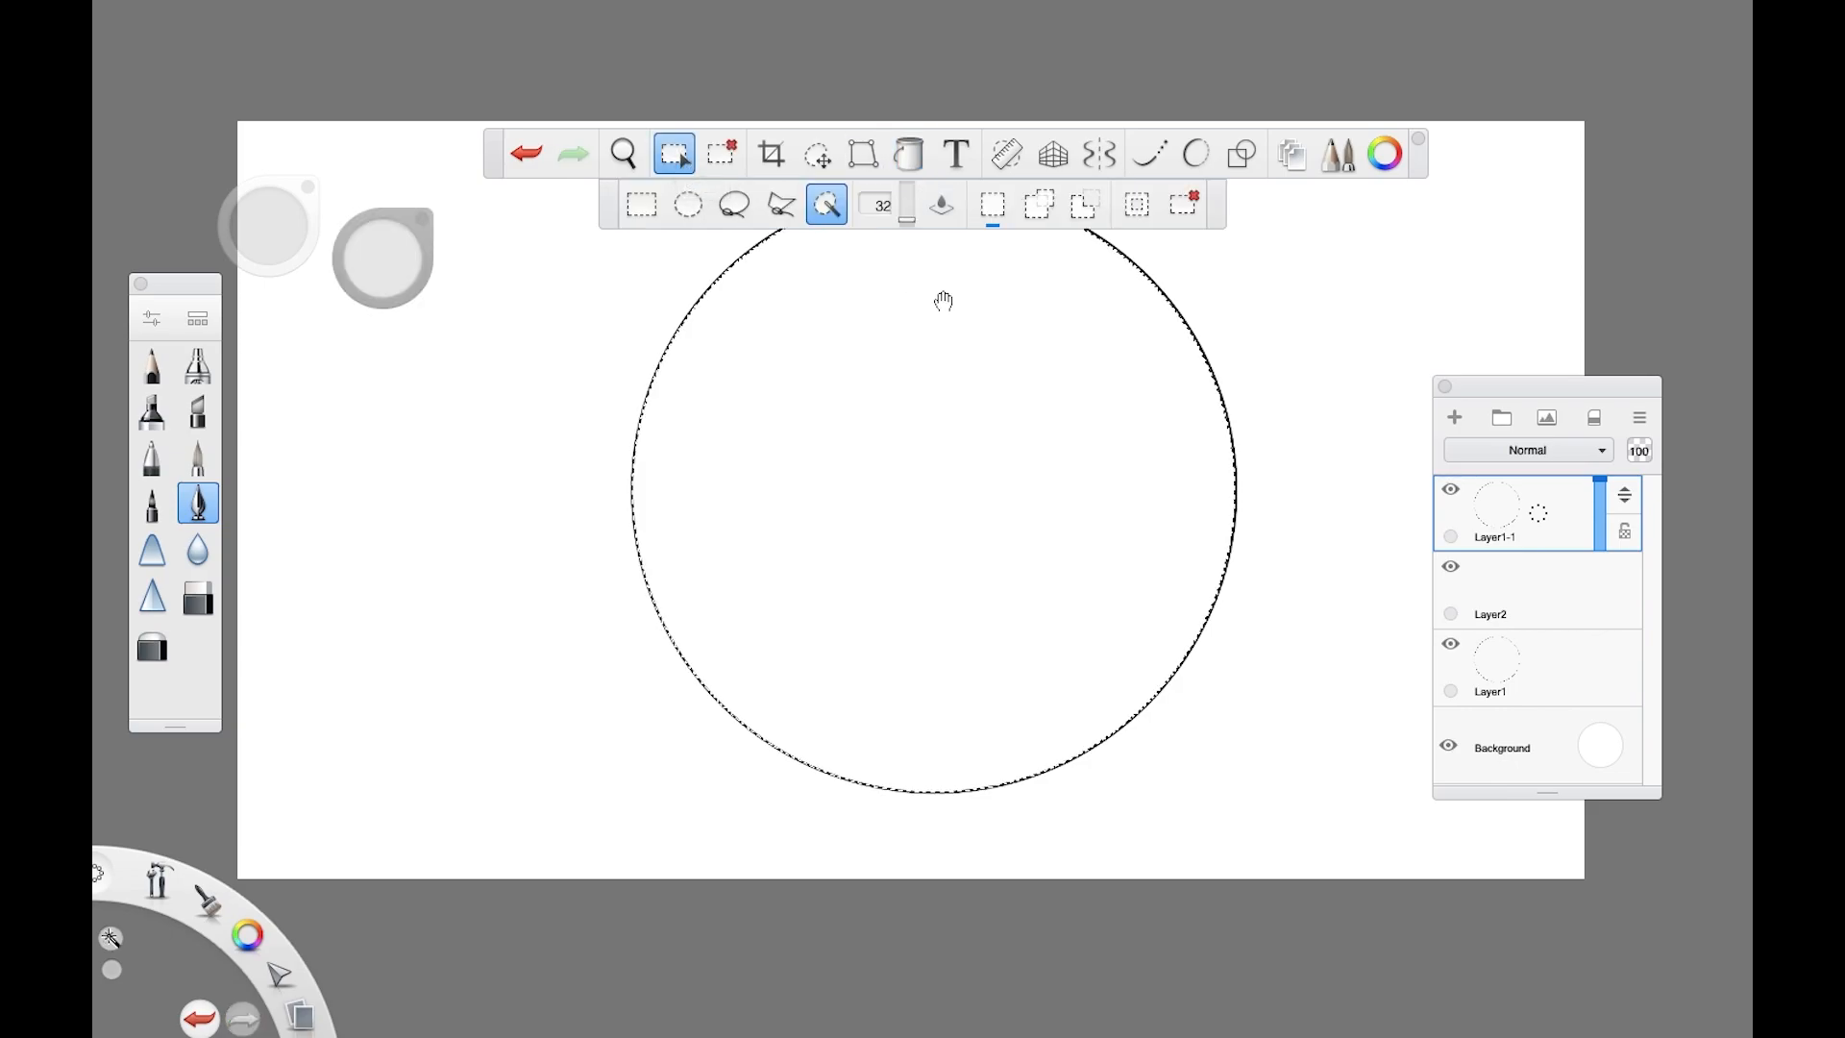
click(1523, 612)
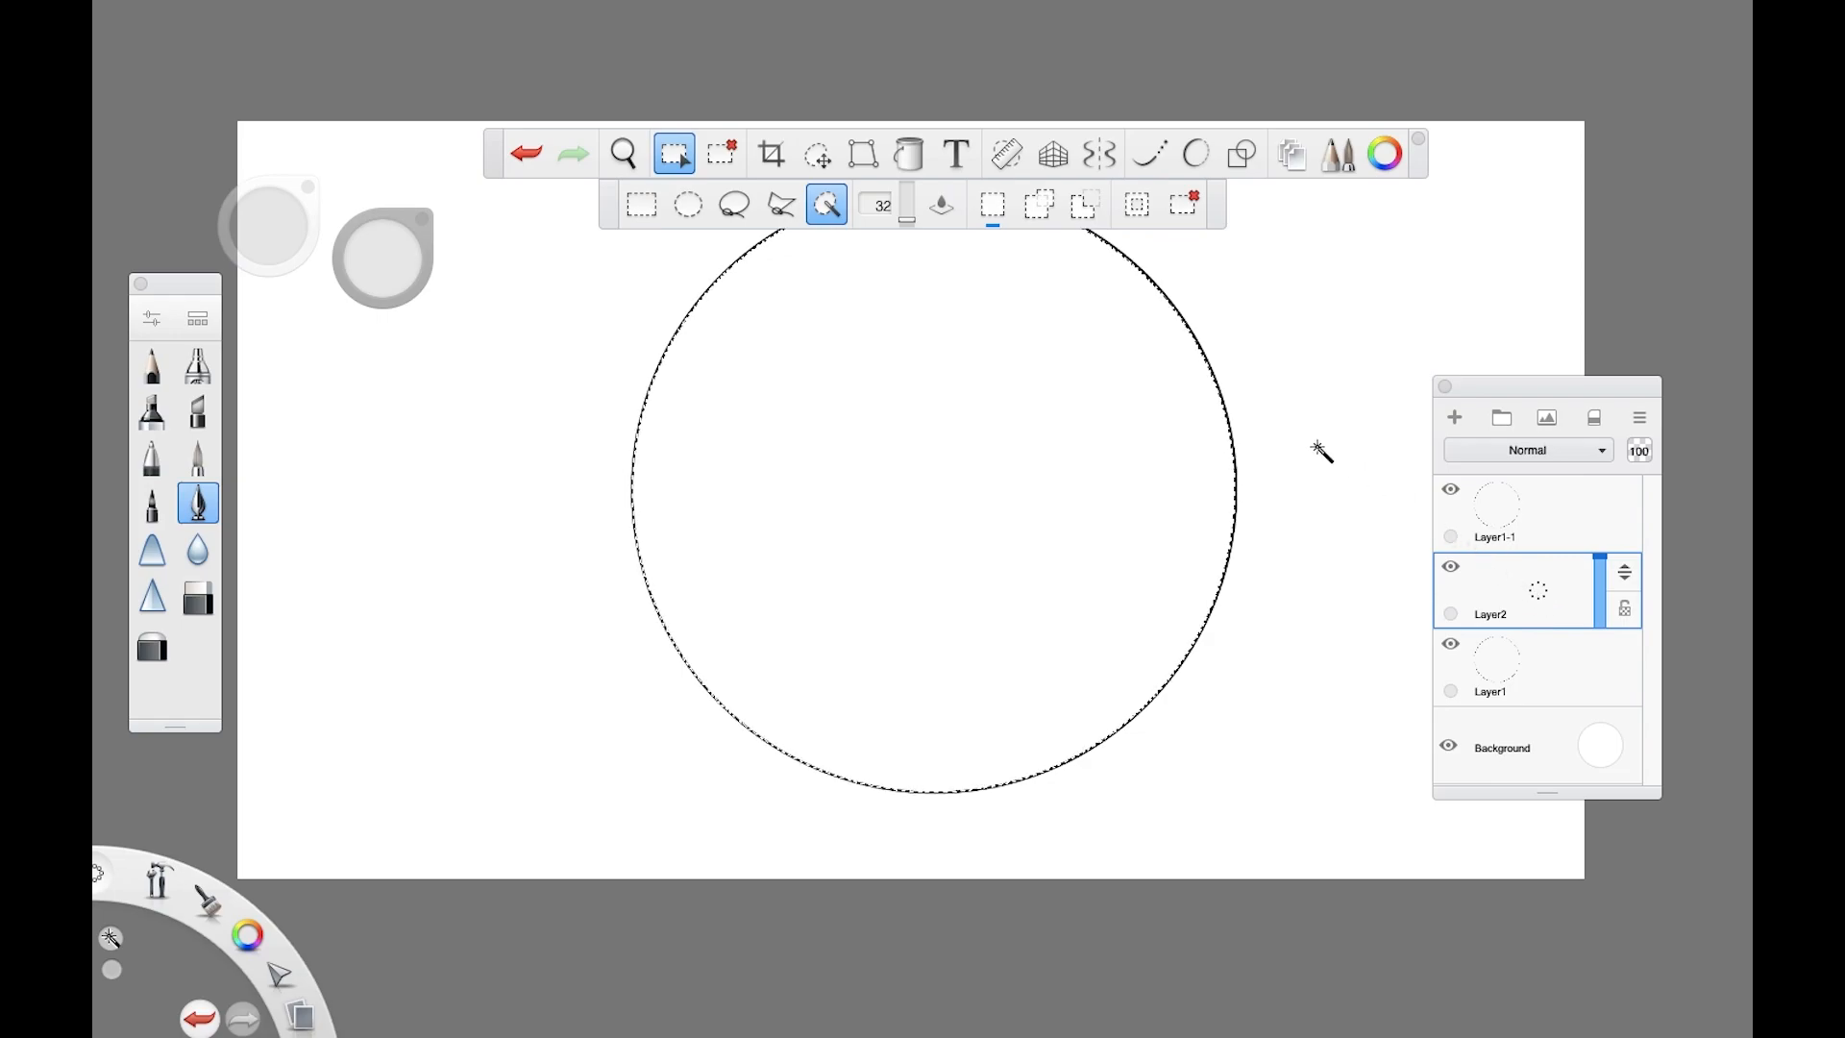
click(907, 167)
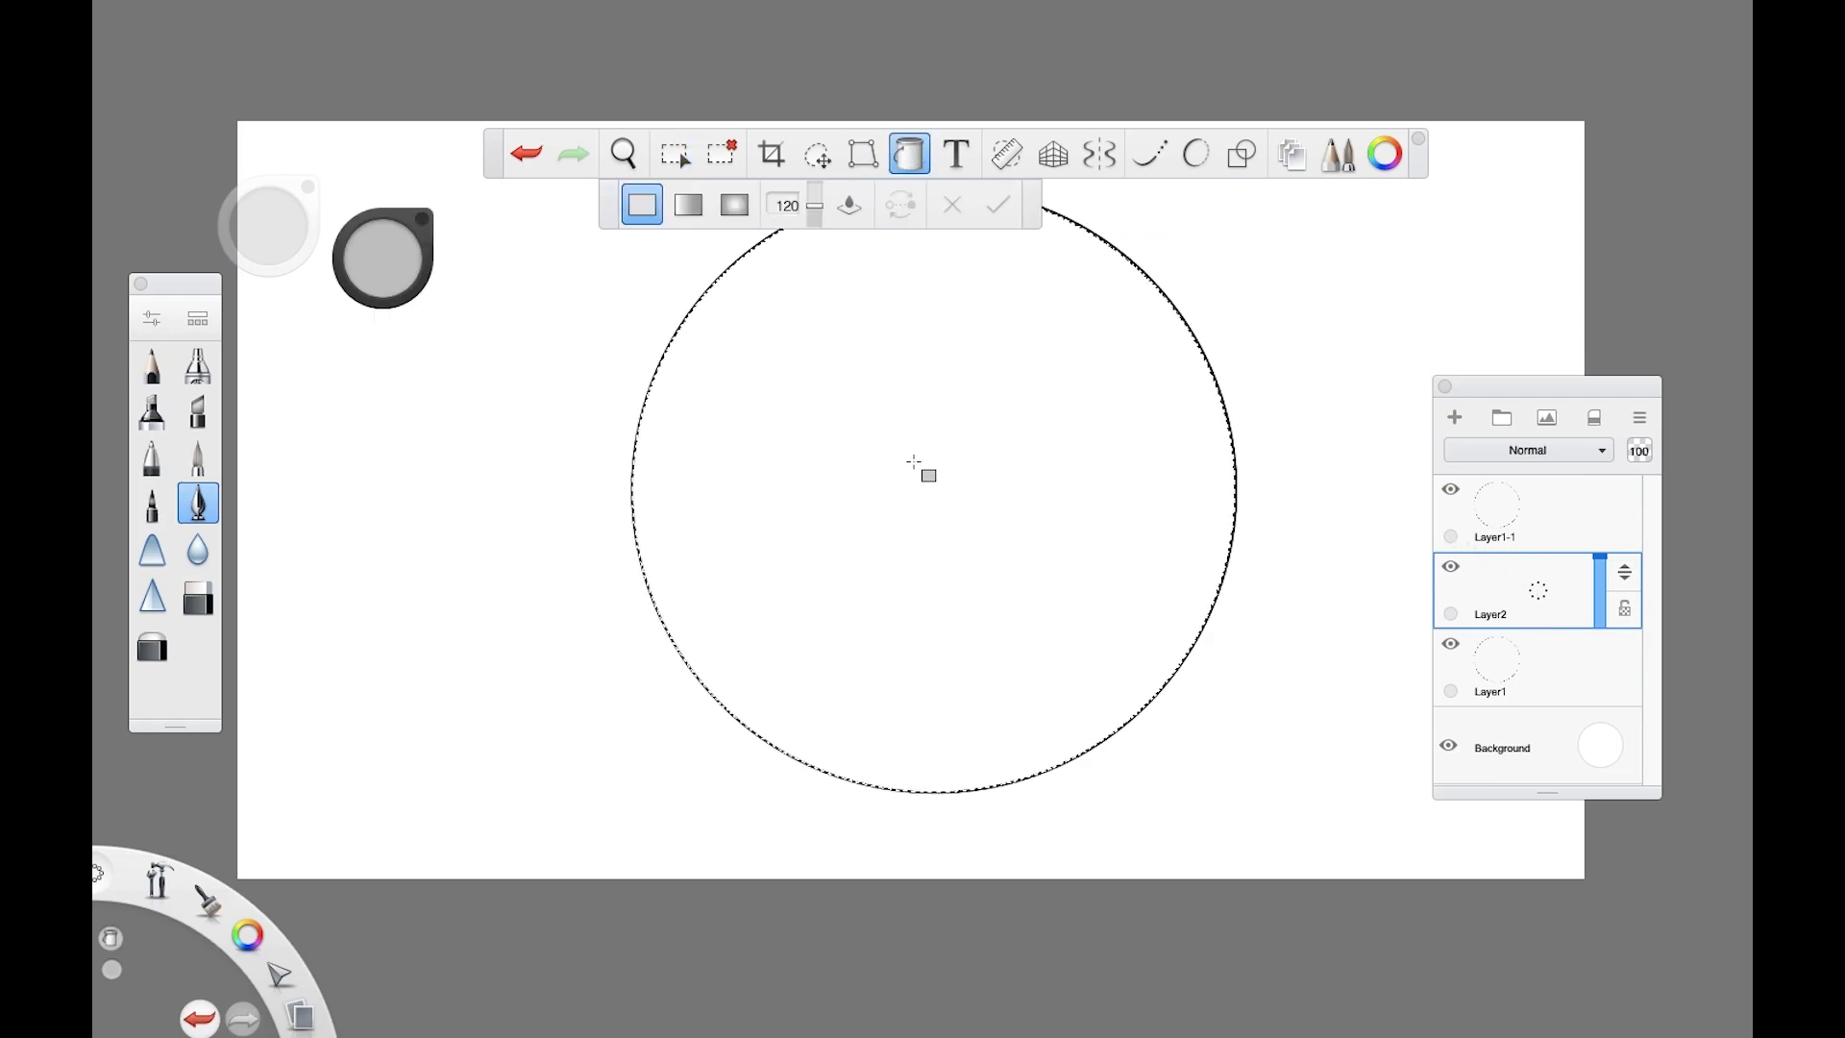
click(930, 475)
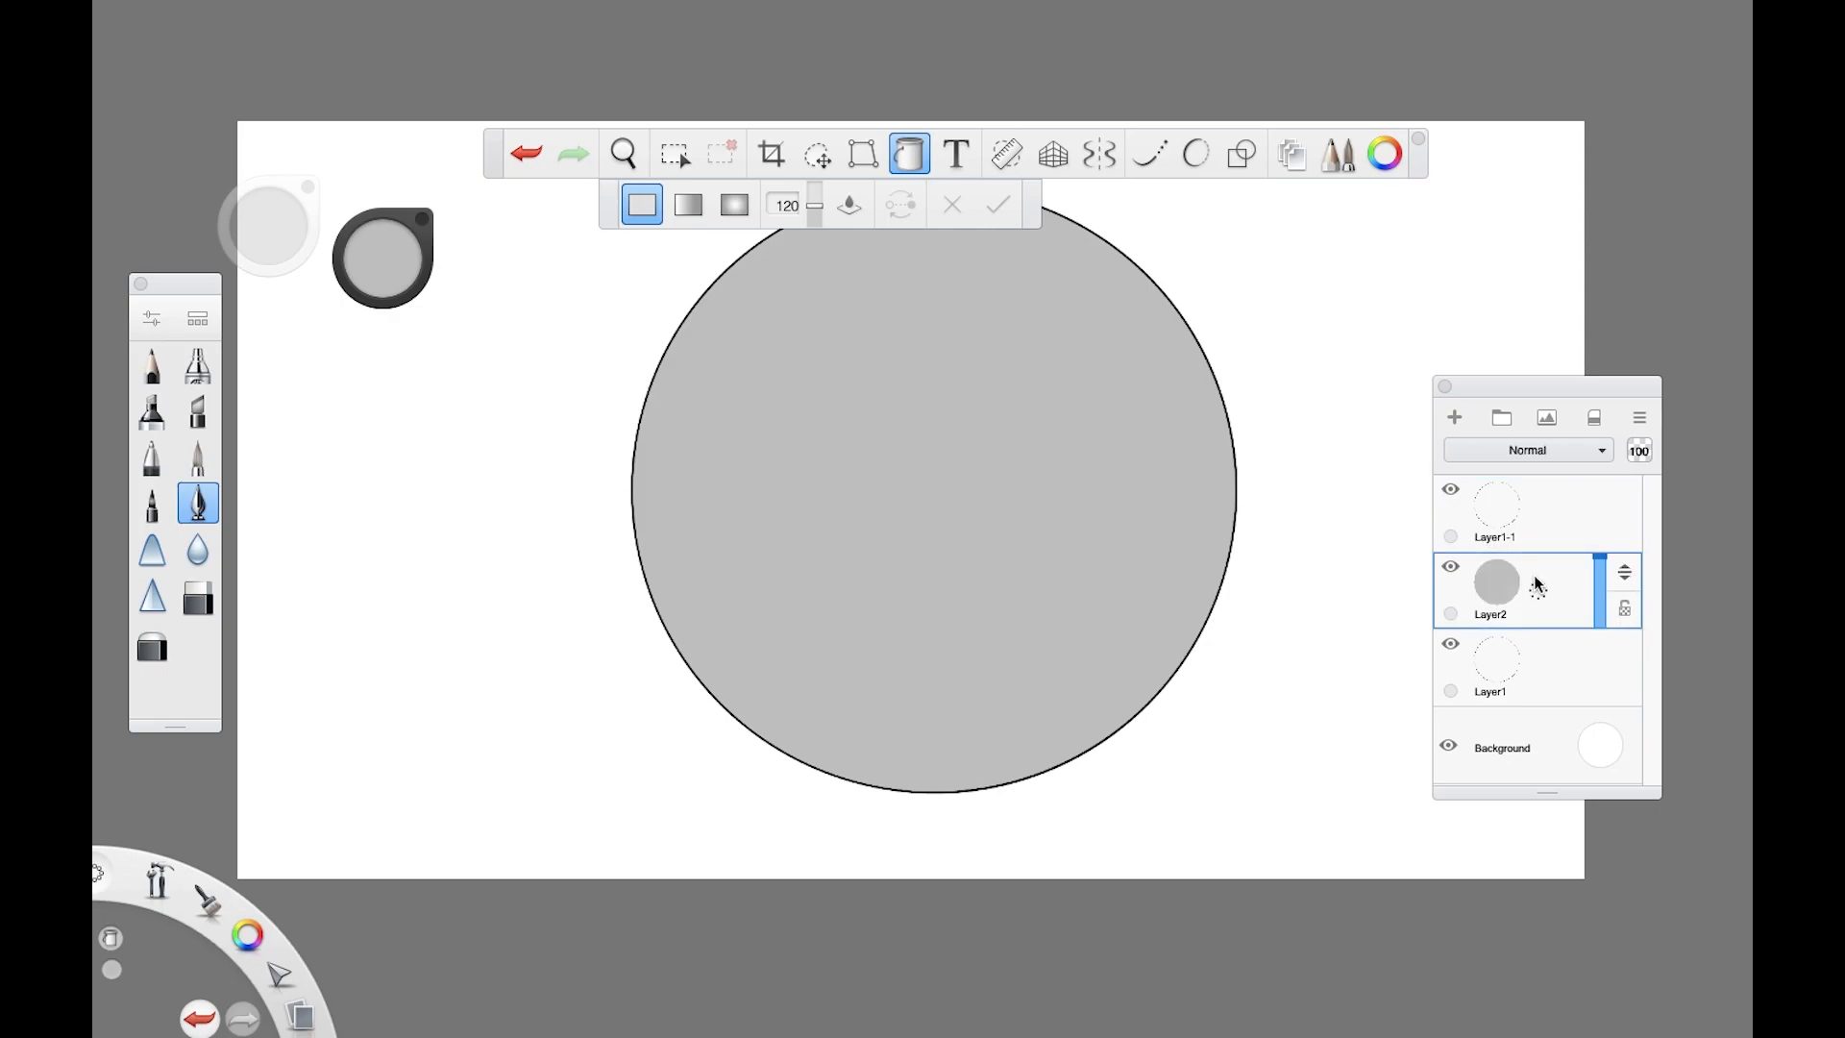
Step: Refill the disc on Layer2 with a lighter grey and add an empty layer above it, moving the toolbar off the circle
drag(384, 258, 389, 175)
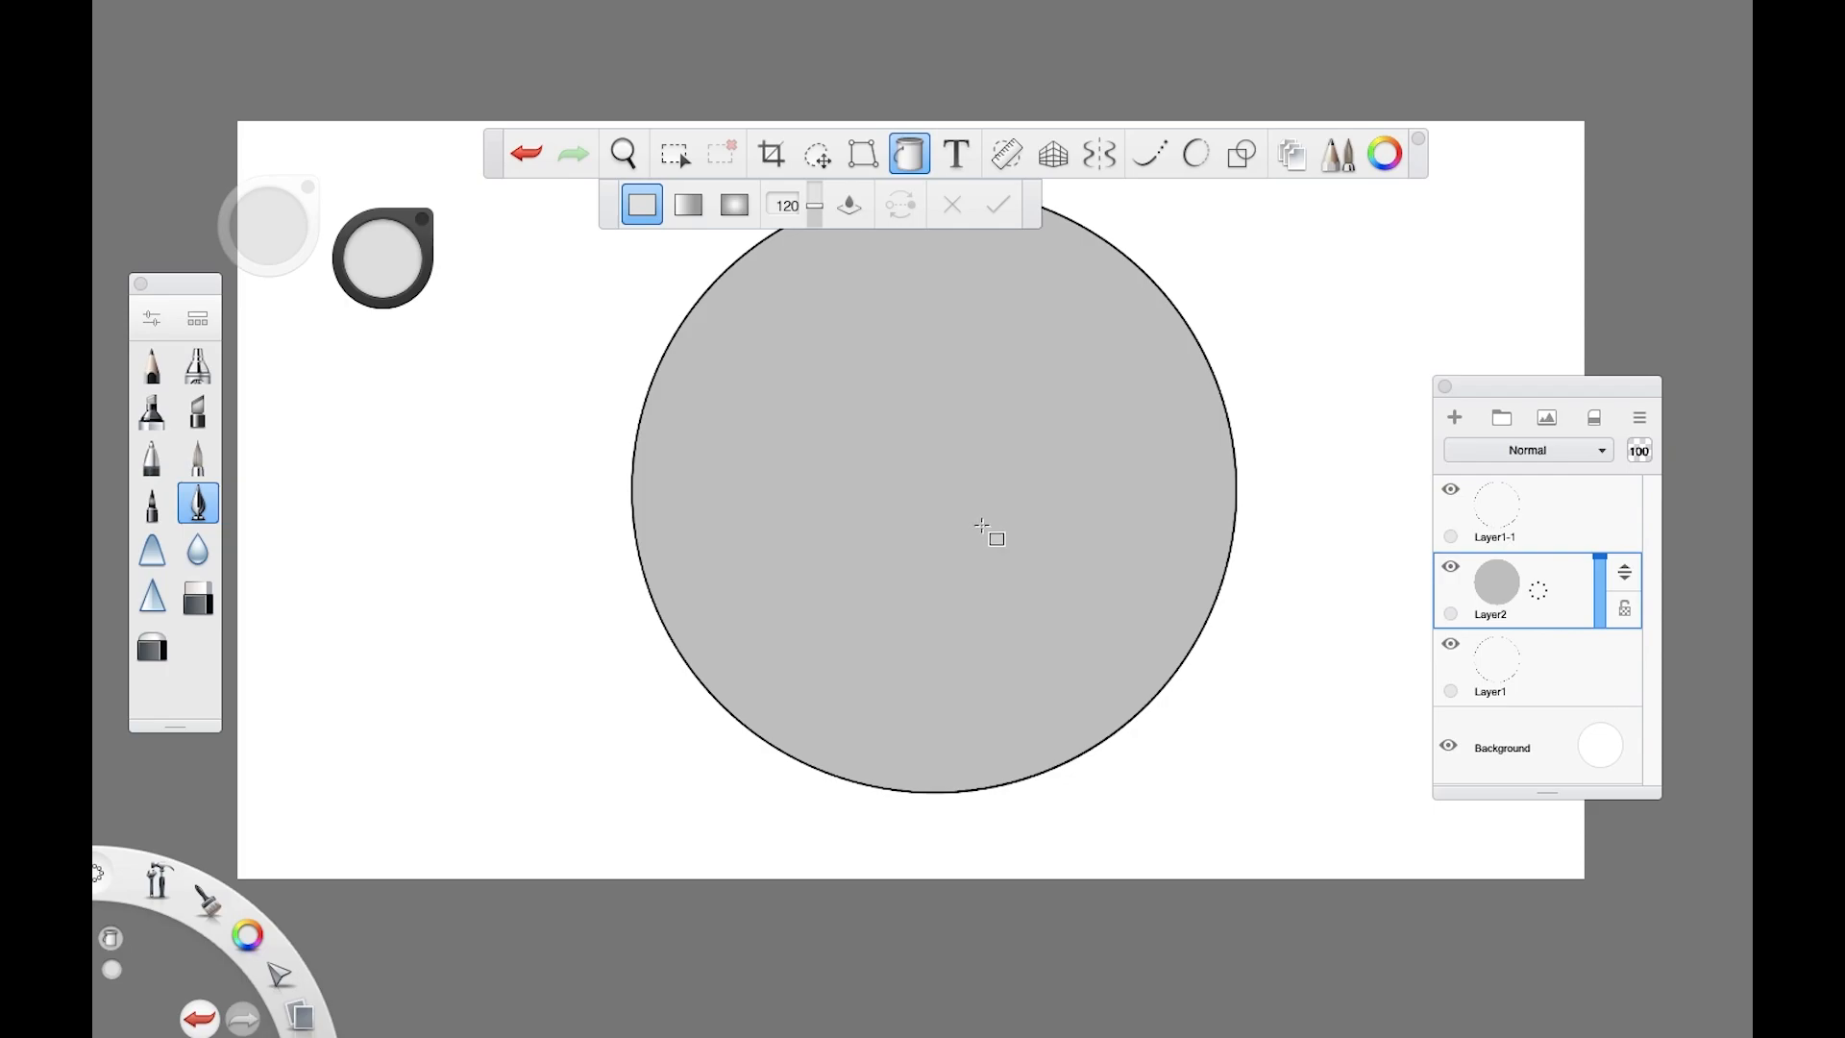
click(987, 528)
click(1454, 417)
drag(497, 168, 499, 87)
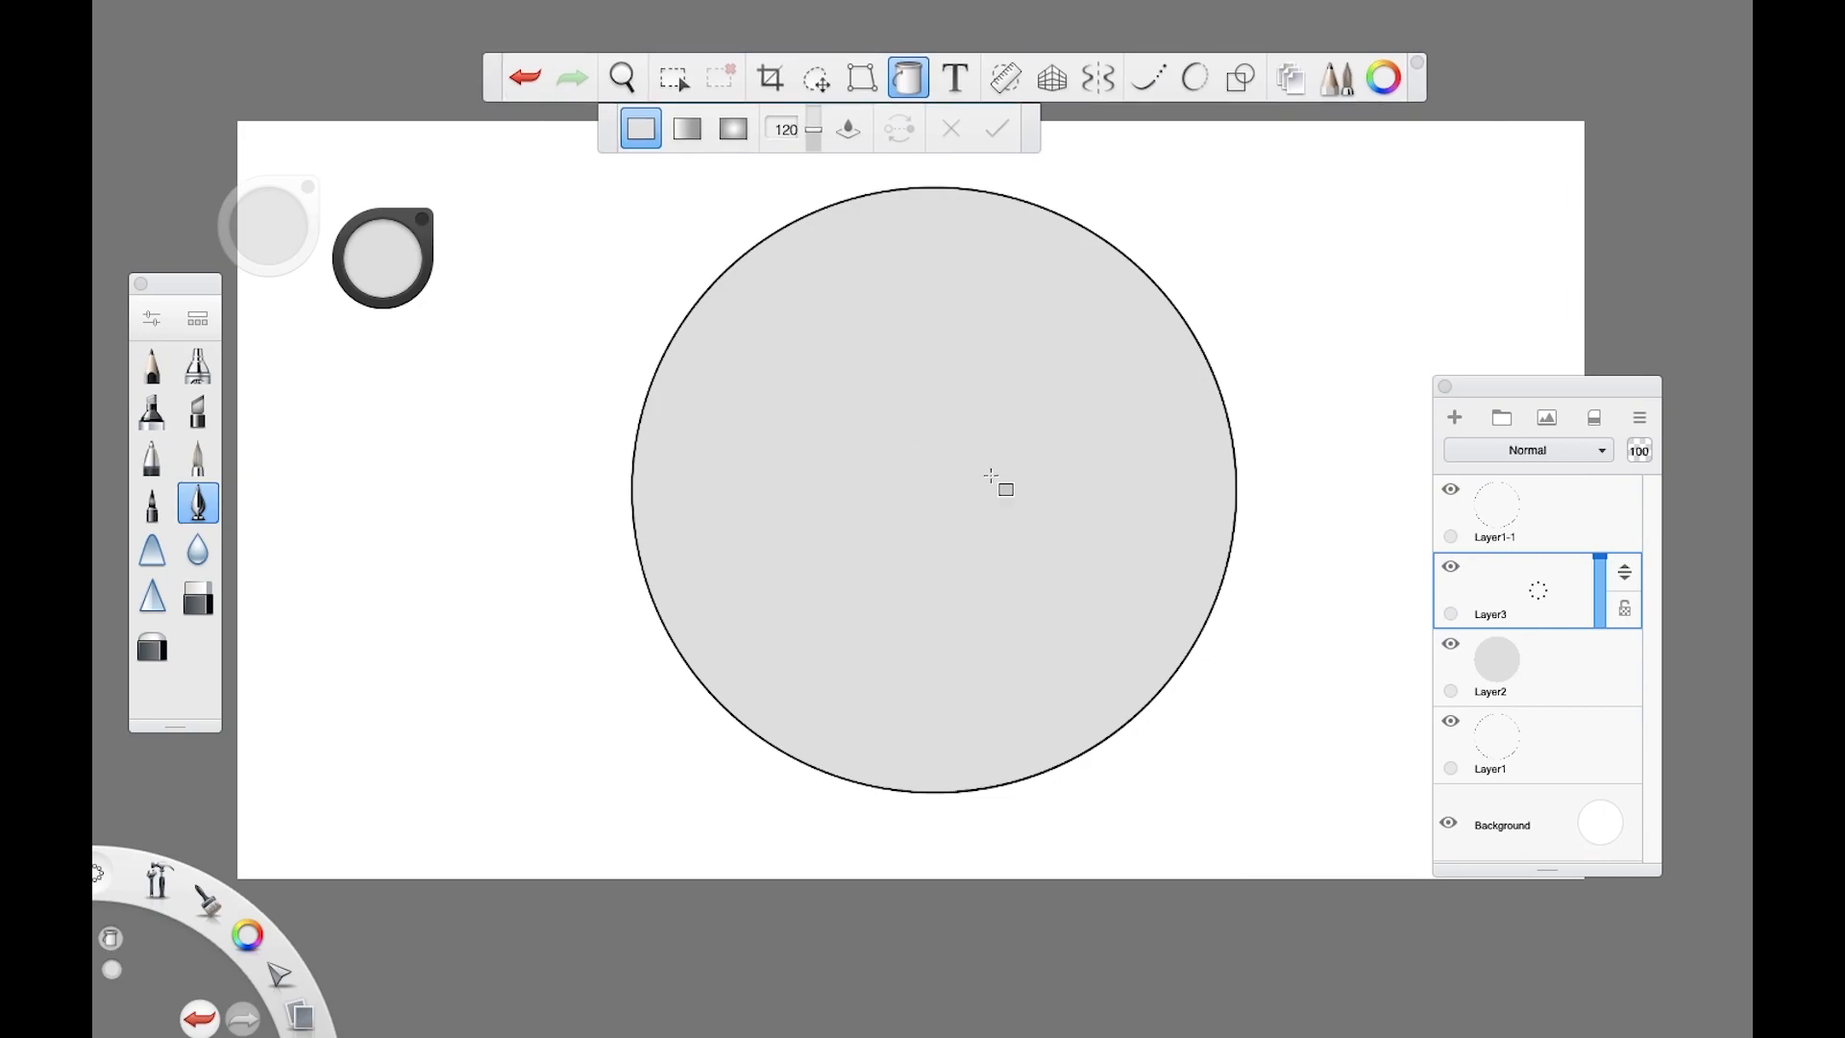
Step: Airbrush soft dark grey patches over the upper half of the disc on Layer3
click(198, 371)
drag(402, 270, 403, 428)
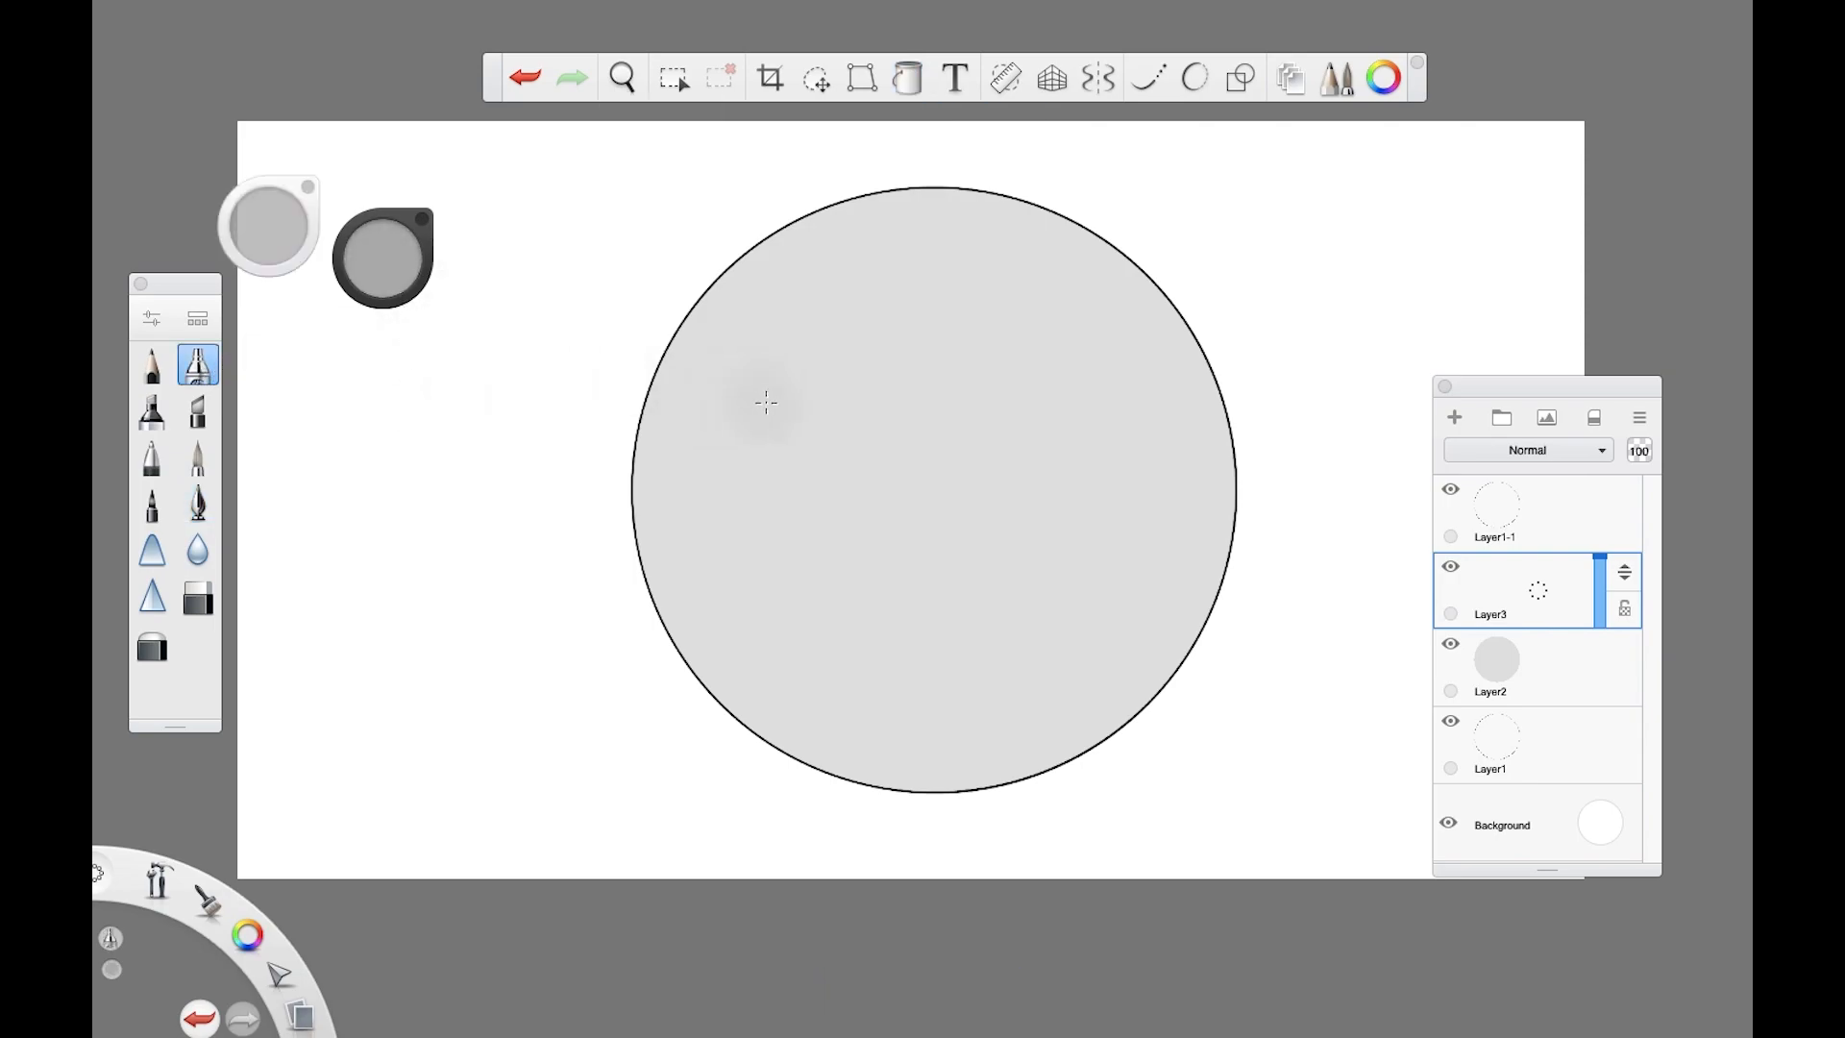
drag(389, 270, 388, 434)
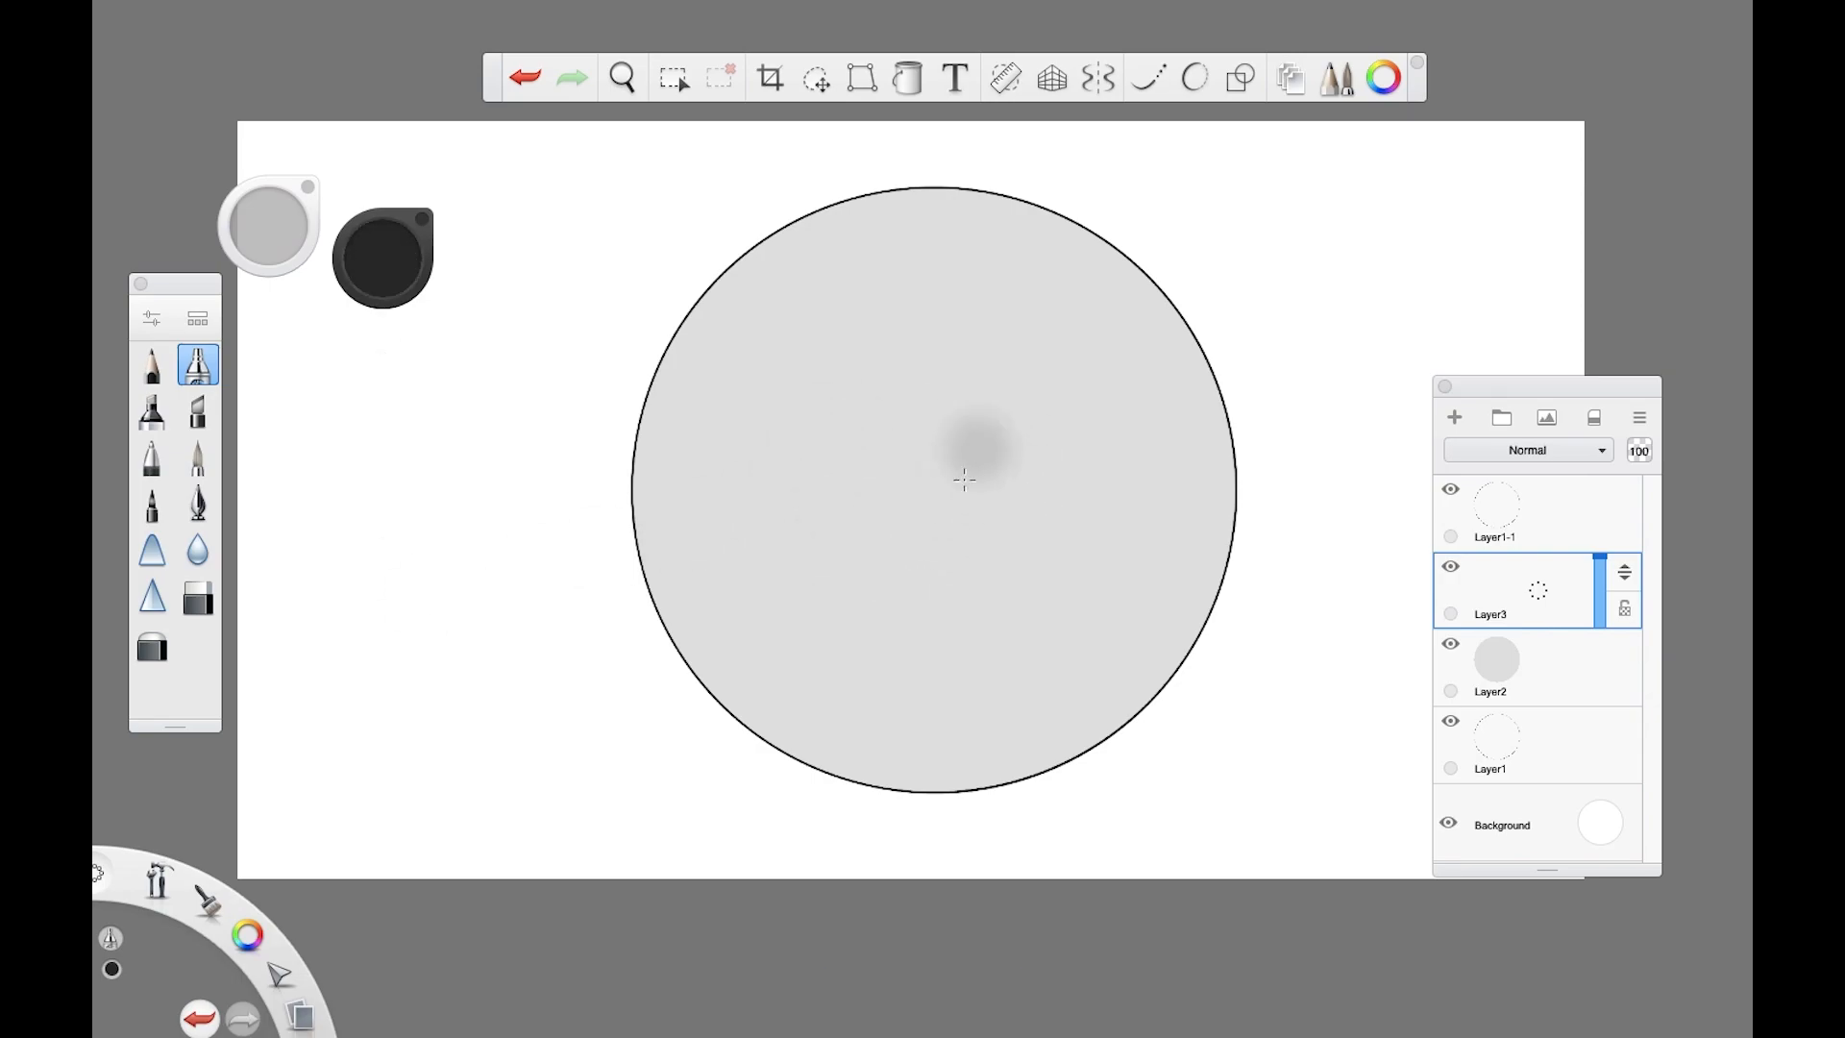
drag(928, 288, 954, 281)
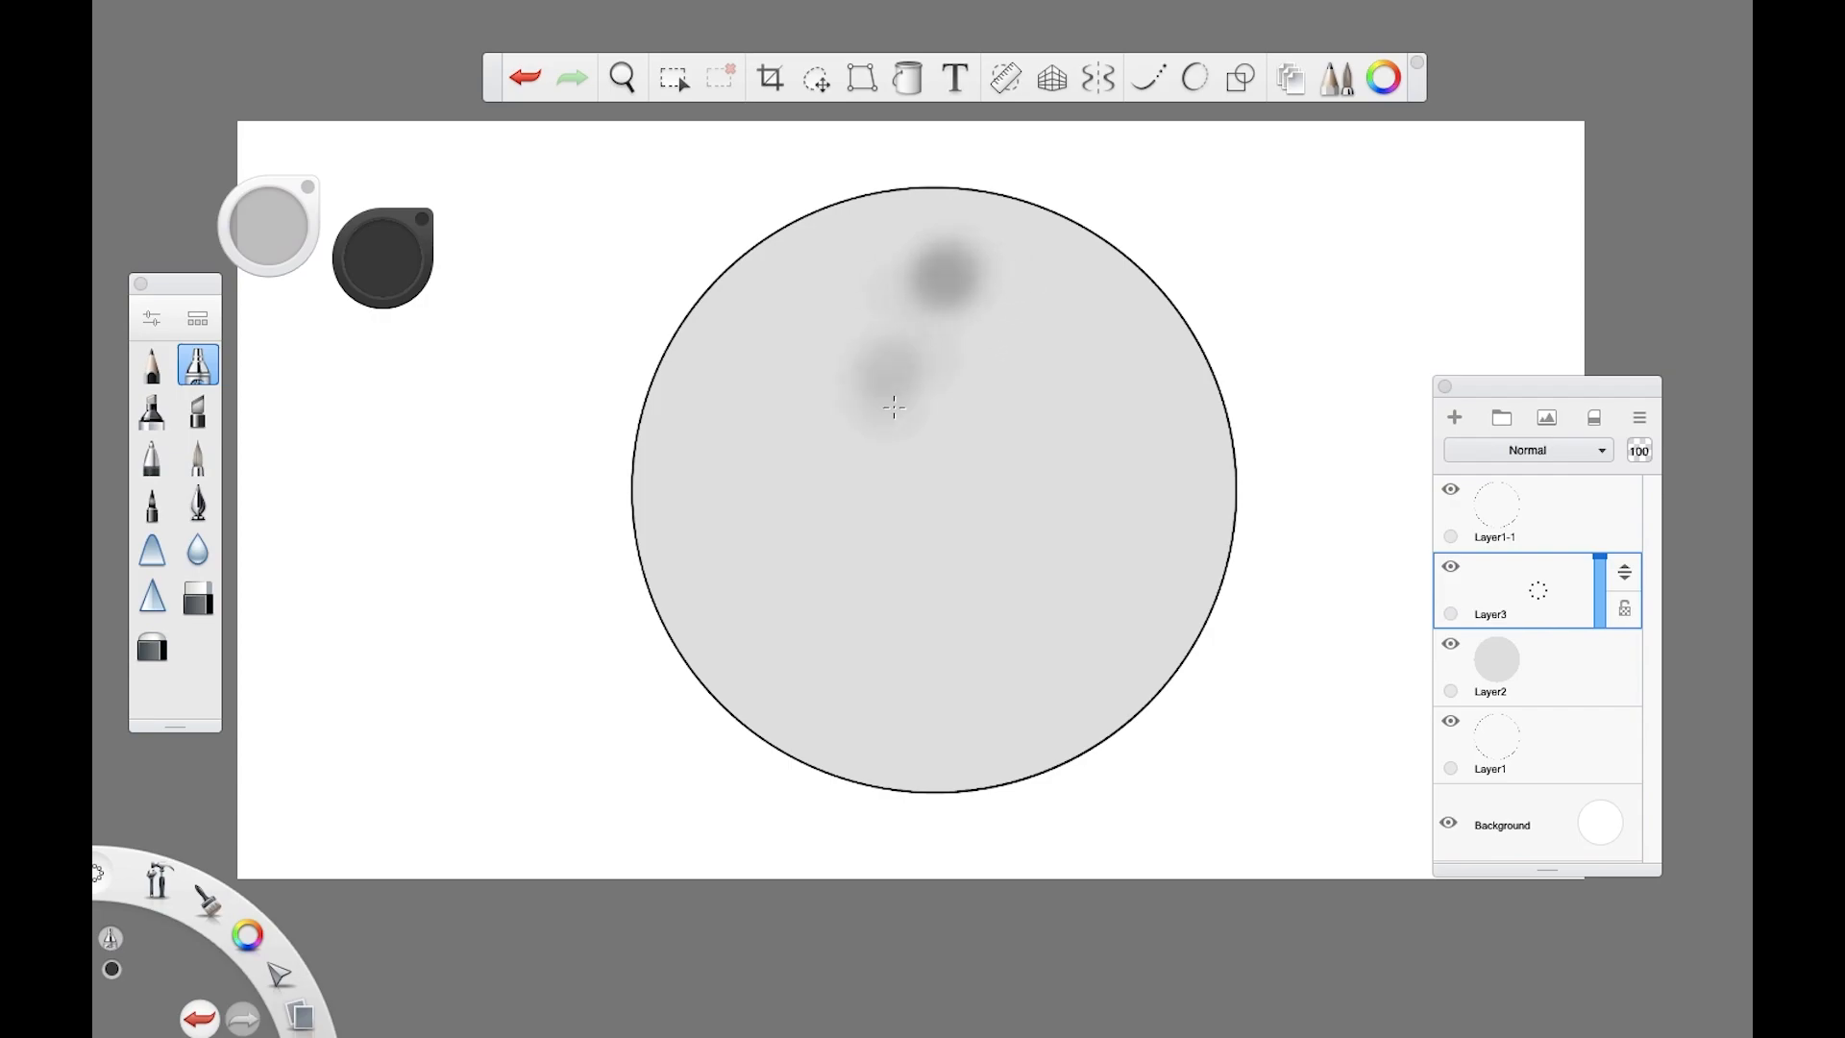
mouse_move(890, 394)
mouse_down()
mouse_move(940, 408)
mouse_move(953, 383)
mouse_move(903, 398)
mouse_move(882, 358)
mouse_move(839, 351)
mouse_move(784, 387)
mouse_move(833, 409)
mouse_move(850, 343)
mouse_move(918, 351)
mouse_move(851, 367)
mouse_up()
mouse_move(956, 331)
mouse_down()
mouse_move(1038, 315)
mouse_move(1033, 357)
mouse_move(995, 371)
mouse_move(985, 360)
mouse_move(1046, 334)
mouse_move(1035, 392)
mouse_move(988, 419)
mouse_move(1011, 448)
mouse_move(1053, 447)
mouse_move(1105, 422)
mouse_up()
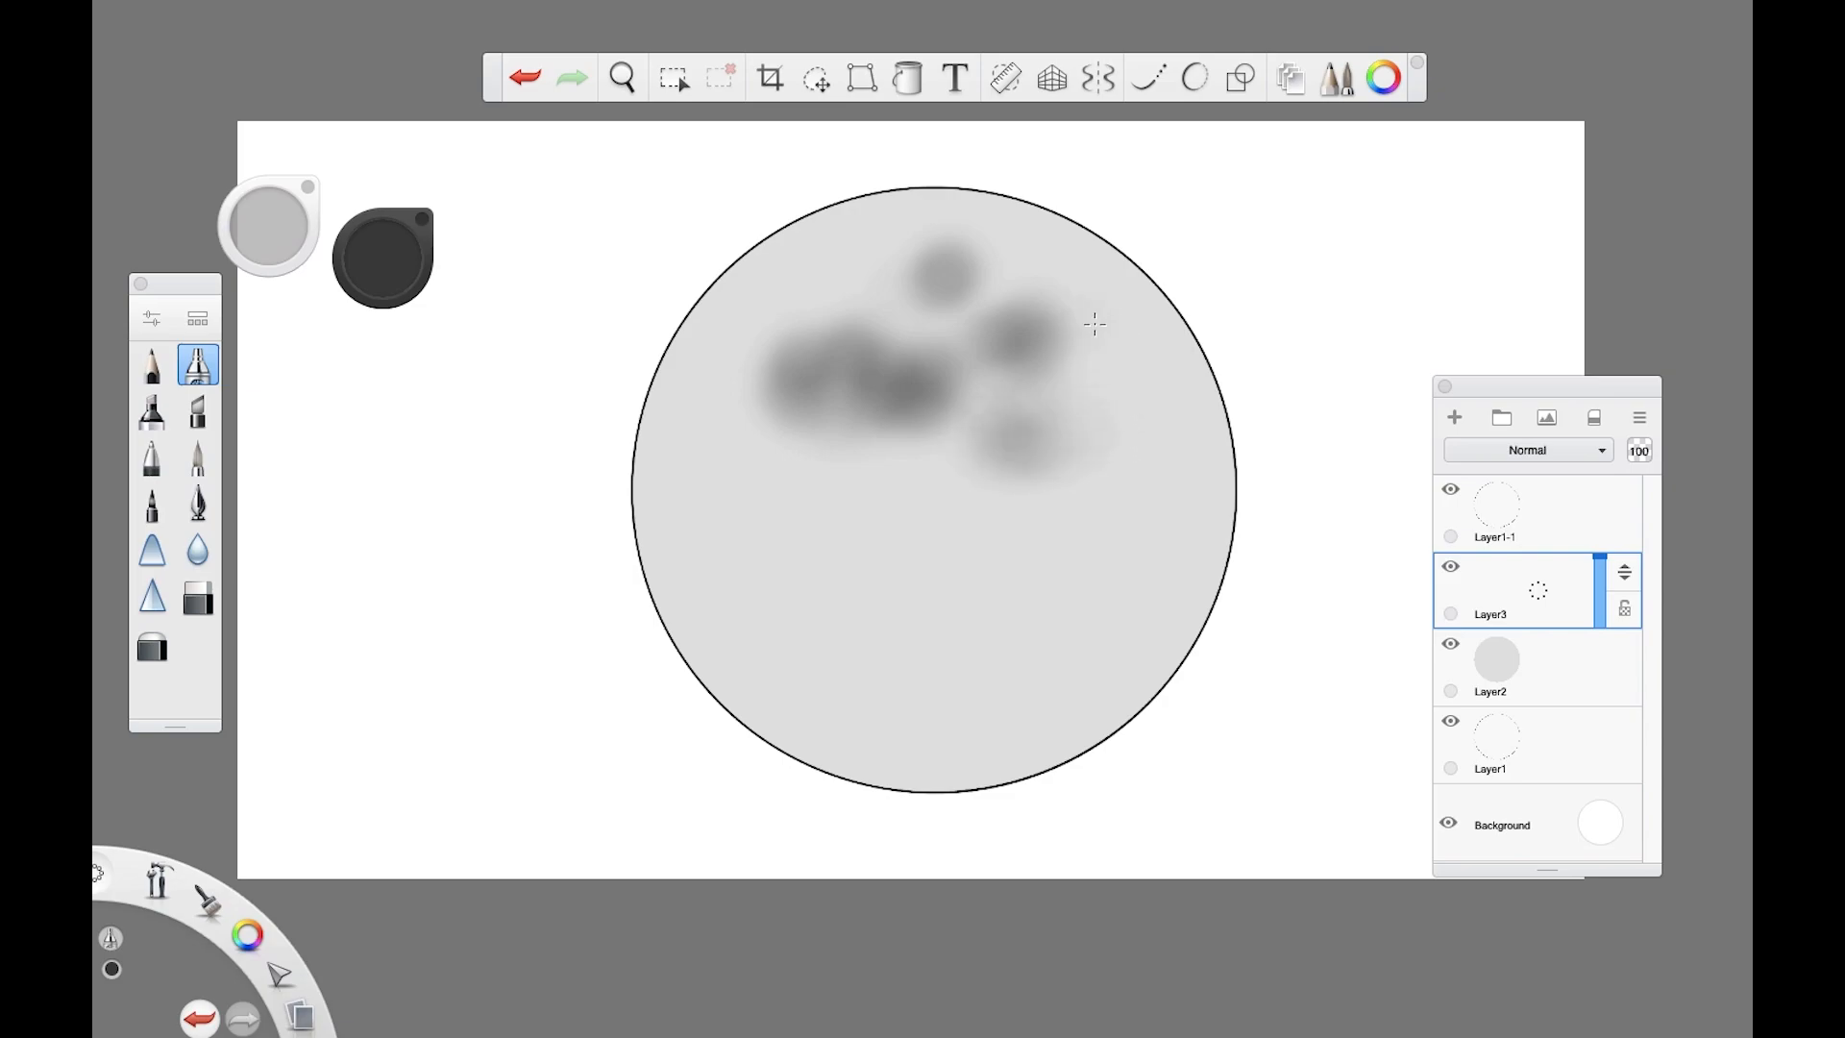
mouse_move(1102, 348)
mouse_down()
mouse_move(1112, 288)
mouse_move(1159, 310)
mouse_move(1099, 249)
mouse_up()
mouse_move(947, 274)
mouse_down()
mouse_move(895, 271)
mouse_move(913, 267)
mouse_up()
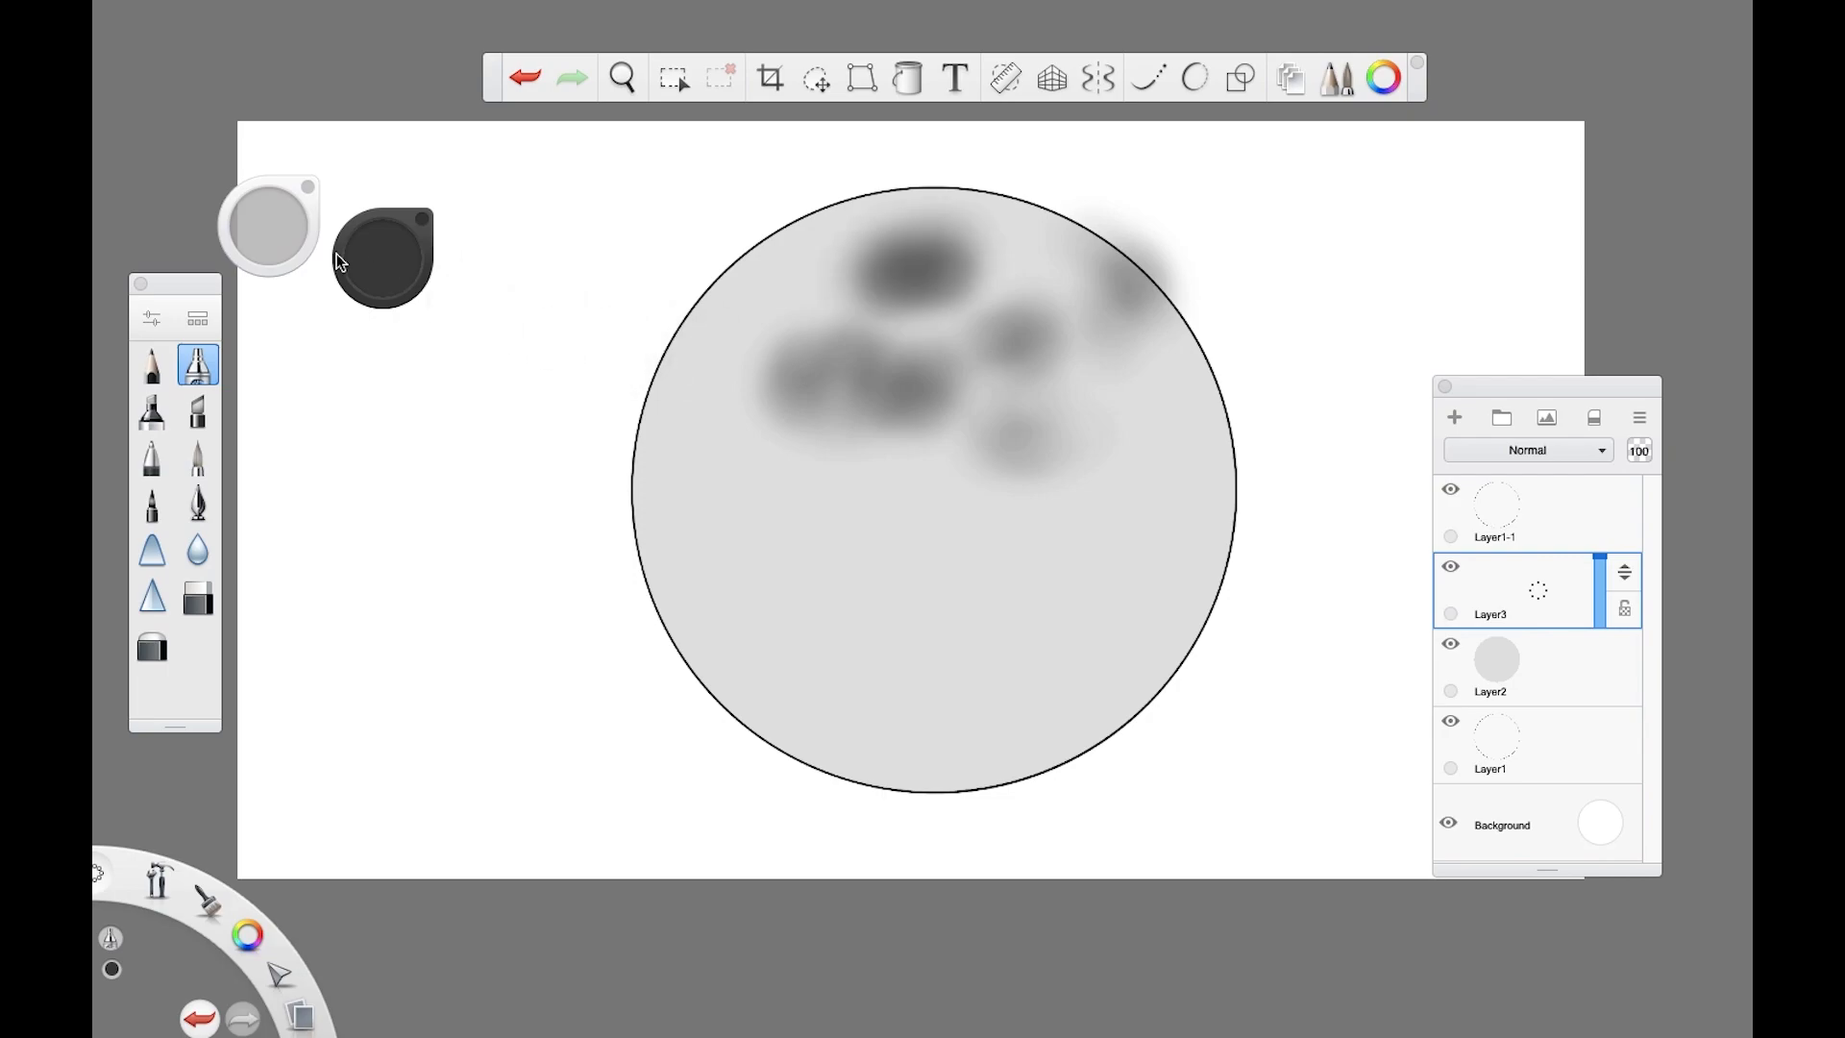
Step: Enlarge the Airbrush to size 109.4 and paint broad soft shadows across the disc's left side, centre and right side
double_click(182, 377)
drag(725, 588, 754, 587)
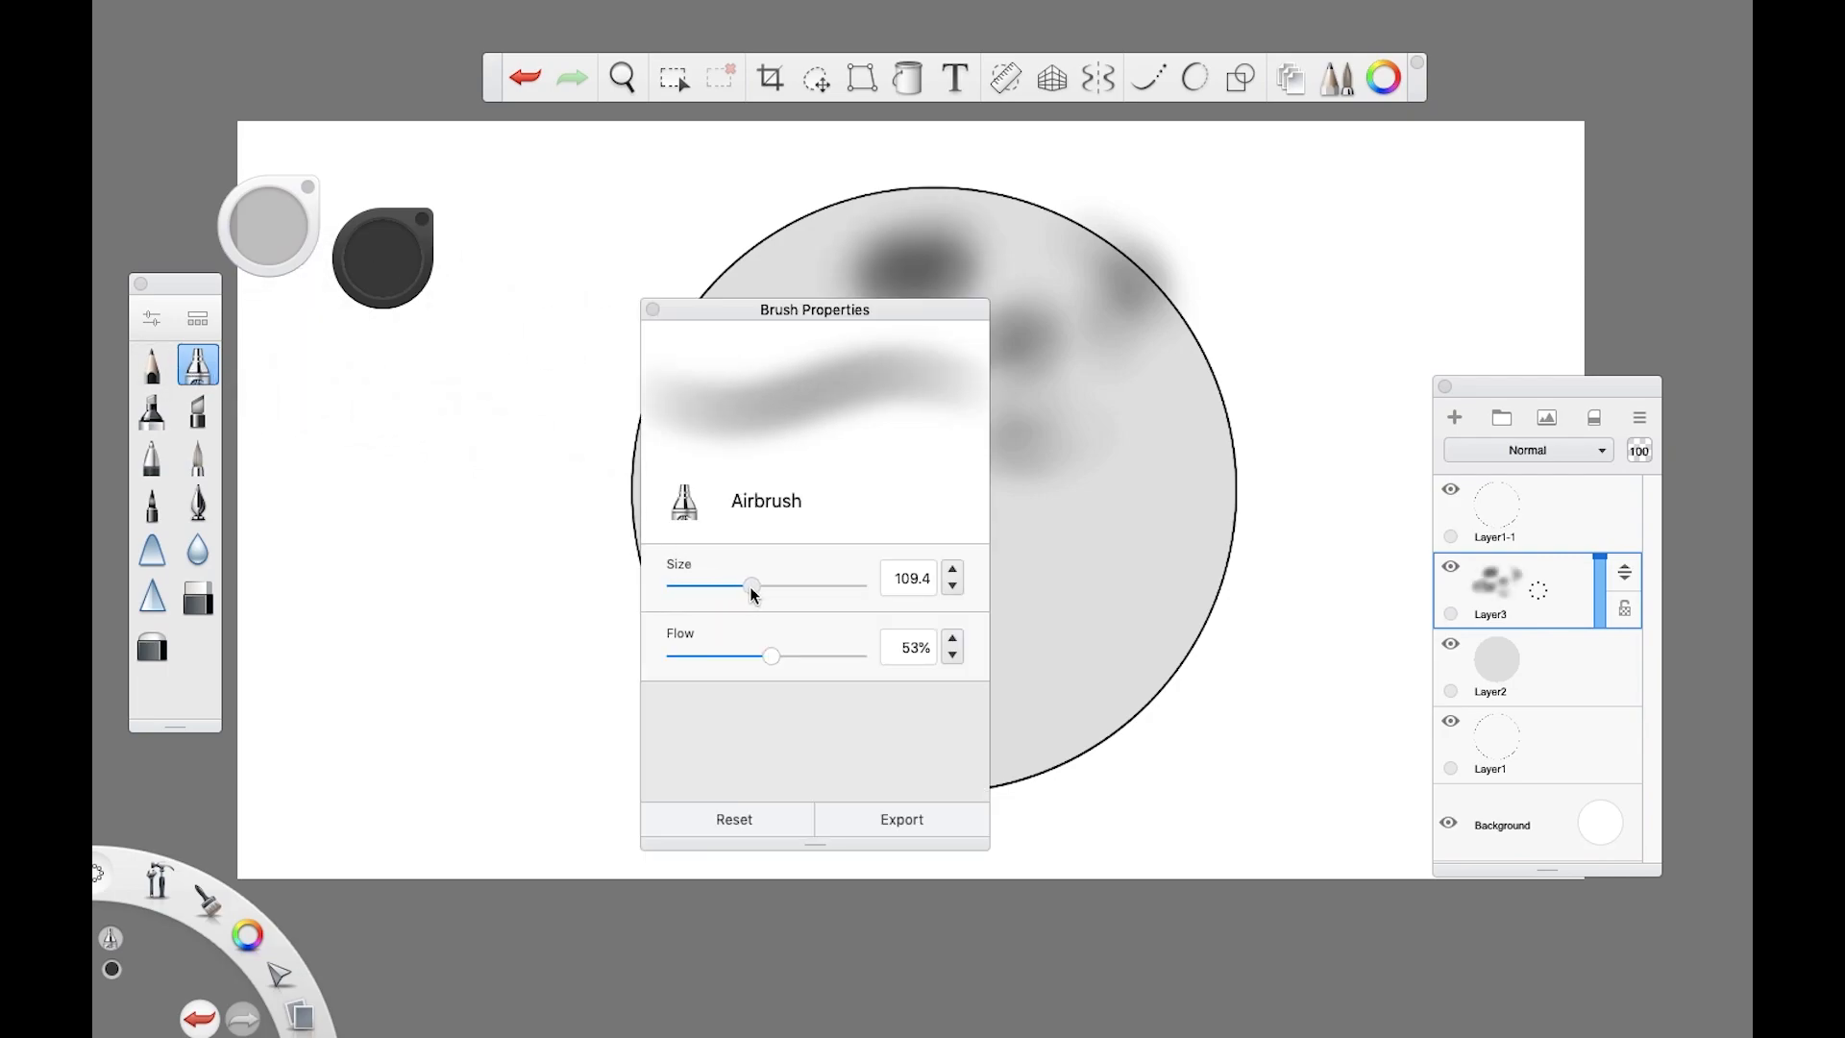
click(652, 310)
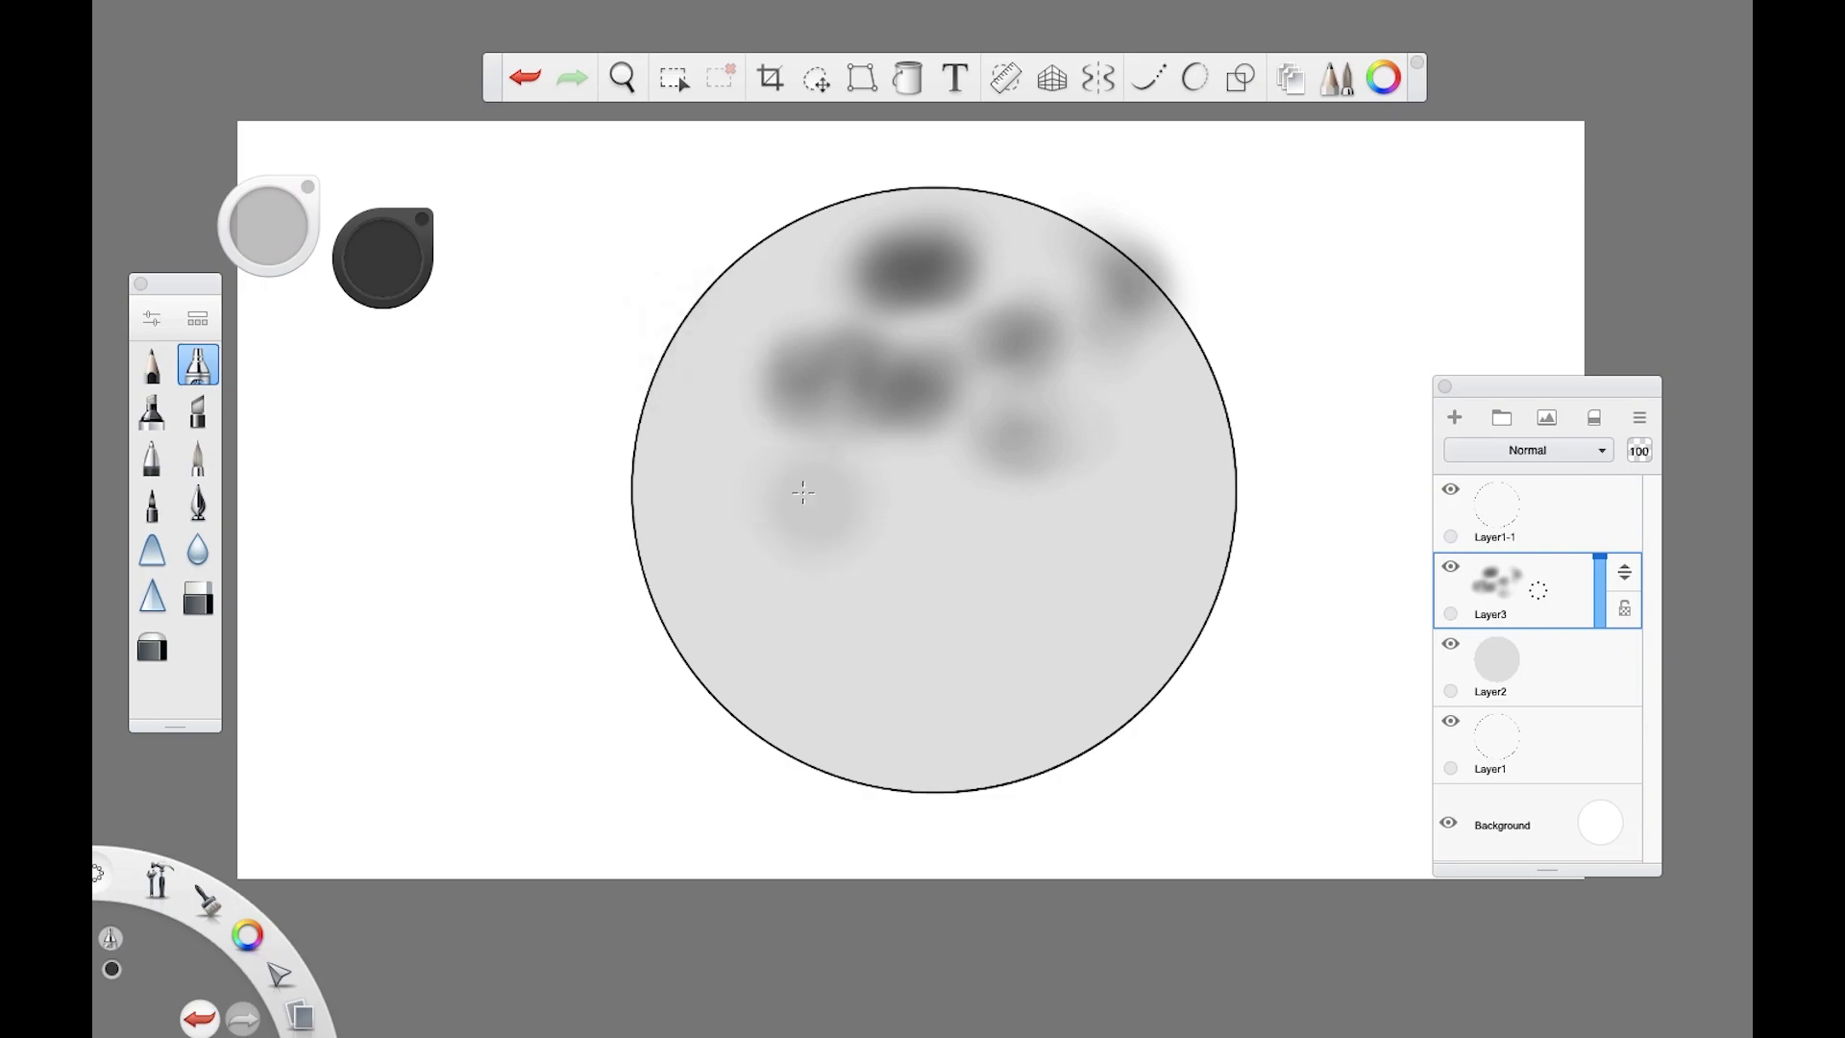
mouse_move(765, 440)
mouse_down()
mouse_move(786, 510)
mouse_move(840, 471)
mouse_move(810, 467)
mouse_move(797, 576)
mouse_move(707, 581)
mouse_move(652, 546)
mouse_move(627, 439)
mouse_move(640, 568)
mouse_move(710, 697)
mouse_move(729, 637)
mouse_move(831, 639)
mouse_move(883, 544)
mouse_move(914, 540)
mouse_move(968, 580)
mouse_move(908, 564)
mouse_move(940, 583)
mouse_move(973, 571)
mouse_move(828, 529)
mouse_move(800, 618)
mouse_move(893, 611)
mouse_move(836, 682)
mouse_move(906, 667)
mouse_up()
mouse_move(826, 488)
mouse_down()
mouse_move(750, 471)
mouse_move(867, 576)
mouse_move(905, 532)
mouse_move(878, 403)
mouse_move(1037, 346)
mouse_move(888, 353)
mouse_move(835, 317)
mouse_move(814, 361)
mouse_move(843, 404)
mouse_move(985, 408)
mouse_move(1019, 460)
mouse_move(1048, 634)
mouse_move(966, 717)
mouse_move(996, 715)
mouse_move(903, 693)
mouse_up()
mouse_move(743, 415)
mouse_down()
mouse_move(656, 449)
mouse_move(680, 694)
mouse_move(835, 638)
mouse_move(852, 704)
mouse_move(730, 658)
mouse_move(666, 524)
mouse_move(699, 621)
mouse_up()
mouse_move(852, 367)
mouse_down()
mouse_move(745, 244)
mouse_move(753, 281)
mouse_move(1047, 268)
mouse_up()
mouse_move(1121, 412)
mouse_down()
mouse_move(1177, 615)
mouse_move(1147, 524)
mouse_move(1099, 506)
mouse_move(1215, 413)
mouse_move(1192, 596)
mouse_up()
Step: Switch to a lighter grey and airbrush faint shading at the disc's upper-left and lower edges
drag(389, 257, 395, 128)
mouse_move(812, 278)
mouse_down()
mouse_move(783, 242)
mouse_move(741, 276)
mouse_move(899, 199)
mouse_up()
mouse_move(846, 783)
mouse_down()
mouse_move(803, 773)
mouse_move(935, 800)
mouse_up()
Step: Switch to a near-black colour and deepen the shadows on the disc's left side and centre
drag(382, 258, 371, 507)
drag(576, 499, 612, 535)
mouse_move(749, 605)
mouse_down()
mouse_move(768, 680)
mouse_move(749, 669)
mouse_move(804, 668)
mouse_move(719, 626)
mouse_move(685, 565)
mouse_move(668, 583)
mouse_move(793, 641)
mouse_move(749, 562)
mouse_move(876, 547)
mouse_move(919, 571)
mouse_move(904, 600)
mouse_move(884, 589)
mouse_move(939, 576)
mouse_move(1006, 608)
mouse_move(1007, 592)
mouse_move(876, 615)
mouse_move(920, 571)
mouse_move(868, 490)
mouse_move(906, 522)
mouse_move(814, 434)
mouse_move(862, 455)
mouse_up()
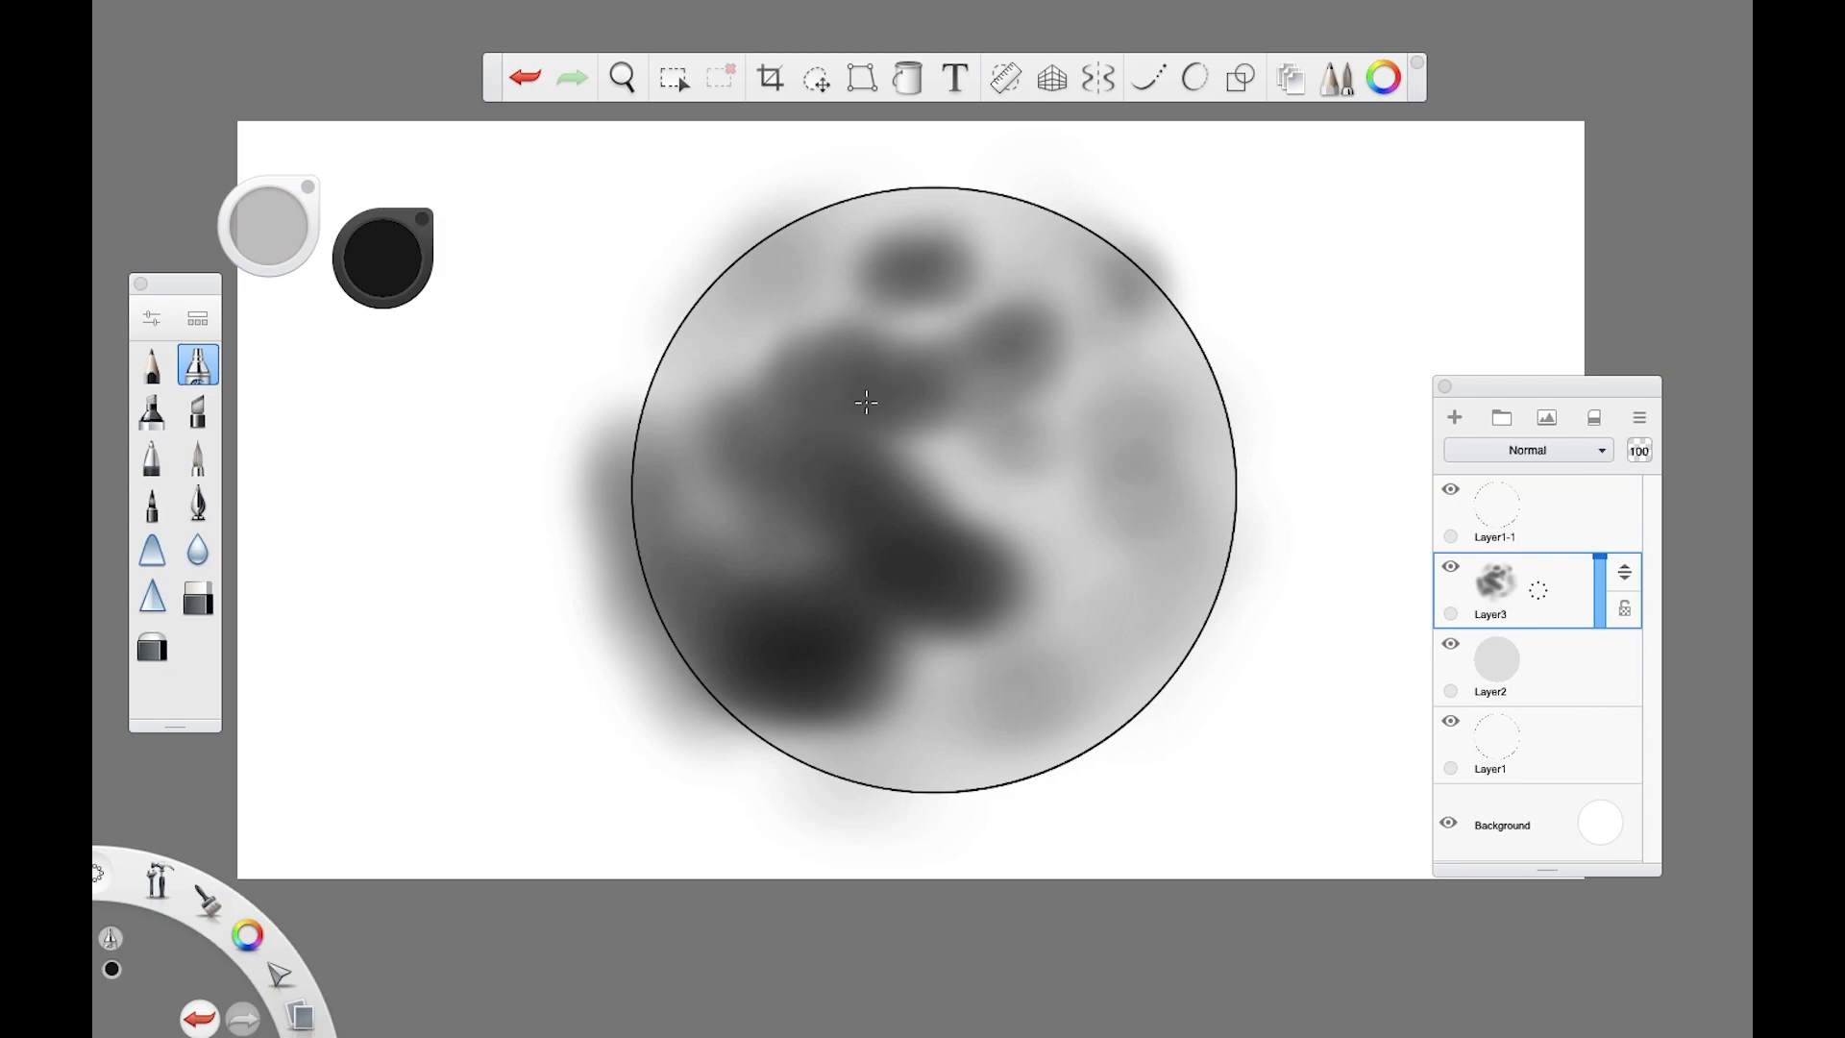
Step: Place the Airbrush properties window beside the disc and darken the patches near its top and left of centre
double_click(198, 367)
mouse_move(837, 307)
mouse_down()
mouse_move(677, 434)
mouse_move(409, 465)
mouse_move(494, 469)
mouse_up()
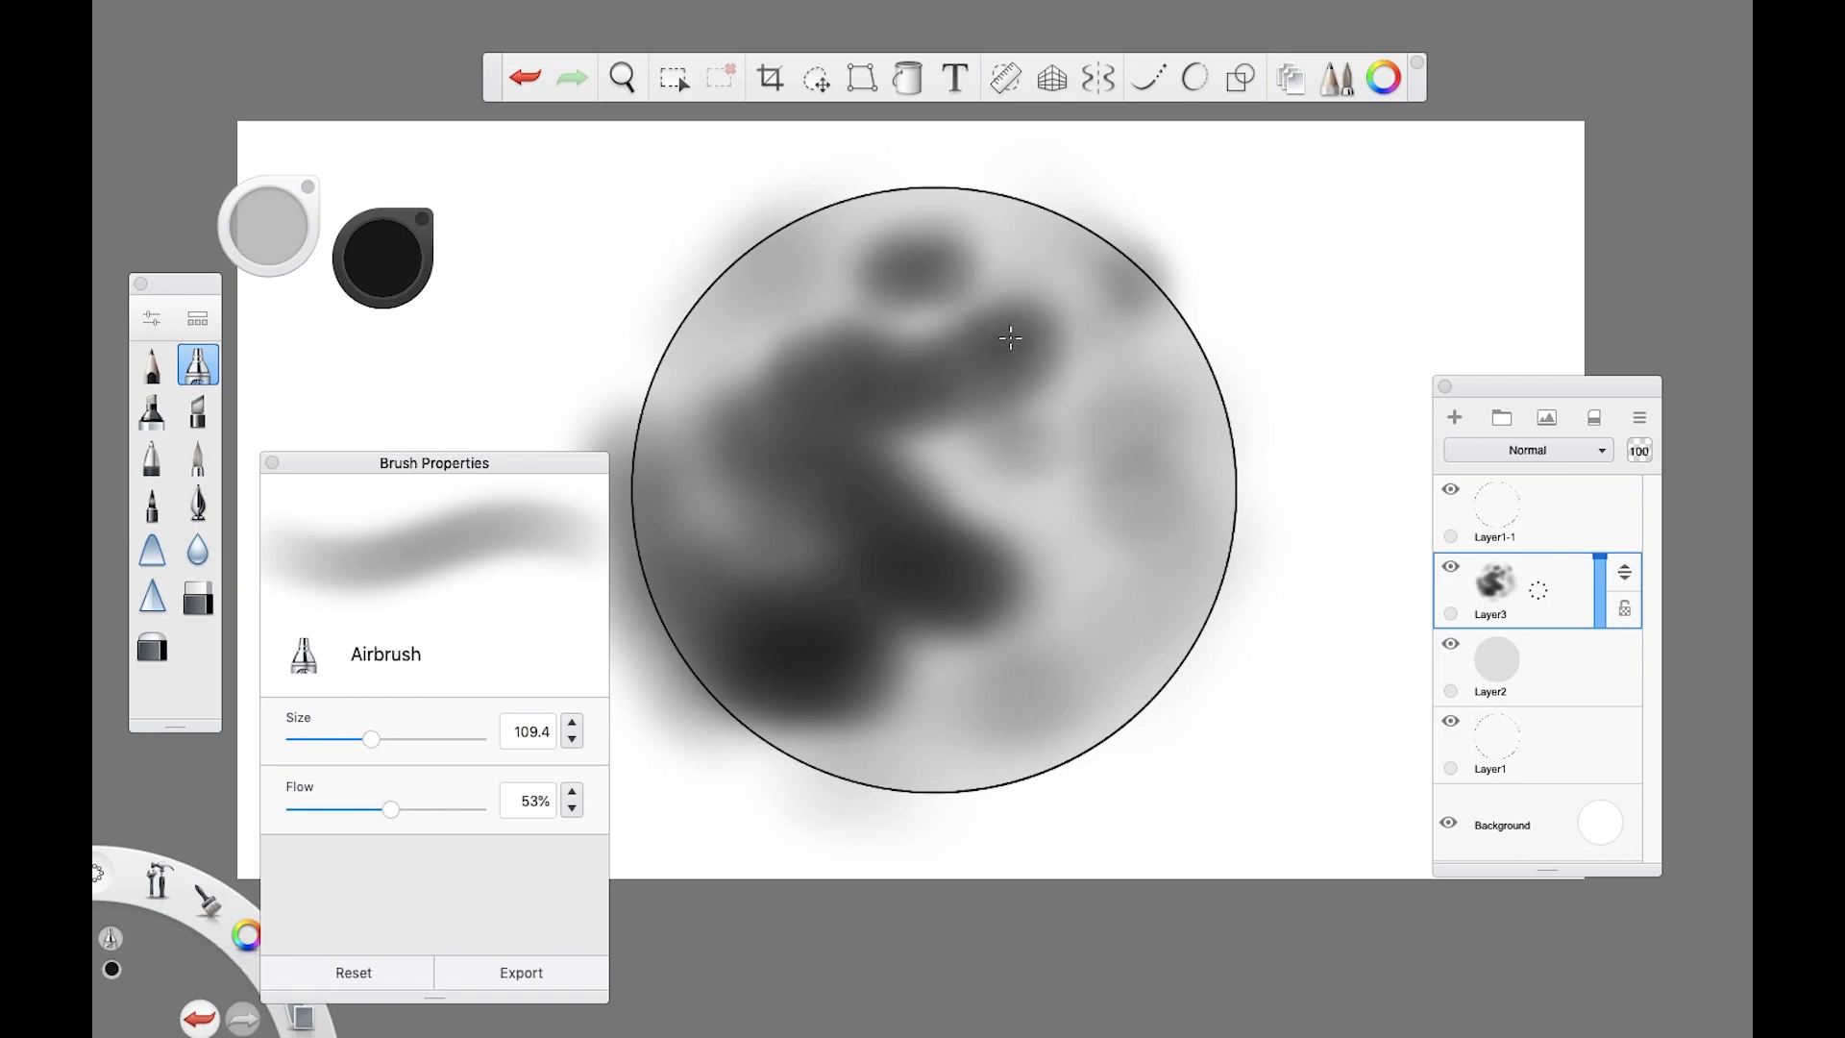
scroll(1007, 342, up, 2)
mouse_move(1003, 290)
mouse_down()
mouse_move(894, 299)
mouse_move(1056, 295)
mouse_up()
mouse_move(838, 658)
mouse_down()
mouse_move(773, 560)
mouse_move(737, 542)
mouse_move(757, 564)
mouse_move(834, 486)
mouse_move(820, 502)
mouse_move(856, 639)
mouse_move(1003, 618)
mouse_move(951, 577)
mouse_move(958, 472)
mouse_move(954, 516)
mouse_move(907, 483)
mouse_up()
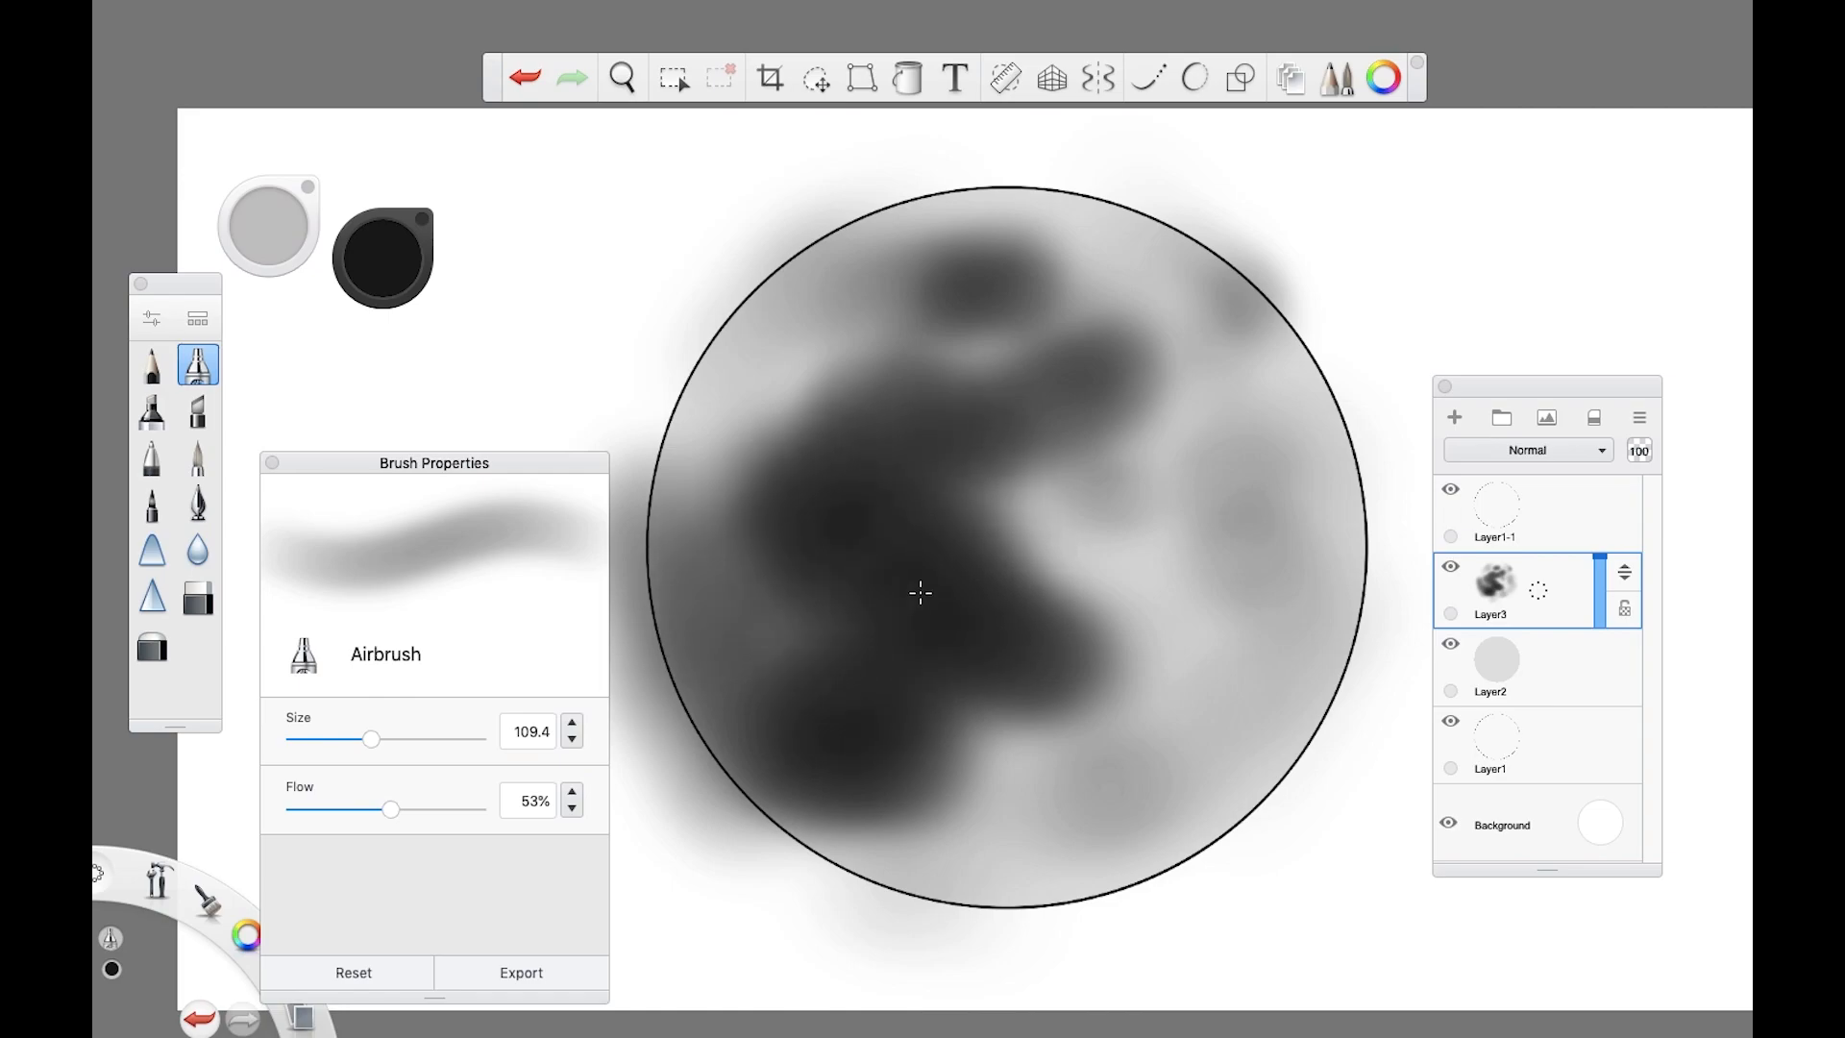
Step: Reduce the Airbrush to size 35.1 and darken small patches just above the disc's centre and near its lower-right edge
drag(349, 745, 316, 740)
mouse_move(1008, 489)
mouse_down()
mouse_move(1100, 449)
mouse_move(1013, 462)
mouse_up()
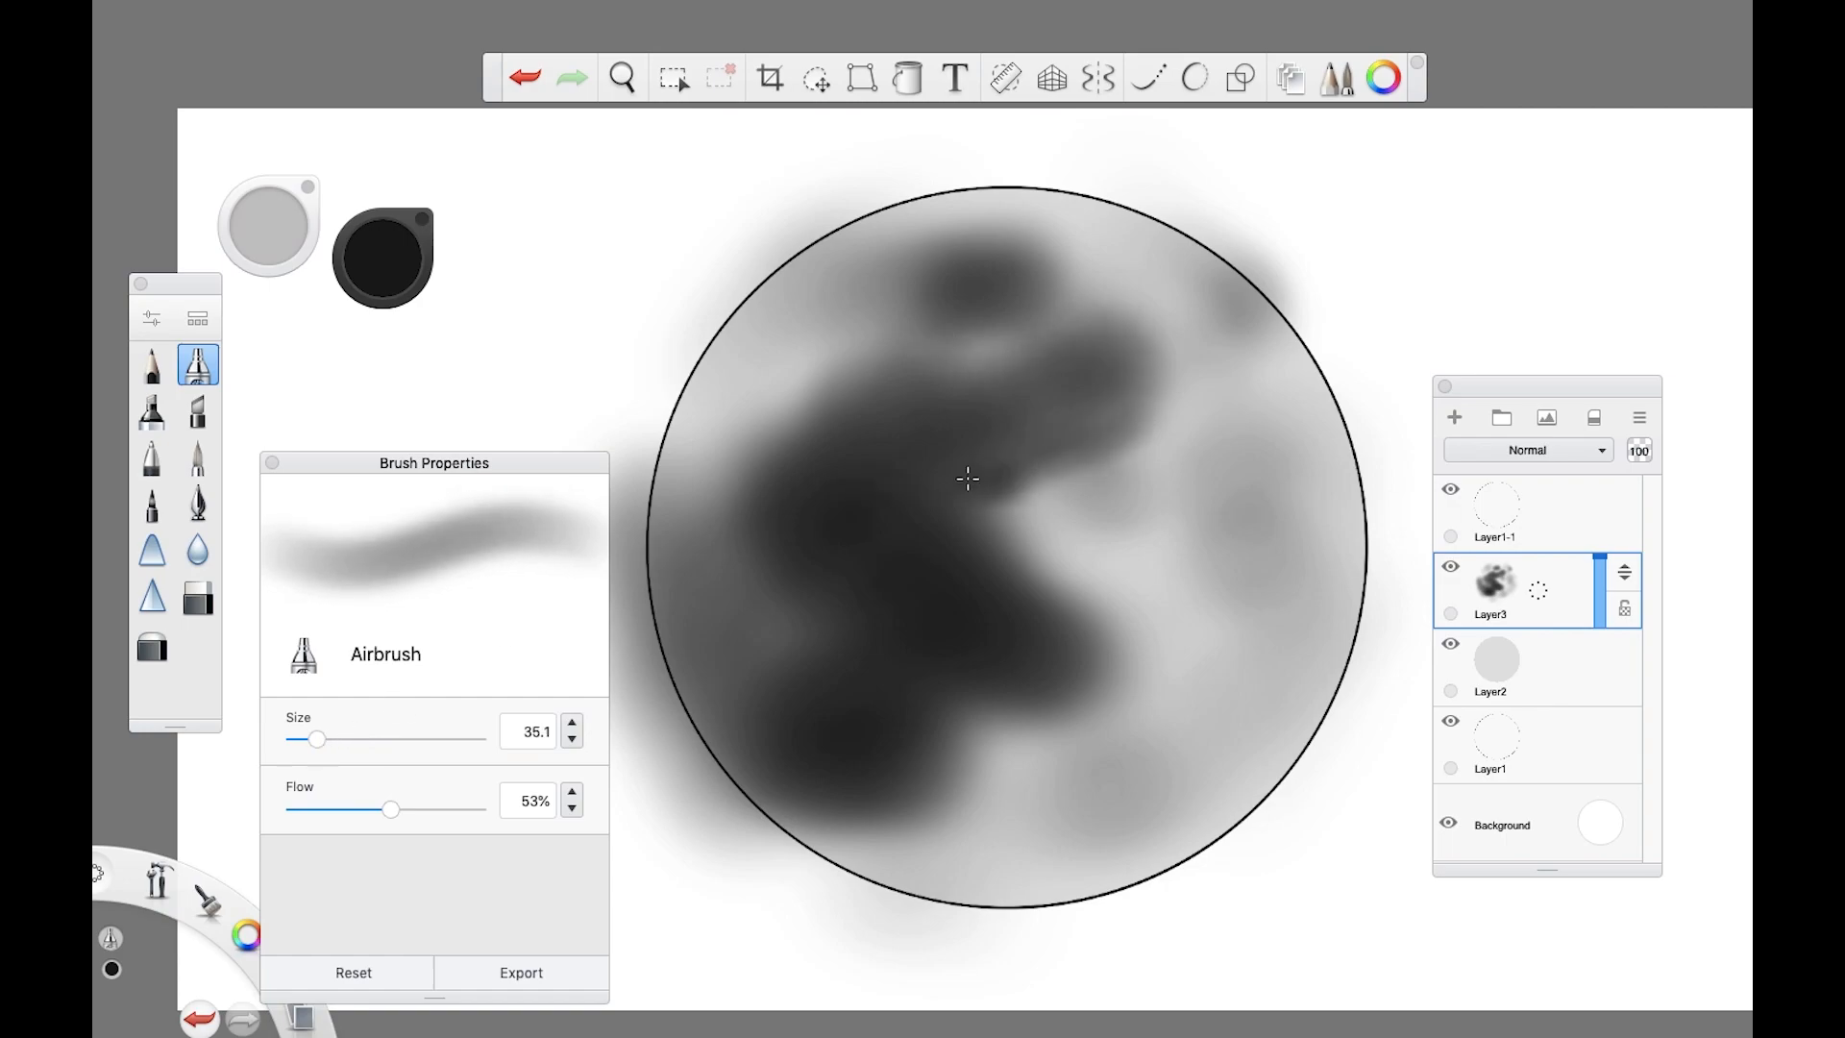
drag(1041, 828, 1132, 790)
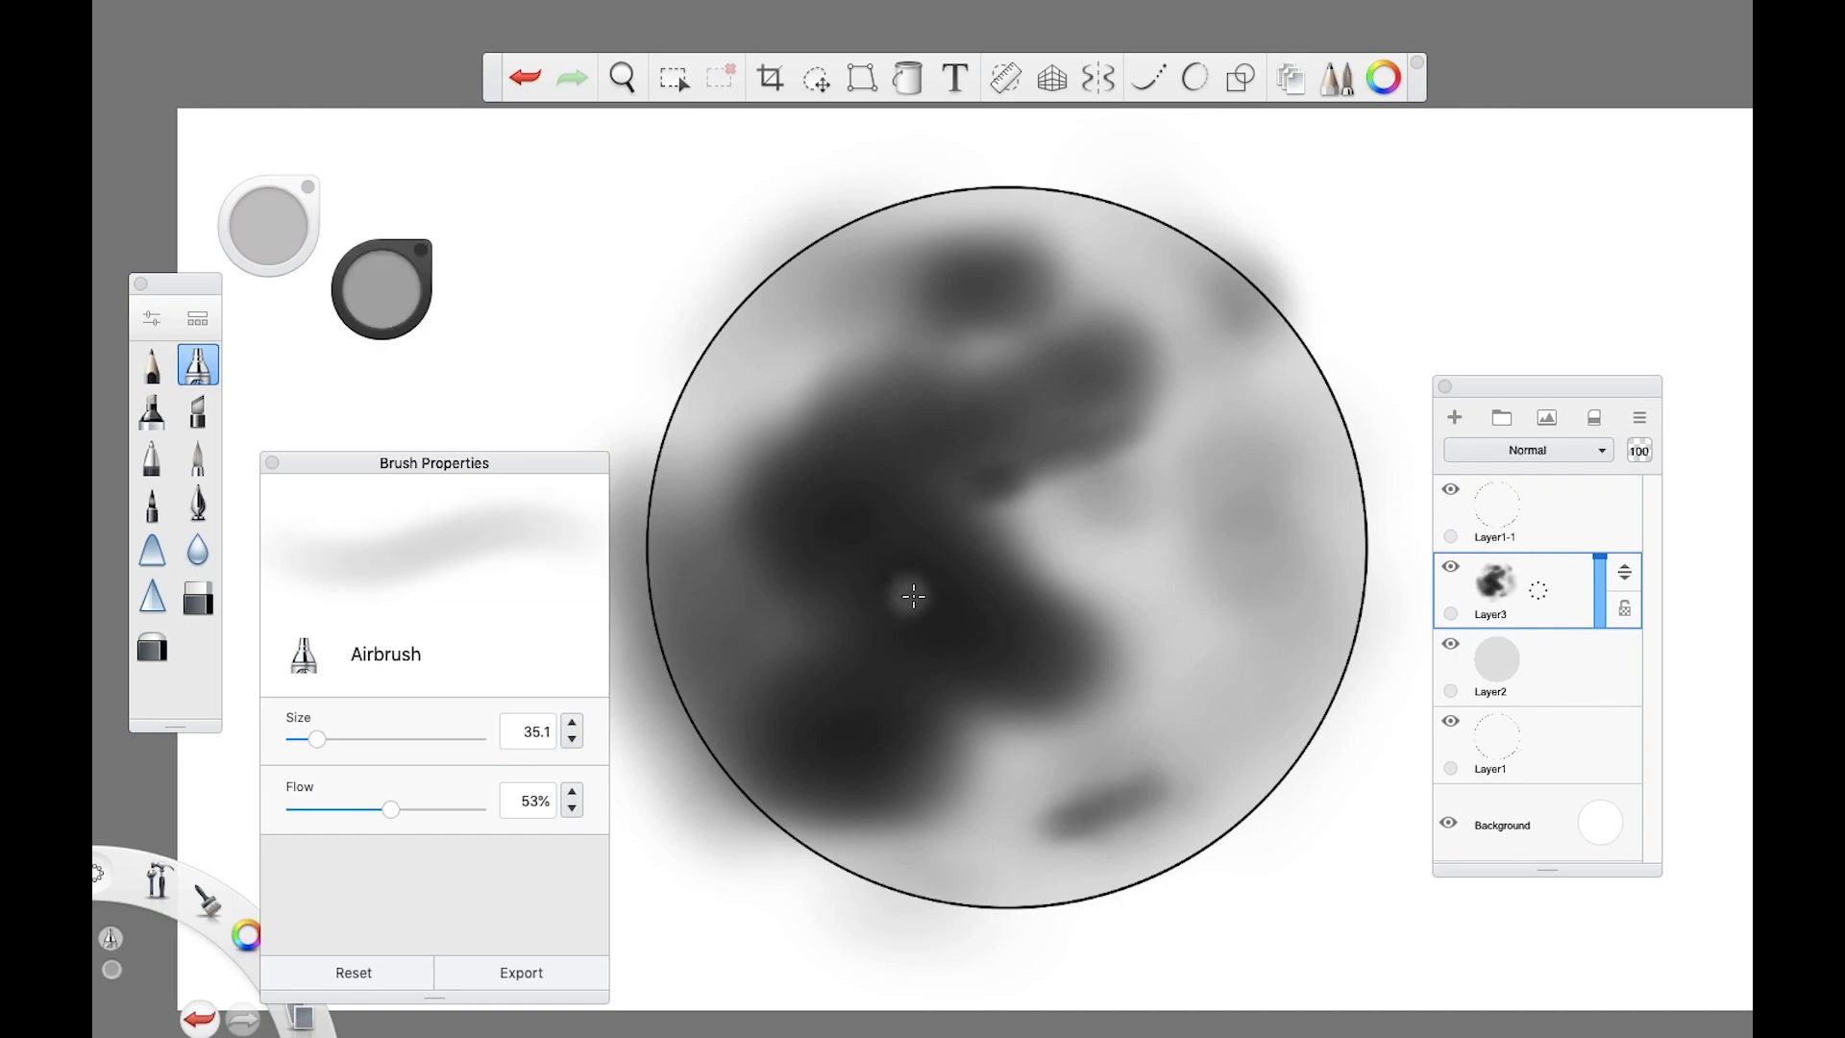
Step: Switch to a medium grey and airbrush two light crater spots into the dark area left of the disc's centre
mouse_move(908, 596)
mouse_down()
mouse_move(863, 647)
mouse_move(914, 624)
mouse_move(946, 576)
mouse_move(888, 630)
mouse_up()
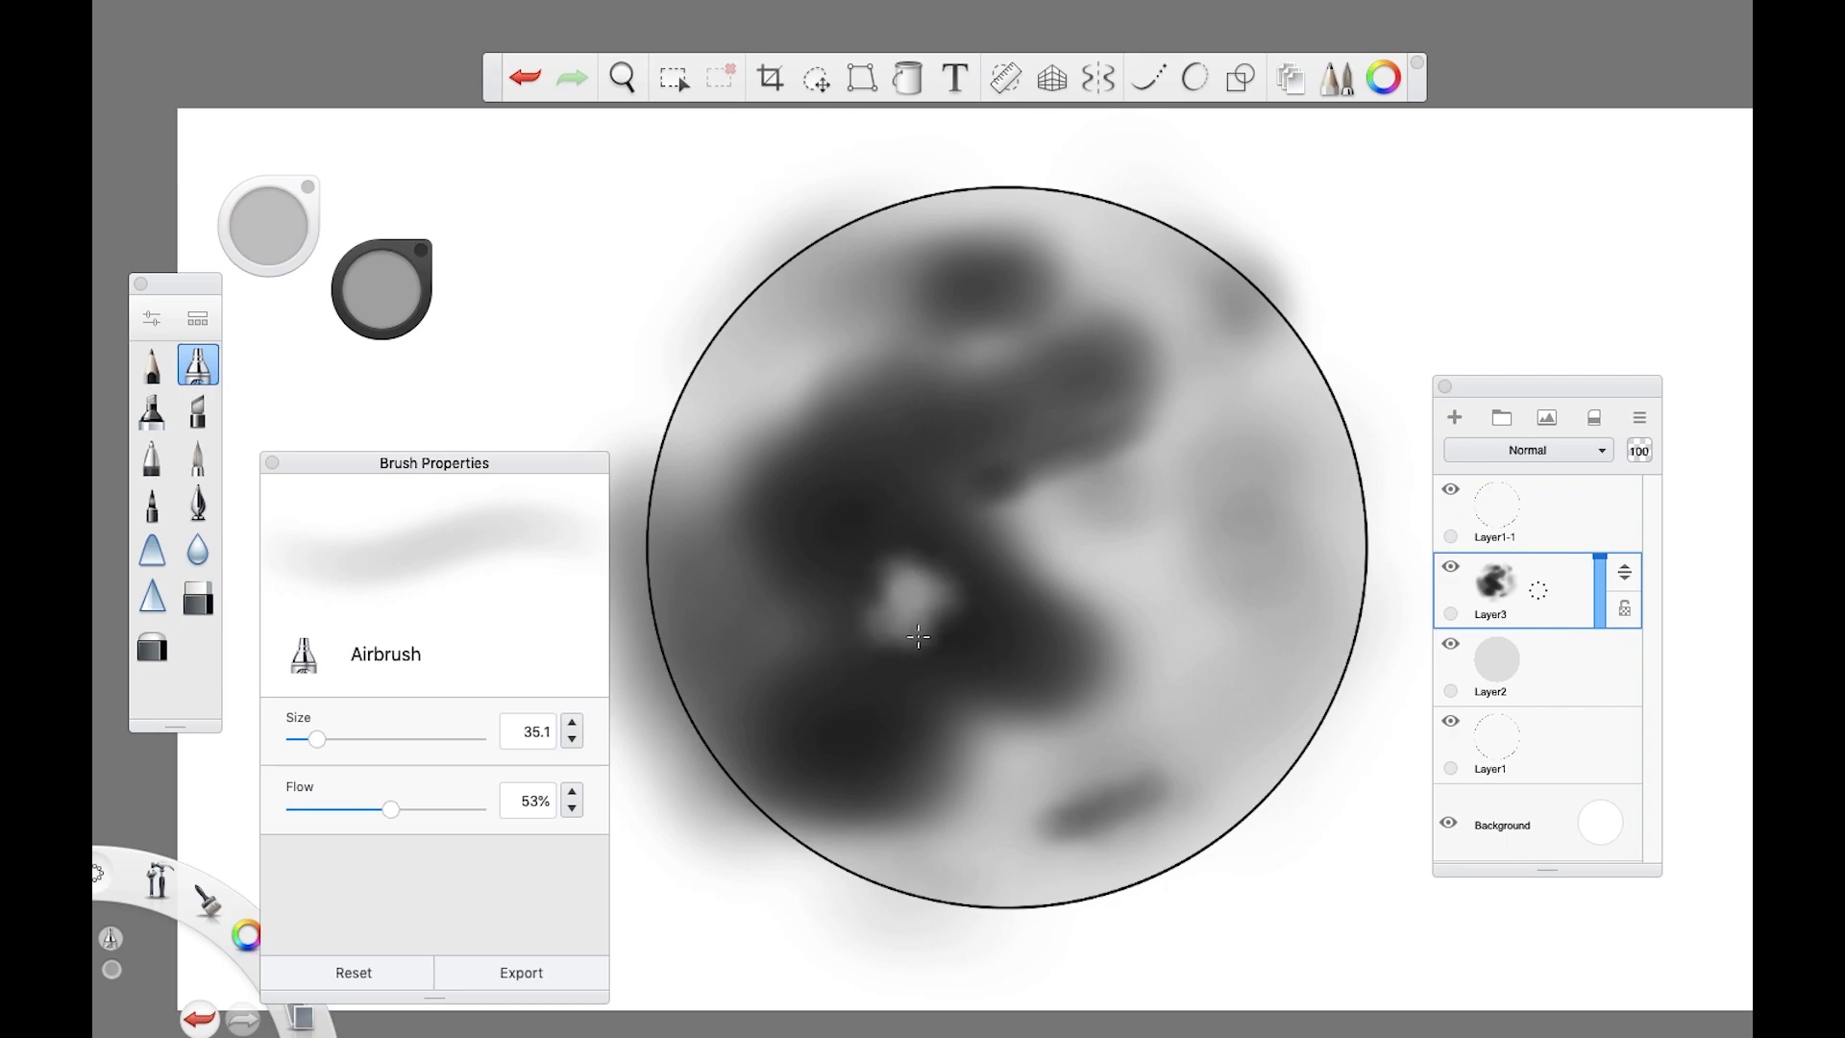
mouse_move(858, 723)
mouse_down()
mouse_move(858, 742)
mouse_move(835, 732)
mouse_move(898, 741)
mouse_move(881, 740)
mouse_up()
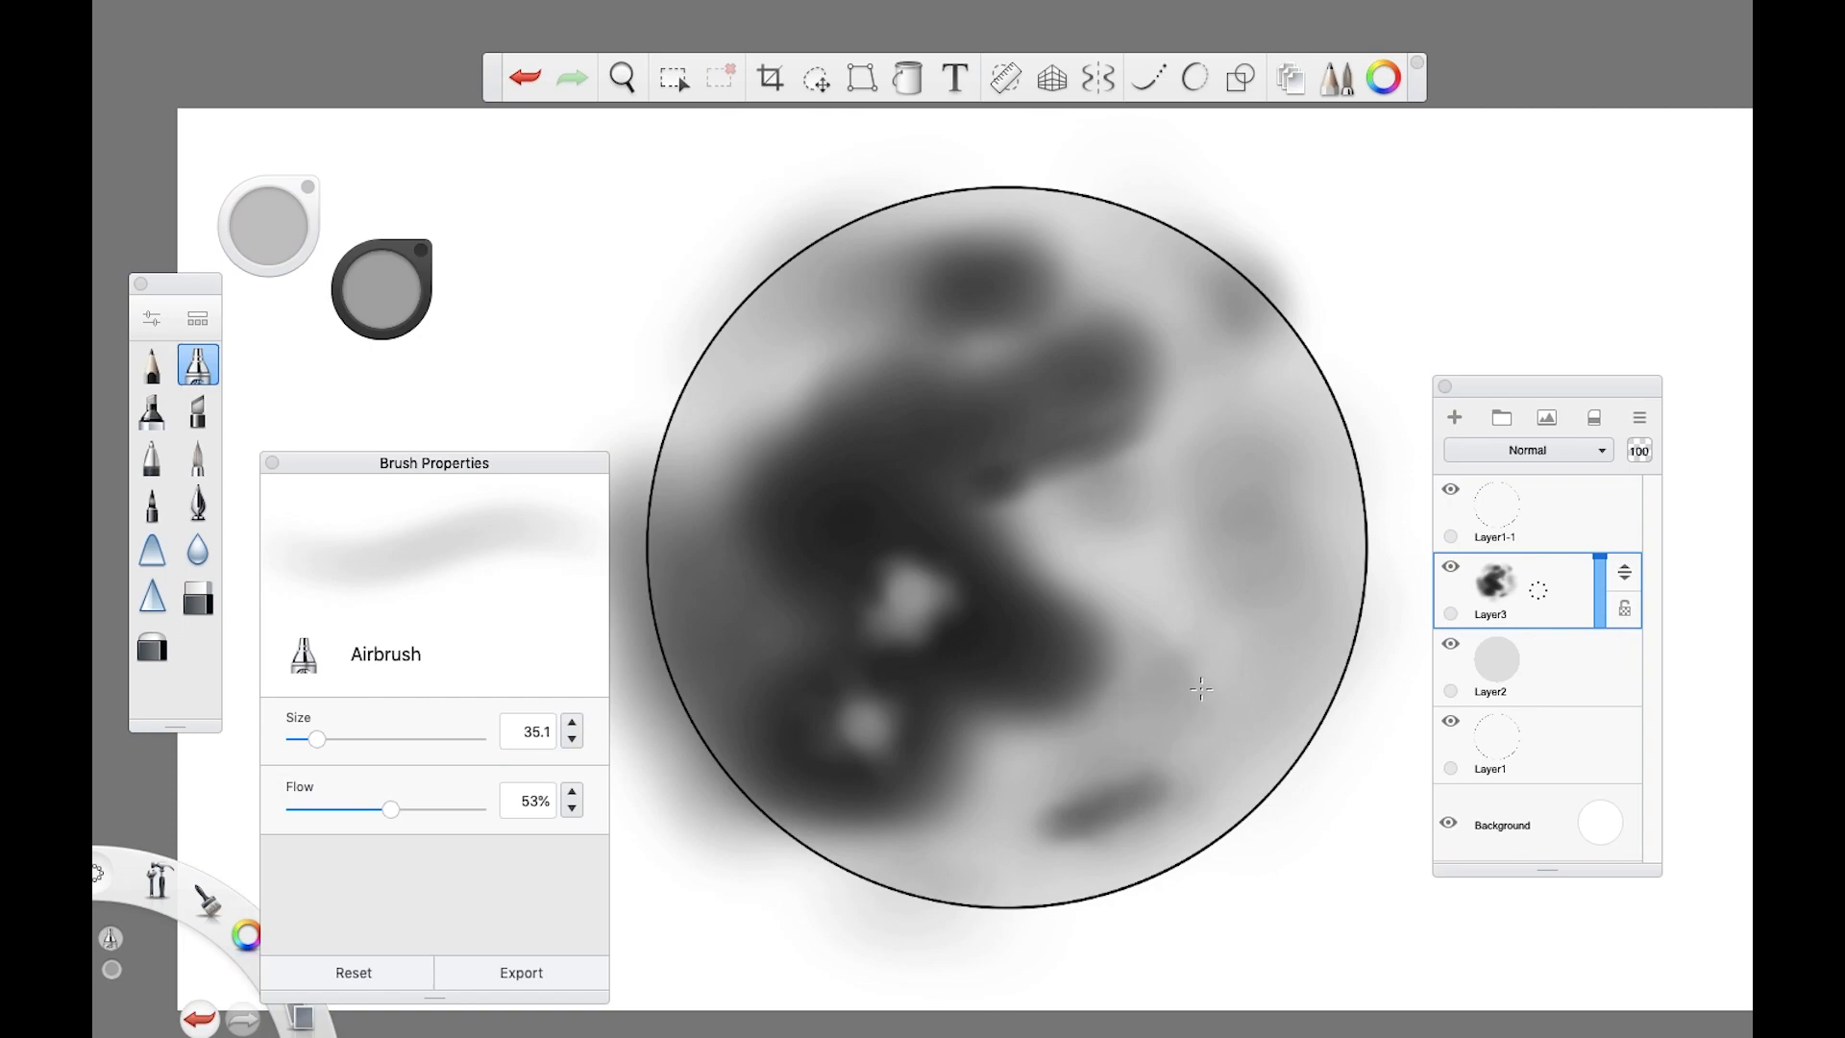
Step: Reduce the Airbrush to size 12.9 and paint thin rays radiating from the craters, undoing stray strokes
drag(316, 739, 301, 740)
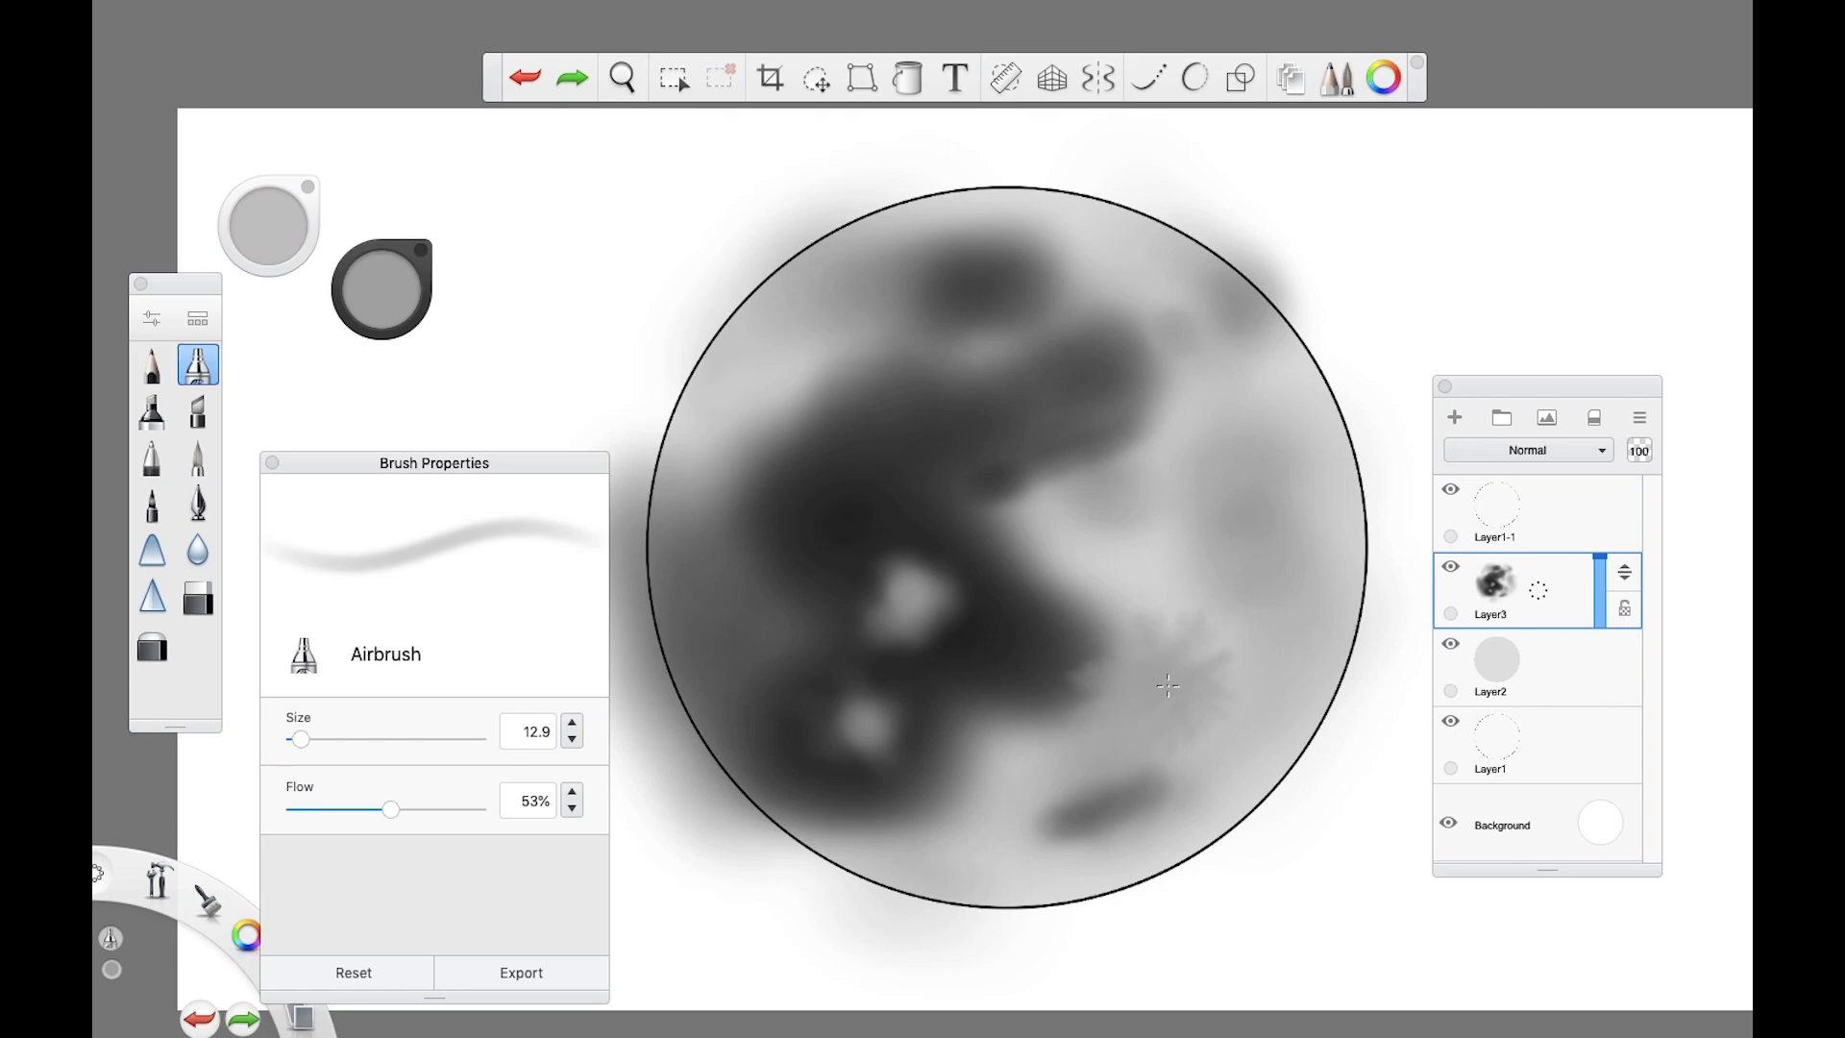
drag(1147, 652, 1217, 730)
mouse_move(1154, 684)
mouse_down()
mouse_move(948, 684)
mouse_move(966, 727)
mouse_up()
key(super+z)
key(super+z)
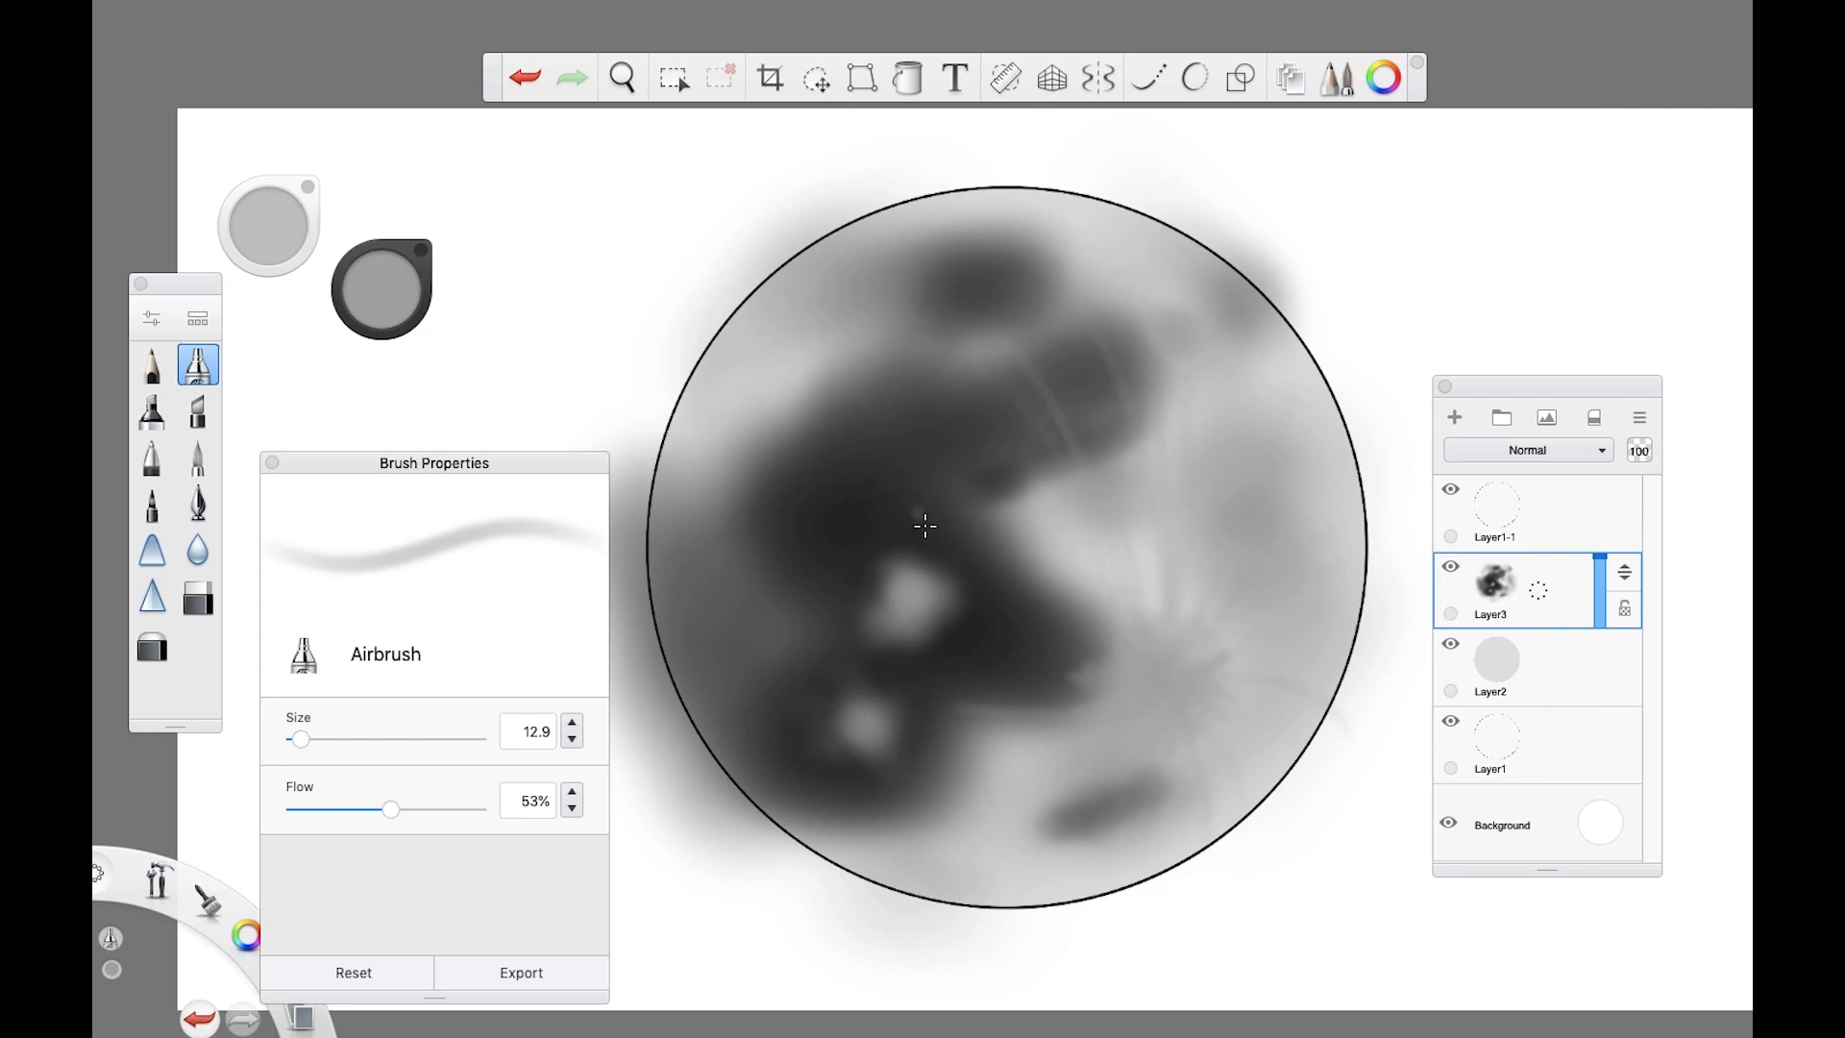
drag(884, 571, 838, 481)
drag(882, 593, 794, 565)
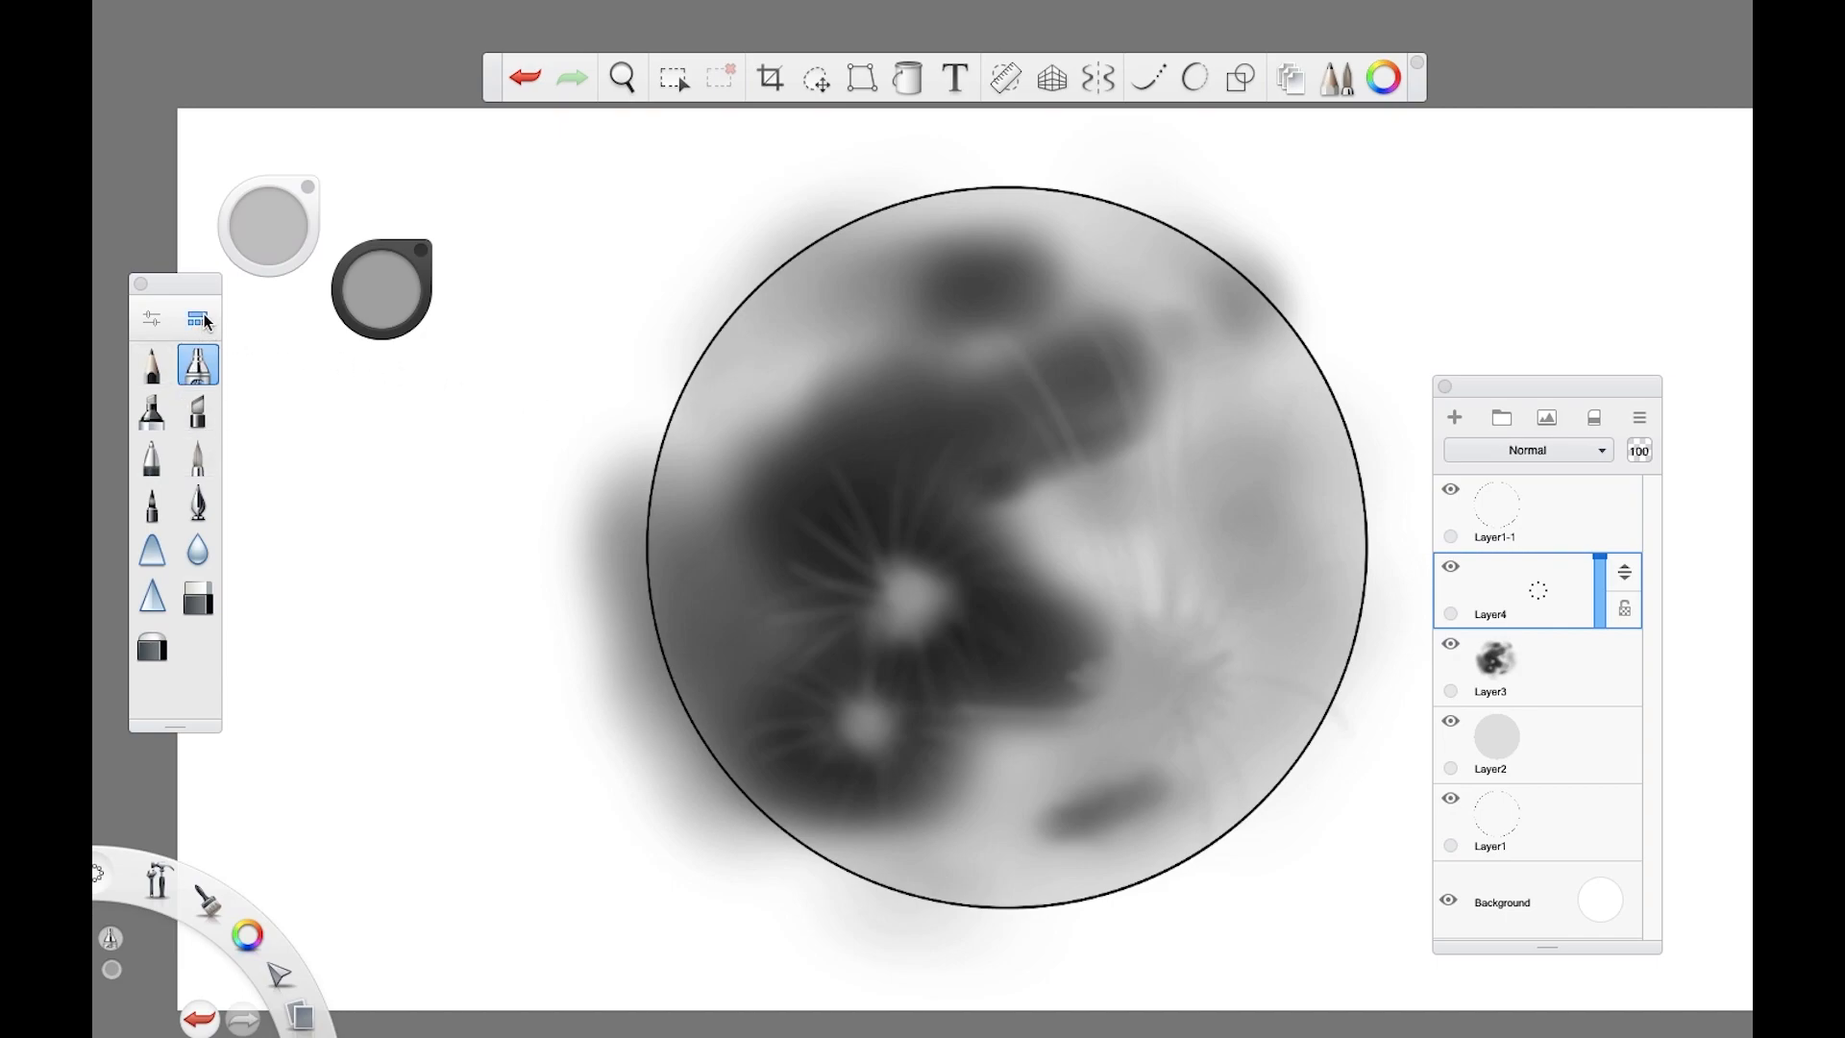
Step: Choose the Camo brush from the Texture brush set for painting on Layer4
click(199, 319)
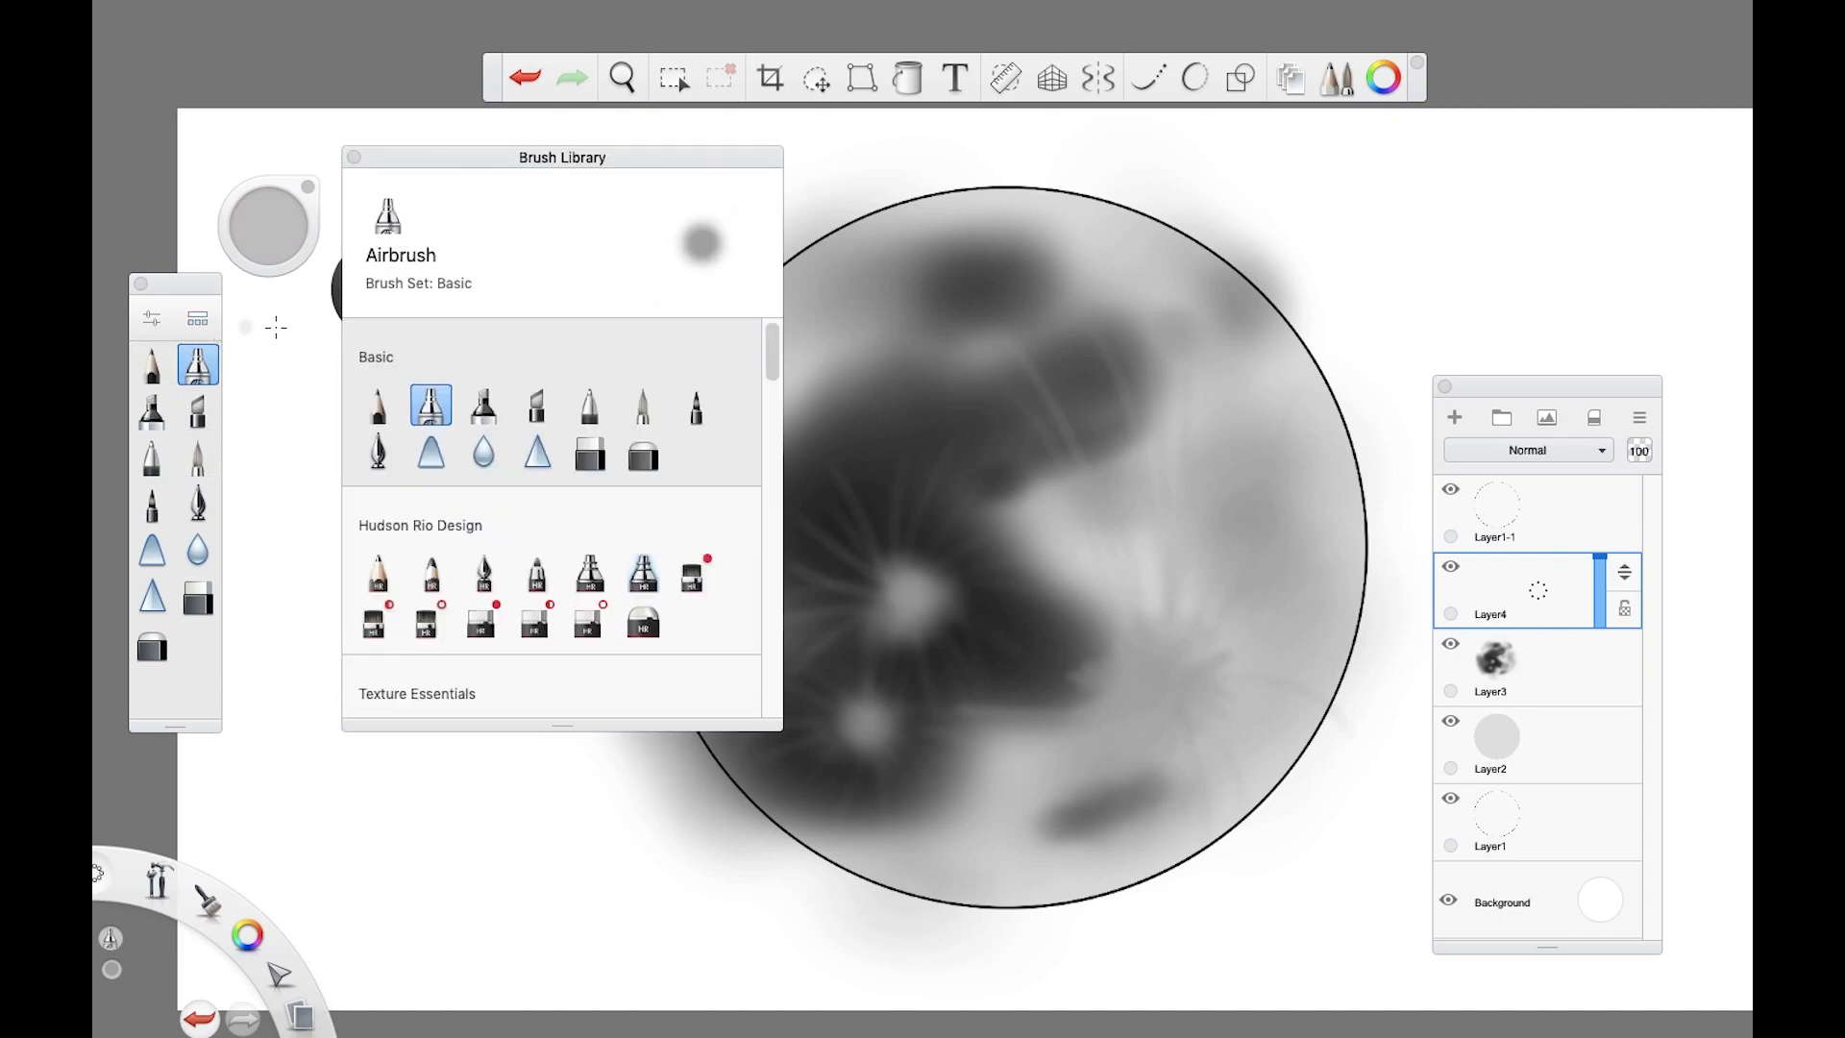
mouse_move(567, 168)
mouse_down()
mouse_move(556, 218)
mouse_move(423, 388)
mouse_move(363, 378)
mouse_up()
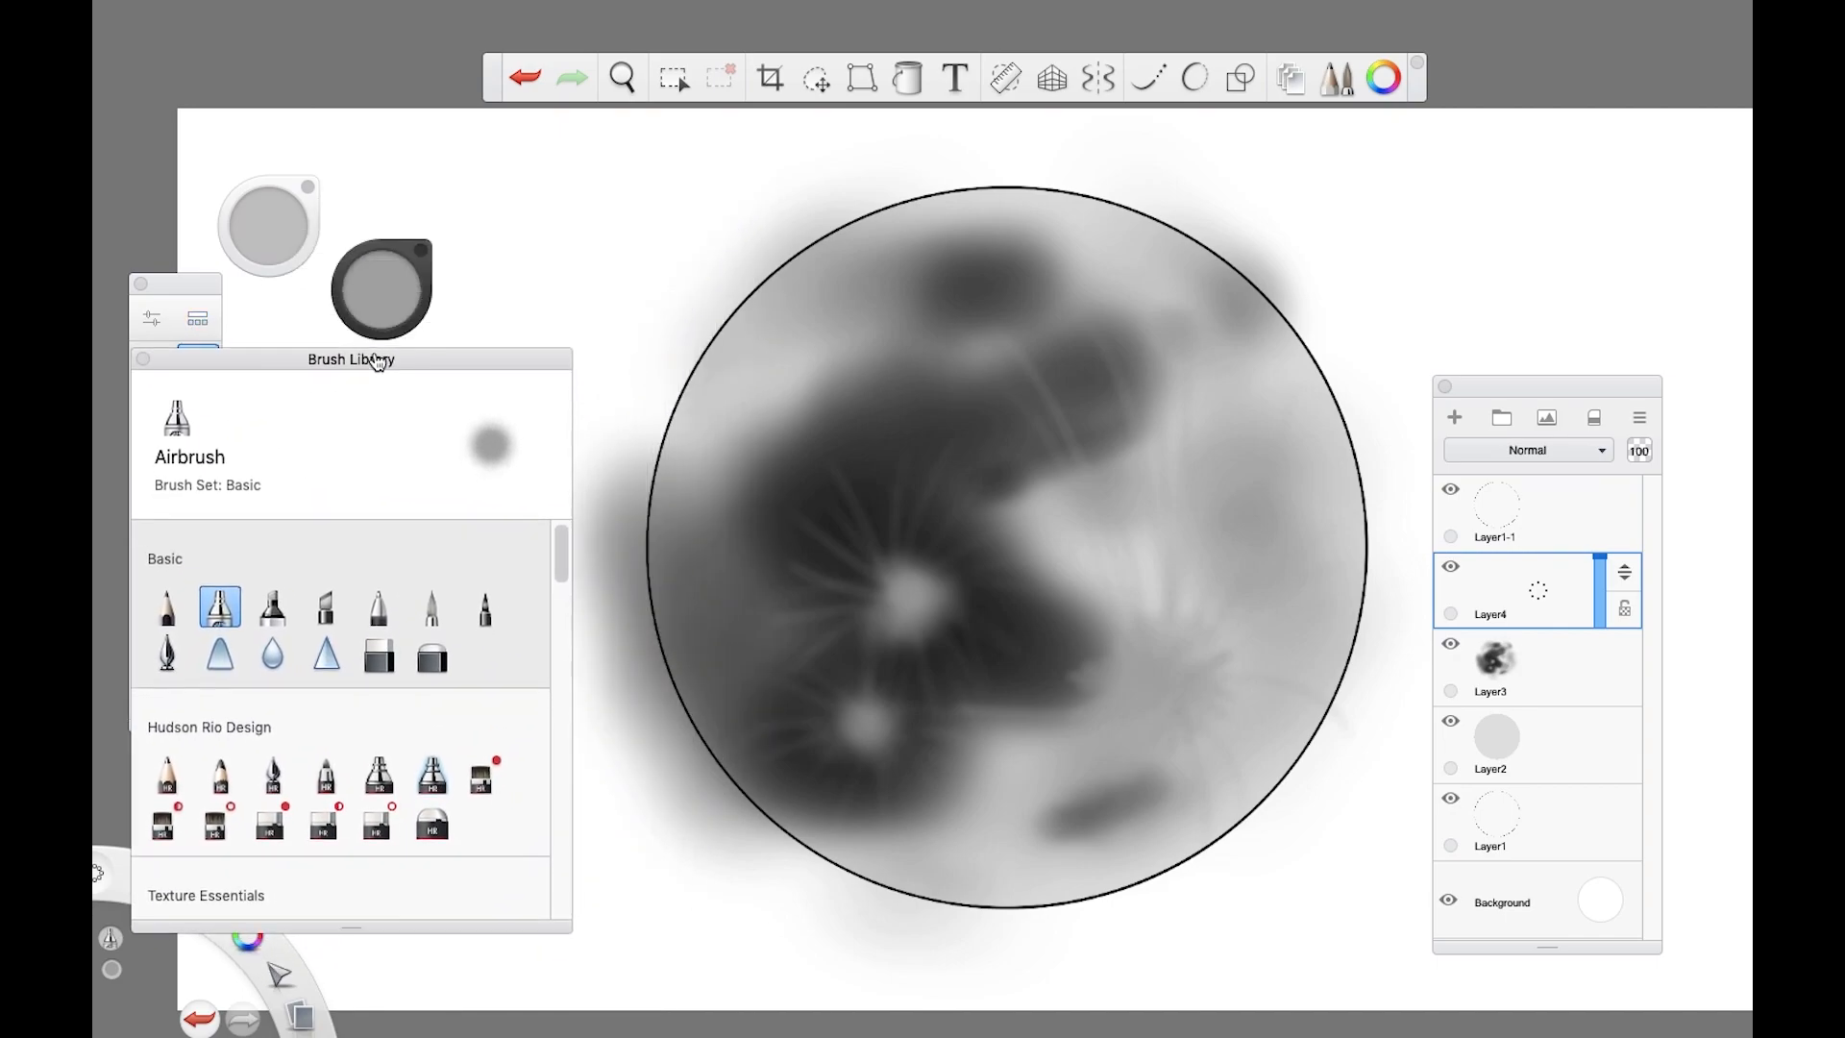
drag(561, 567, 567, 689)
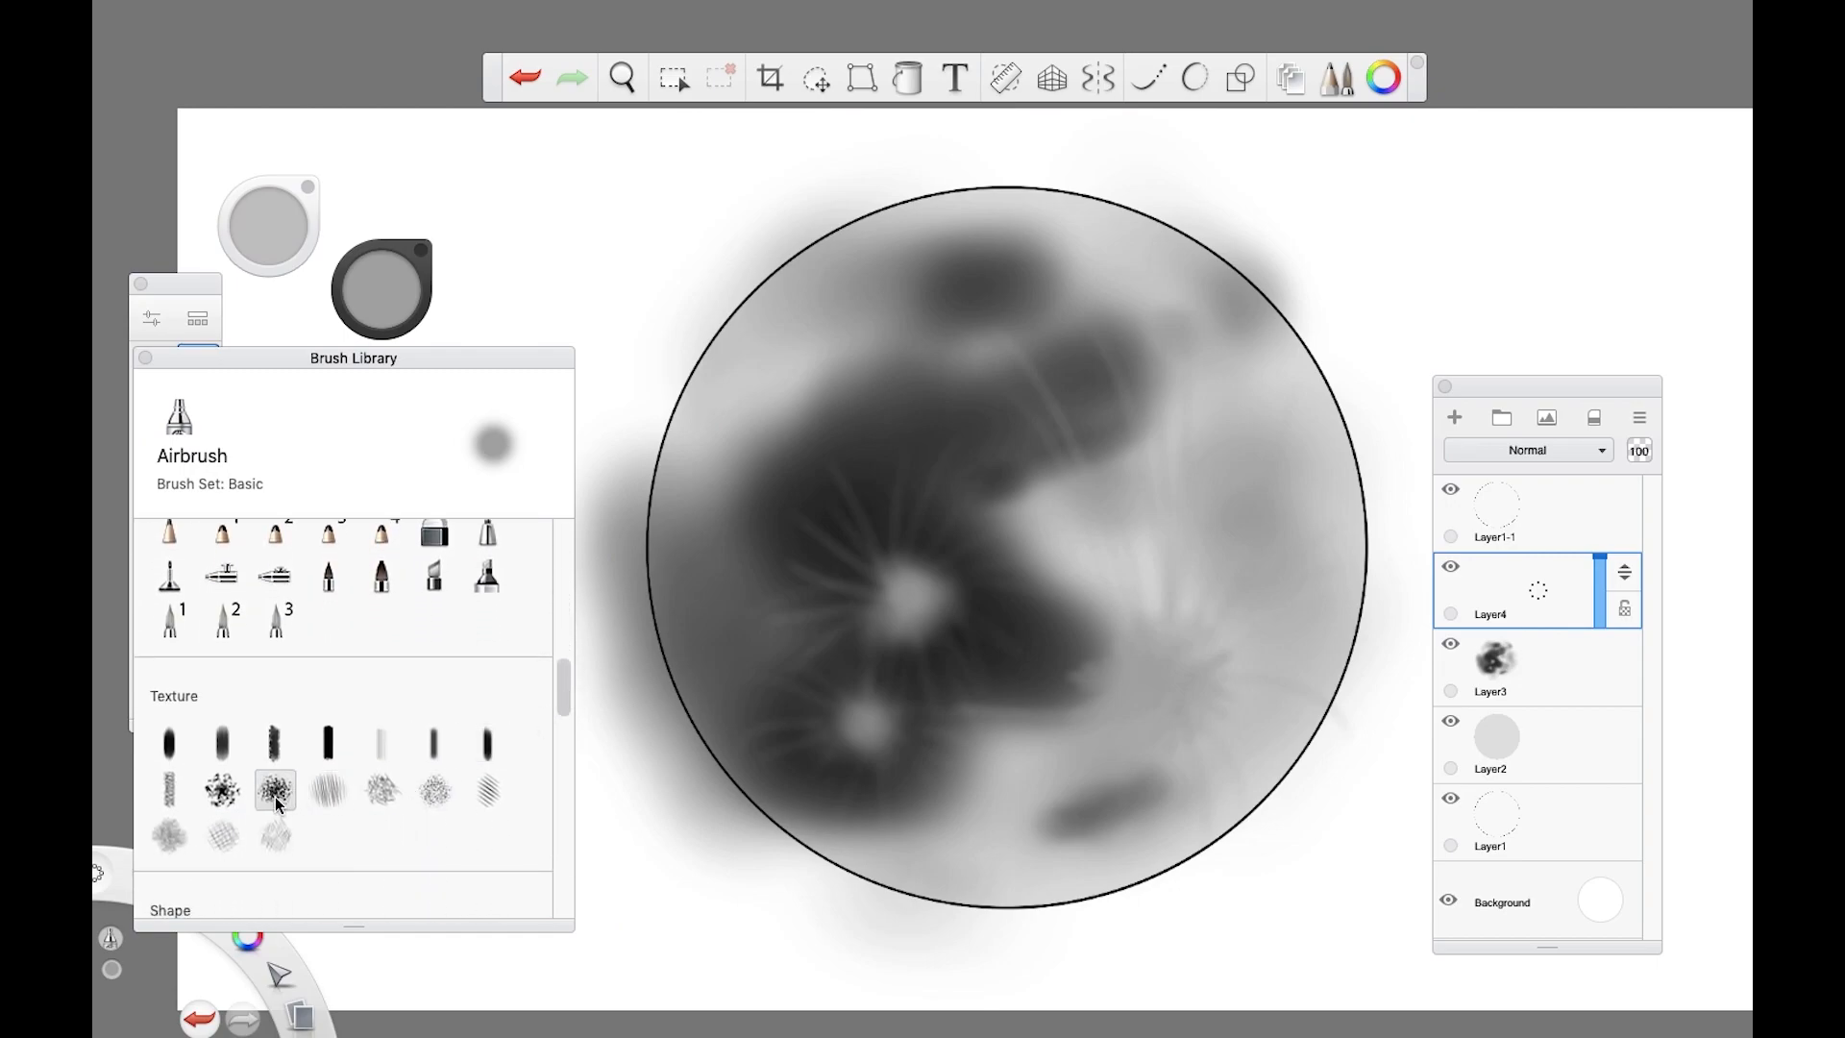
click(222, 794)
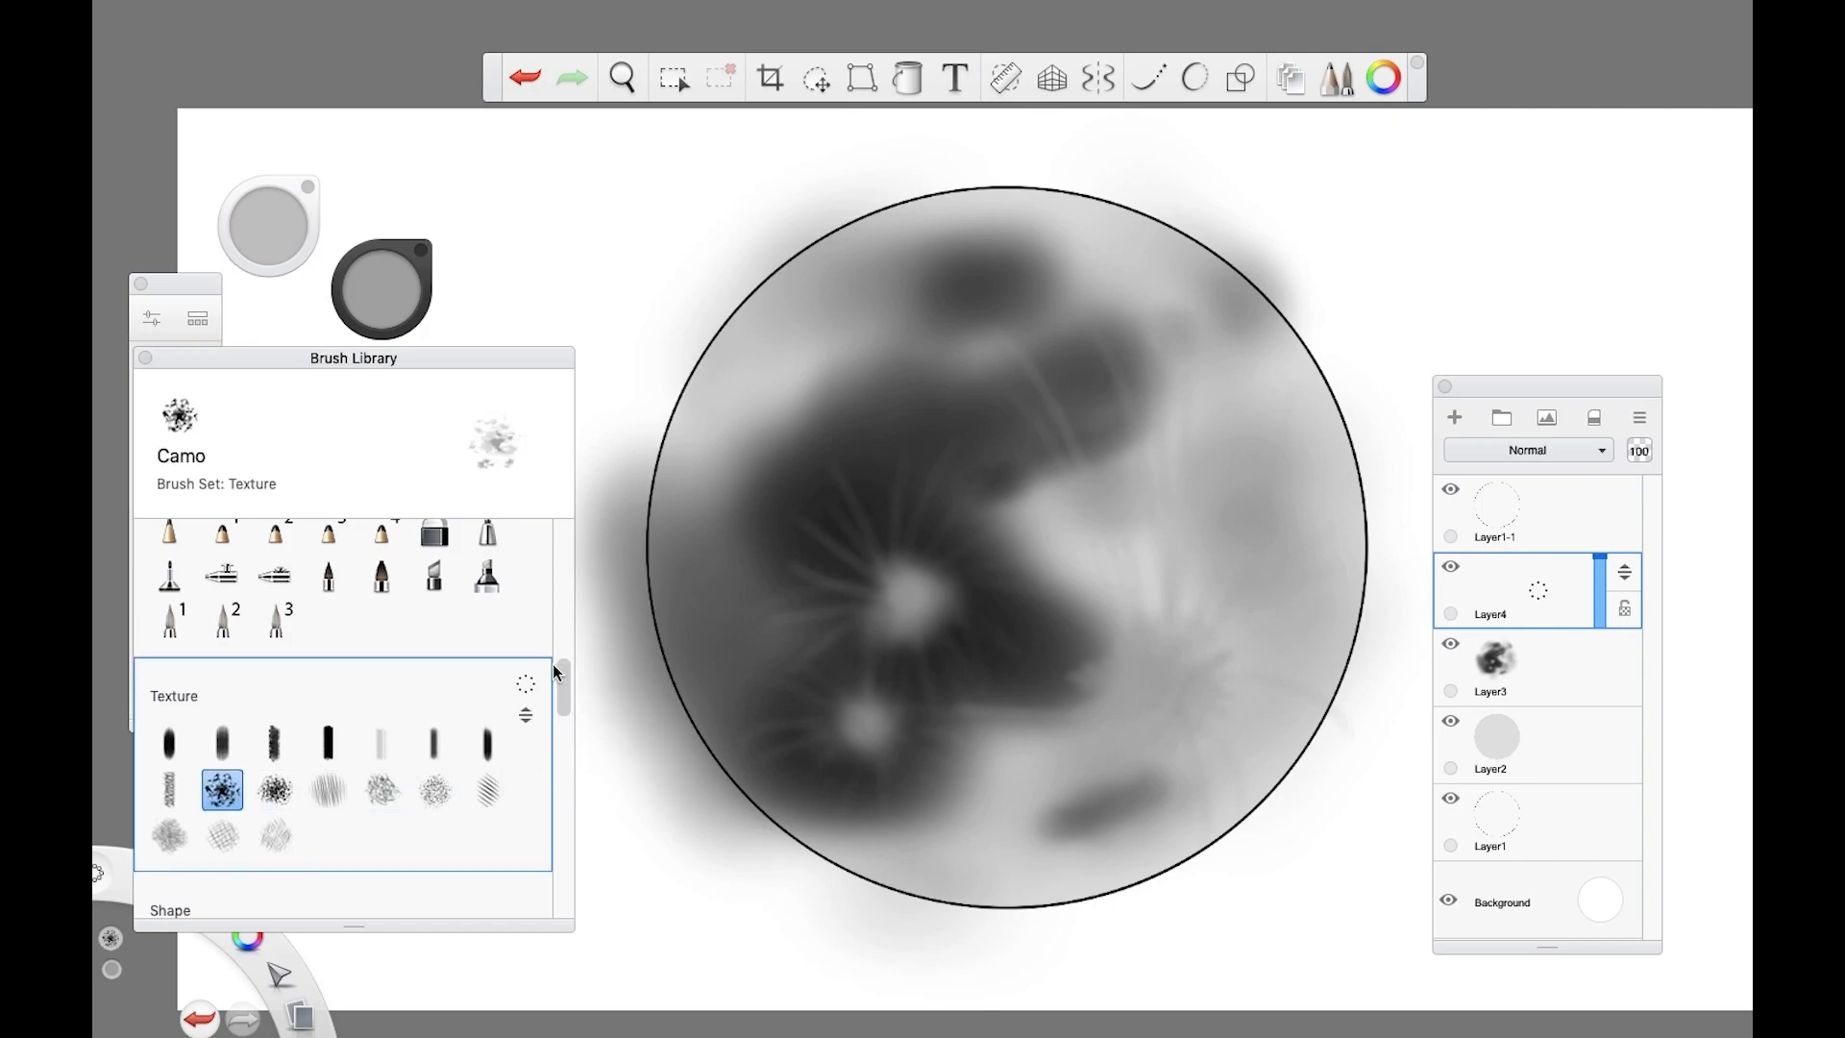
click(145, 358)
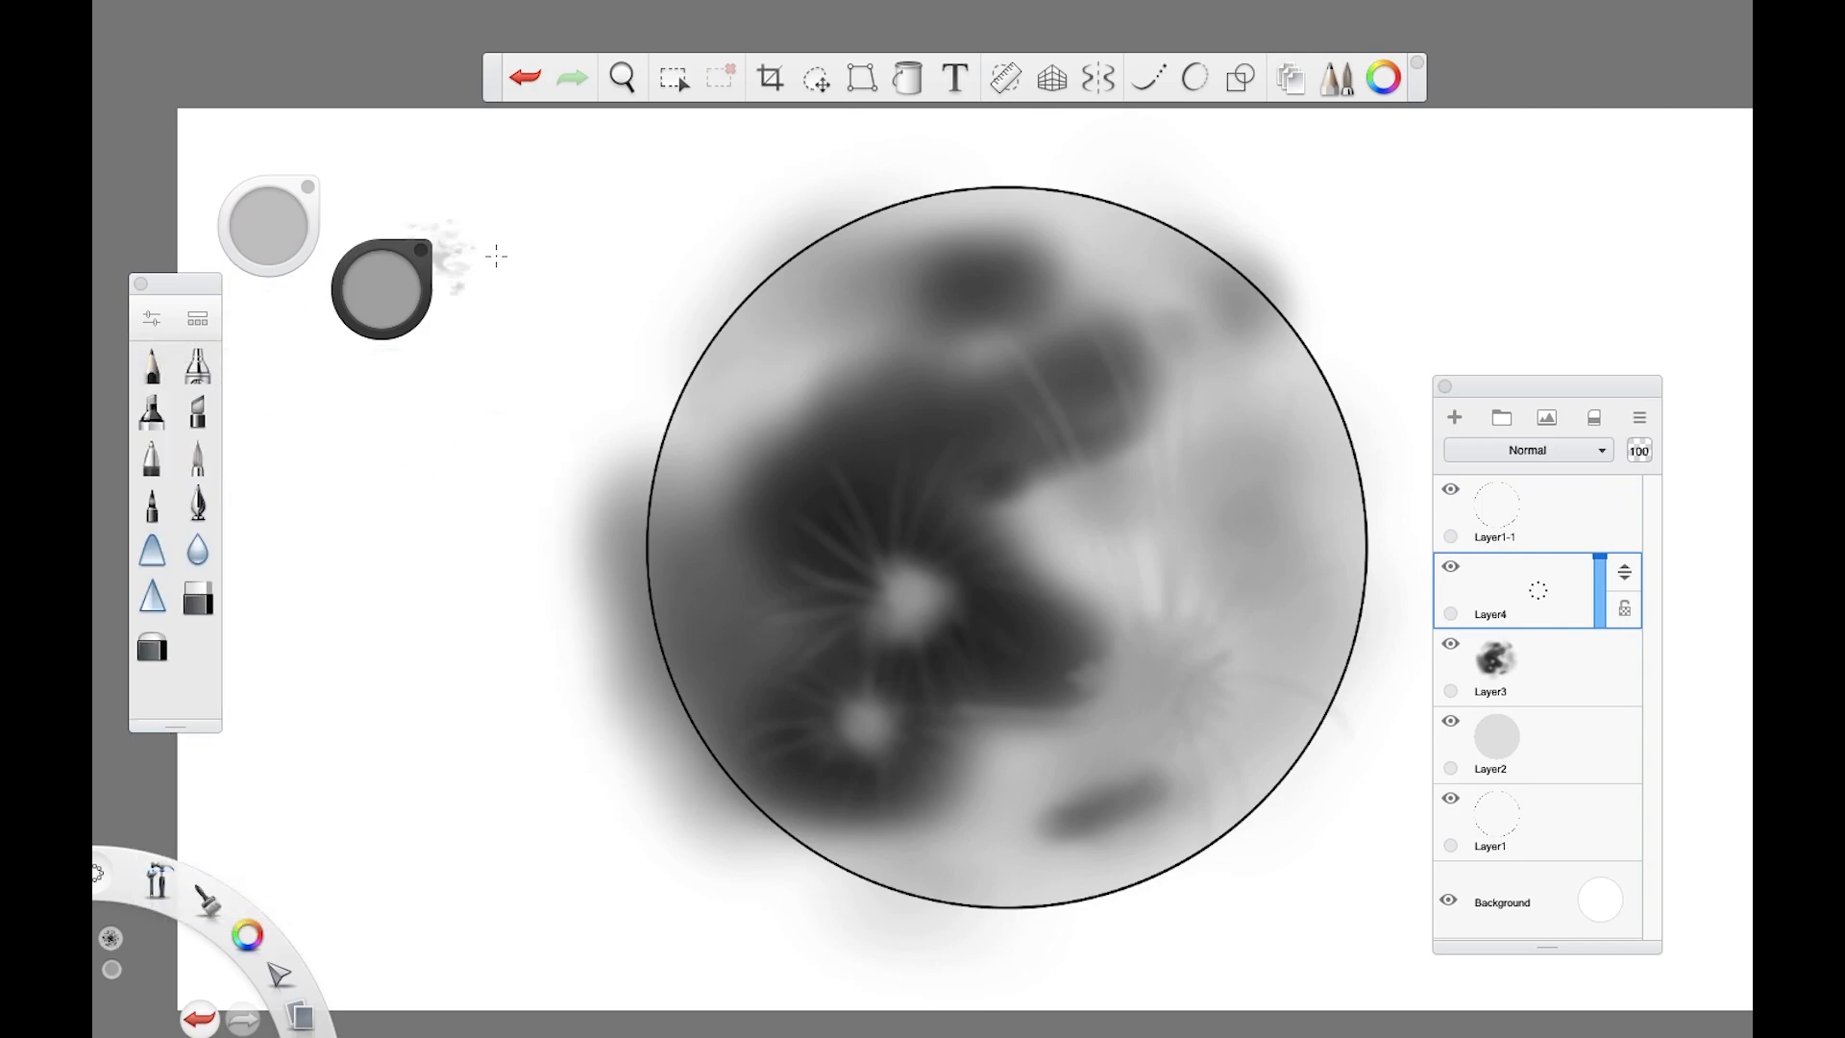
Step: Darken the colour to dark grey and stipple Camo texture around the disc's edges and over its lighter right half
drag(413, 313, 404, 423)
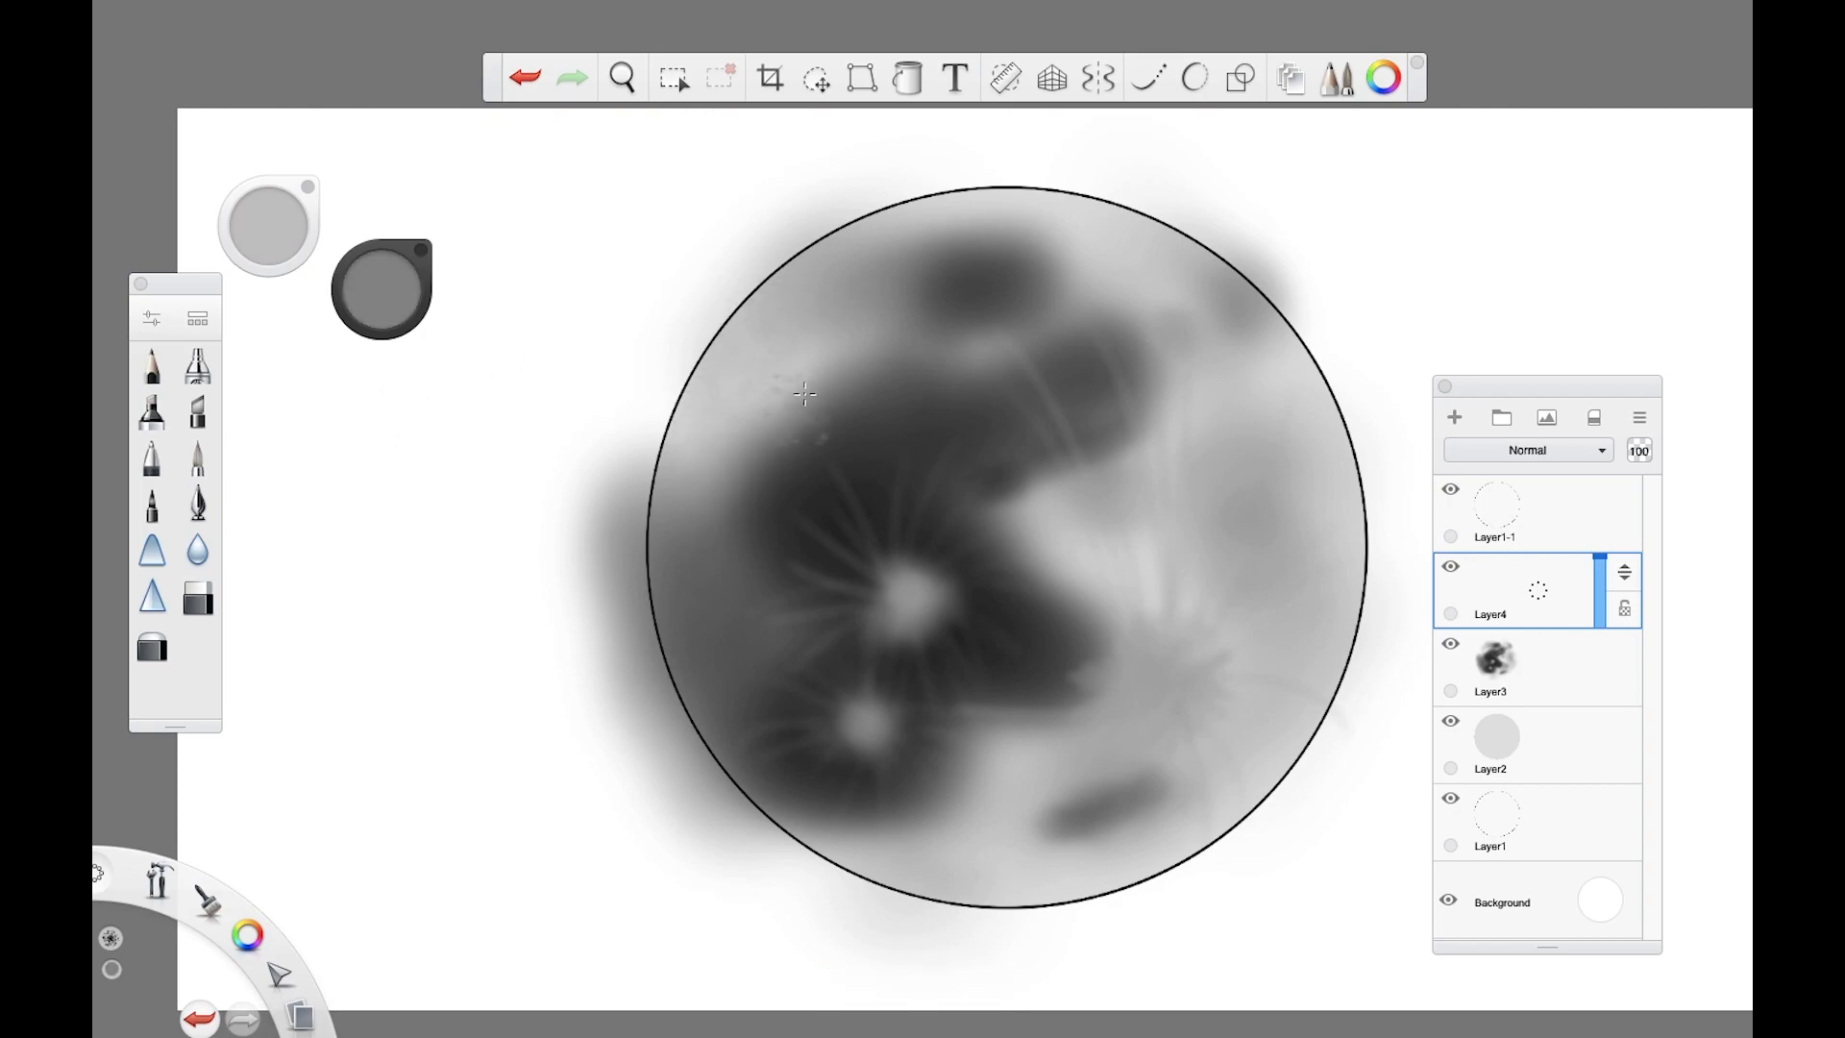
drag(382, 289, 381, 414)
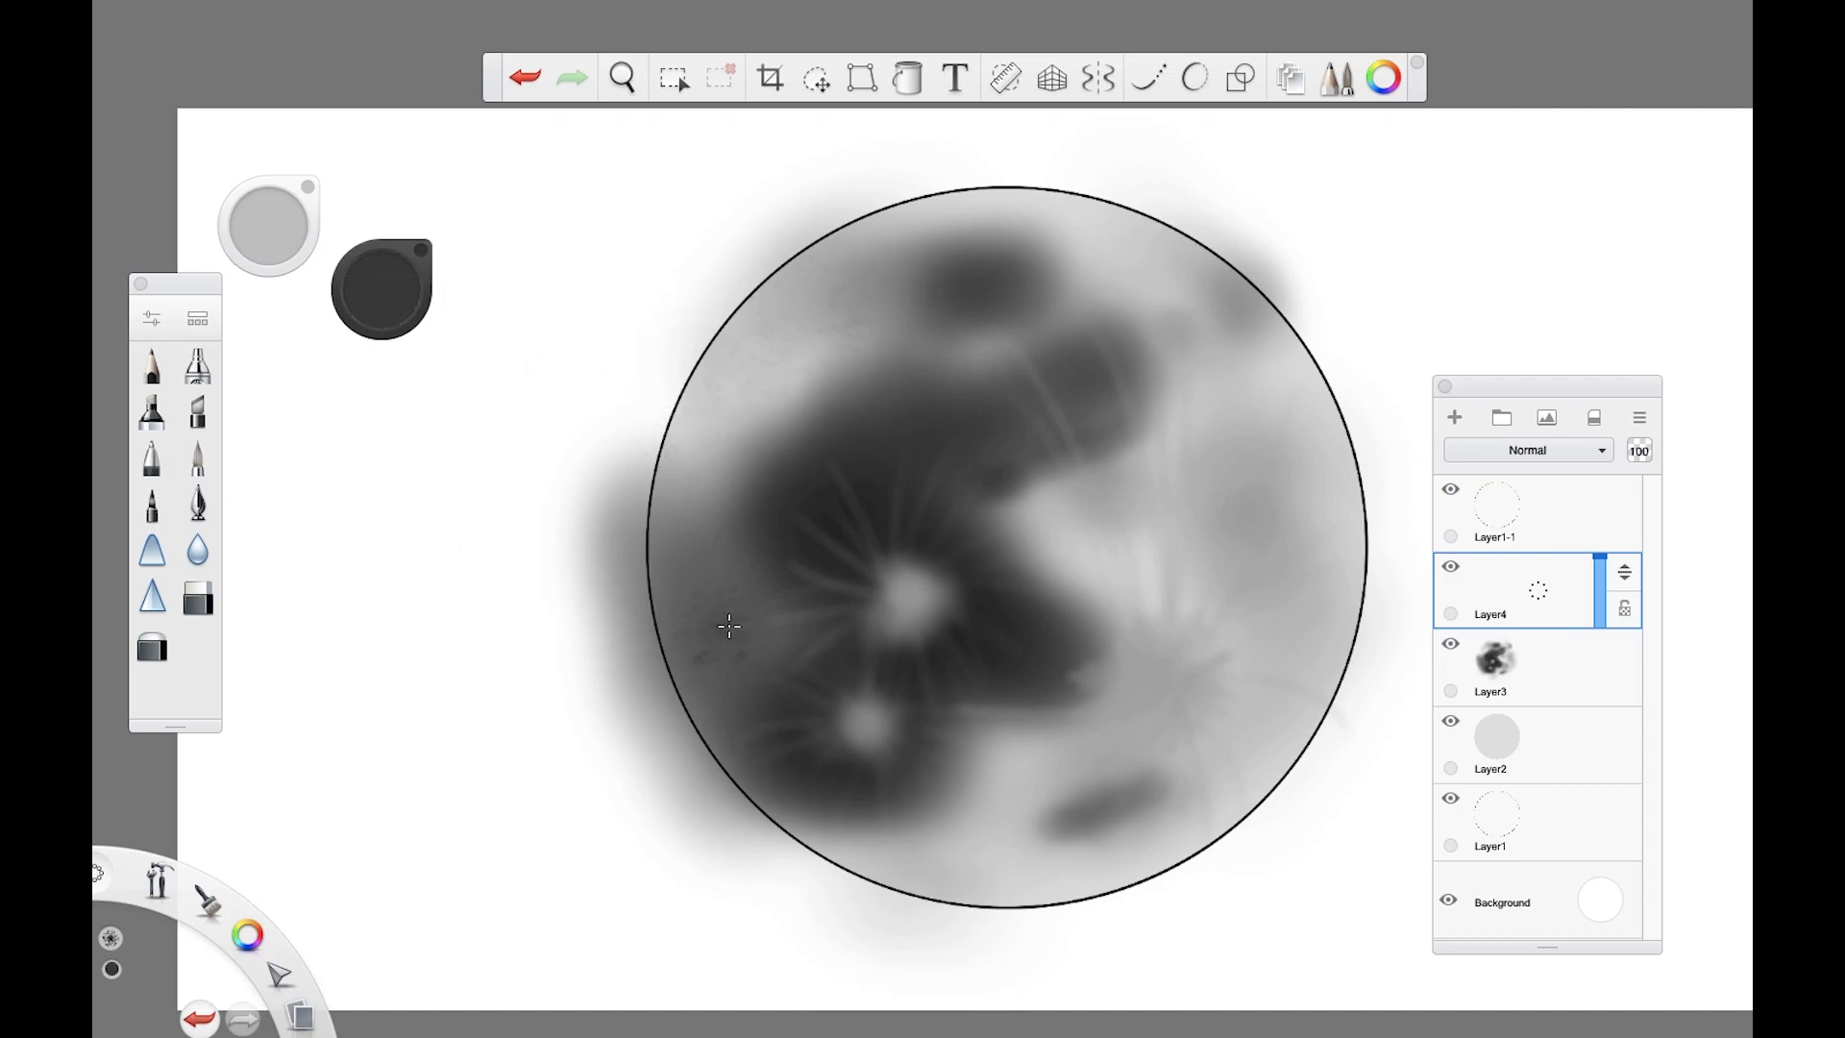
mouse_move(807, 807)
mouse_down()
mouse_move(880, 853)
mouse_move(918, 828)
mouse_move(935, 882)
mouse_move(1033, 860)
mouse_up()
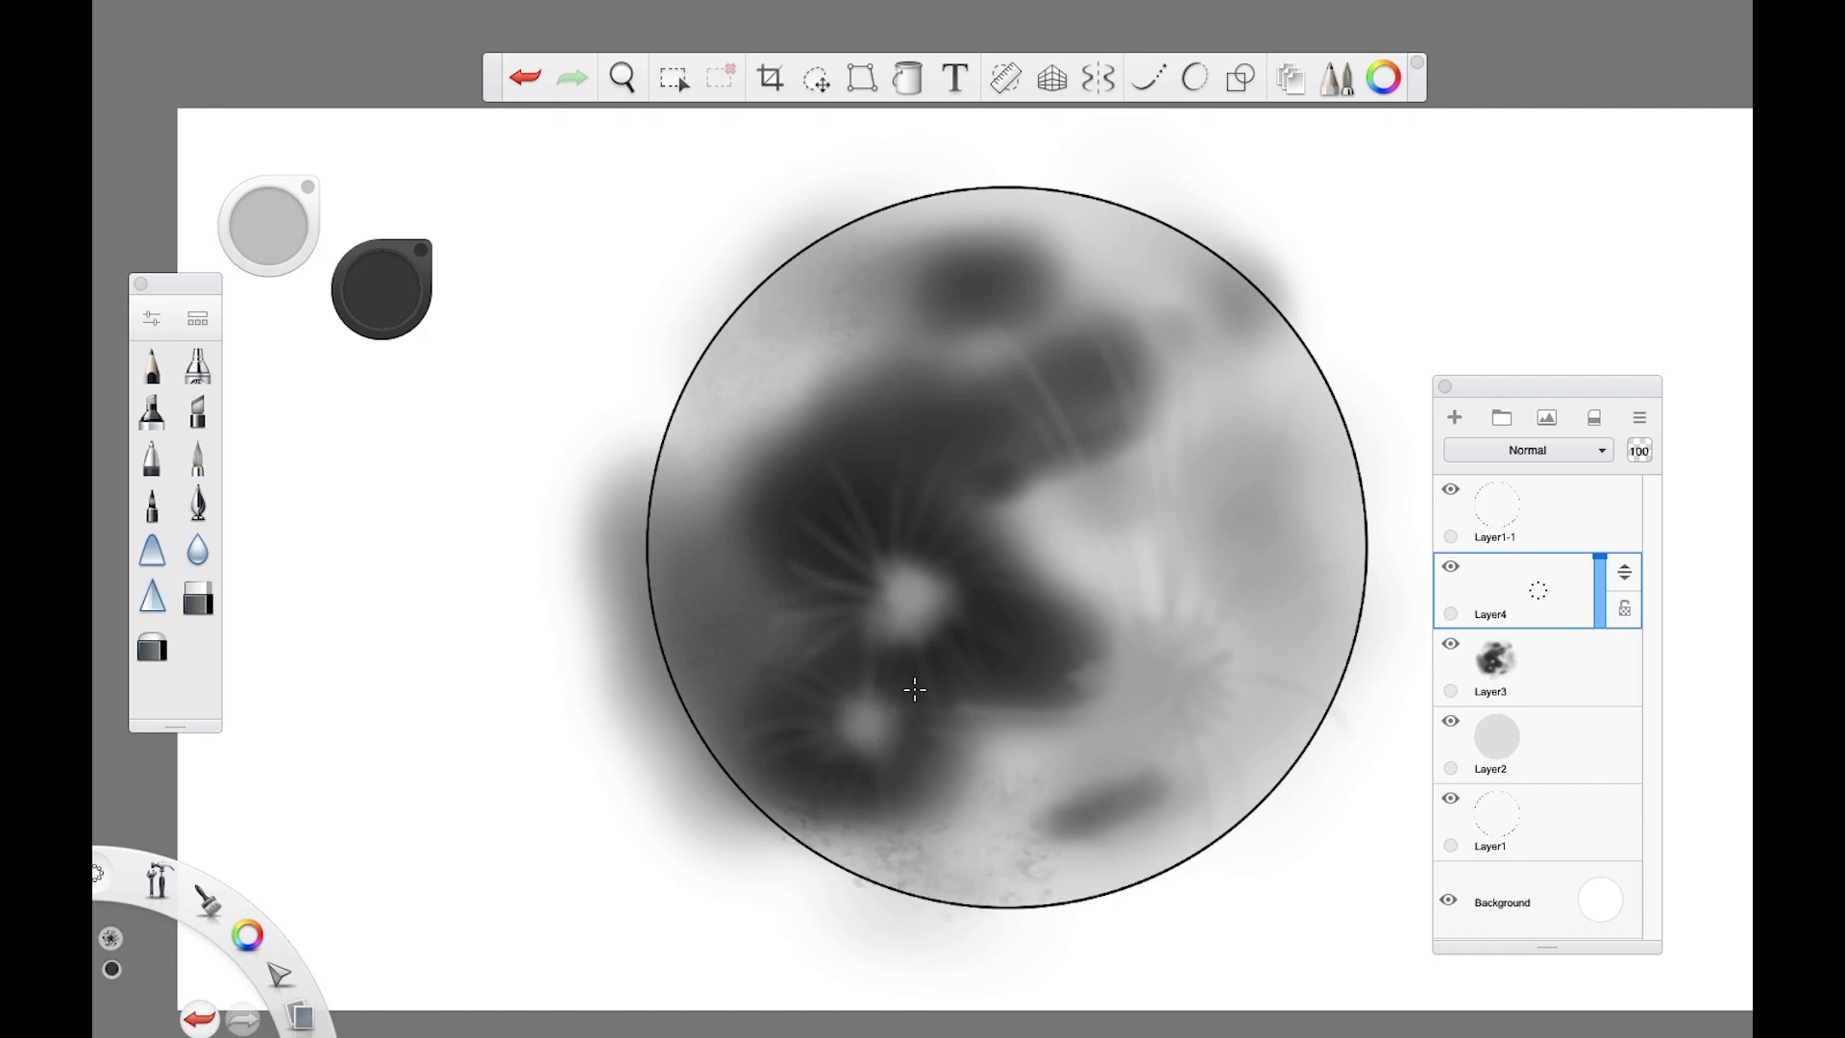
mouse_move(1042, 735)
mouse_down()
mouse_move(1099, 848)
mouse_move(1156, 842)
mouse_move(1140, 769)
mouse_move(1157, 744)
mouse_move(1231, 803)
mouse_move(1209, 736)
mouse_move(1249, 712)
mouse_move(1292, 736)
mouse_move(1286, 665)
mouse_move(1244, 777)
mouse_move(1324, 665)
mouse_up()
drag(1117, 584, 1076, 552)
mouse_move(1016, 482)
mouse_down()
mouse_move(1076, 533)
mouse_move(1149, 551)
mouse_move(1133, 499)
mouse_move(1229, 584)
mouse_move(1319, 579)
mouse_move(1238, 448)
mouse_move(1263, 564)
mouse_move(1213, 417)
mouse_move(1242, 375)
mouse_up()
drag(1147, 250, 1110, 242)
mouse_move(874, 205)
mouse_down()
mouse_move(701, 408)
mouse_move(720, 357)
mouse_up()
click(956, 264)
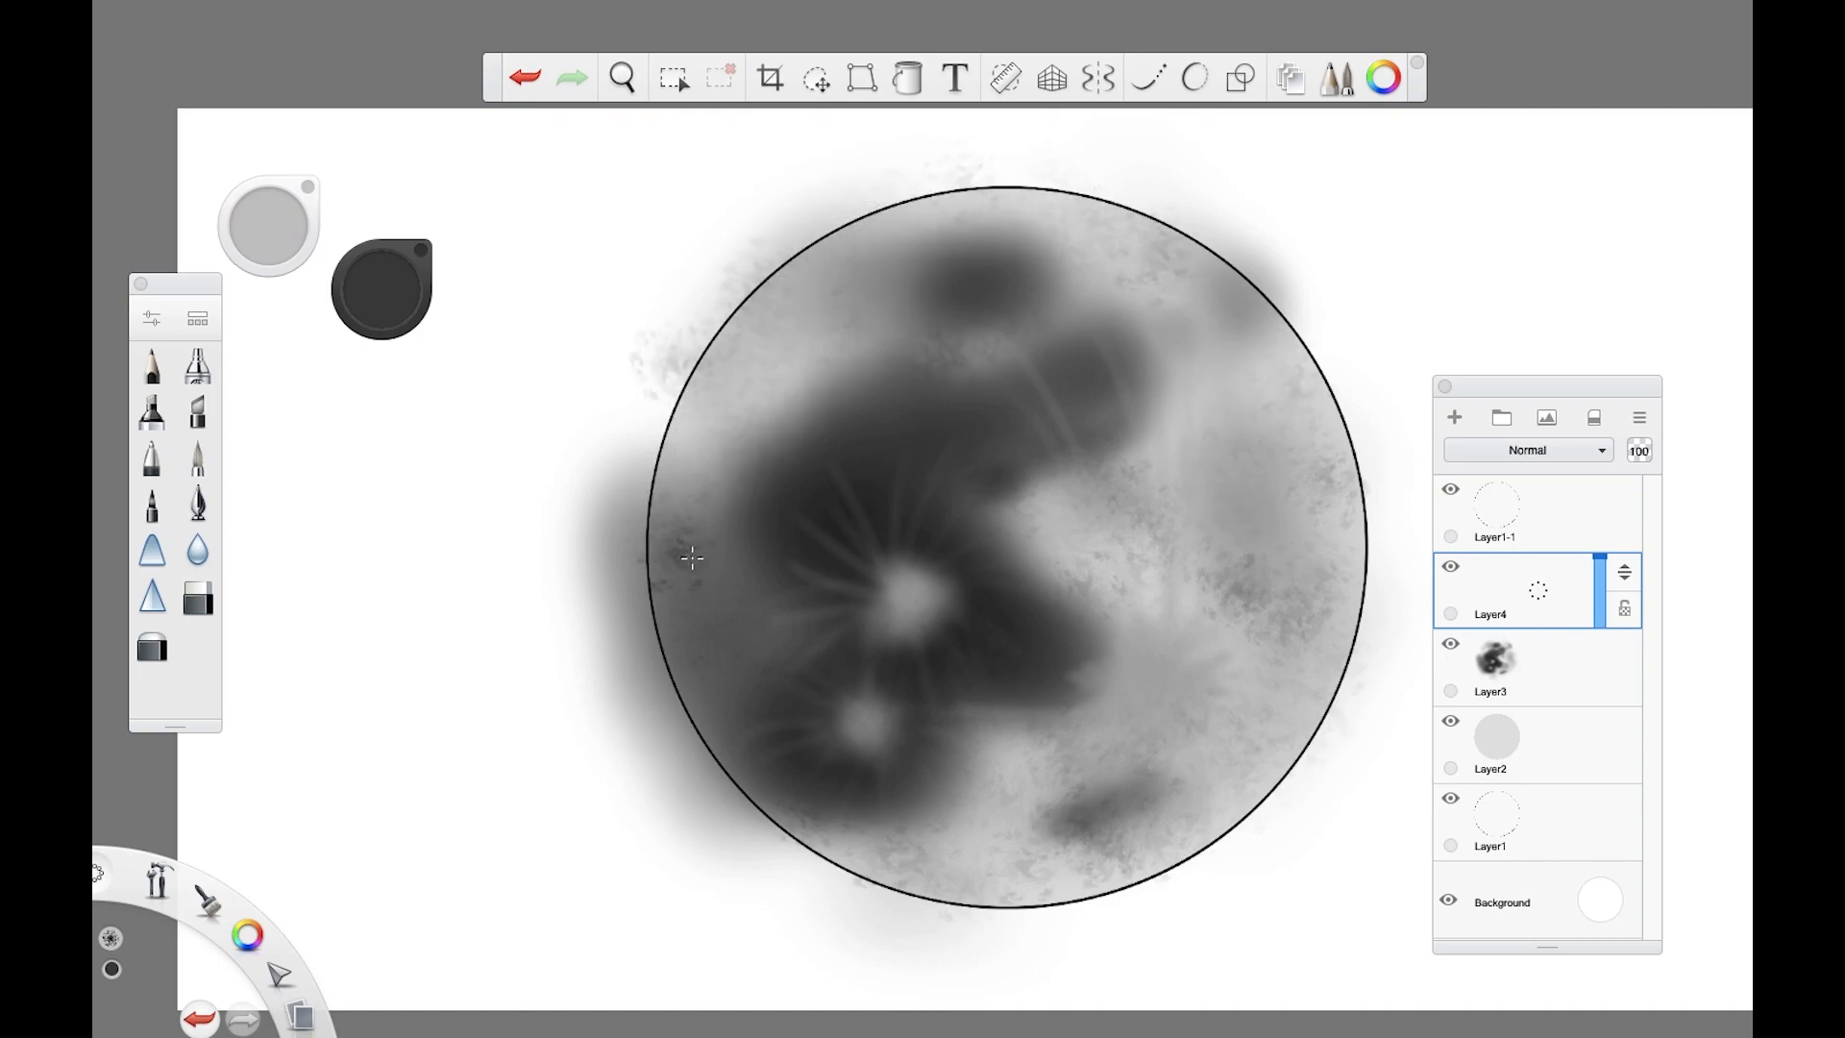
drag(753, 501, 682, 432)
Step: Switch to black and stipple Camo texture over the dark areas, the lower left and the upper part of the disc
drag(381, 289, 381, 336)
drag(680, 639, 700, 703)
drag(851, 521, 879, 531)
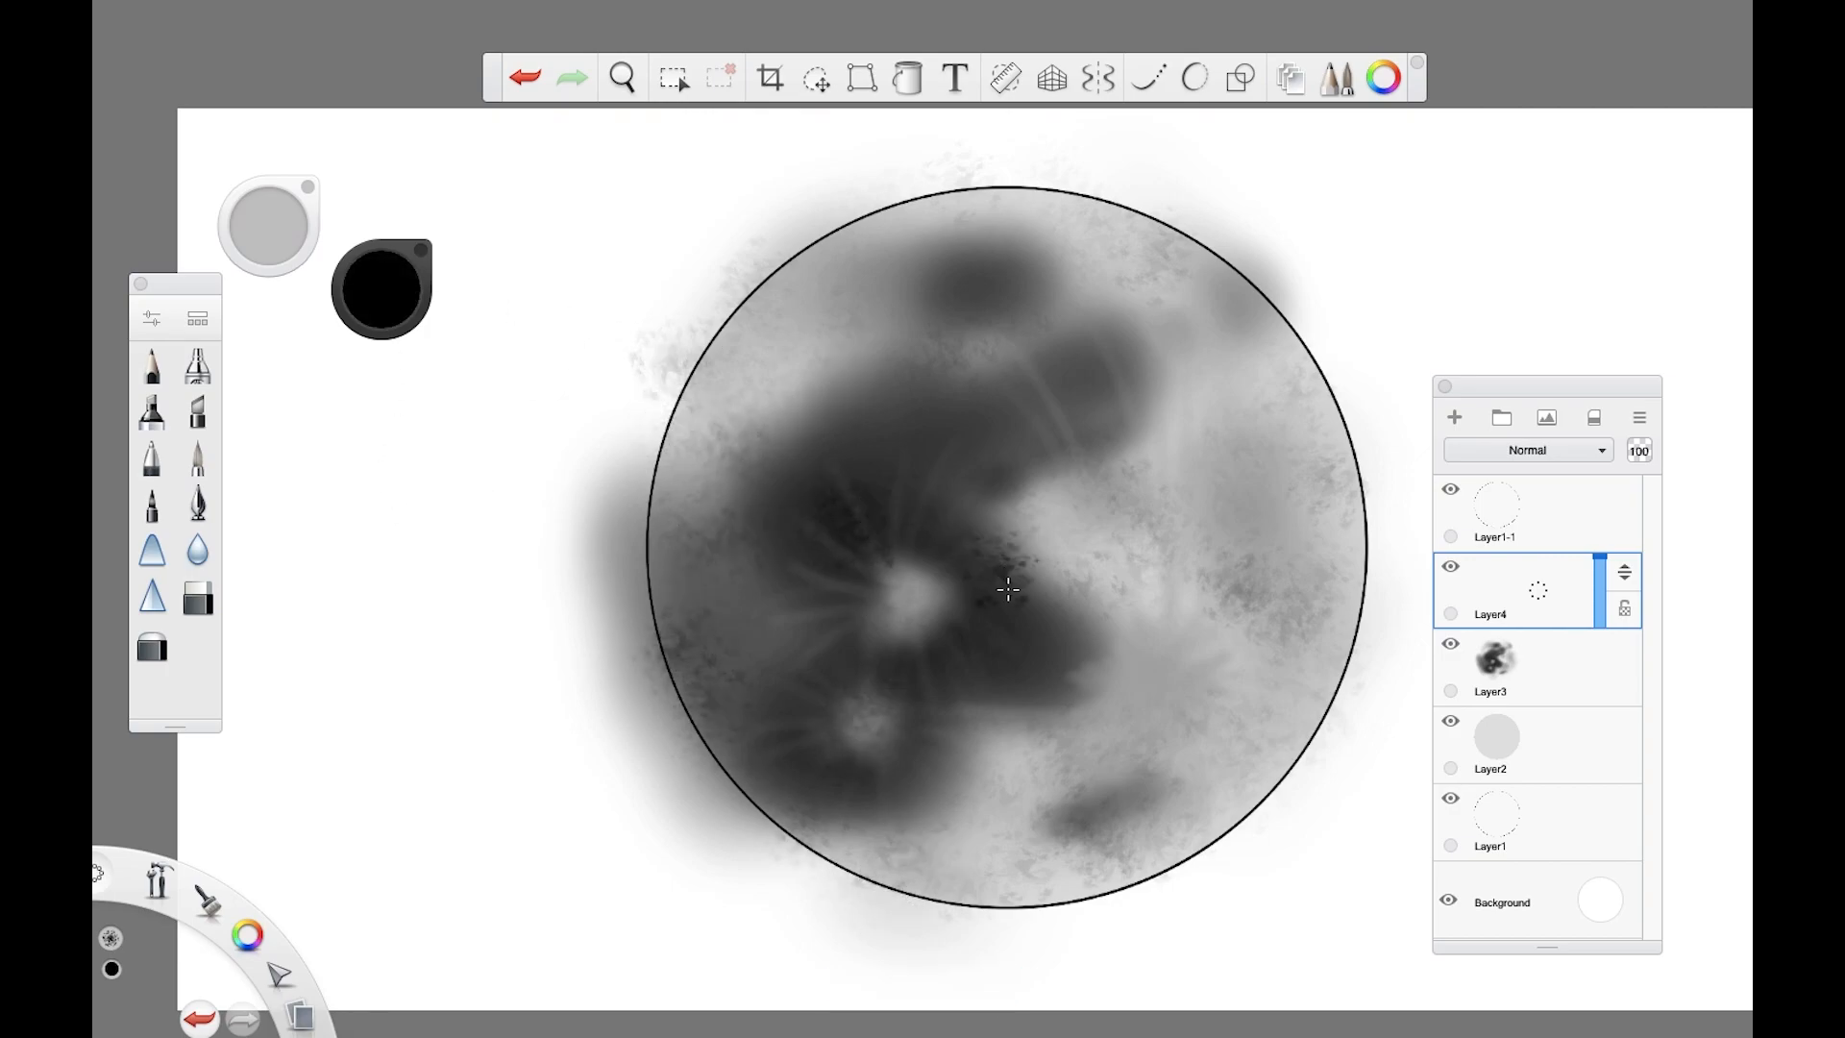
drag(796, 791, 783, 746)
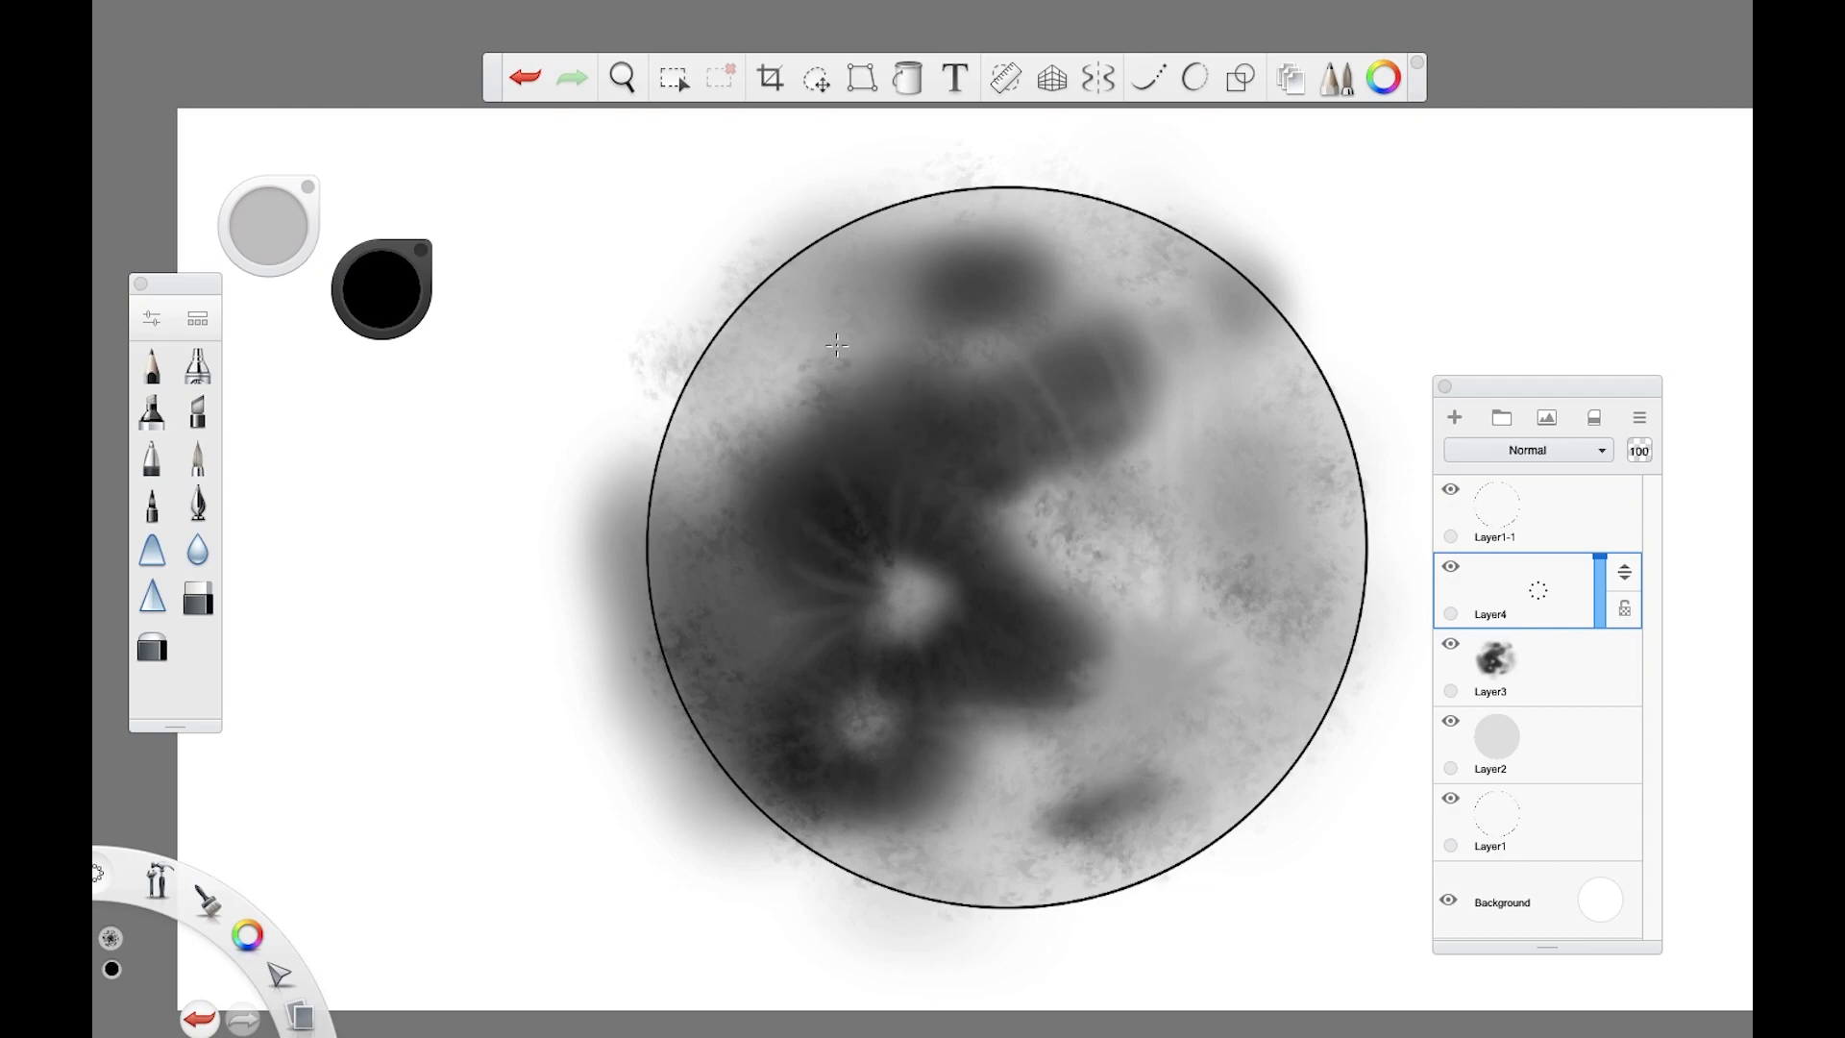
drag(869, 206, 896, 231)
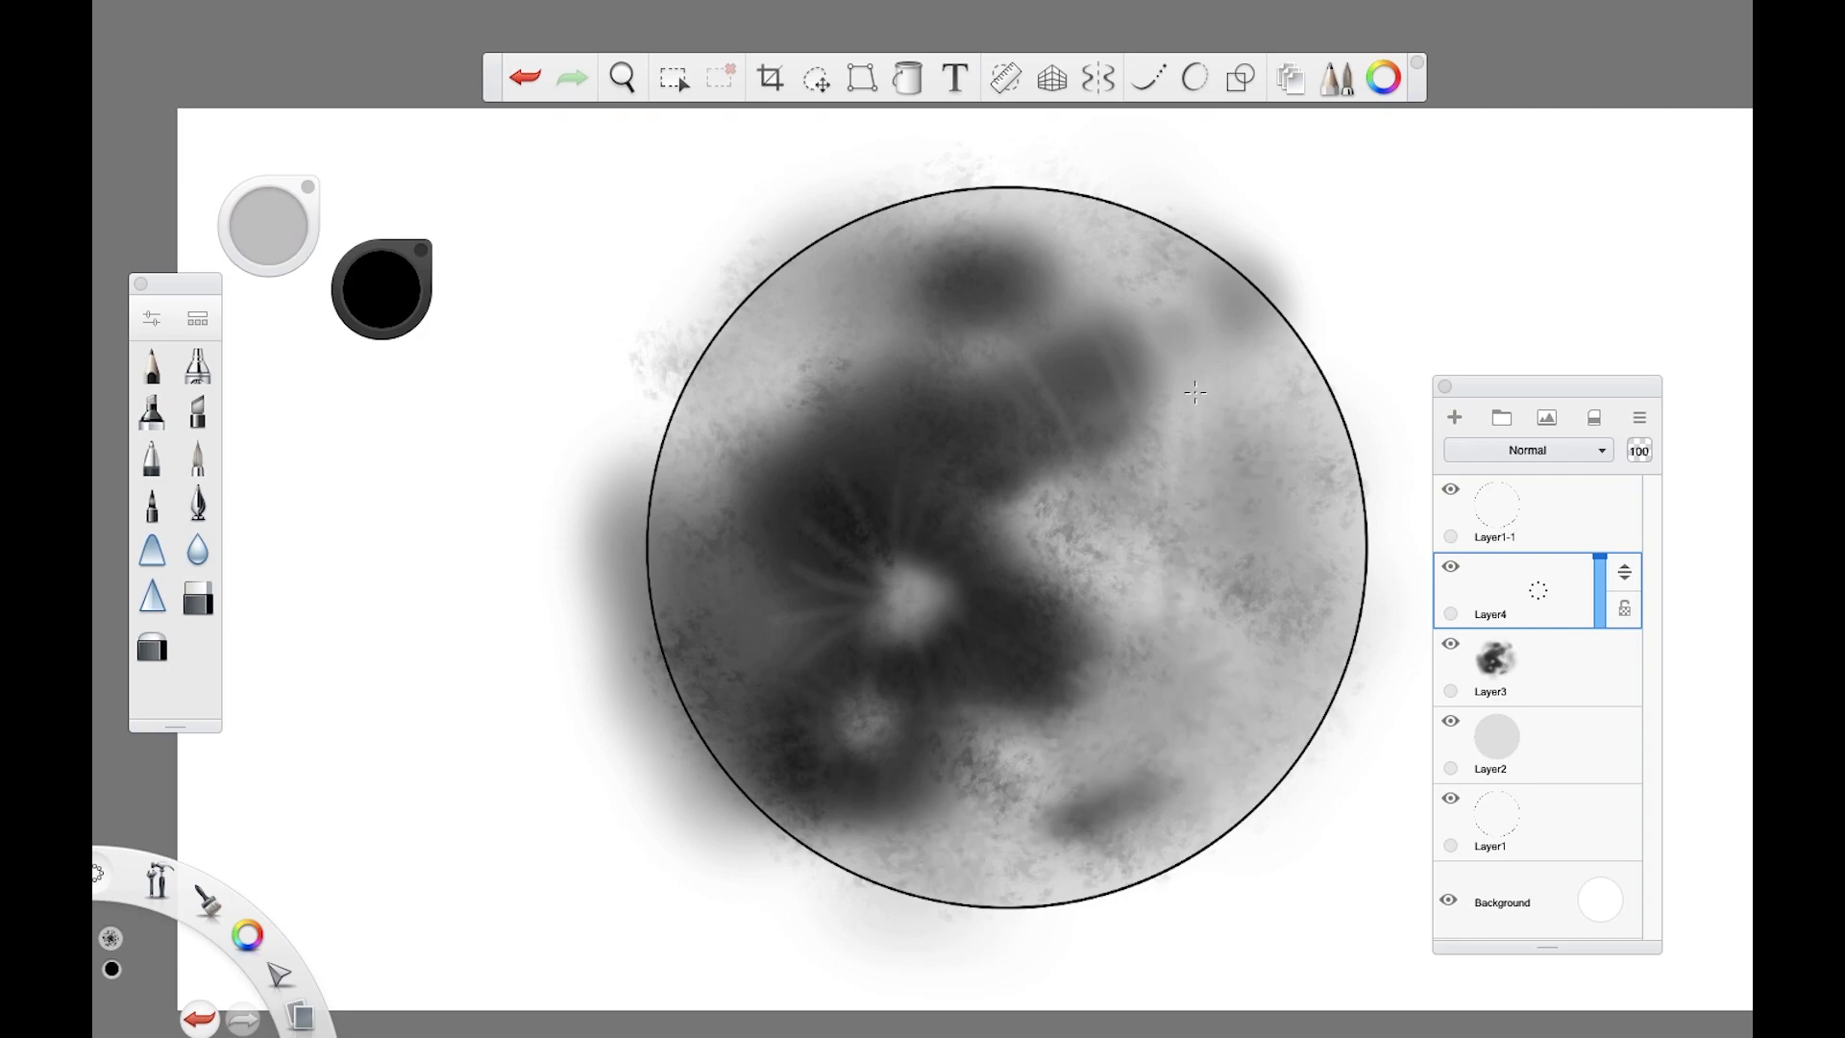
click(1053, 248)
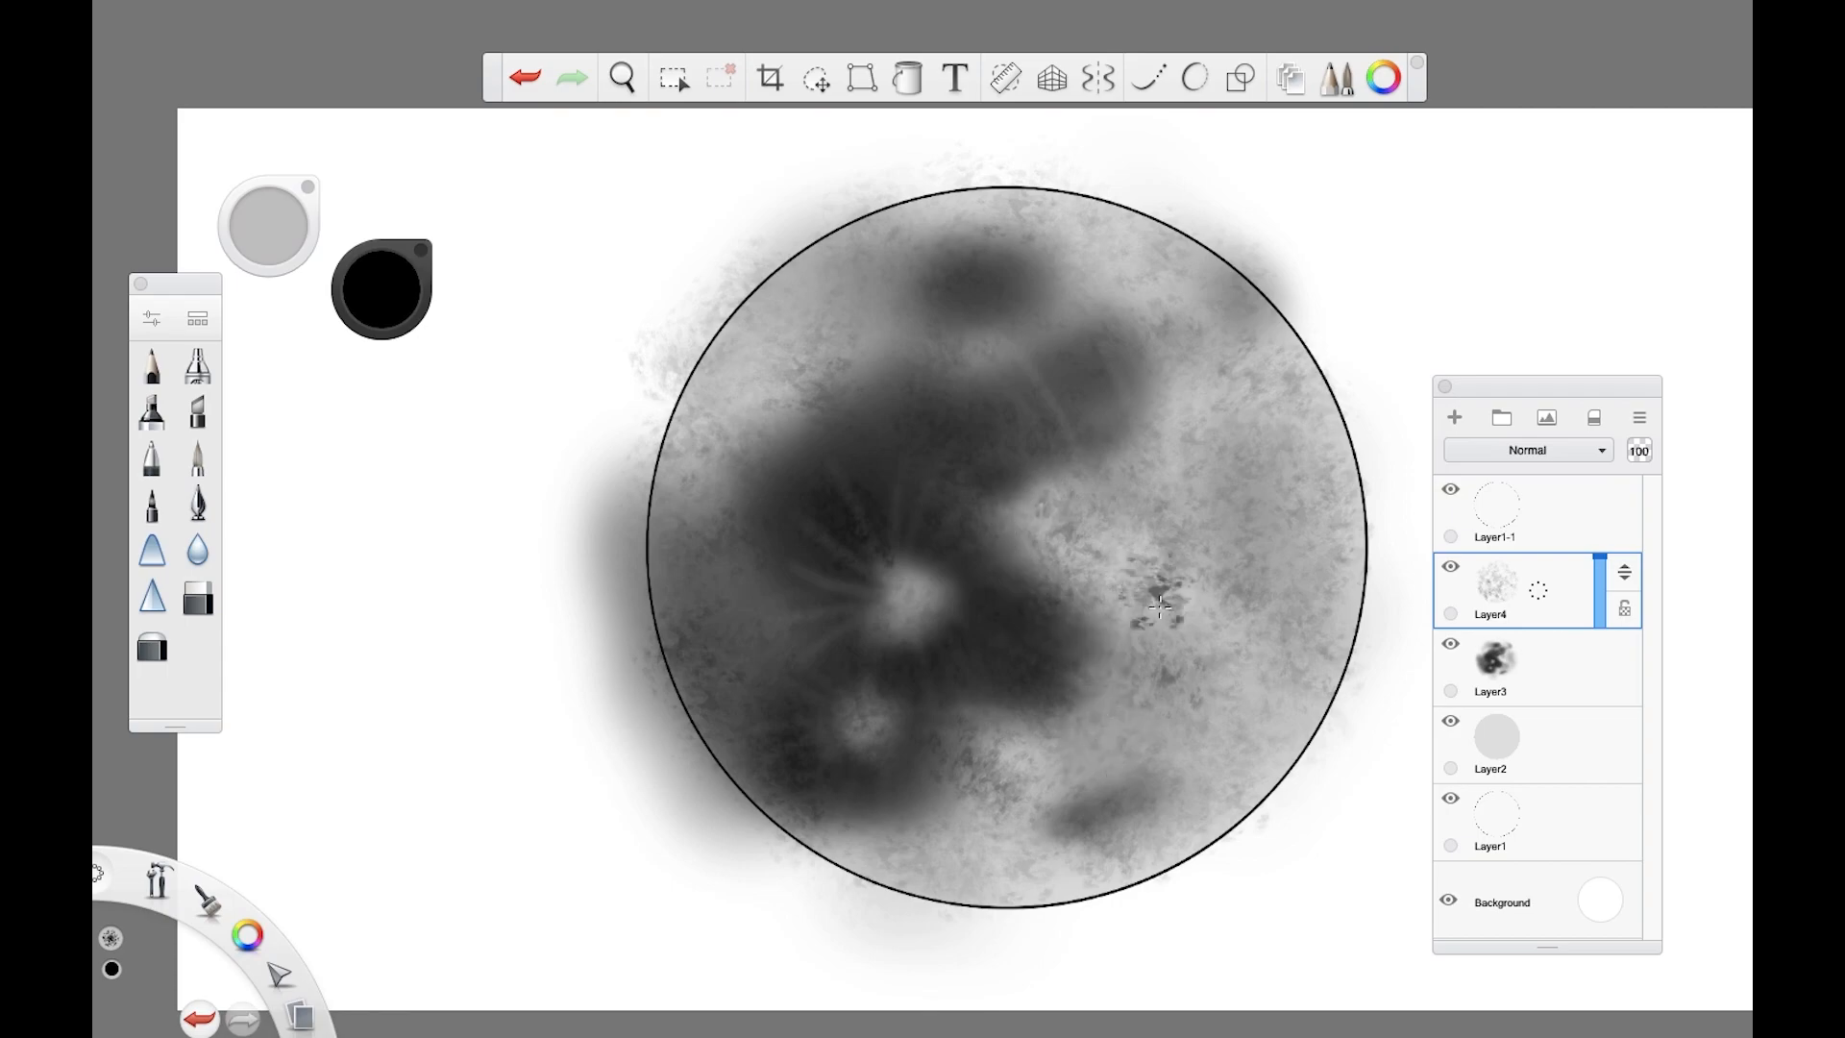
Step: Switch the colour to white and set the Camo brush size to 75.8
drag(376, 306, 387, 138)
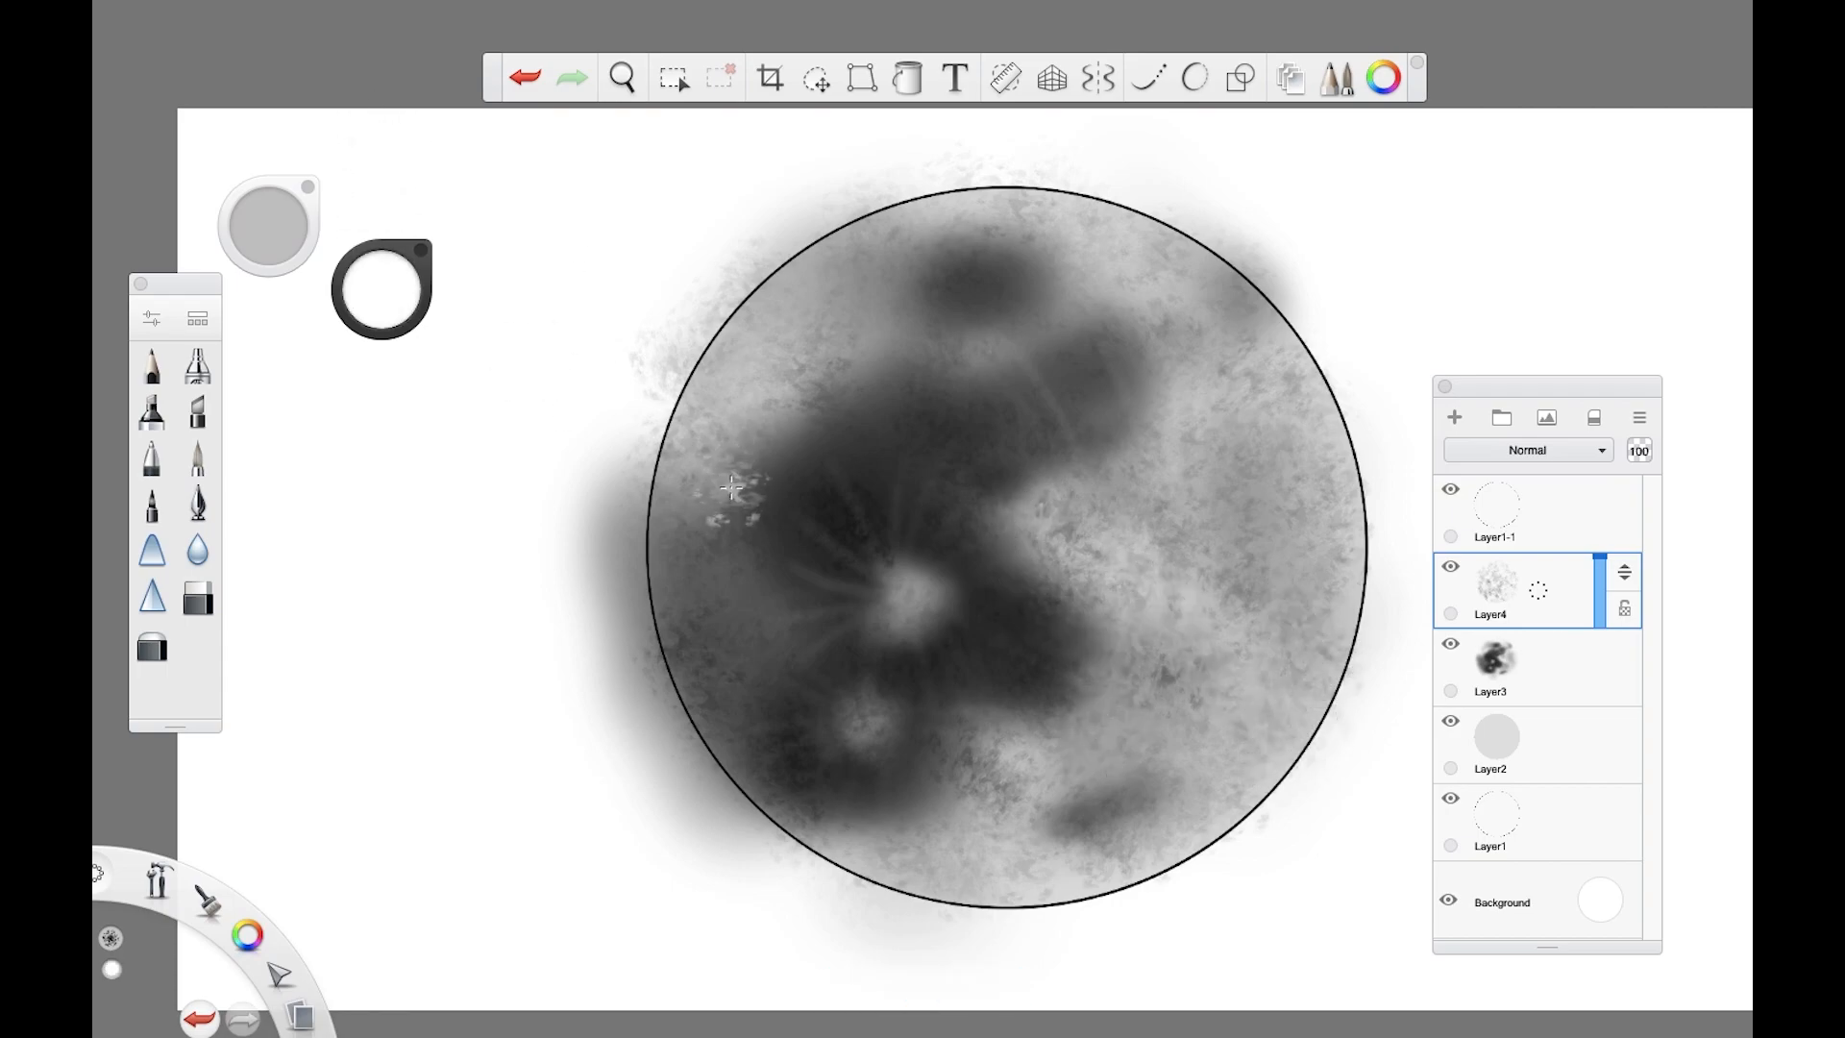
click(197, 318)
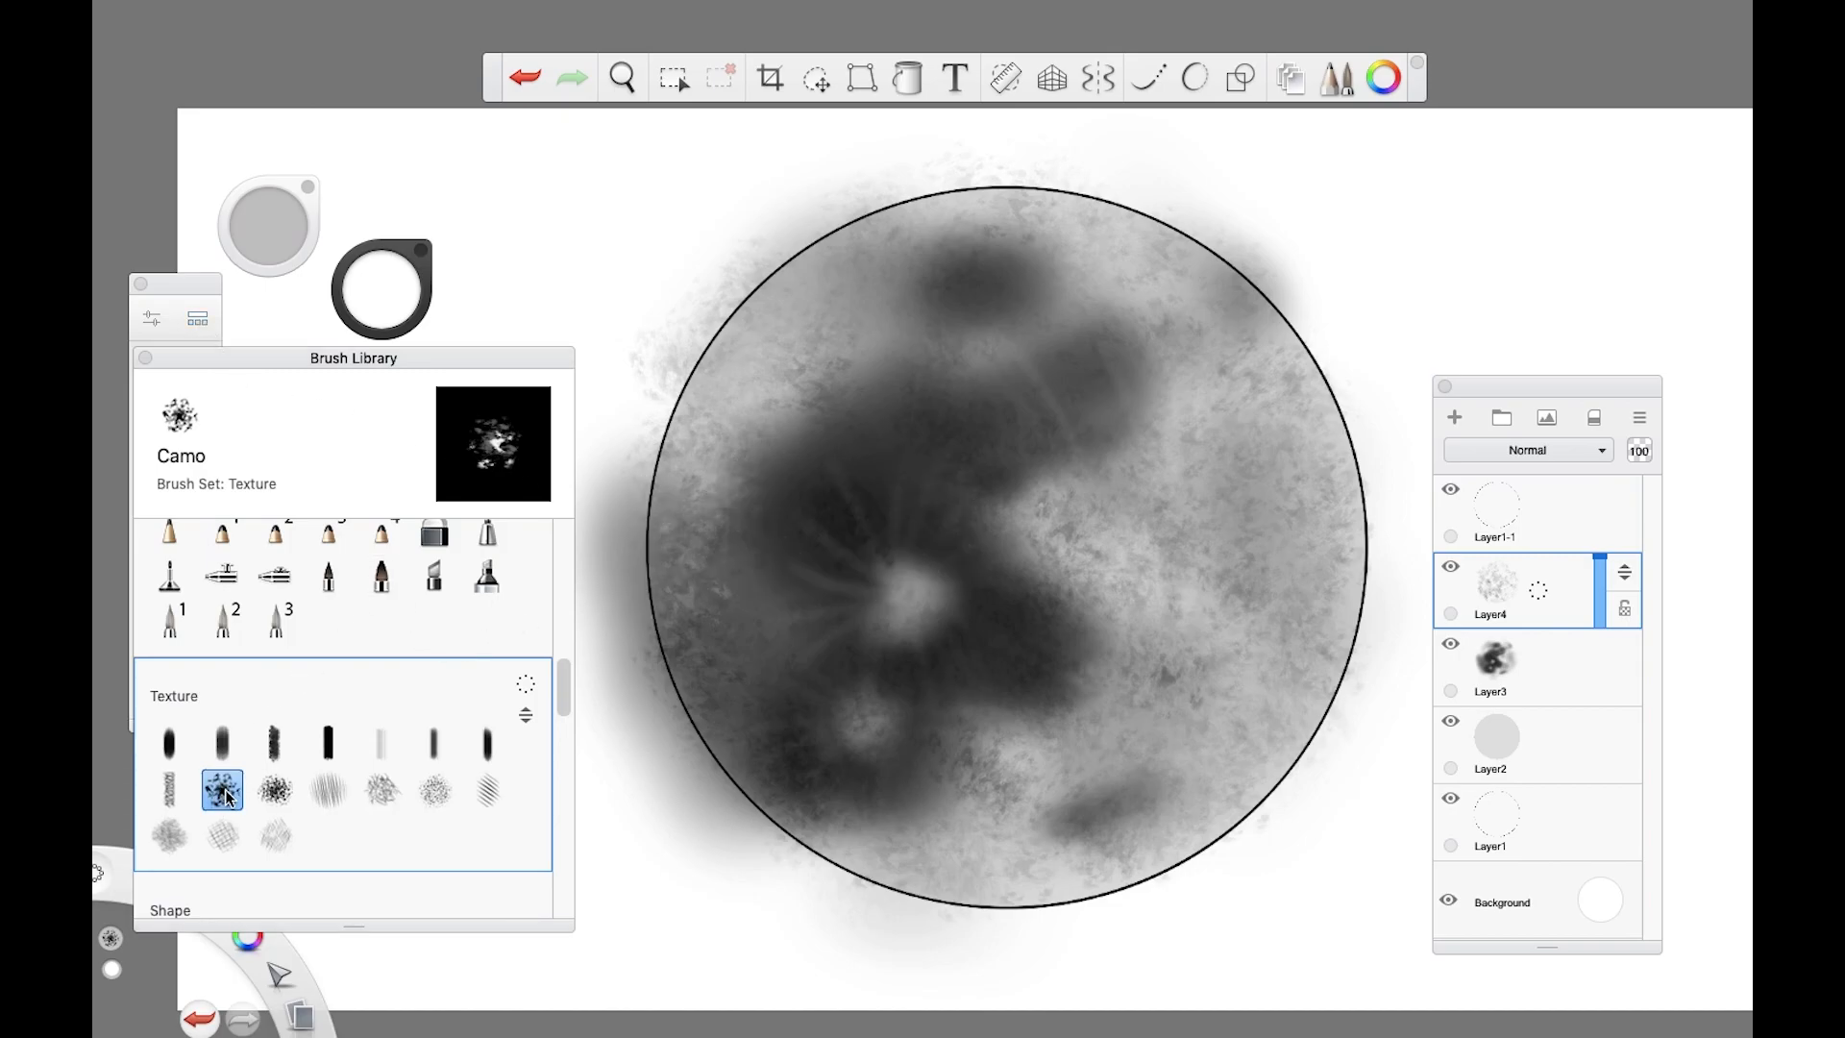
double_click(225, 792)
drag(394, 768, 417, 774)
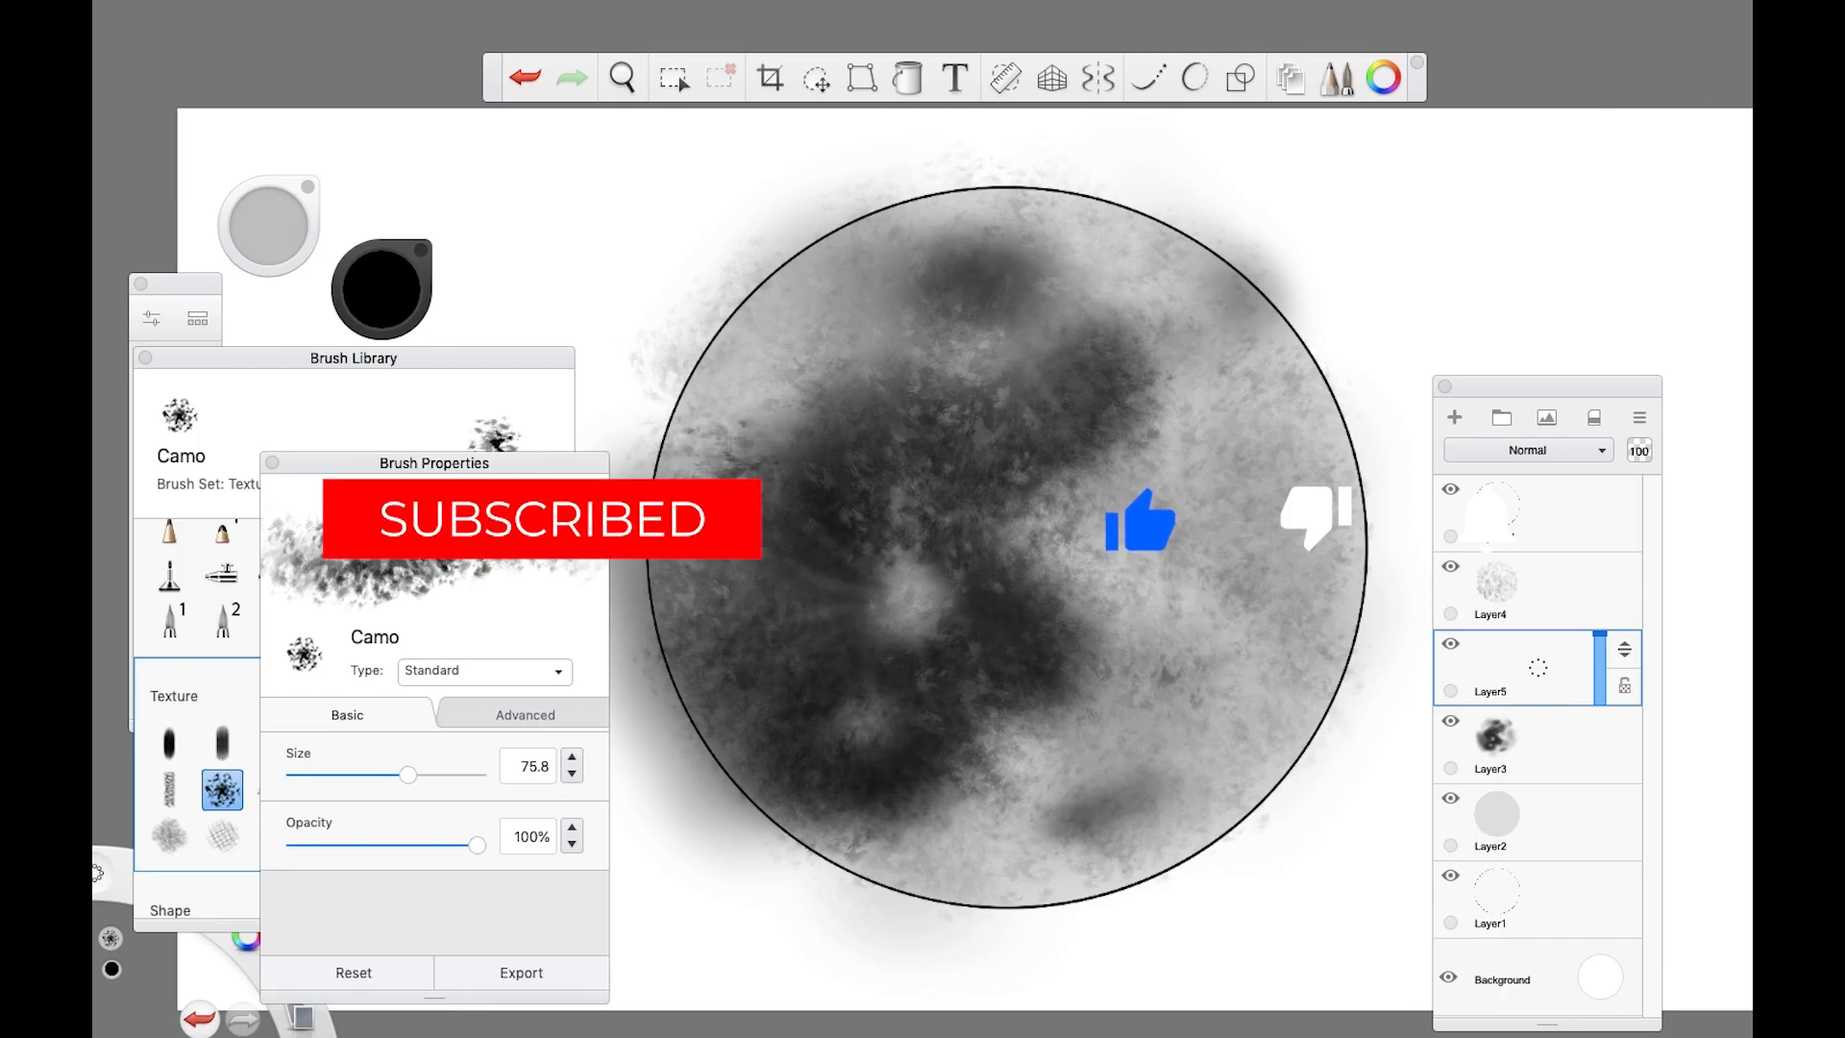
Step: Stipple black Camo texture on Layer5 along the disc's left and right edges and over the dark area left of centre
drag(764, 357, 694, 423)
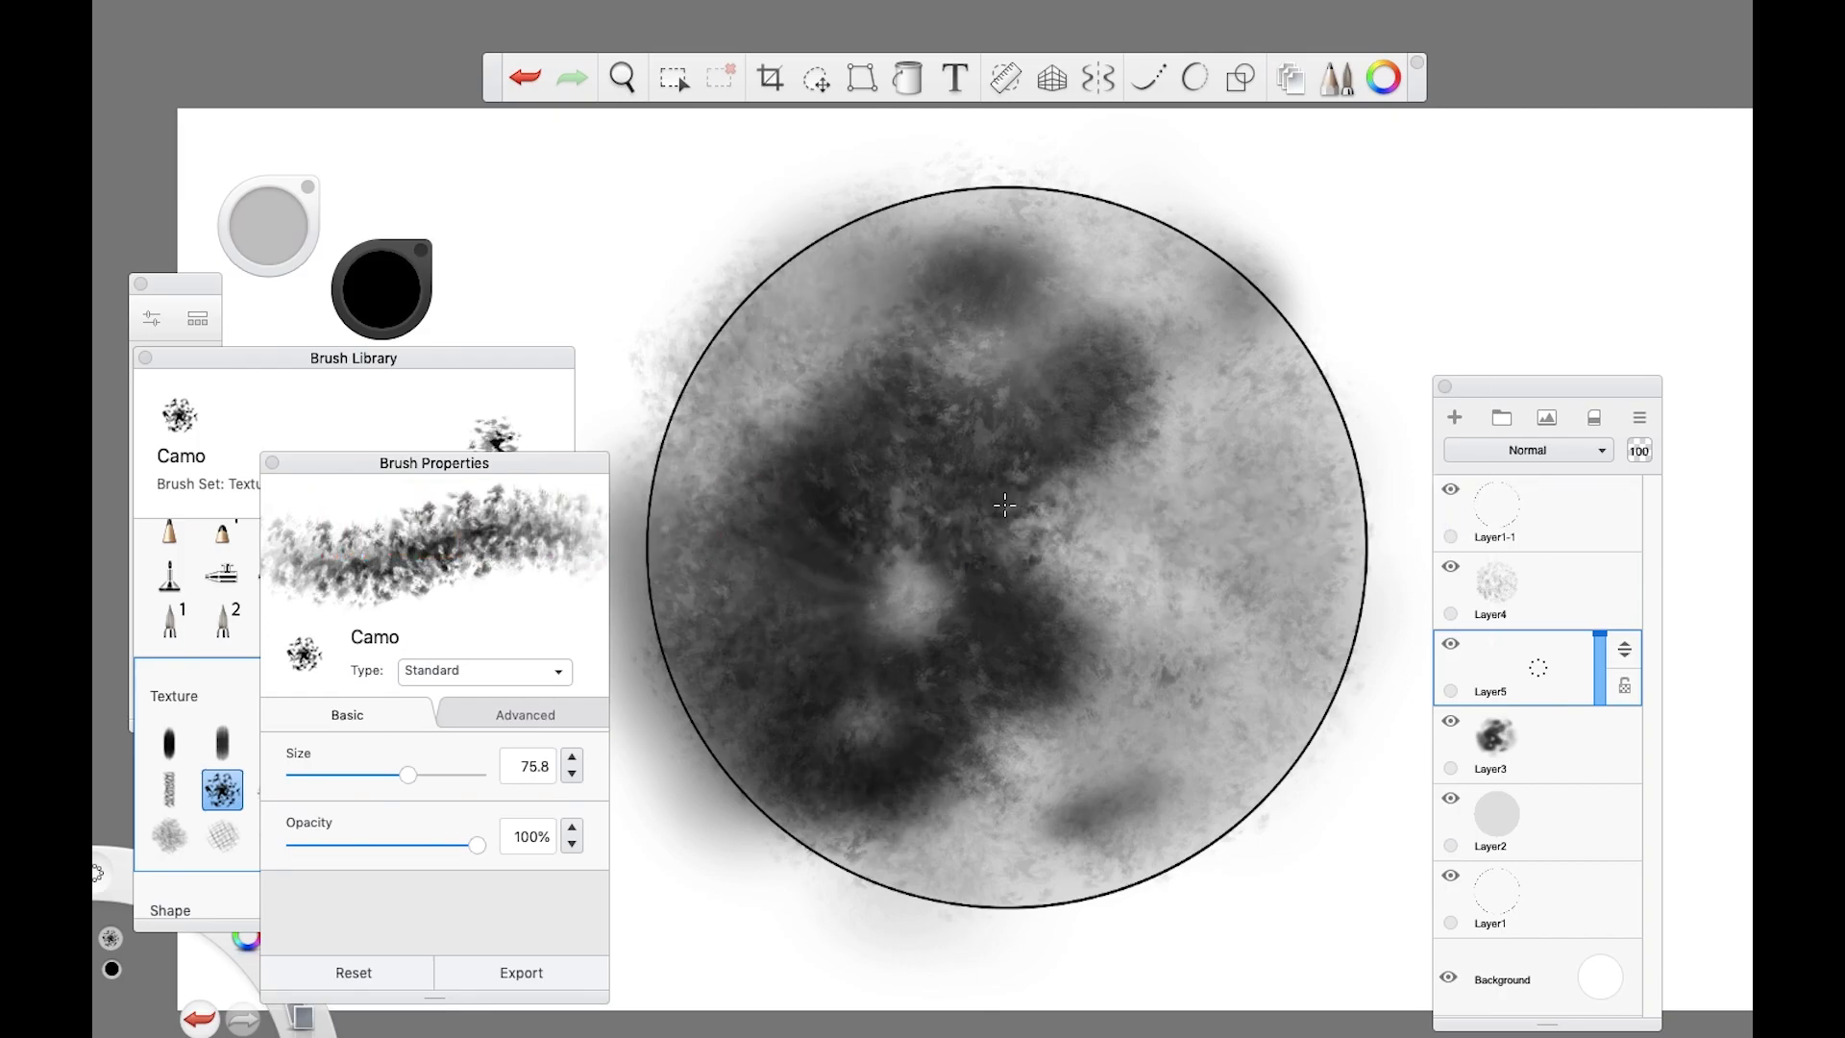
mouse_move(1148, 430)
mouse_down()
mouse_move(1152, 416)
mouse_move(1150, 568)
mouse_up()
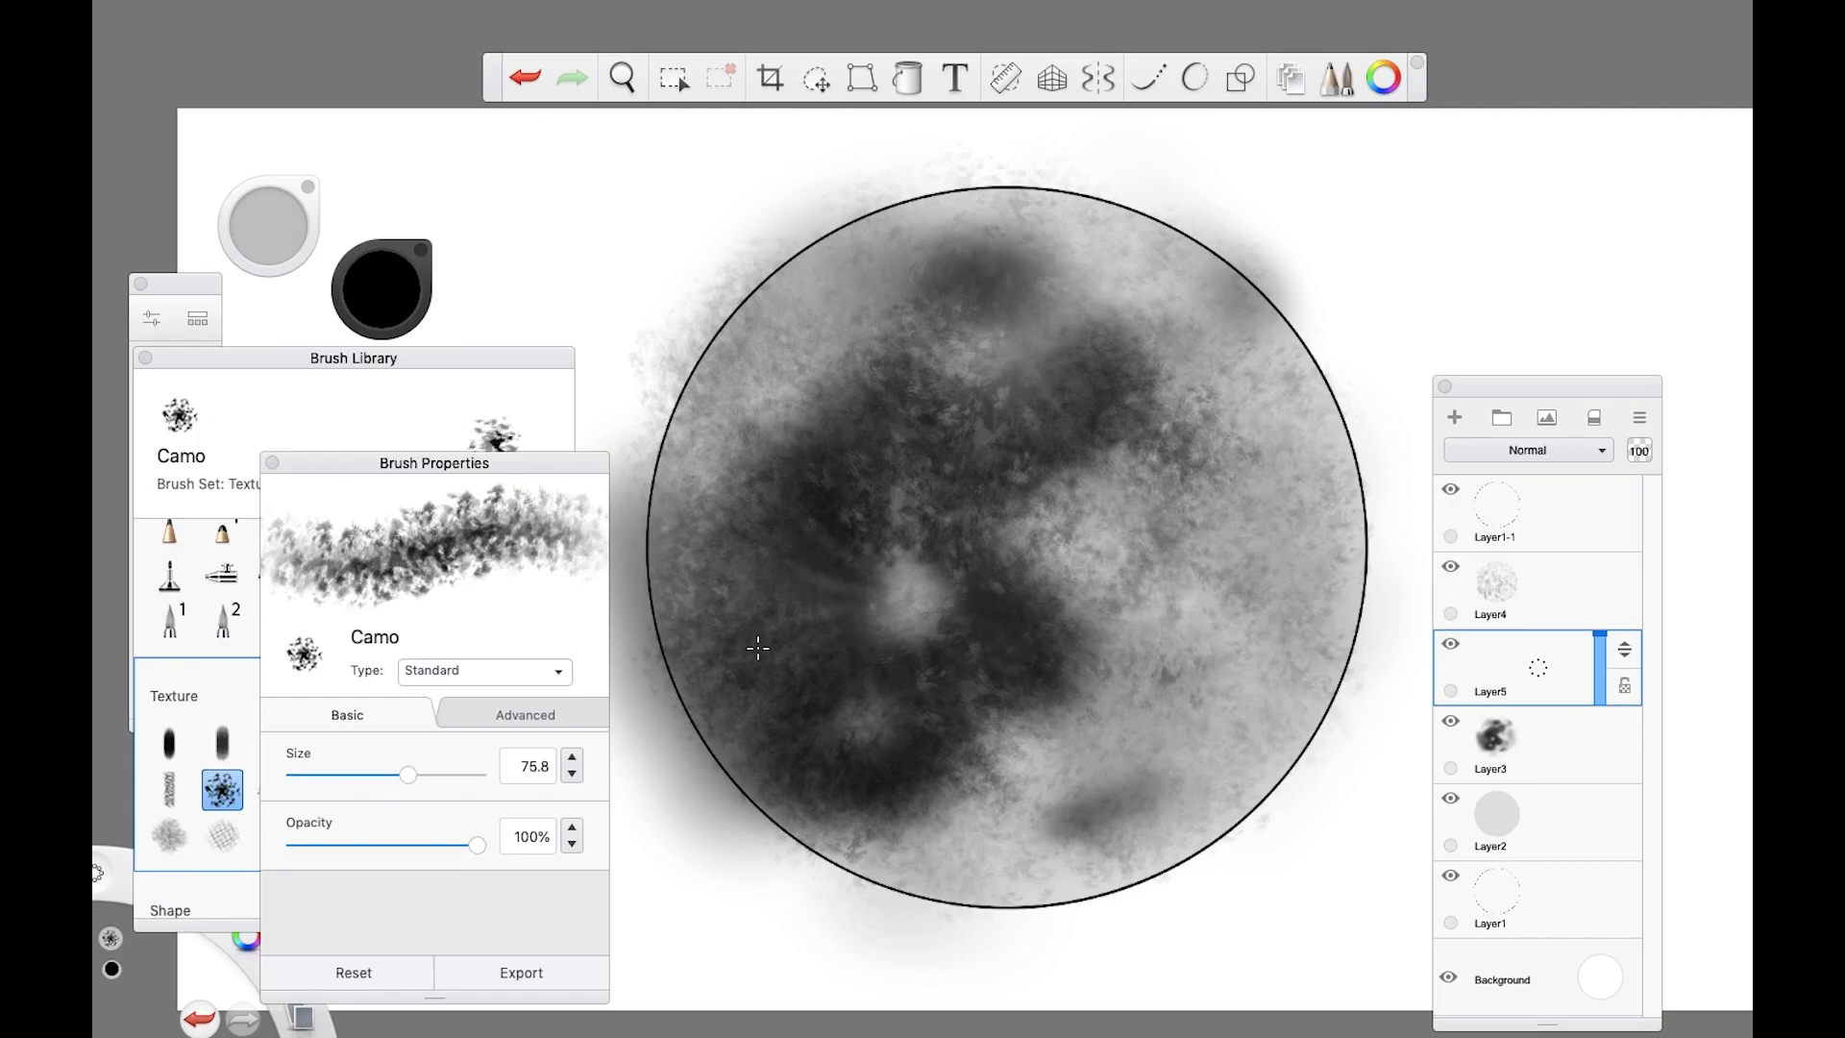
drag(703, 590, 725, 519)
mouse_move(1341, 577)
mouse_down()
mouse_move(1350, 395)
mouse_move(1347, 538)
mouse_up()
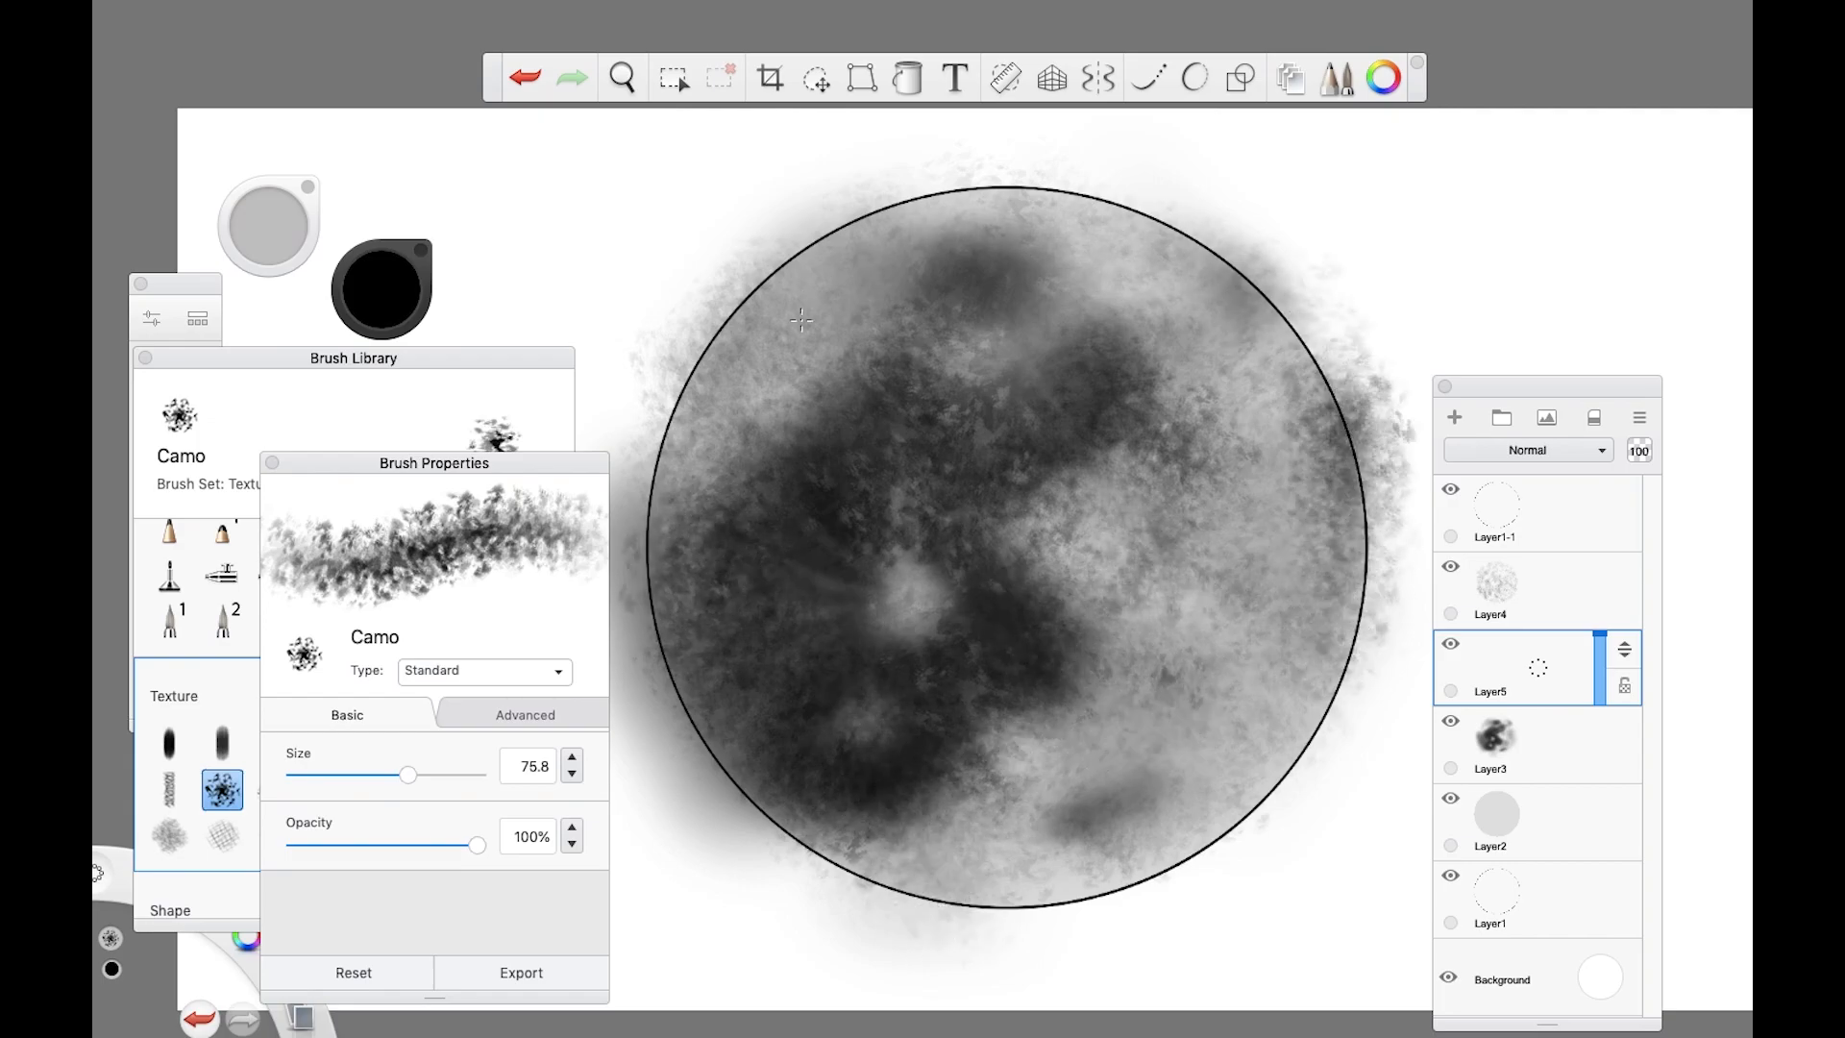
drag(735, 319, 687, 361)
drag(773, 573, 863, 507)
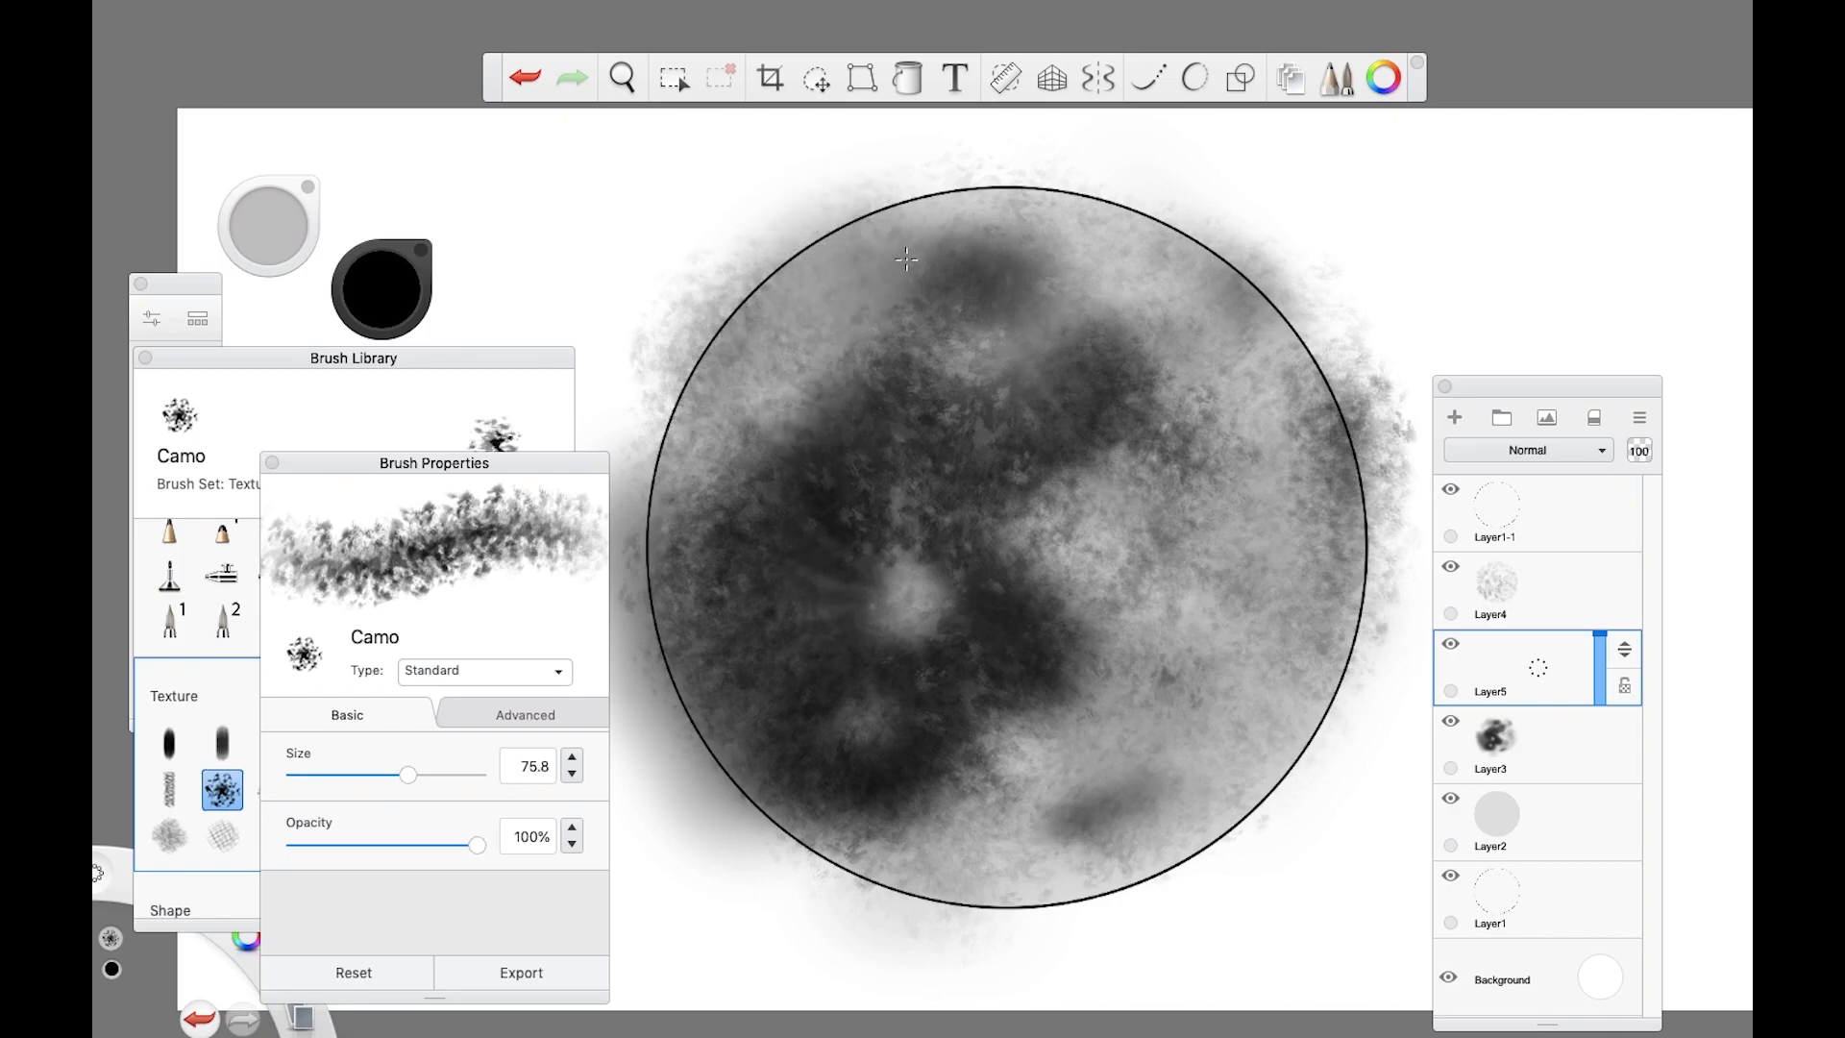
mouse_move(795, 469)
mouse_down()
mouse_move(802, 408)
mouse_move(813, 432)
mouse_up()
drag(677, 526, 701, 434)
drag(1058, 416, 1082, 428)
drag(839, 625, 971, 533)
drag(1108, 354, 1116, 419)
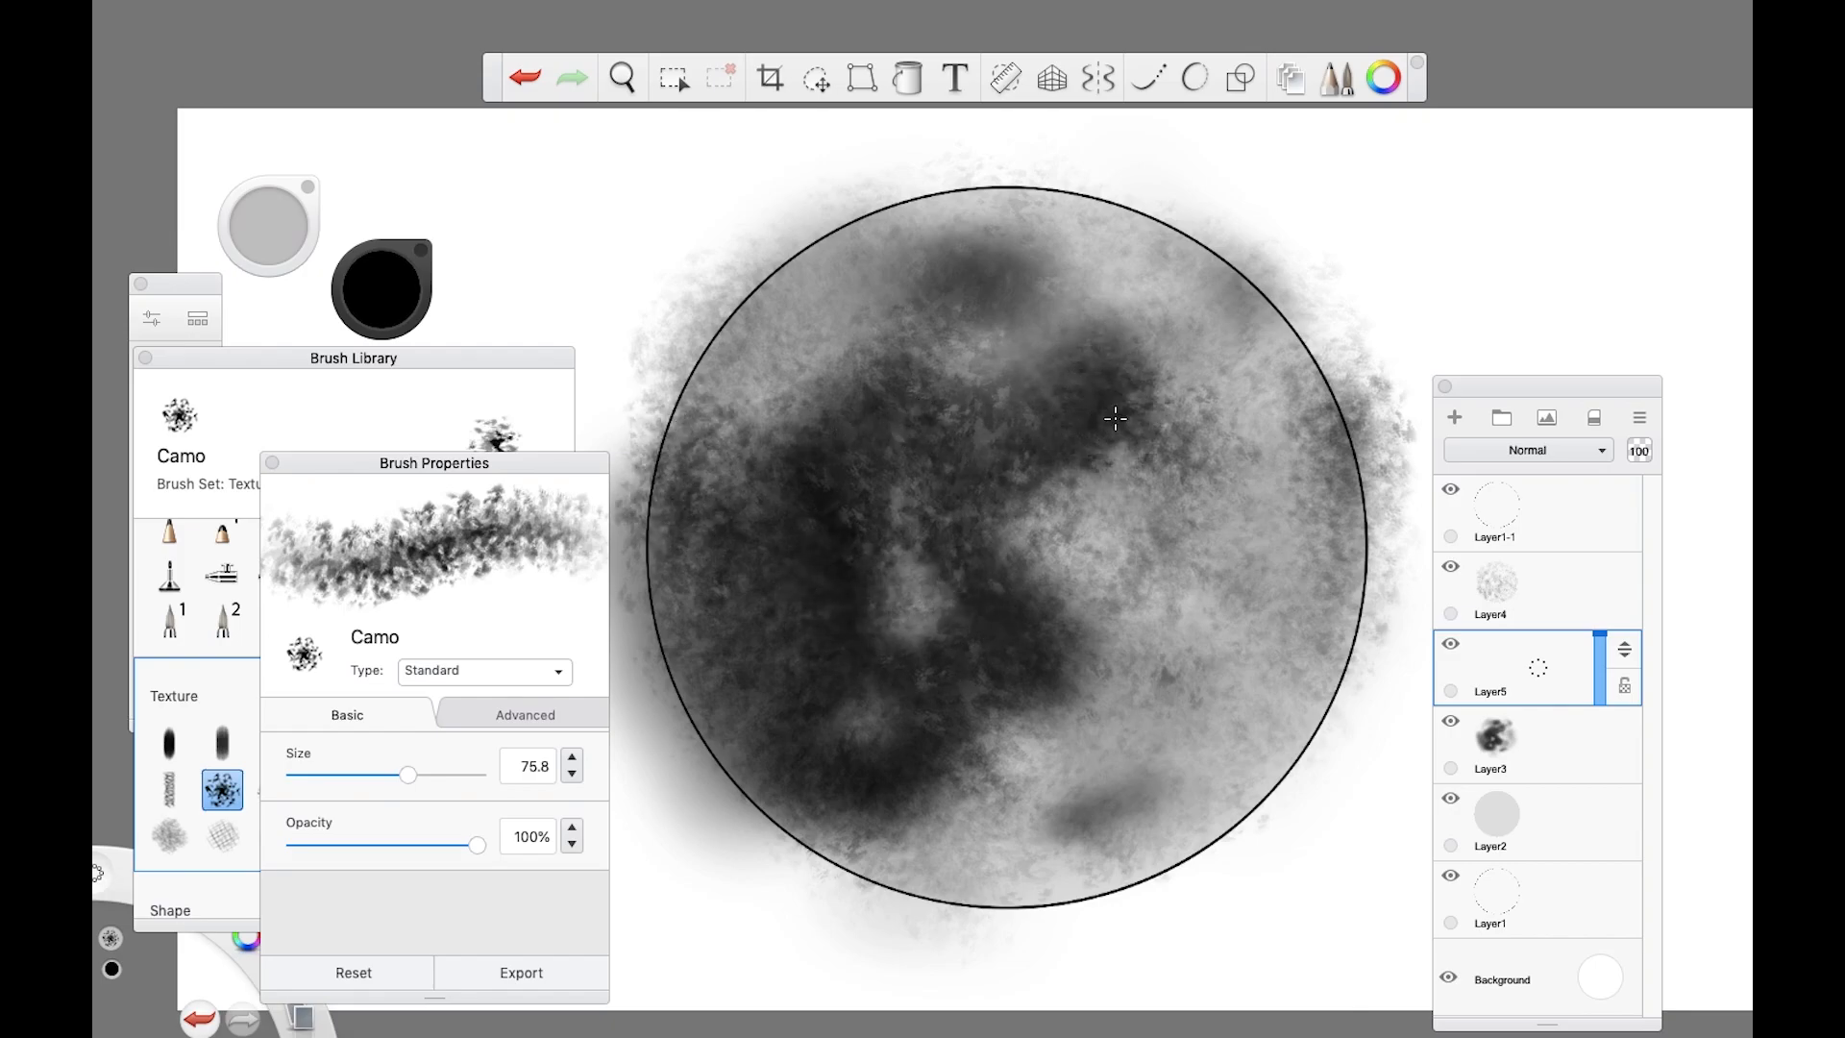
drag(1225, 363, 1255, 403)
key(ctrl+z)
key(ctrl+z)
key(ctrl+z)
key(ctrl+z)
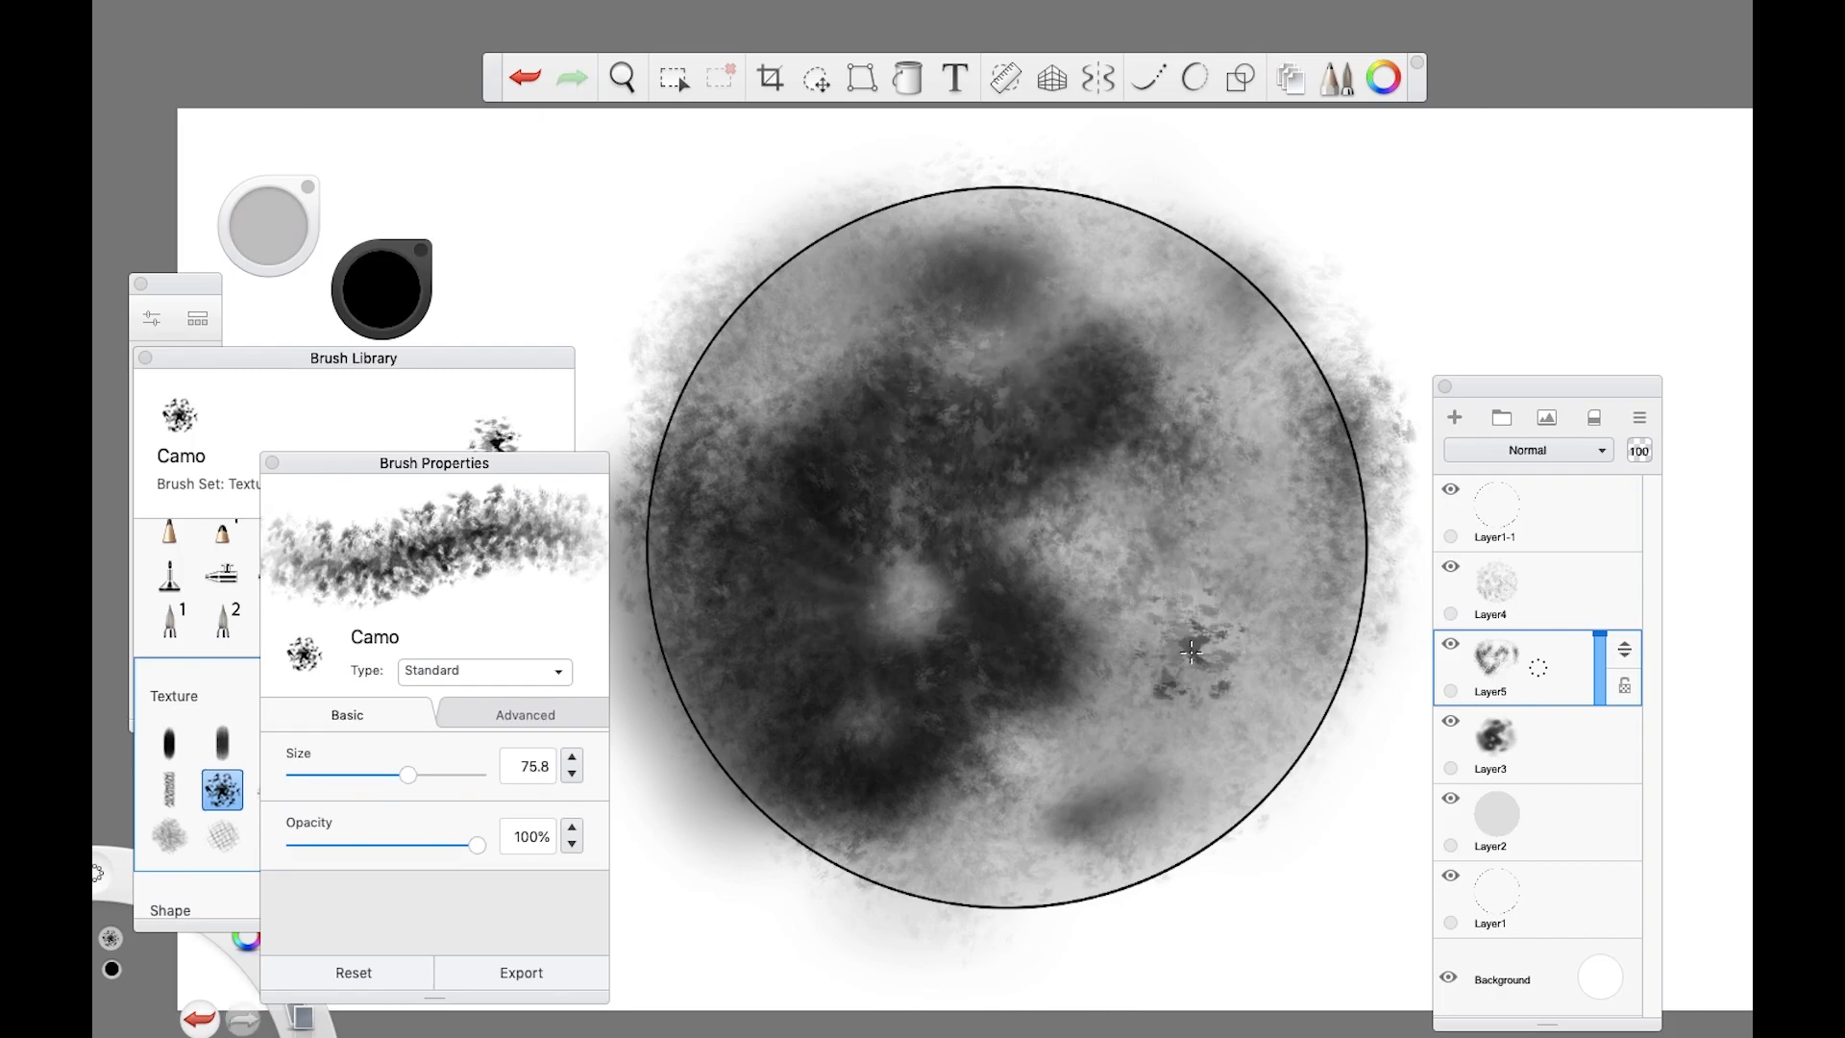
Step: Add a layer directly above Layer3 and stipple it with dark grey and lighter Camo texture right of the disc's centre
drag(383, 289, 391, 173)
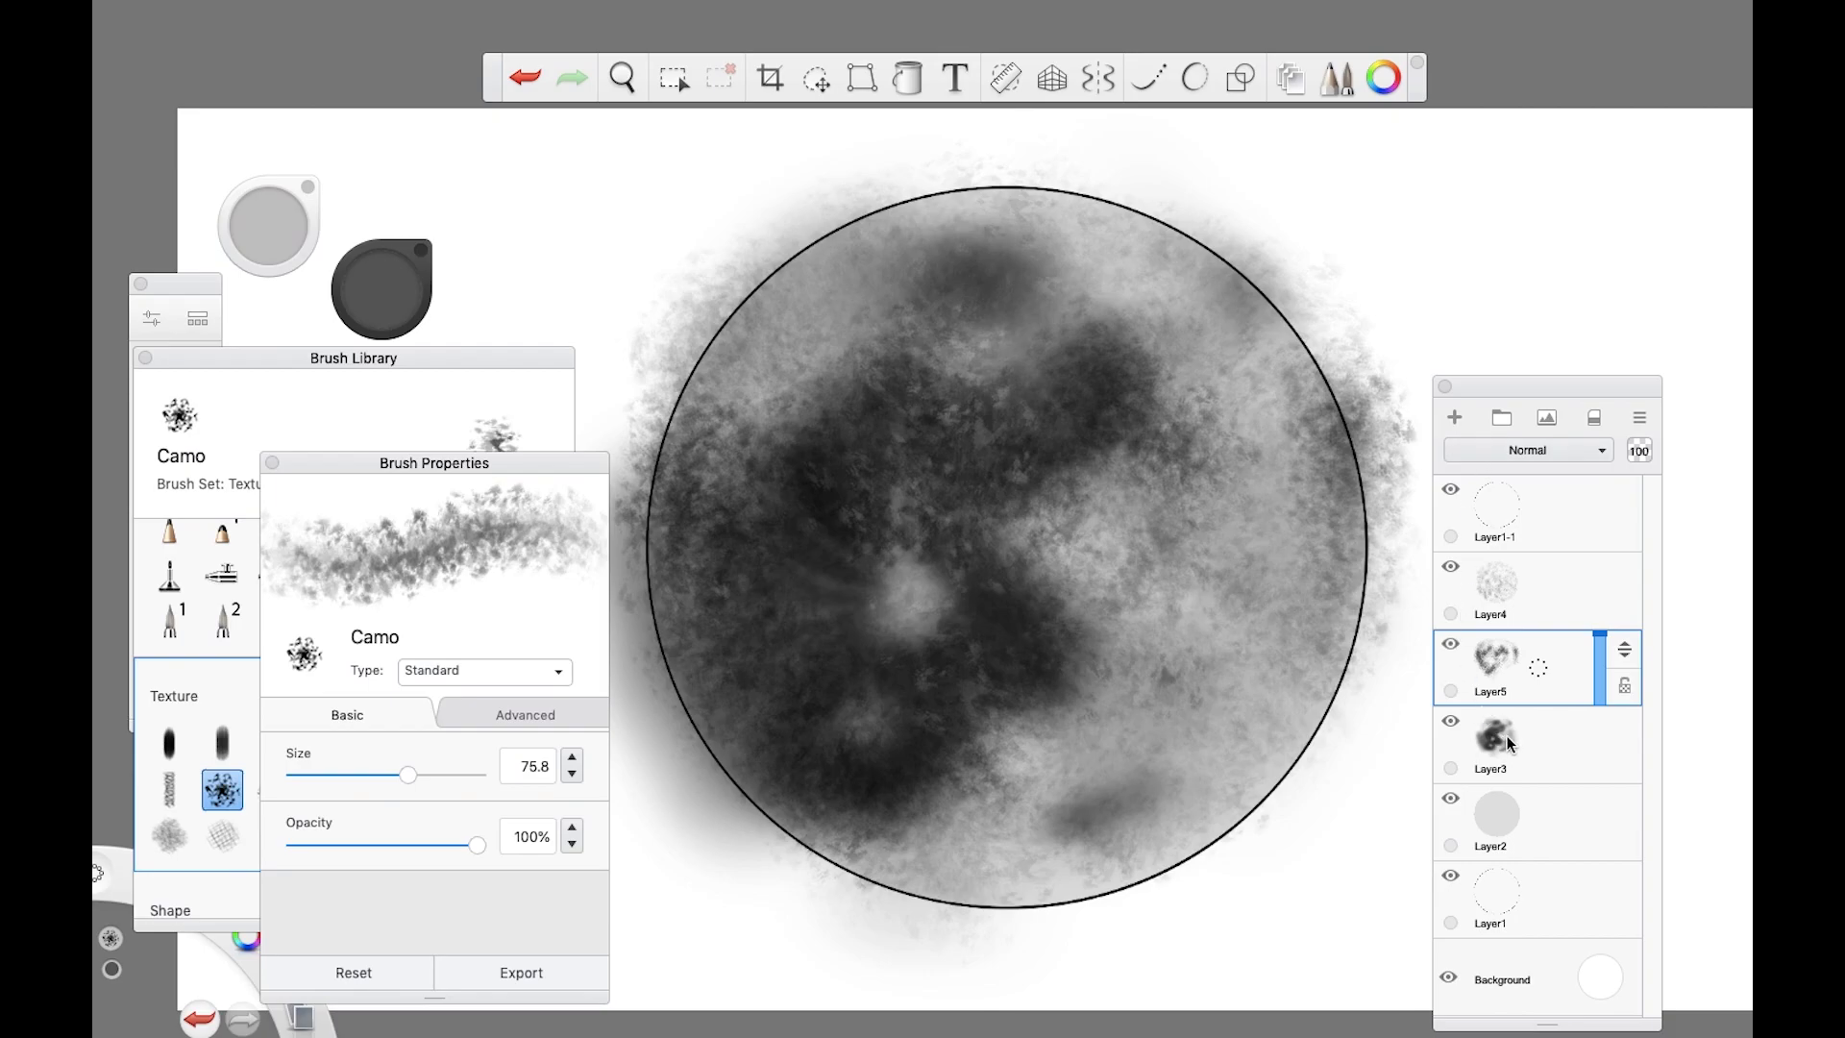
click(1455, 417)
mouse_move(1143, 594)
mouse_down()
mouse_move(1162, 731)
mouse_move(1254, 589)
mouse_up()
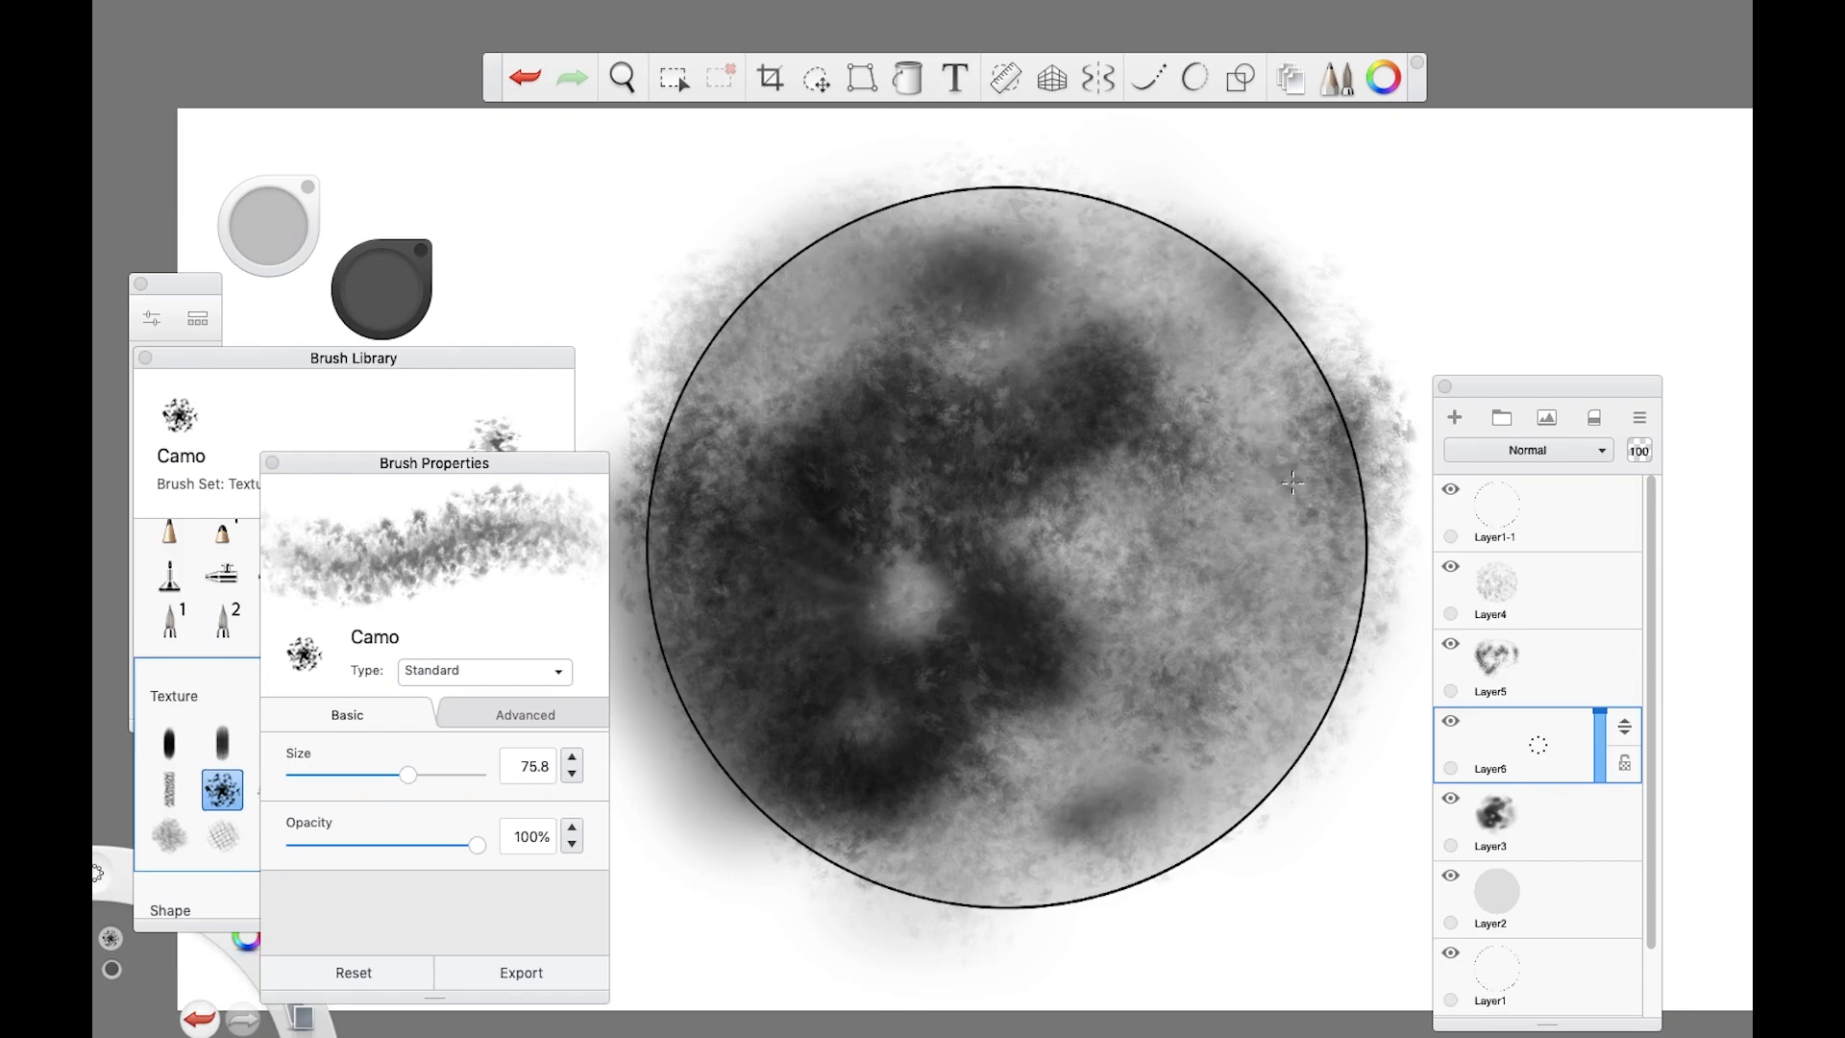
drag(389, 288, 383, 231)
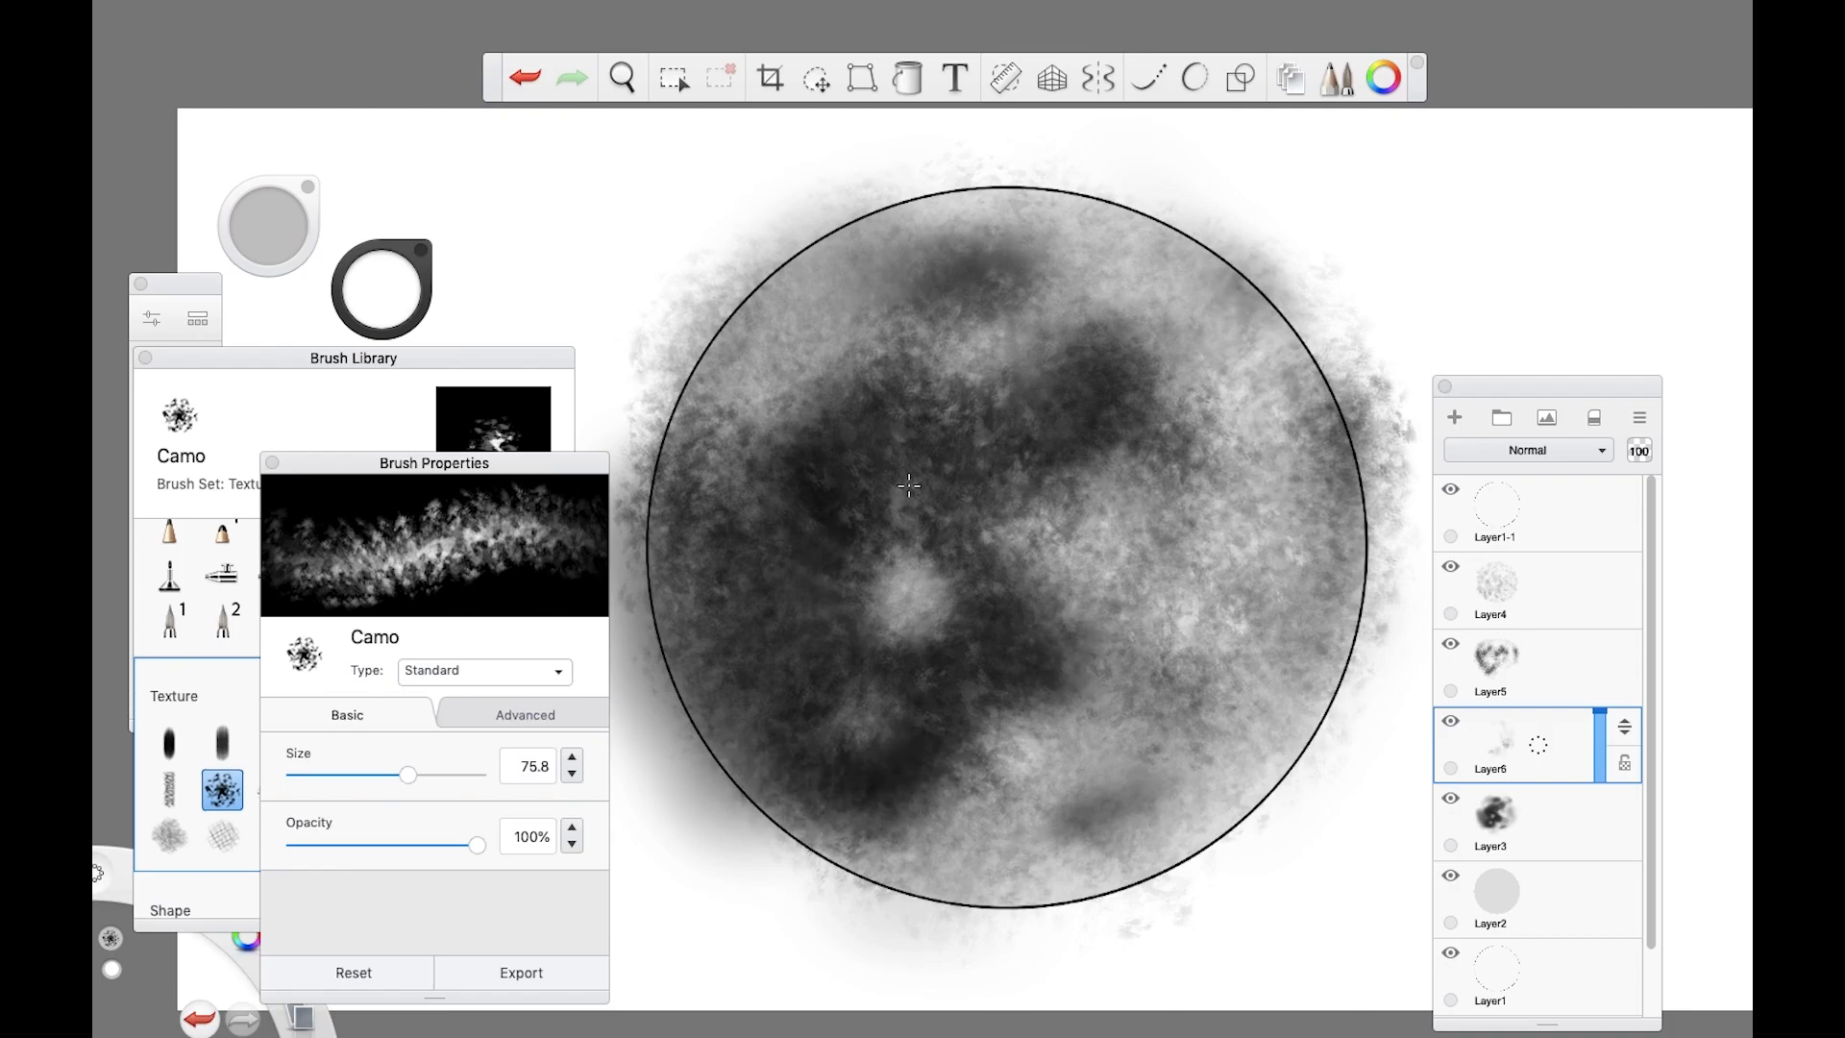
Step: Select the Synthetic Bristle Round Brush from the Synthetic Paint set, try a white stroke across the disc's centre and undo it
click(273, 464)
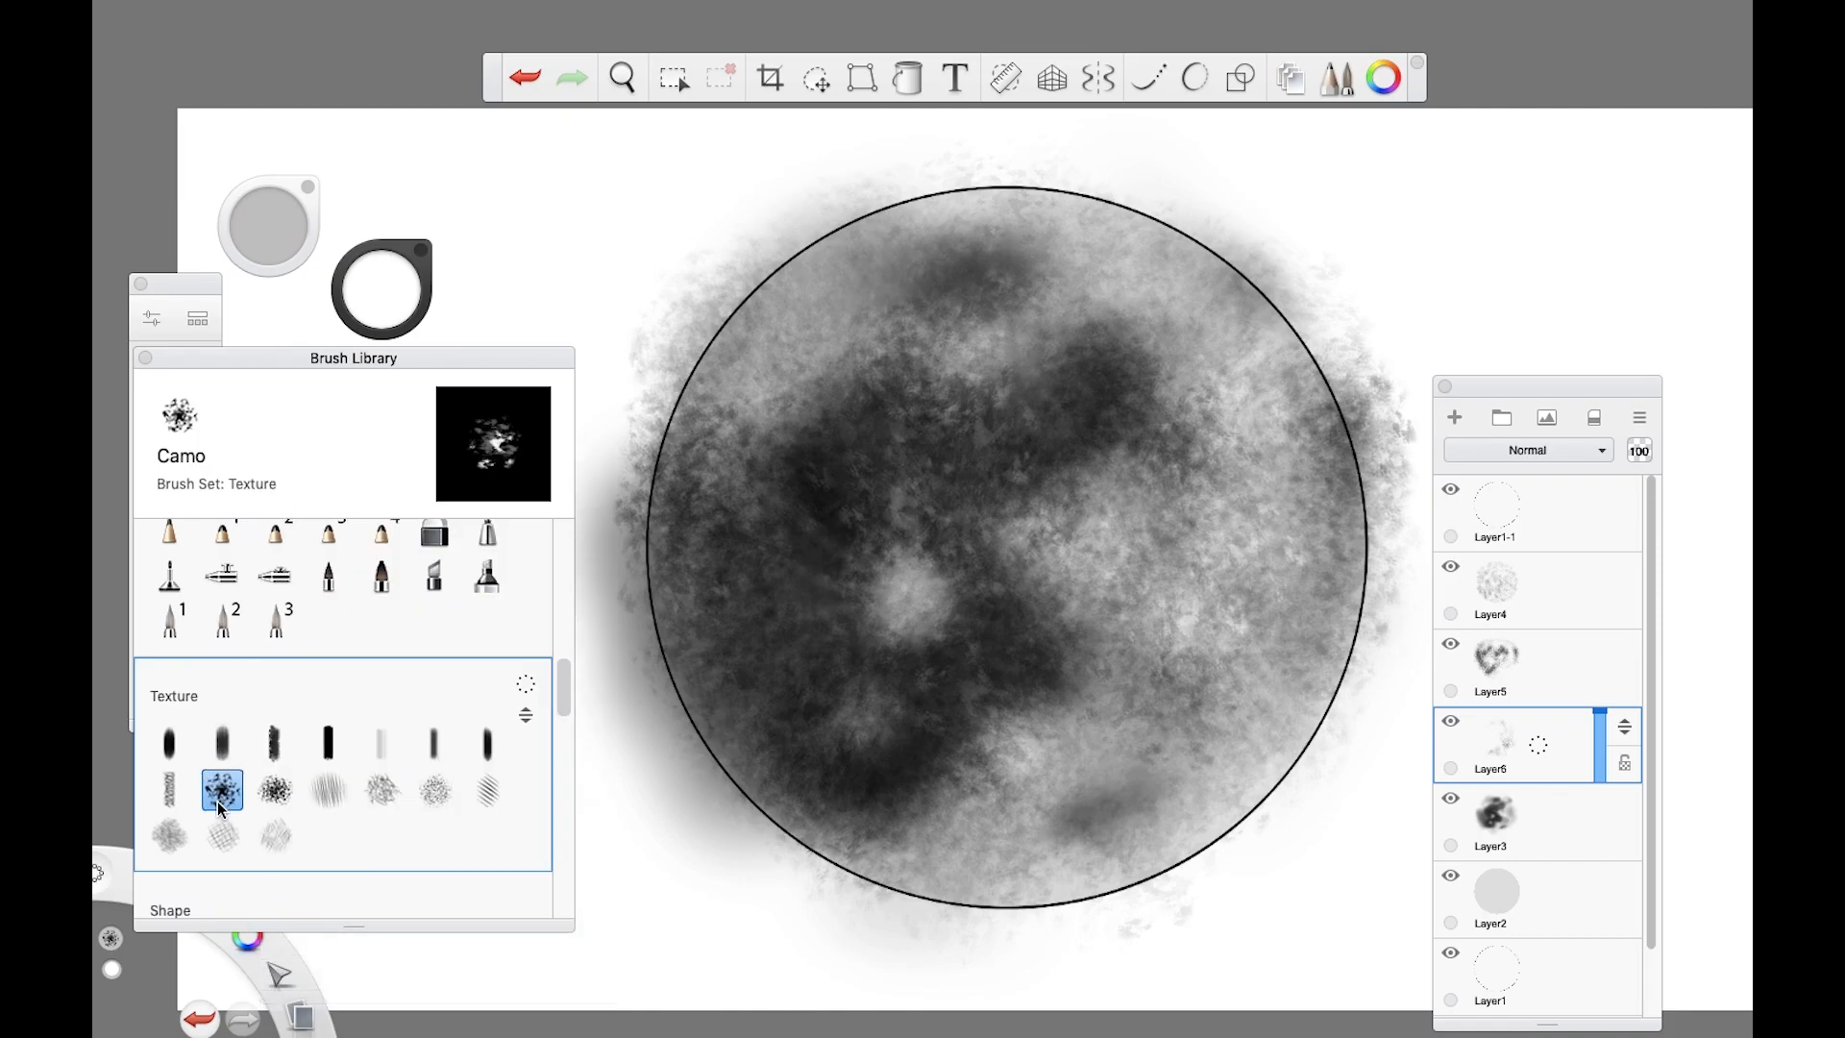
click(486, 784)
scroll(553, 634, up, 5)
click(434, 586)
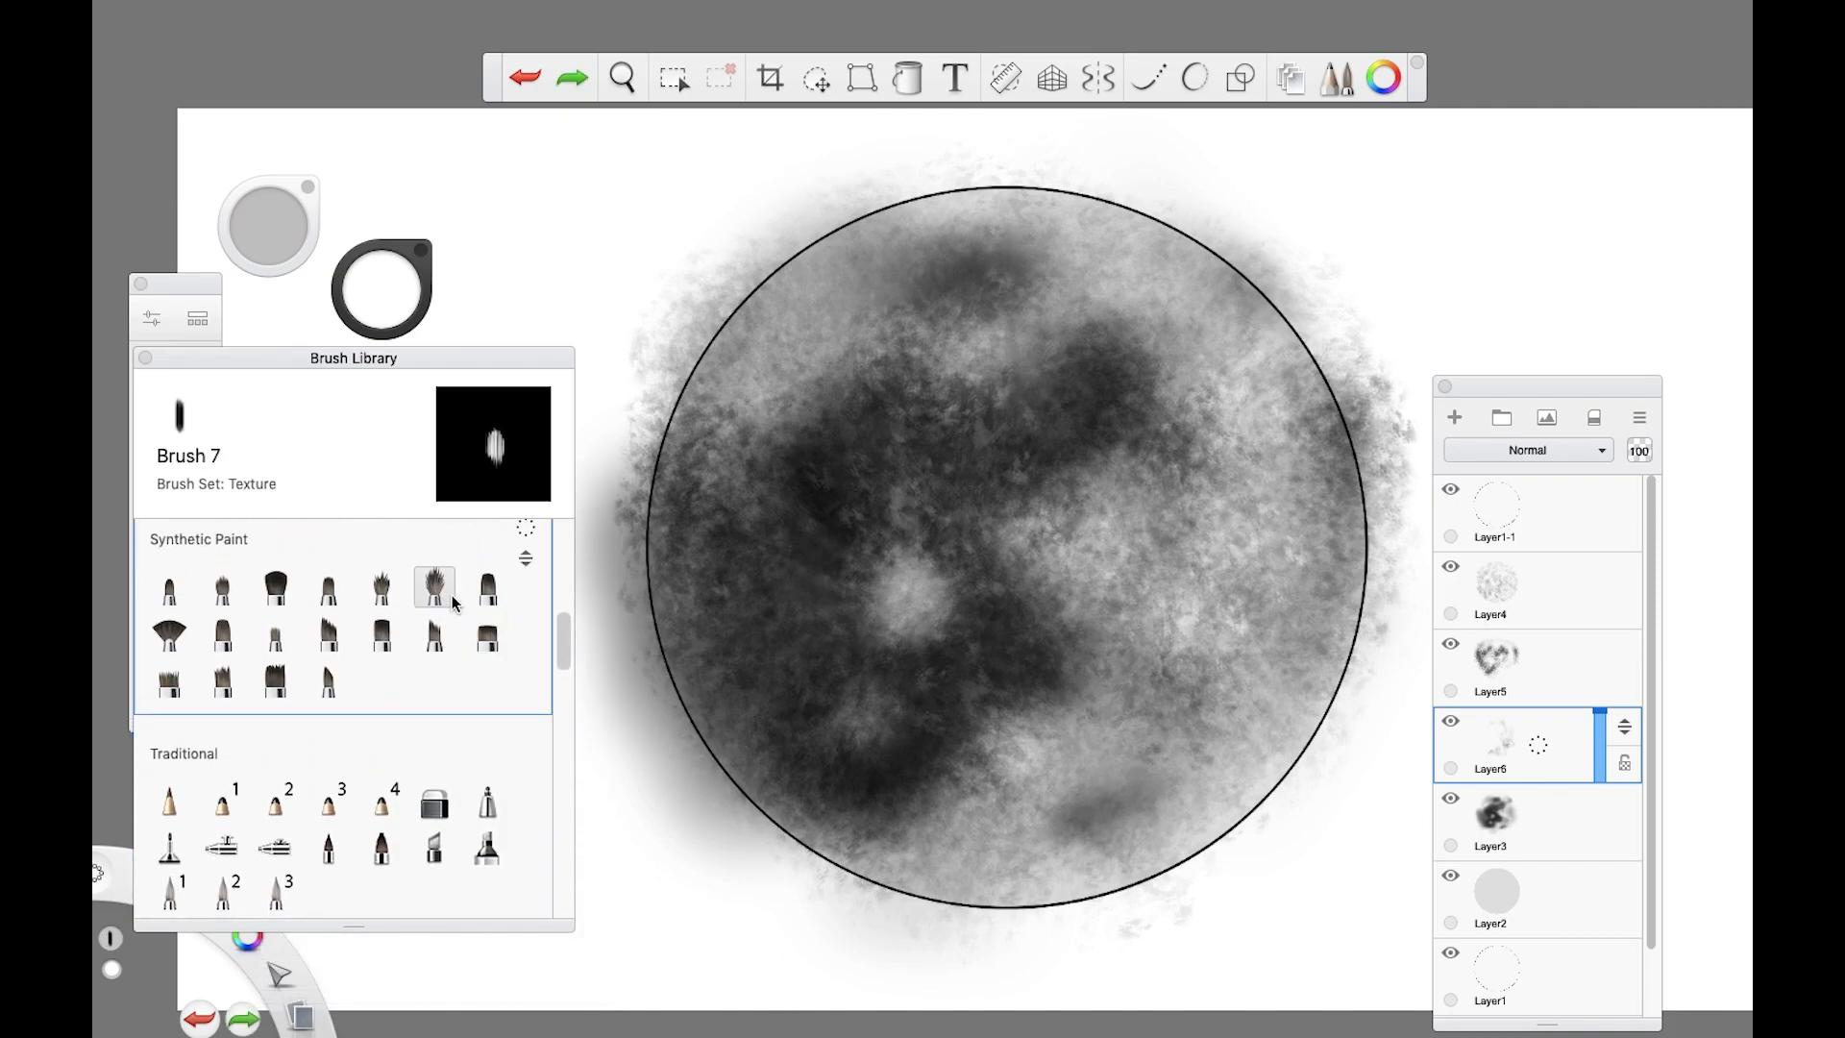
drag(870, 624, 1063, 374)
key(ctrl+z)
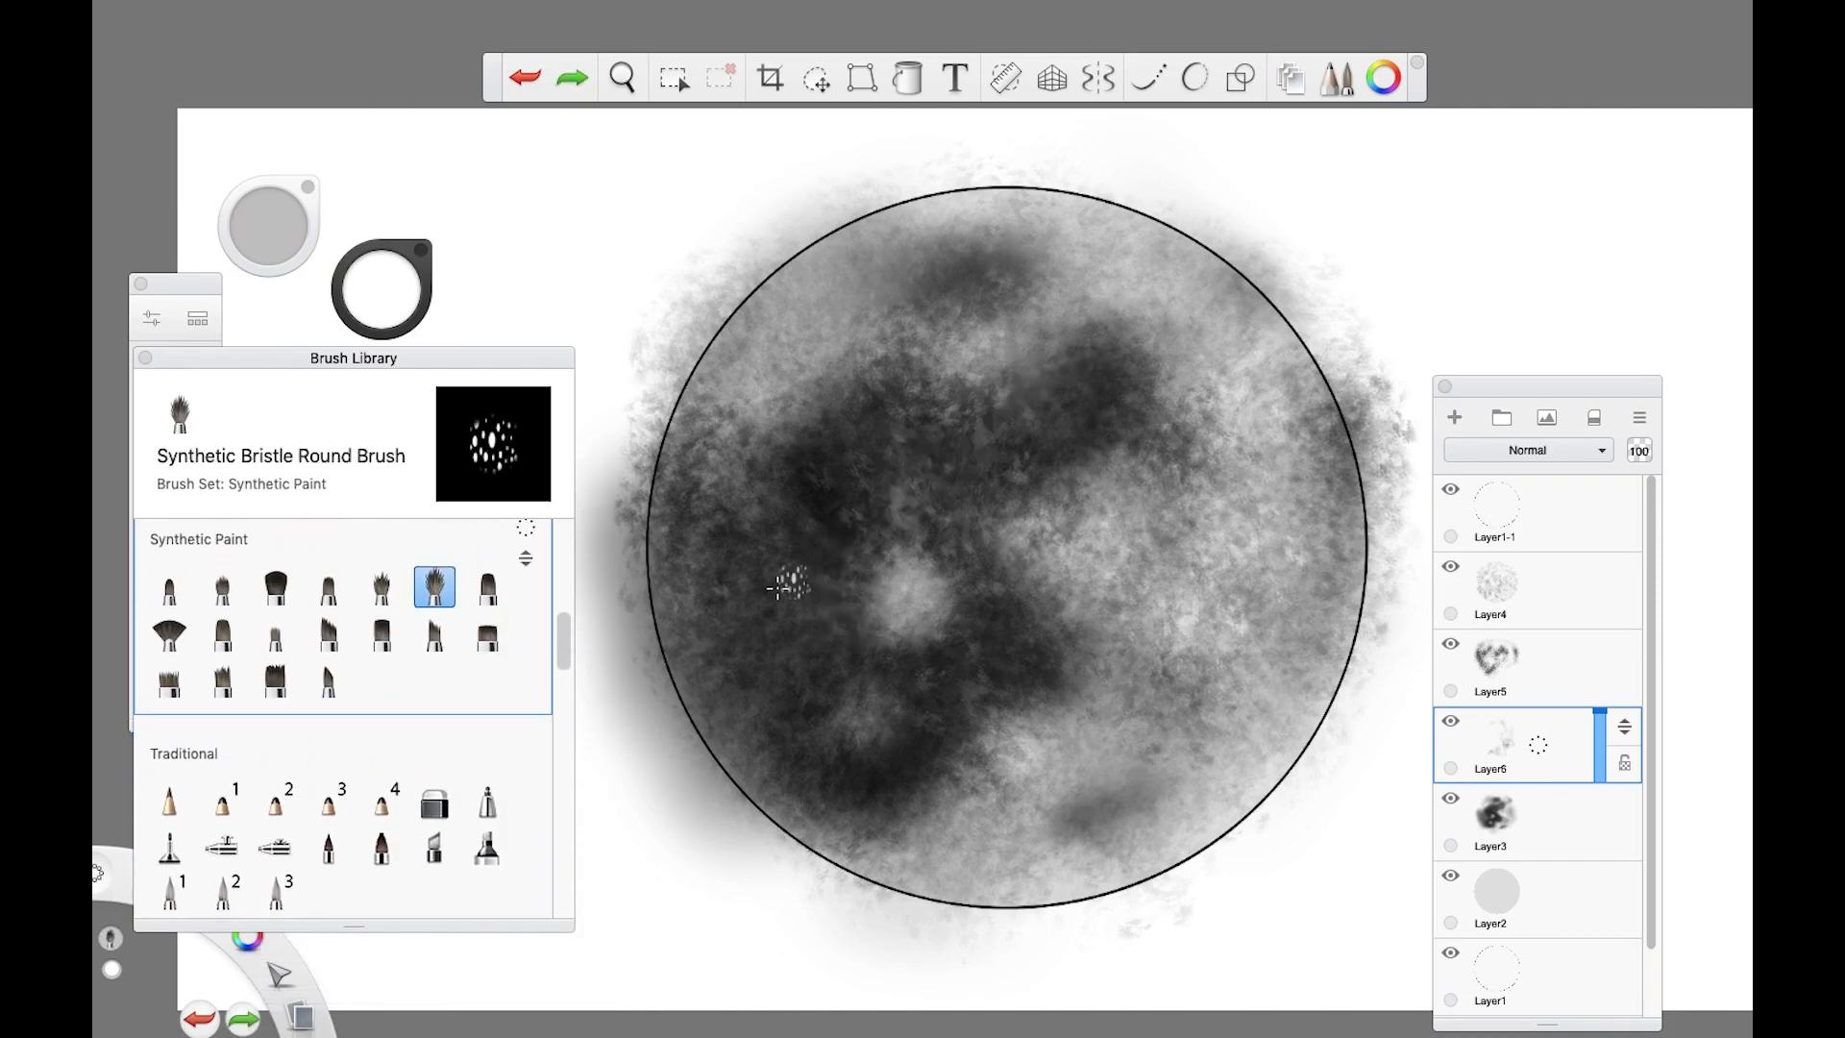
Step: Try white strokes across the dark area with Synthetic Soft Round Brush 2 and the Synthetic Coarse Angular Brush, undoing each one
click(222, 586)
click(903, 581)
drag(886, 593, 1023, 394)
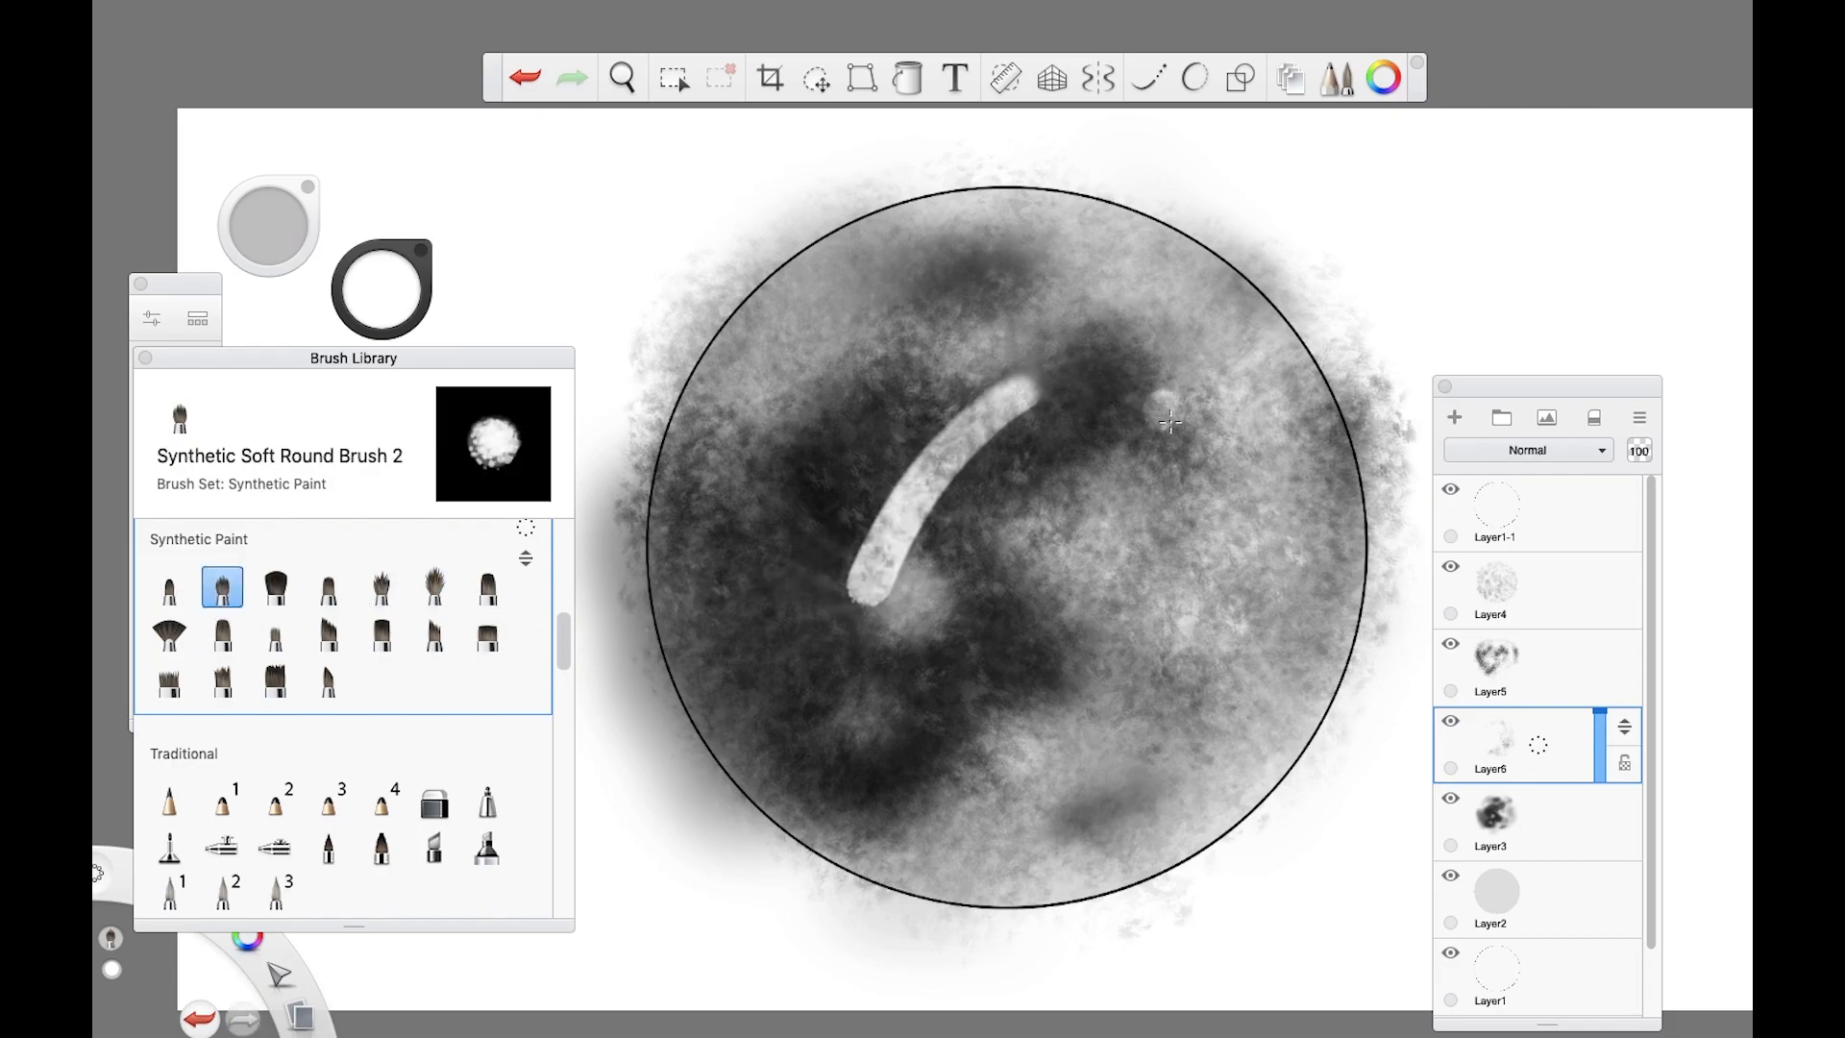
key(ctrl+z)
click(434, 634)
drag(783, 574, 1020, 422)
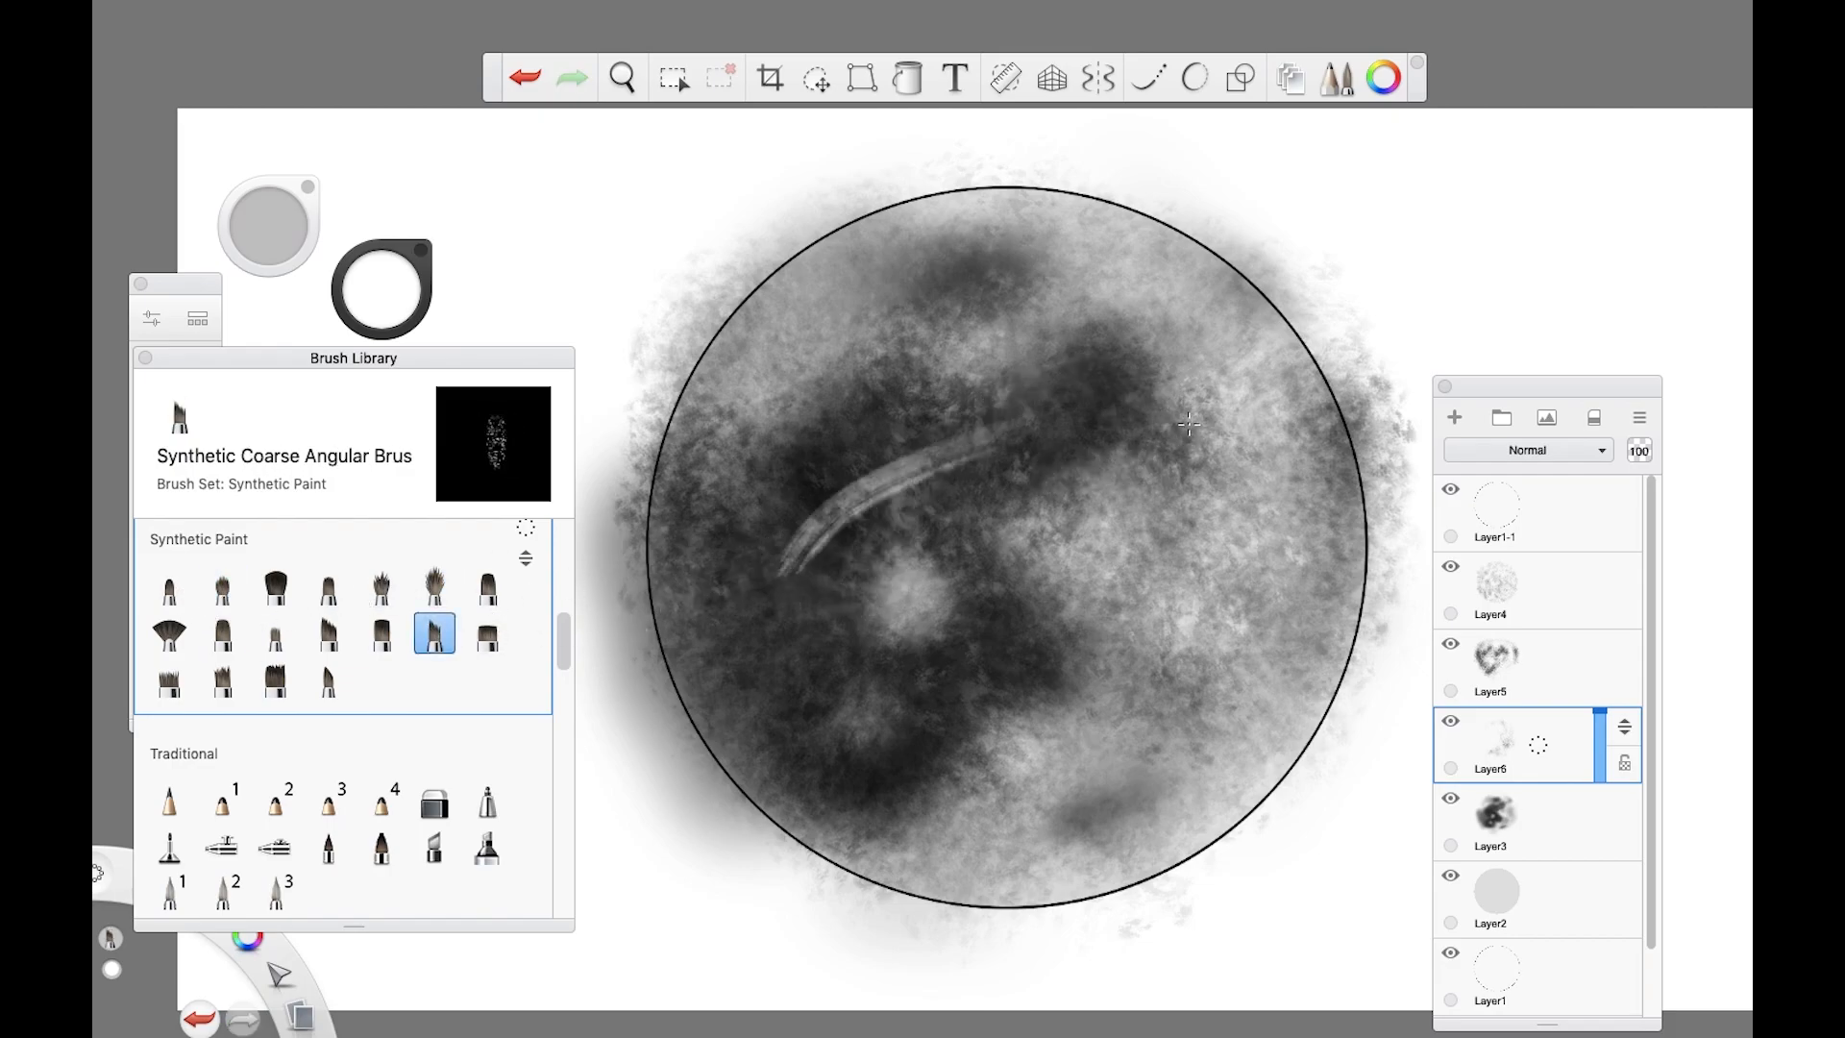
key(ctrl+z)
Step: Reselect the Synthetic Bristle Round Brush at a slightly larger size and add a new layer directly above Layer6
scroll(336, 634, up, 1)
click(435, 634)
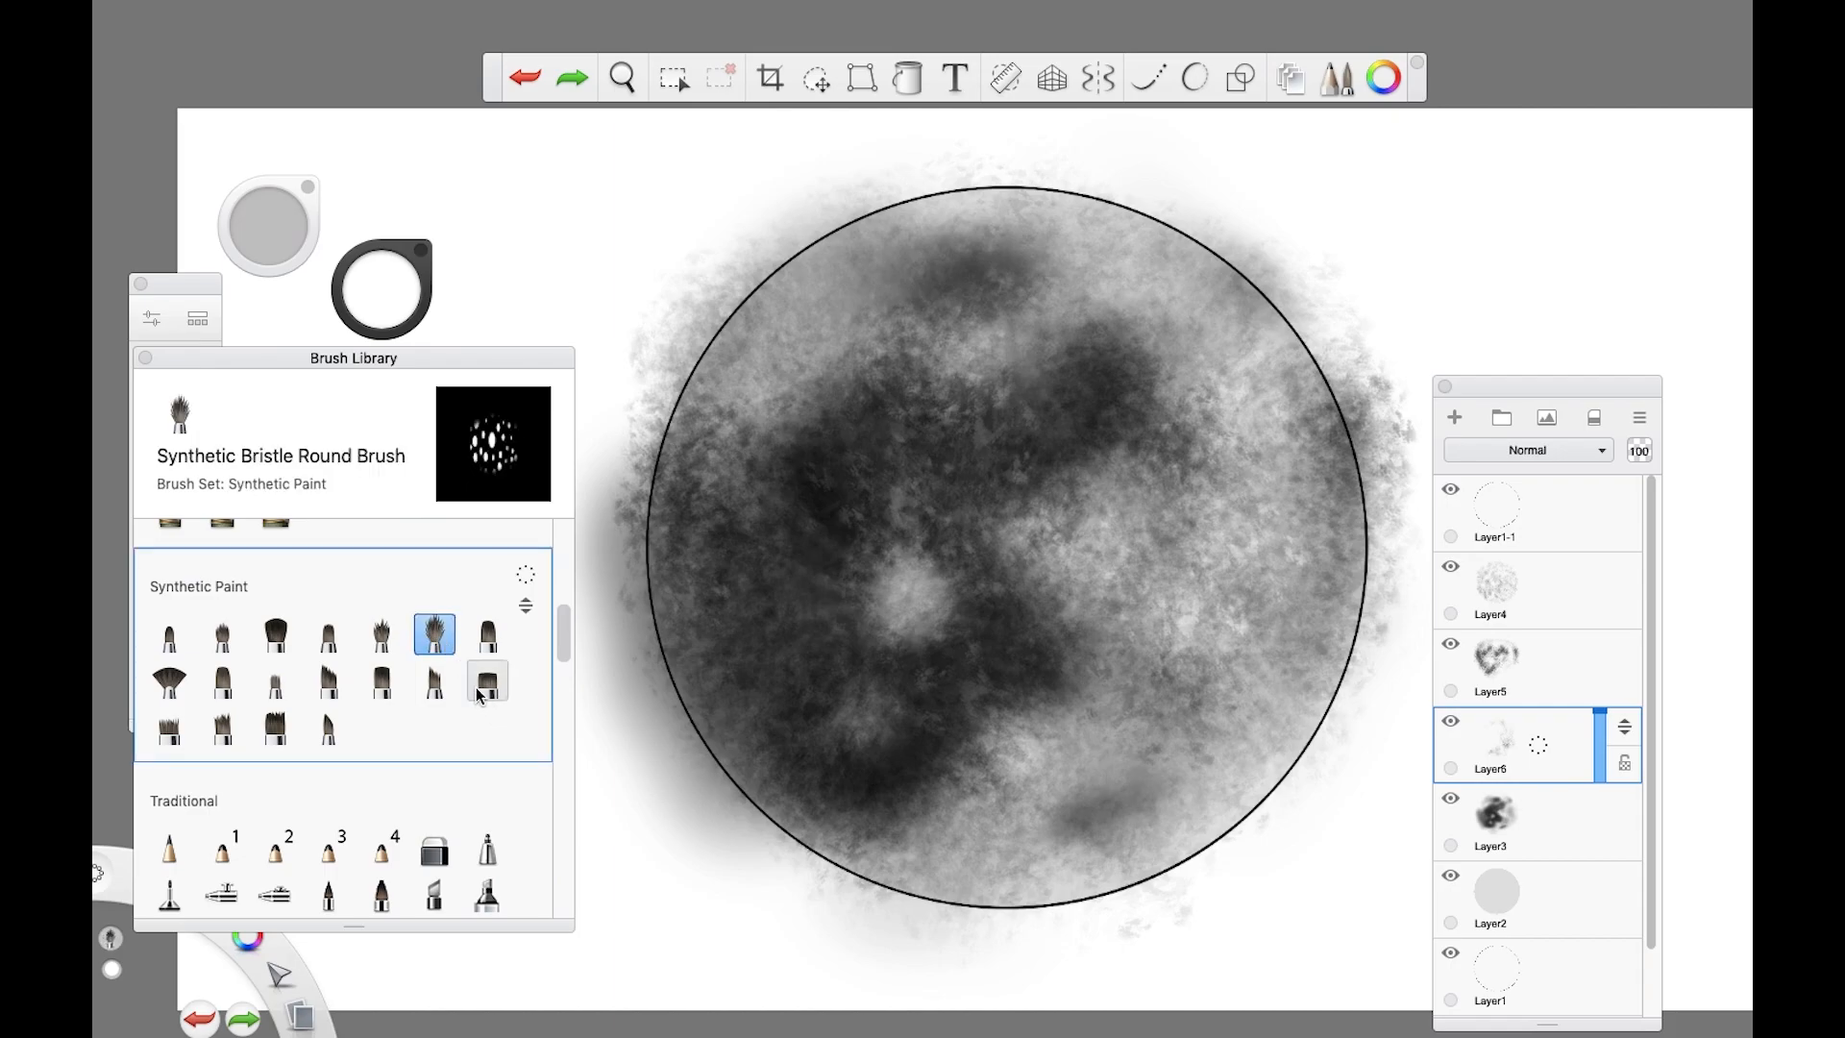
double_click(434, 632)
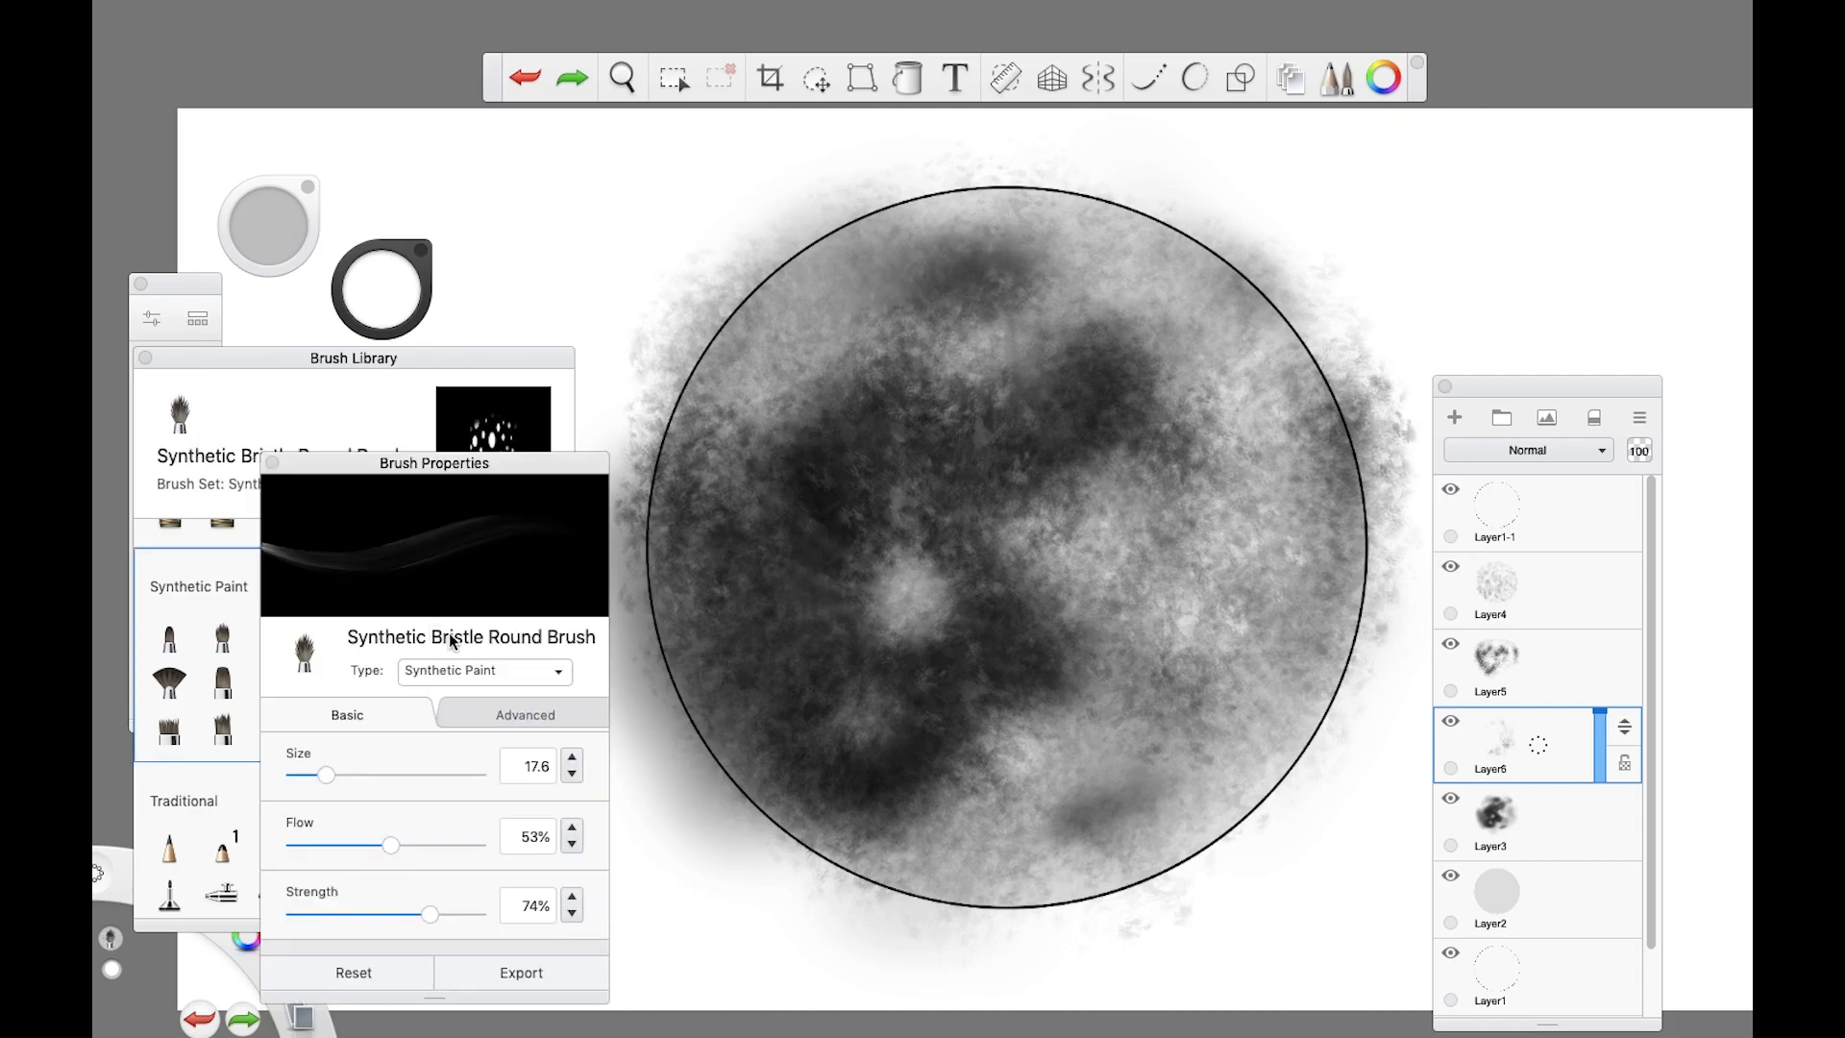
mouse_move(322, 765)
mouse_down()
mouse_move(403, 774)
mouse_move(338, 770)
mouse_up()
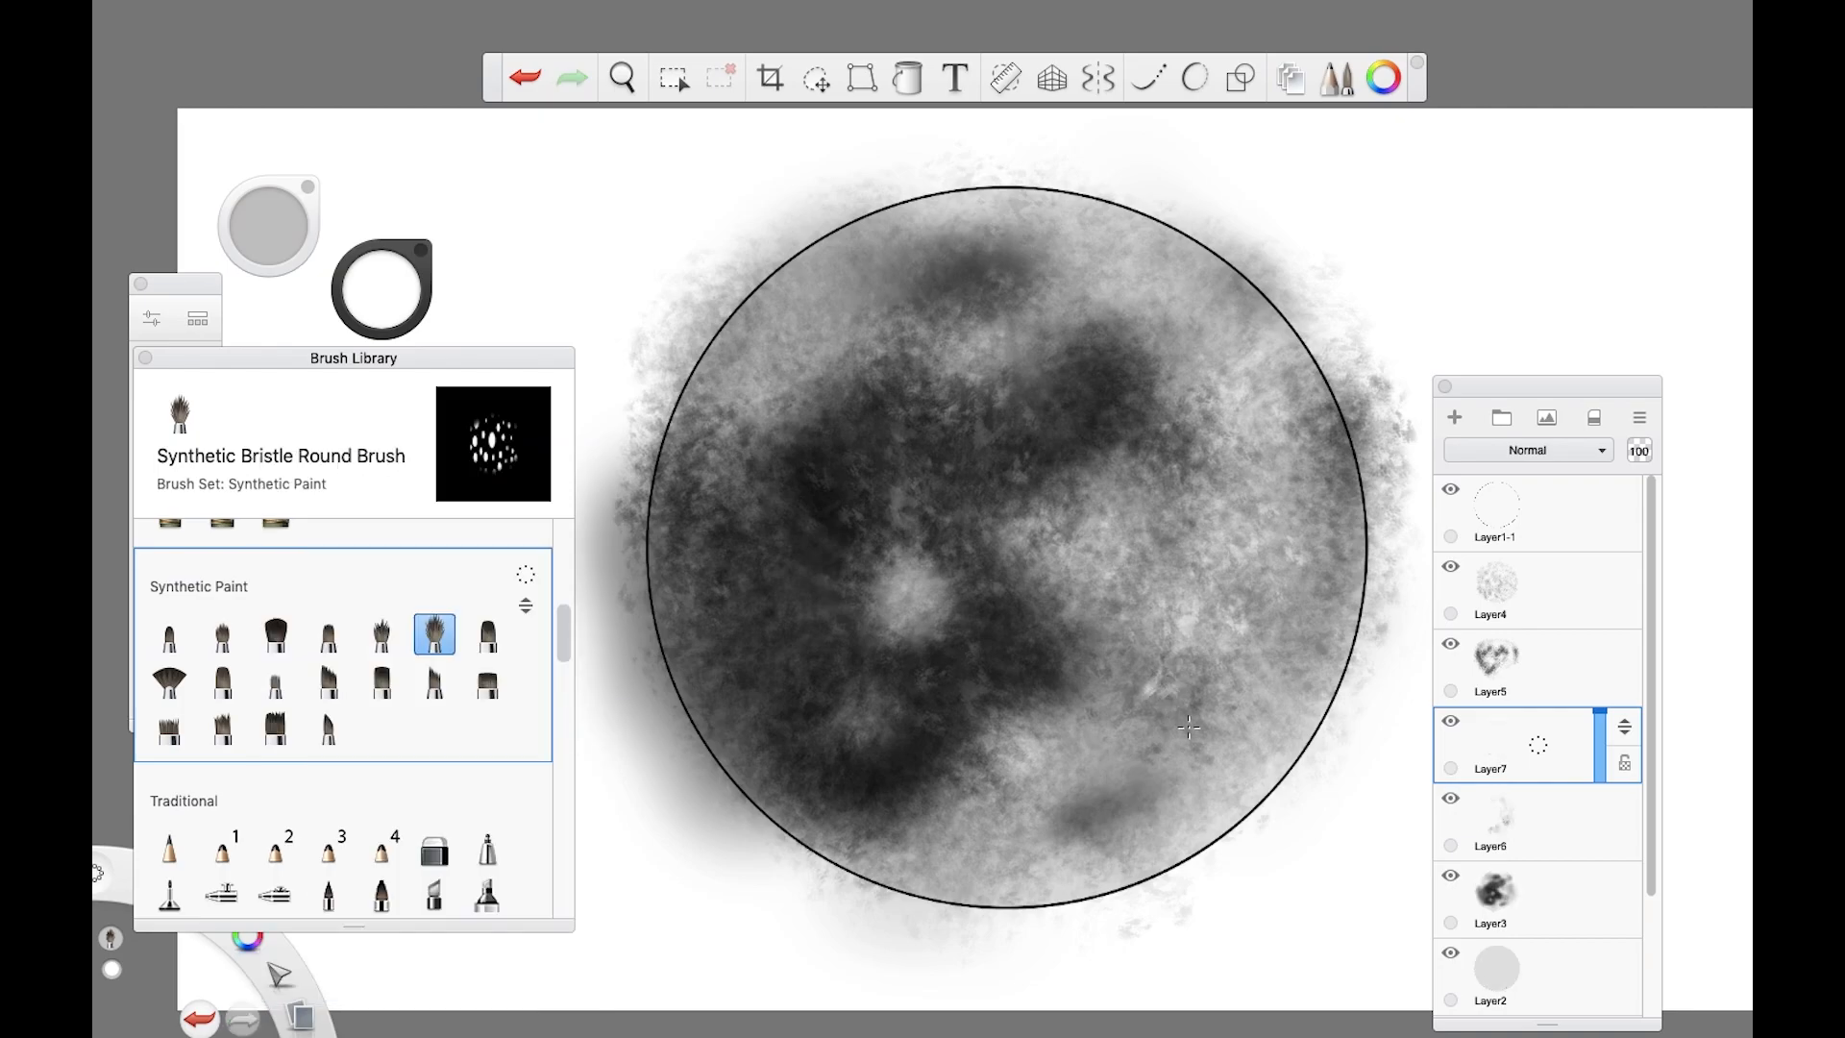
Step: Paint white rays on Layer7 radiating from the crater in the moon's lower-right area, with long ones reaching upward and toward the lower left
drag(1149, 715, 1071, 769)
mouse_move(1155, 710)
mouse_down()
mouse_move(1066, 765)
mouse_move(1100, 728)
mouse_up()
drag(1157, 696, 1039, 705)
mouse_move(1140, 696)
mouse_down()
mouse_move(1111, 664)
mouse_move(1194, 609)
mouse_move(1196, 507)
mouse_up()
drag(1166, 701, 1177, 553)
drag(1170, 692, 1155, 474)
mouse_move(1161, 665)
mouse_down()
mouse_move(1132, 477)
mouse_move(1114, 569)
mouse_move(1076, 545)
mouse_move(1063, 604)
mouse_up()
drag(1144, 697, 1038, 677)
drag(1172, 678, 1004, 836)
mouse_move(1153, 711)
mouse_down()
mouse_move(982, 847)
mouse_move(947, 690)
mouse_up()
mouse_move(1148, 721)
mouse_down()
mouse_move(1315, 693)
mouse_move(1188, 708)
mouse_move(1299, 725)
mouse_move(1195, 694)
mouse_move(1322, 578)
mouse_move(1162, 715)
mouse_move(1278, 465)
mouse_move(1247, 349)
mouse_move(1139, 344)
mouse_up()
drag(1153, 672, 1071, 375)
Step: Paint short white rays in all directions around the bright crater left of the moon's centre
mouse_move(905, 574)
mouse_down()
mouse_move(865, 501)
mouse_move(815, 514)
mouse_move(786, 567)
mouse_up()
mouse_move(906, 580)
mouse_down()
mouse_move(794, 588)
mouse_move(824, 630)
mouse_up()
drag(905, 580, 908, 659)
drag(905, 577, 922, 508)
mouse_move(905, 575)
mouse_down()
mouse_move(907, 504)
mouse_move(965, 567)
mouse_up()
mouse_move(939, 566)
mouse_down()
mouse_move(999, 548)
mouse_move(982, 605)
mouse_up()
mouse_move(909, 586)
mouse_down()
mouse_move(982, 661)
mouse_move(942, 673)
mouse_up()
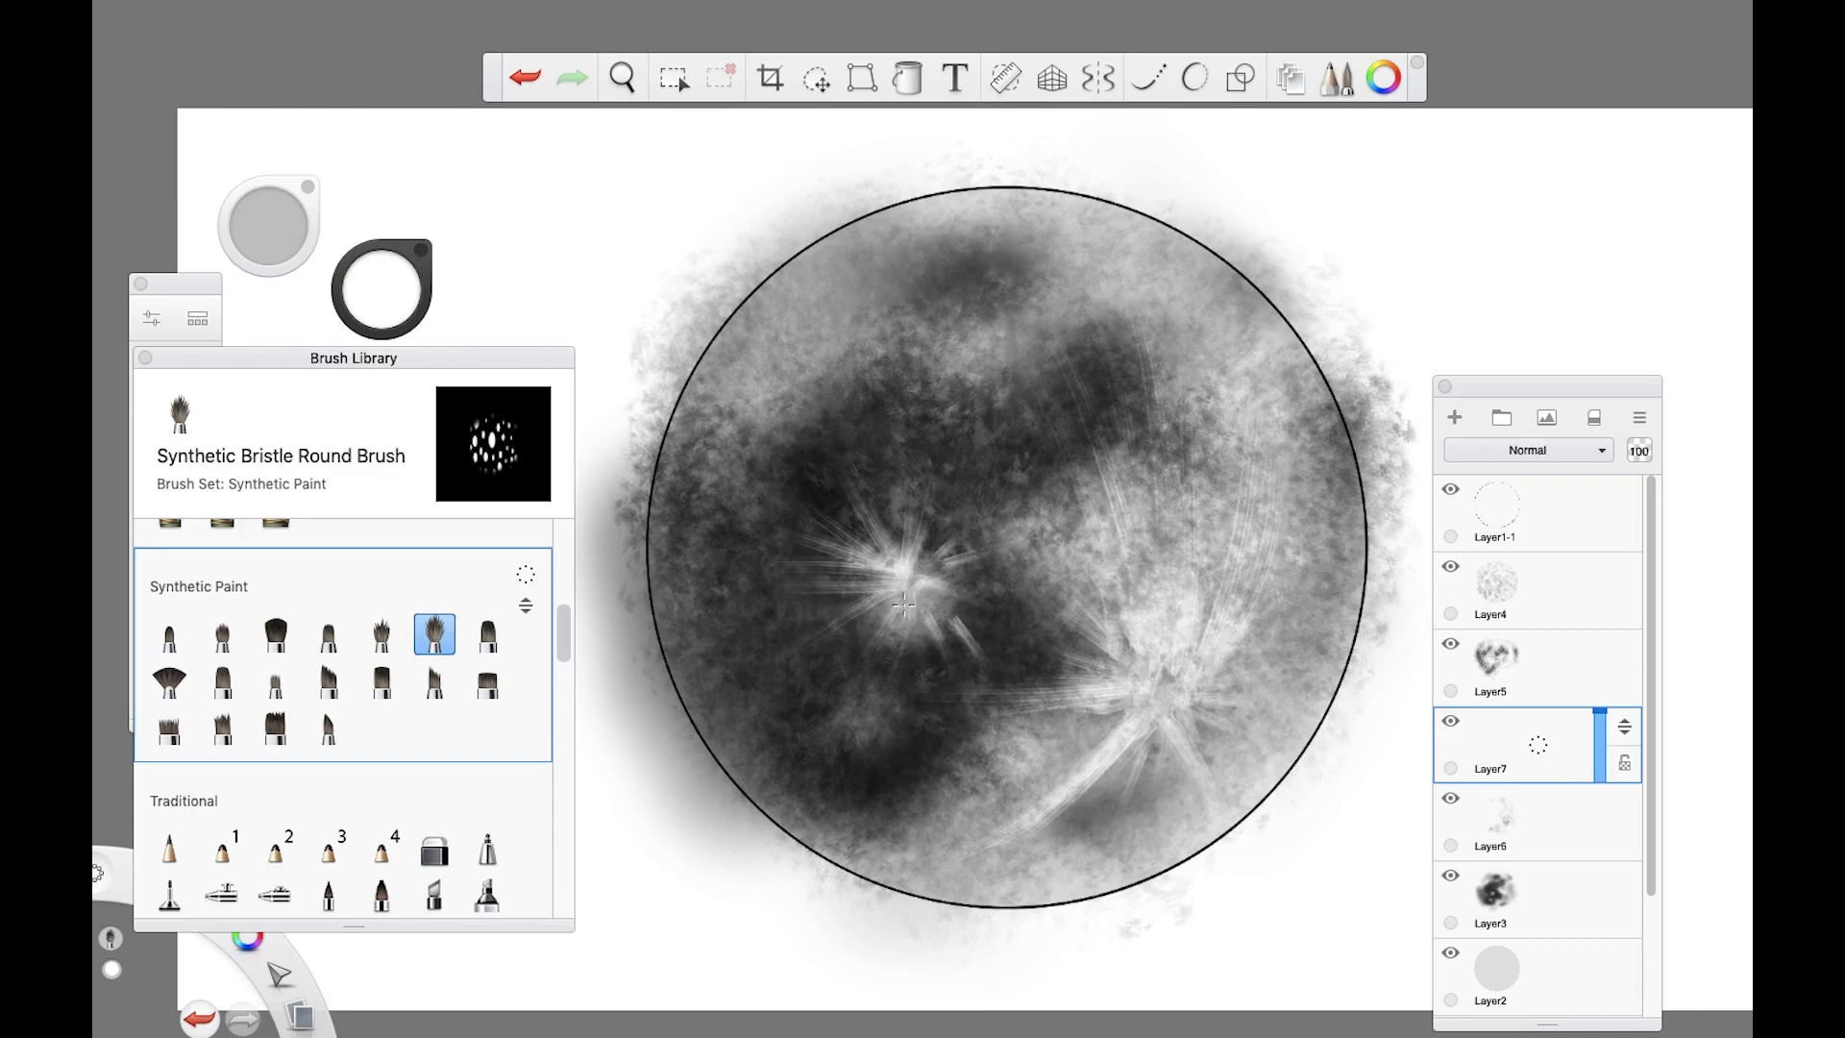
Step: Add long, faint broken rays from the lower-right crater toward the moon's top and upper-left area
drag(1143, 668, 1013, 385)
mouse_move(1143, 678)
mouse_down()
mouse_move(1045, 641)
mouse_move(1040, 543)
mouse_move(874, 308)
mouse_up()
drag(1009, 269, 957, 232)
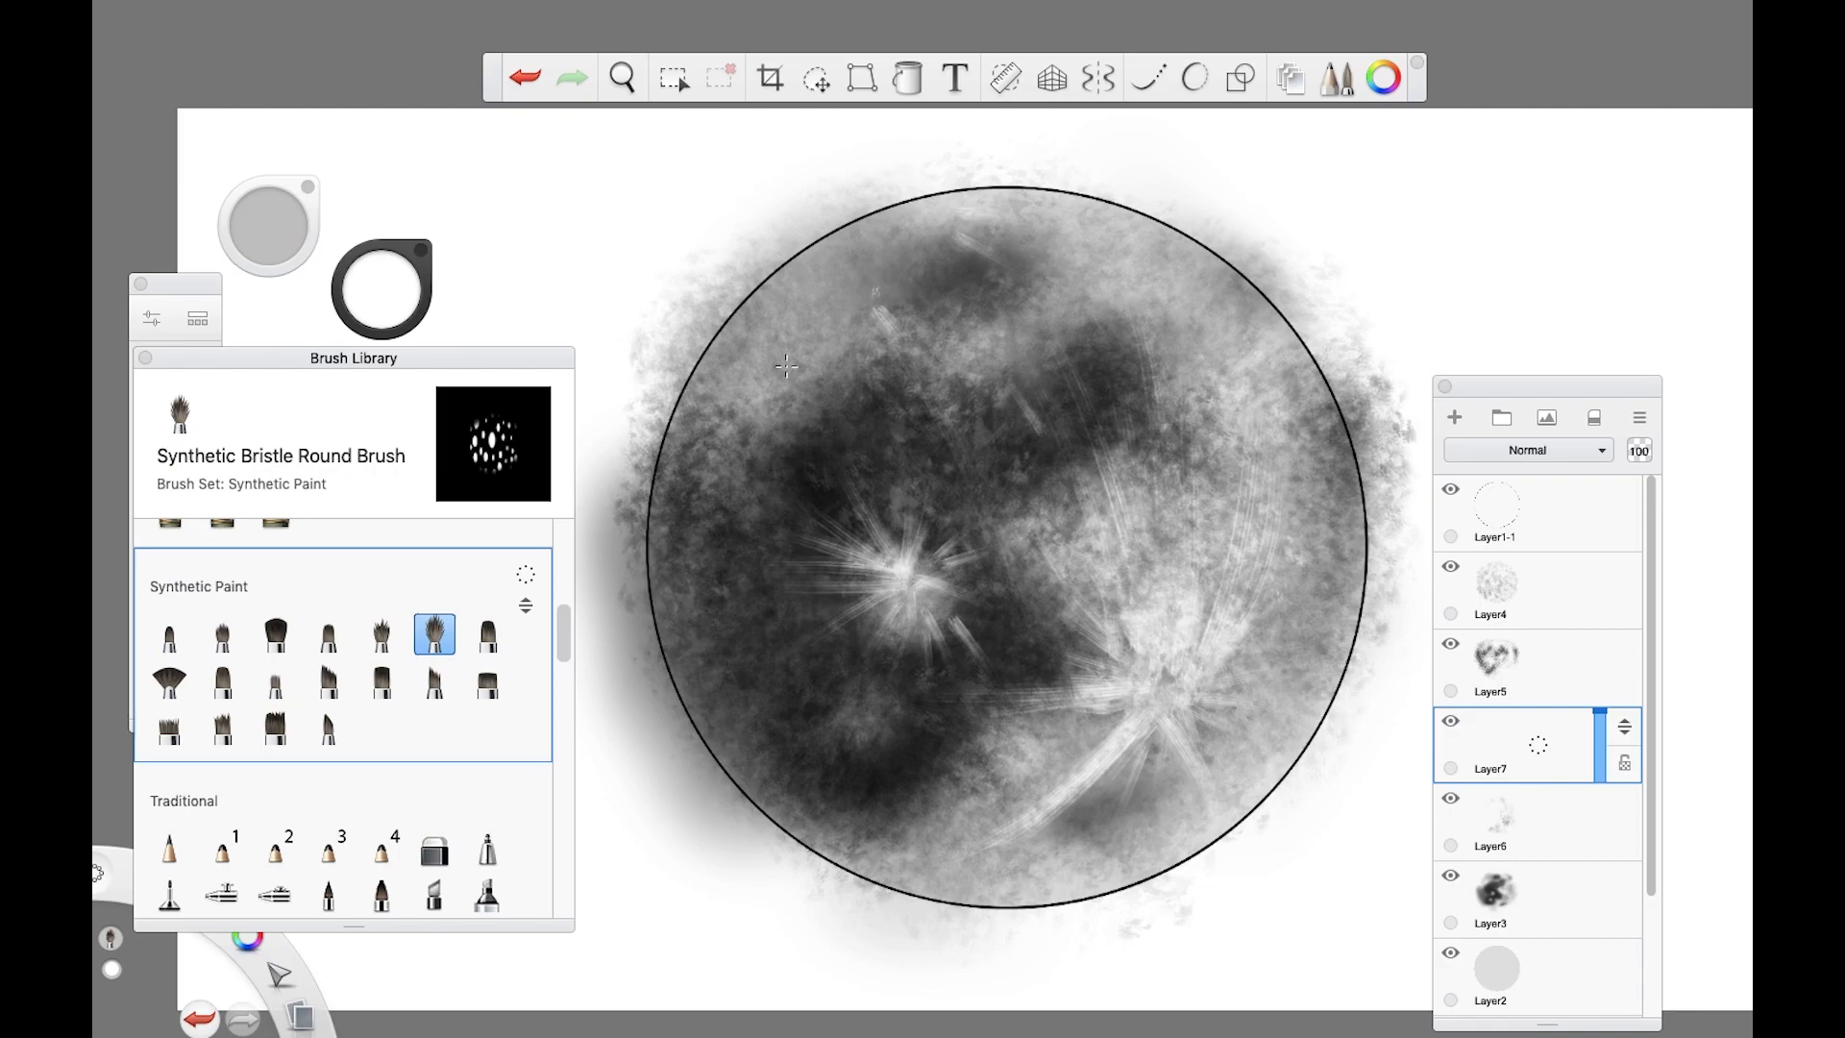
Step: Paint short white rays around the small crater in the moon's lower-left dark area
drag(847, 707, 799, 630)
mouse_move(841, 707)
mouse_down()
mouse_move(771, 629)
mouse_move(842, 625)
mouse_up()
mouse_move(862, 709)
mouse_down()
mouse_move(901, 650)
mouse_move(948, 681)
mouse_up()
drag(880, 701, 946, 696)
mouse_move(879, 711)
mouse_down()
mouse_move(937, 728)
mouse_move(903, 753)
mouse_up()
Step: Add more white rays around the lower-right crater toward the lower left and right edge, and close the brush library
mouse_move(1153, 692)
mouse_down()
mouse_move(1109, 730)
mouse_move(1042, 747)
mouse_up()
drag(1158, 720, 1088, 832)
drag(1218, 653, 1299, 500)
mouse_move(1174, 730)
mouse_down()
mouse_move(1143, 817)
mouse_move(1078, 853)
mouse_move(1017, 802)
mouse_move(1222, 745)
mouse_move(1251, 770)
mouse_up()
drag(1189, 717, 1284, 665)
drag(1197, 706, 1274, 653)
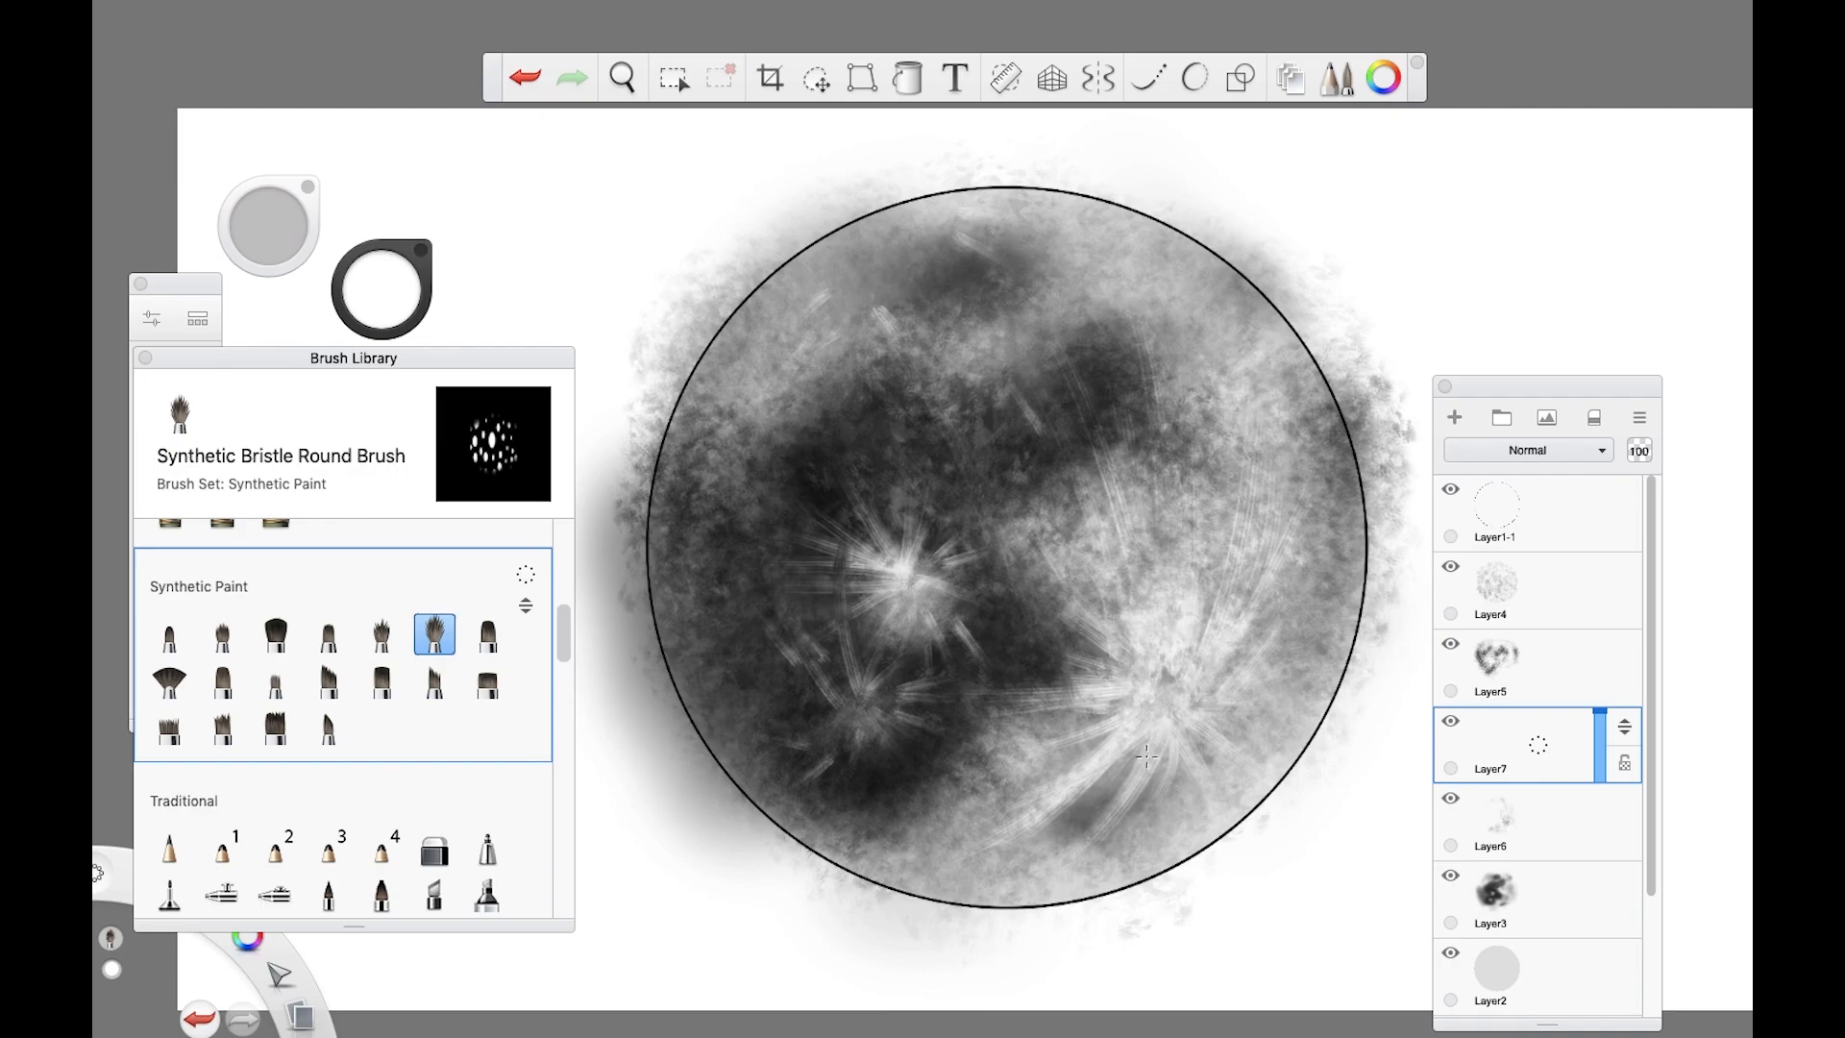
click(146, 358)
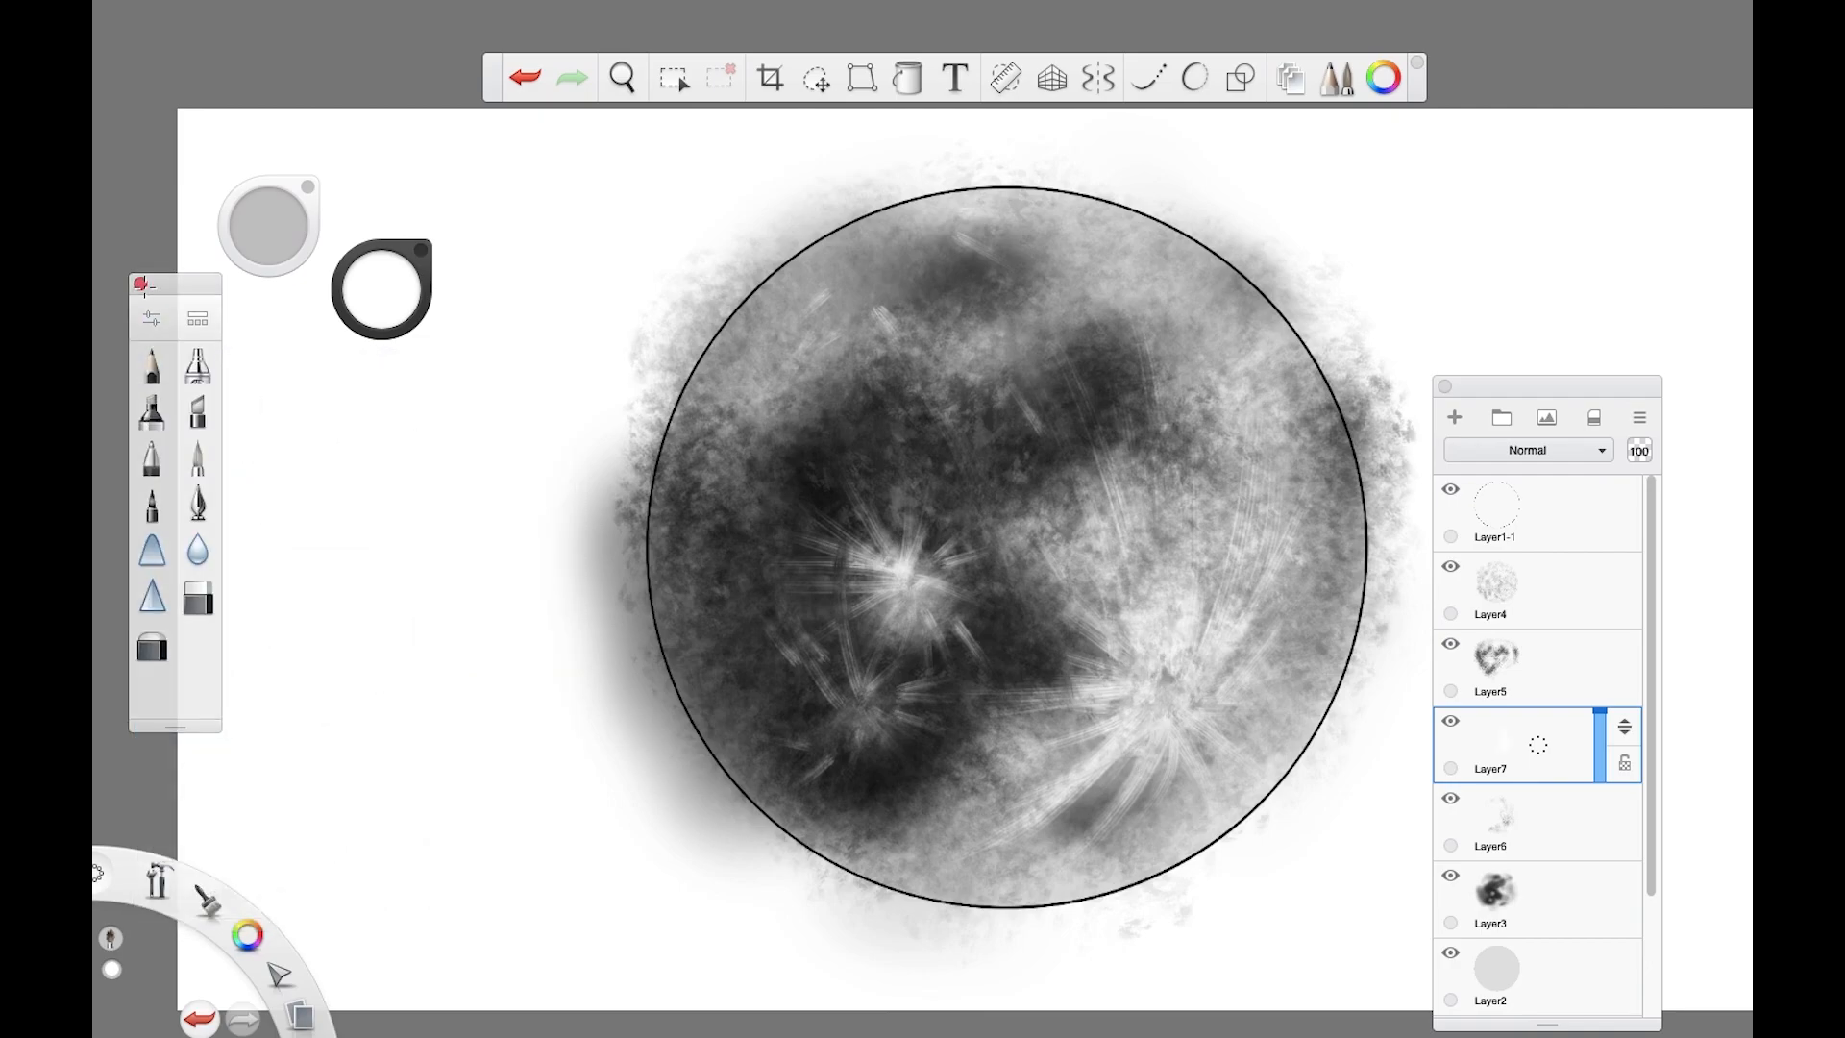
Step: Select the area outside the circle outline on Layer1 with the Magic Wand
key(space)
mouse_move(740, 775)
mouse_down()
mouse_move(610, 775)
mouse_move(700, 770)
mouse_up()
drag(1657, 727, 1668, 915)
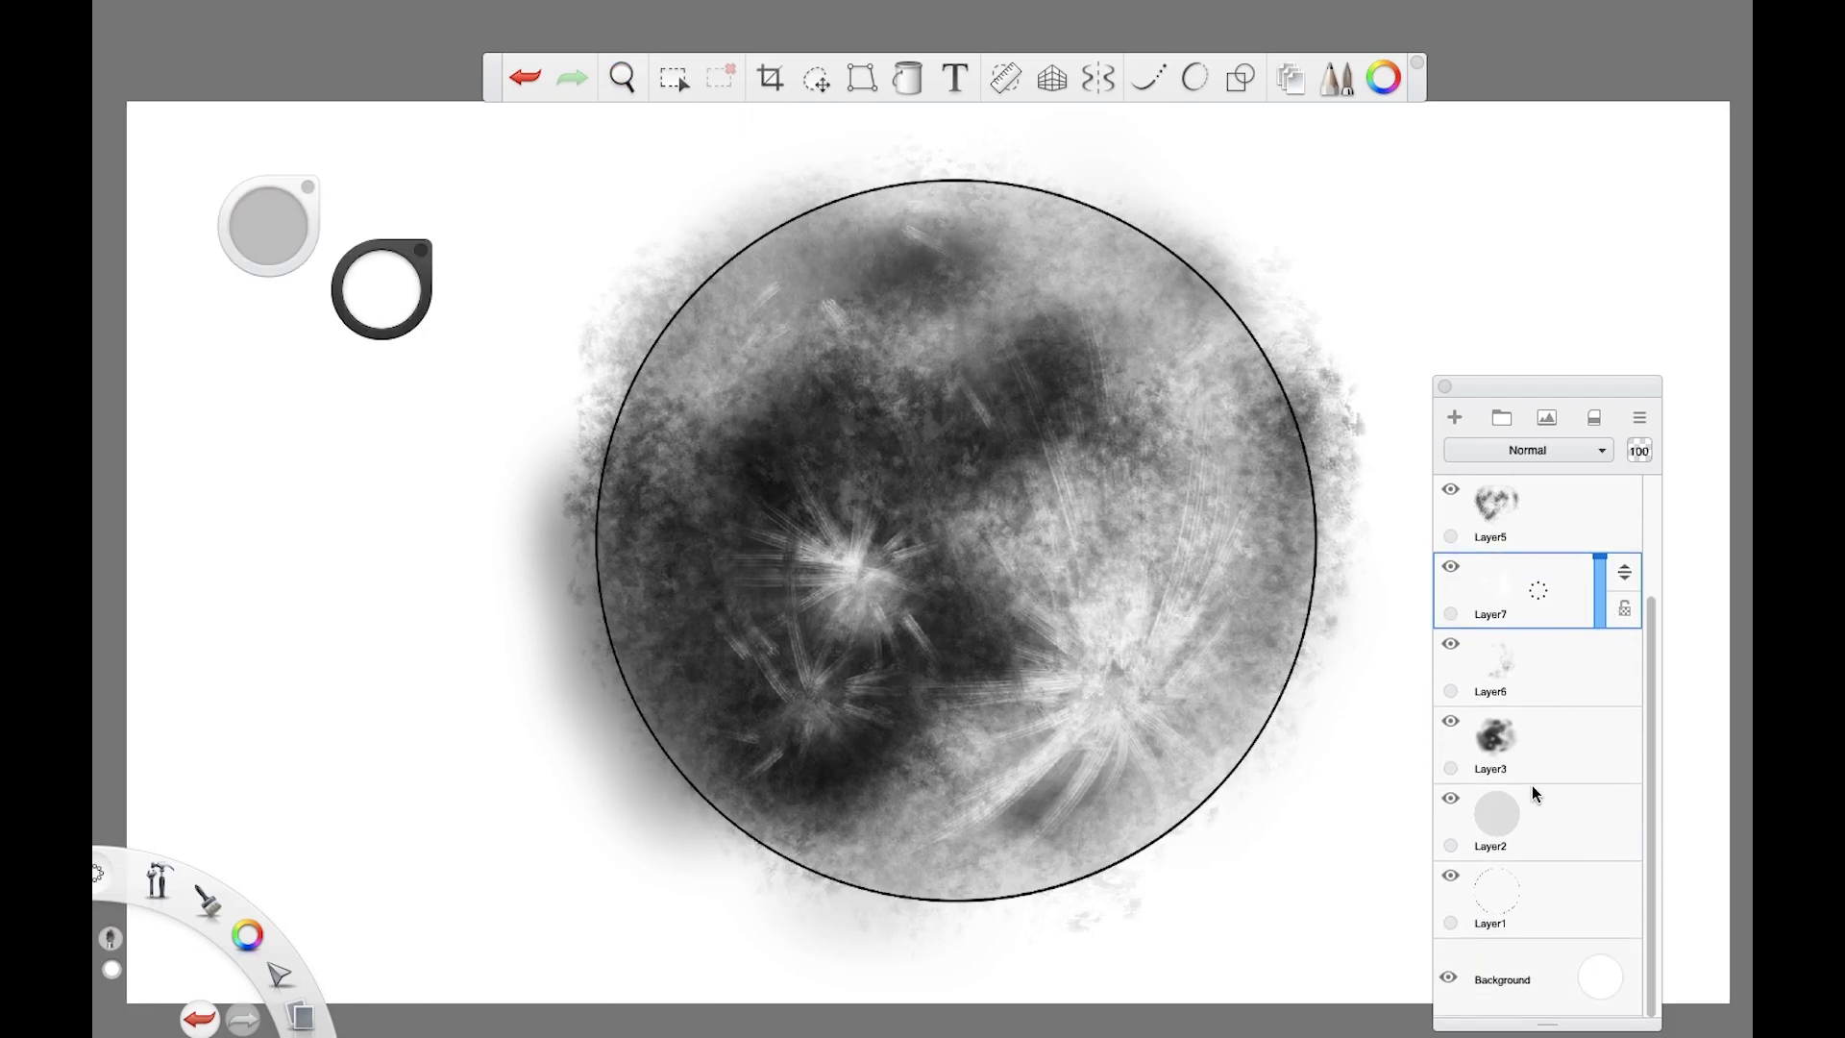
click(1520, 889)
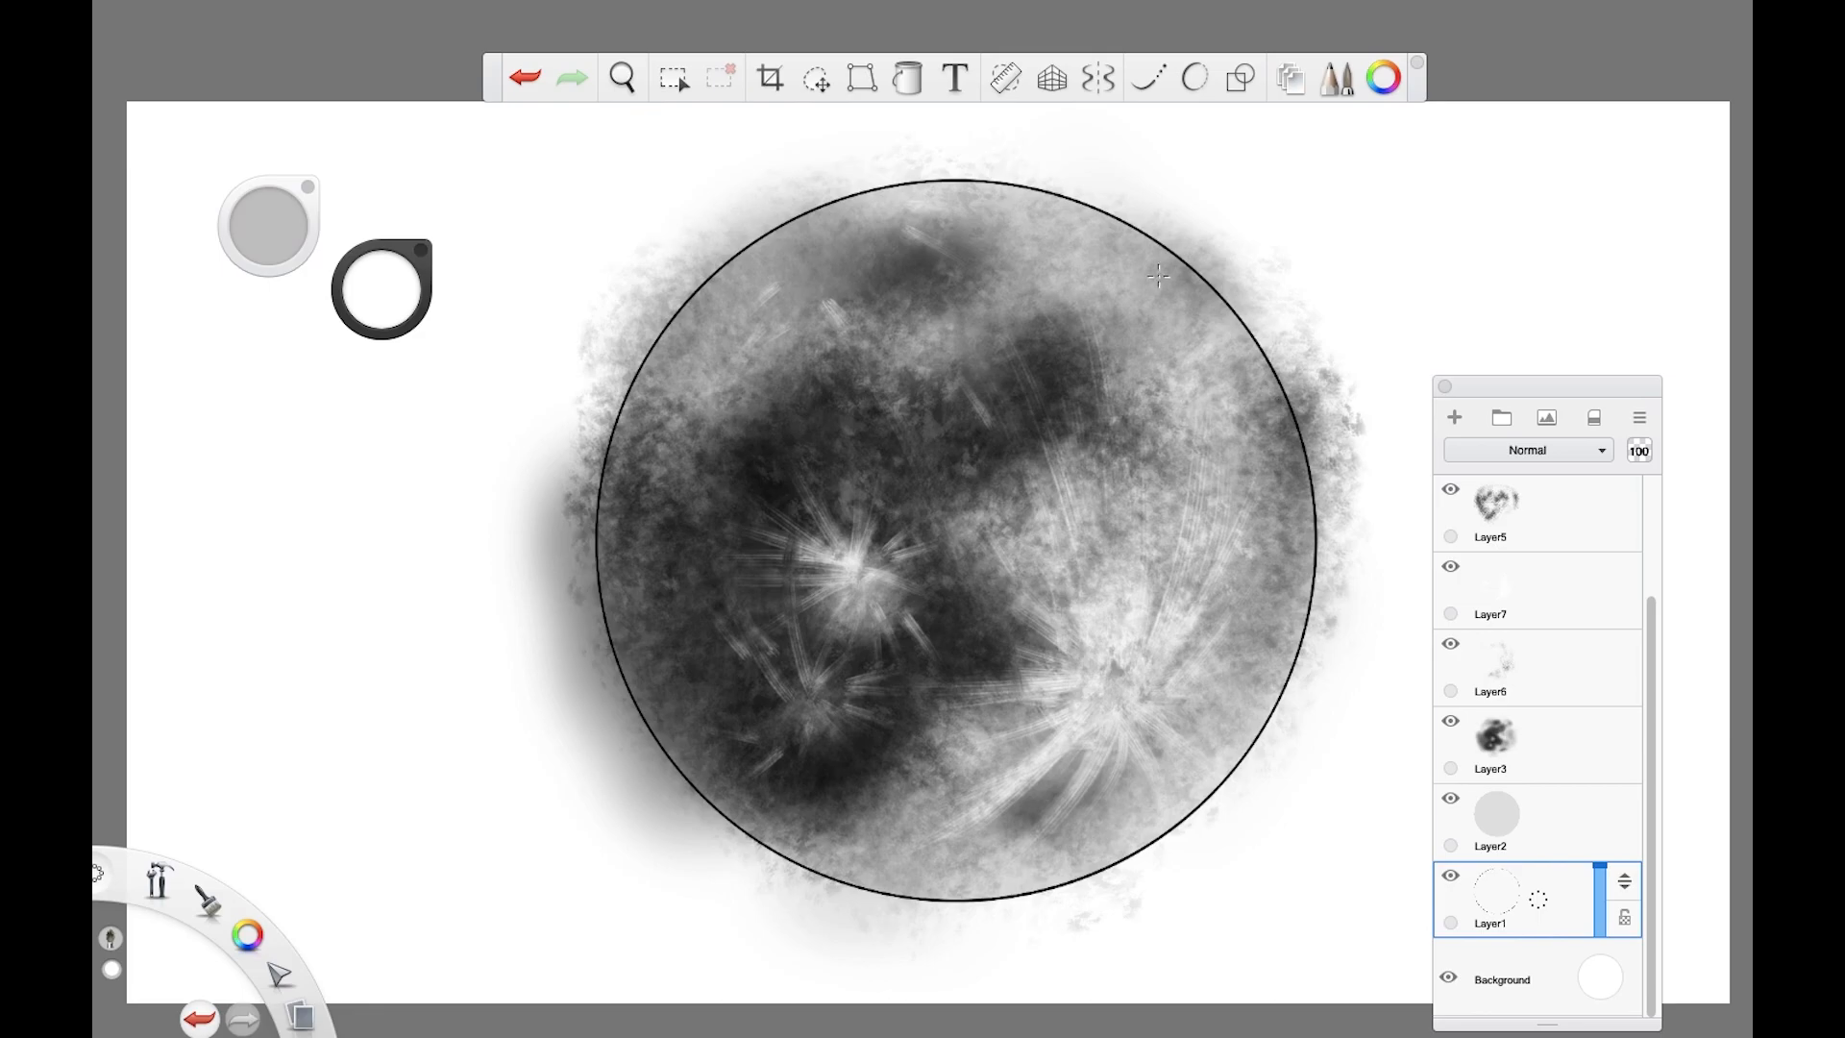
click(674, 77)
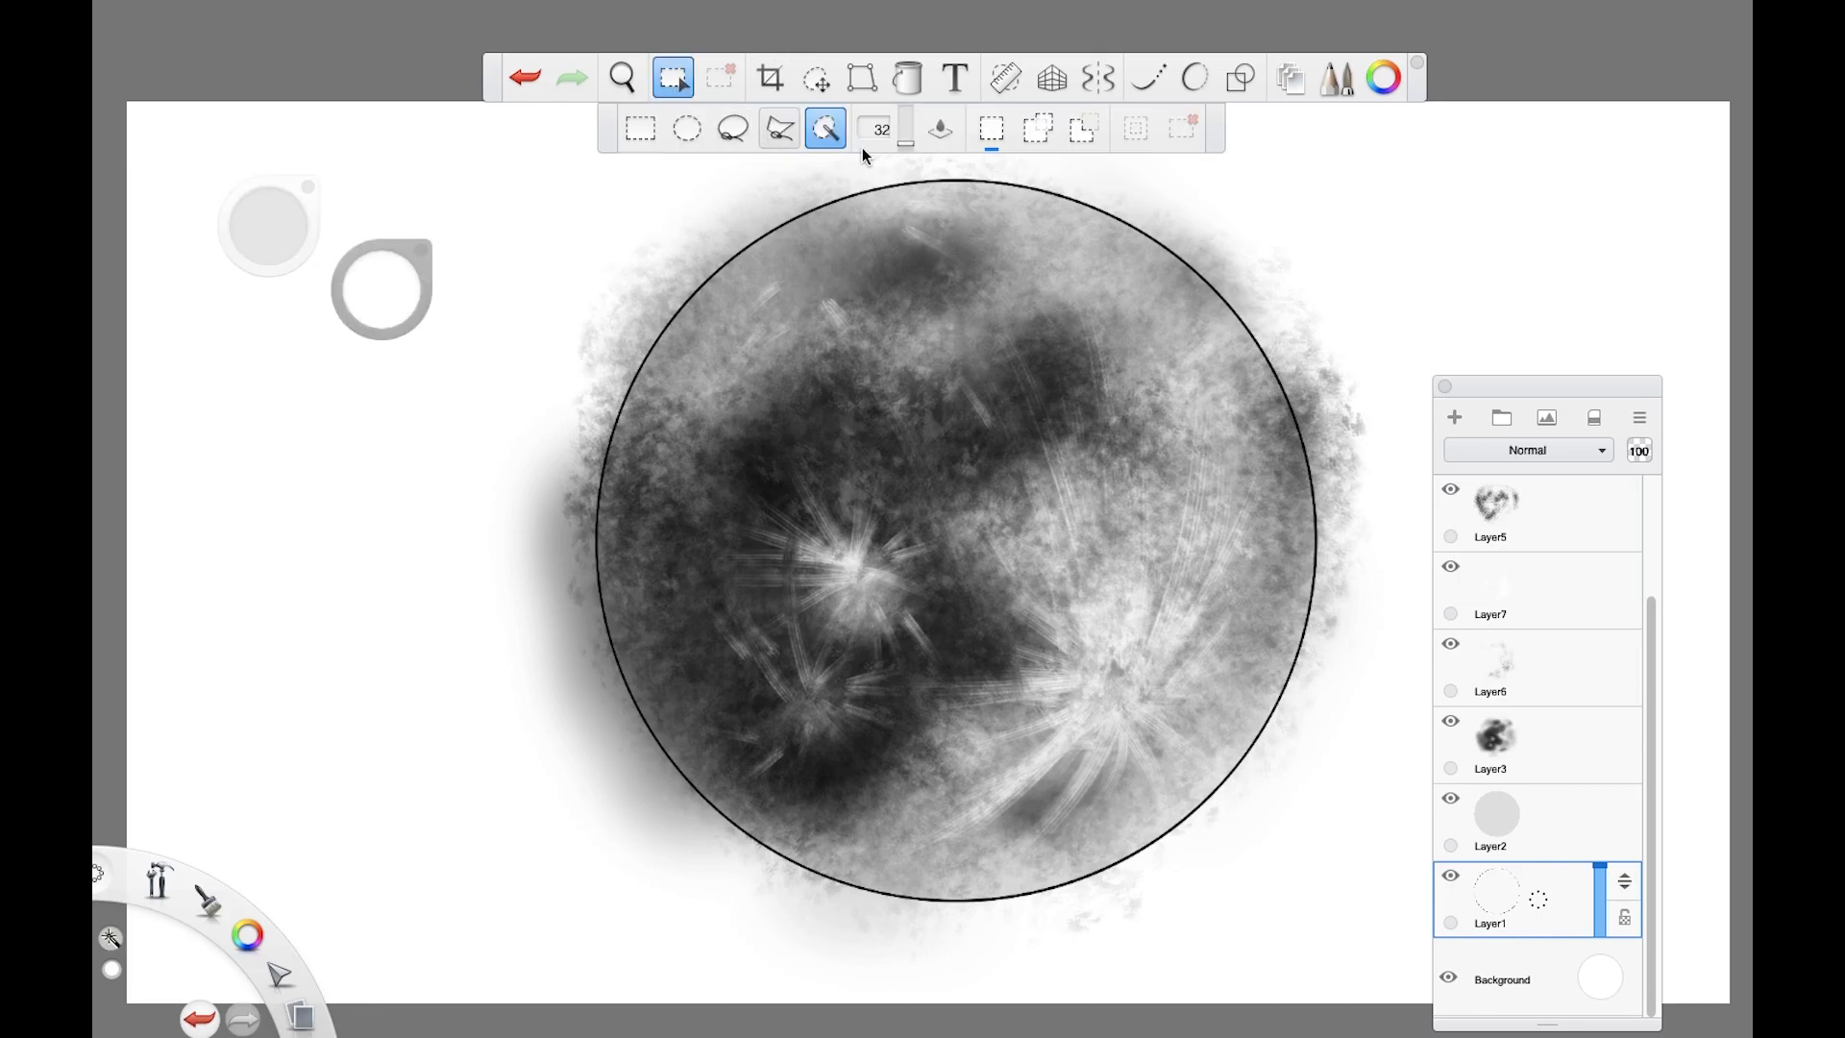
click(786, 203)
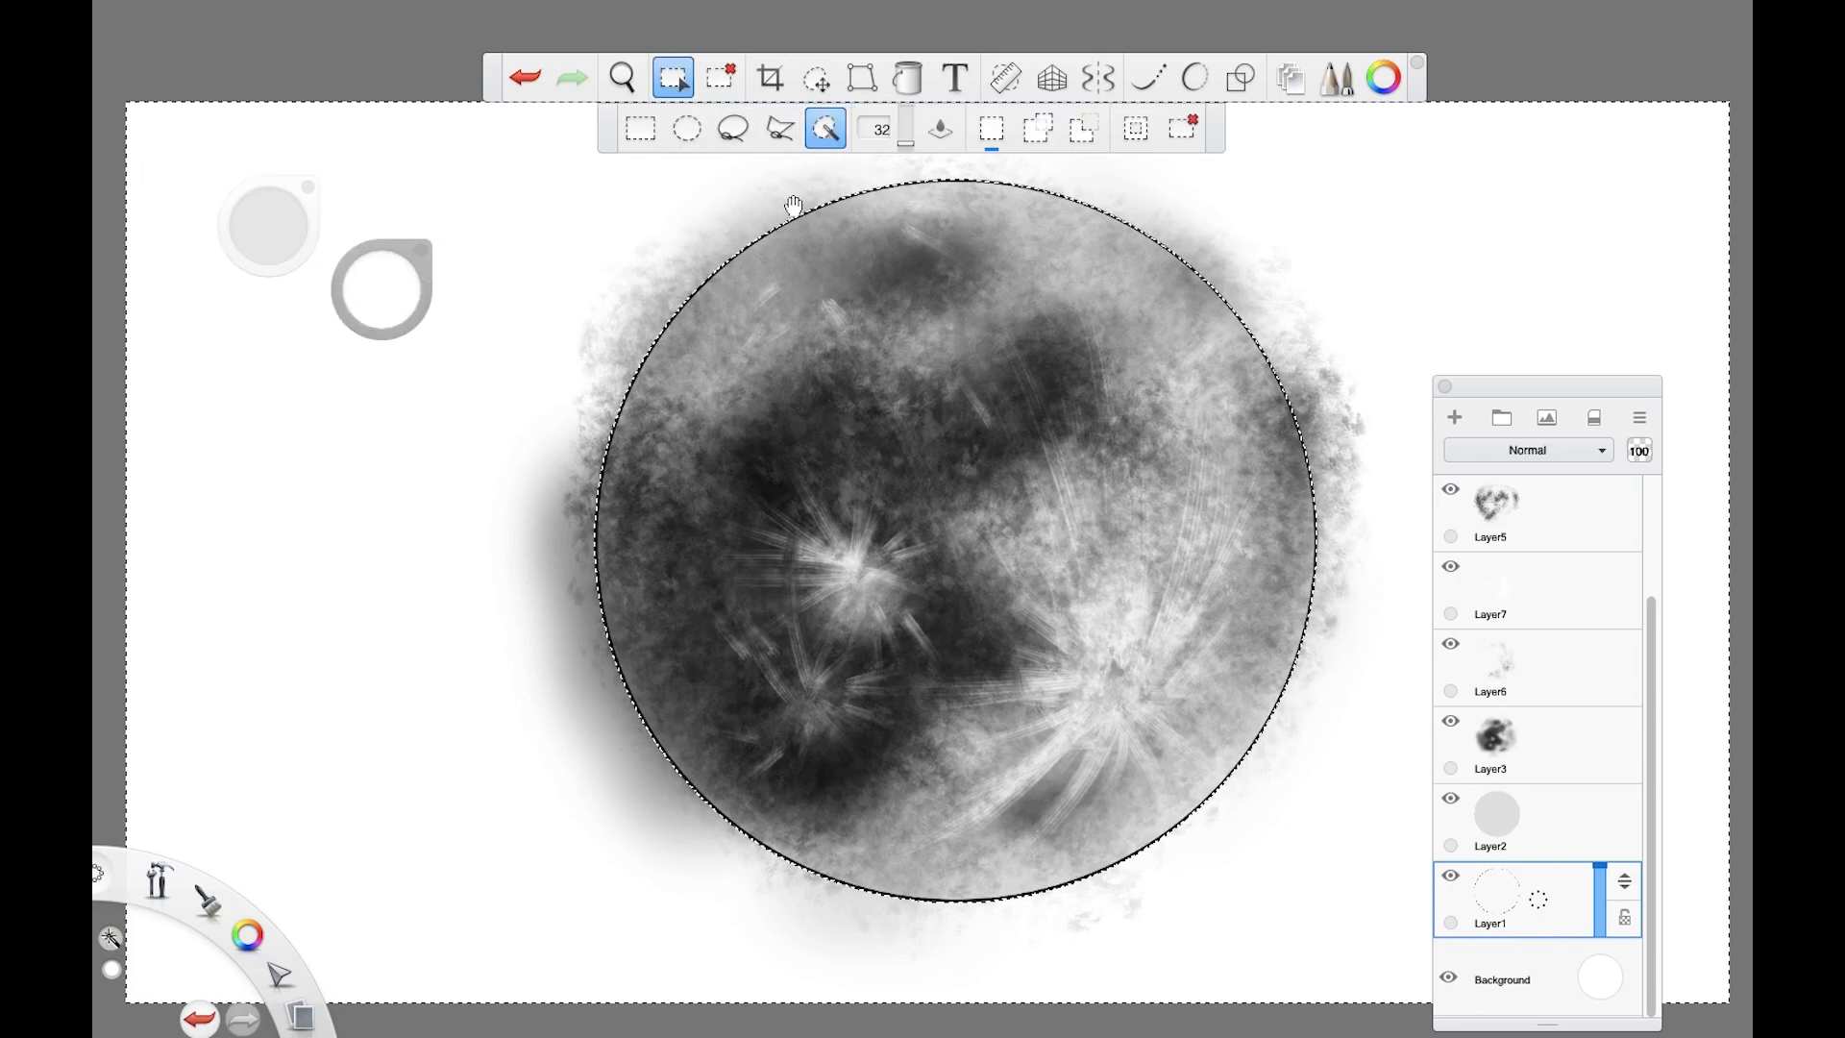
Step: Clear the paint outside the circle on each layer from Layer2 up to Layer4, and remove the selection
click(1571, 818)
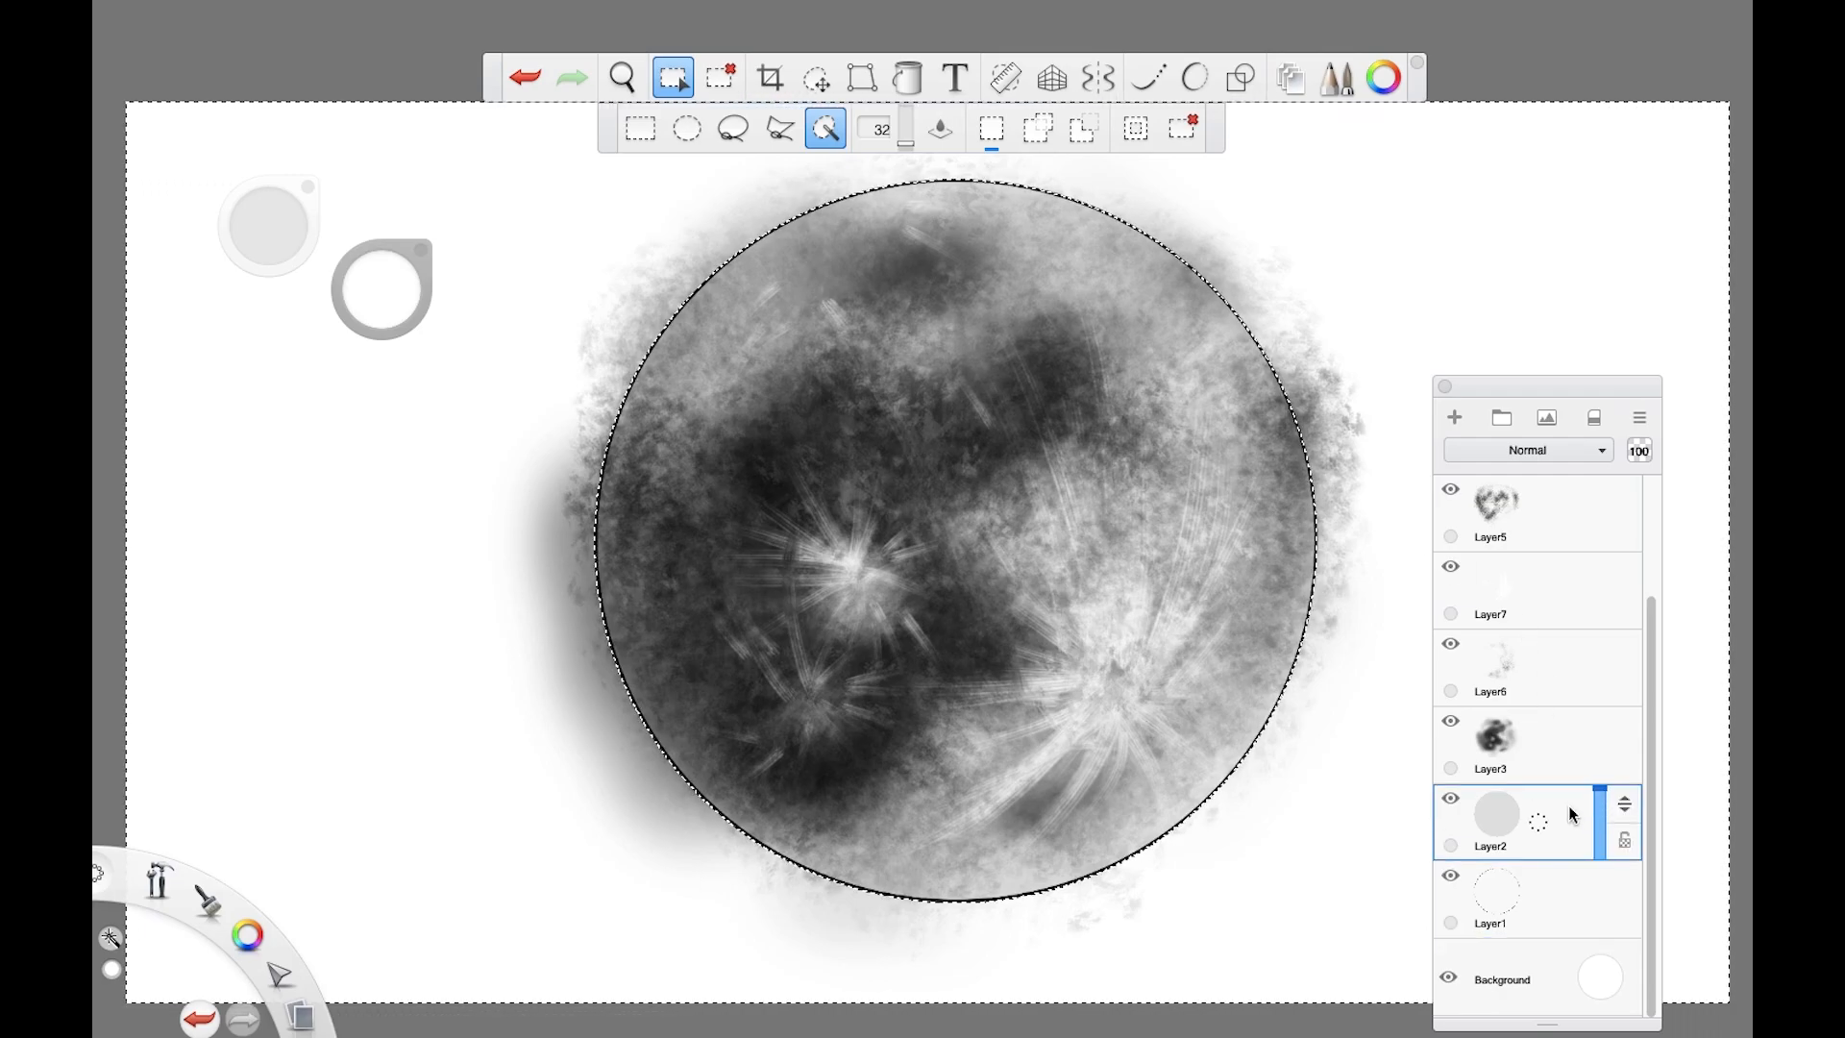
click(1562, 743)
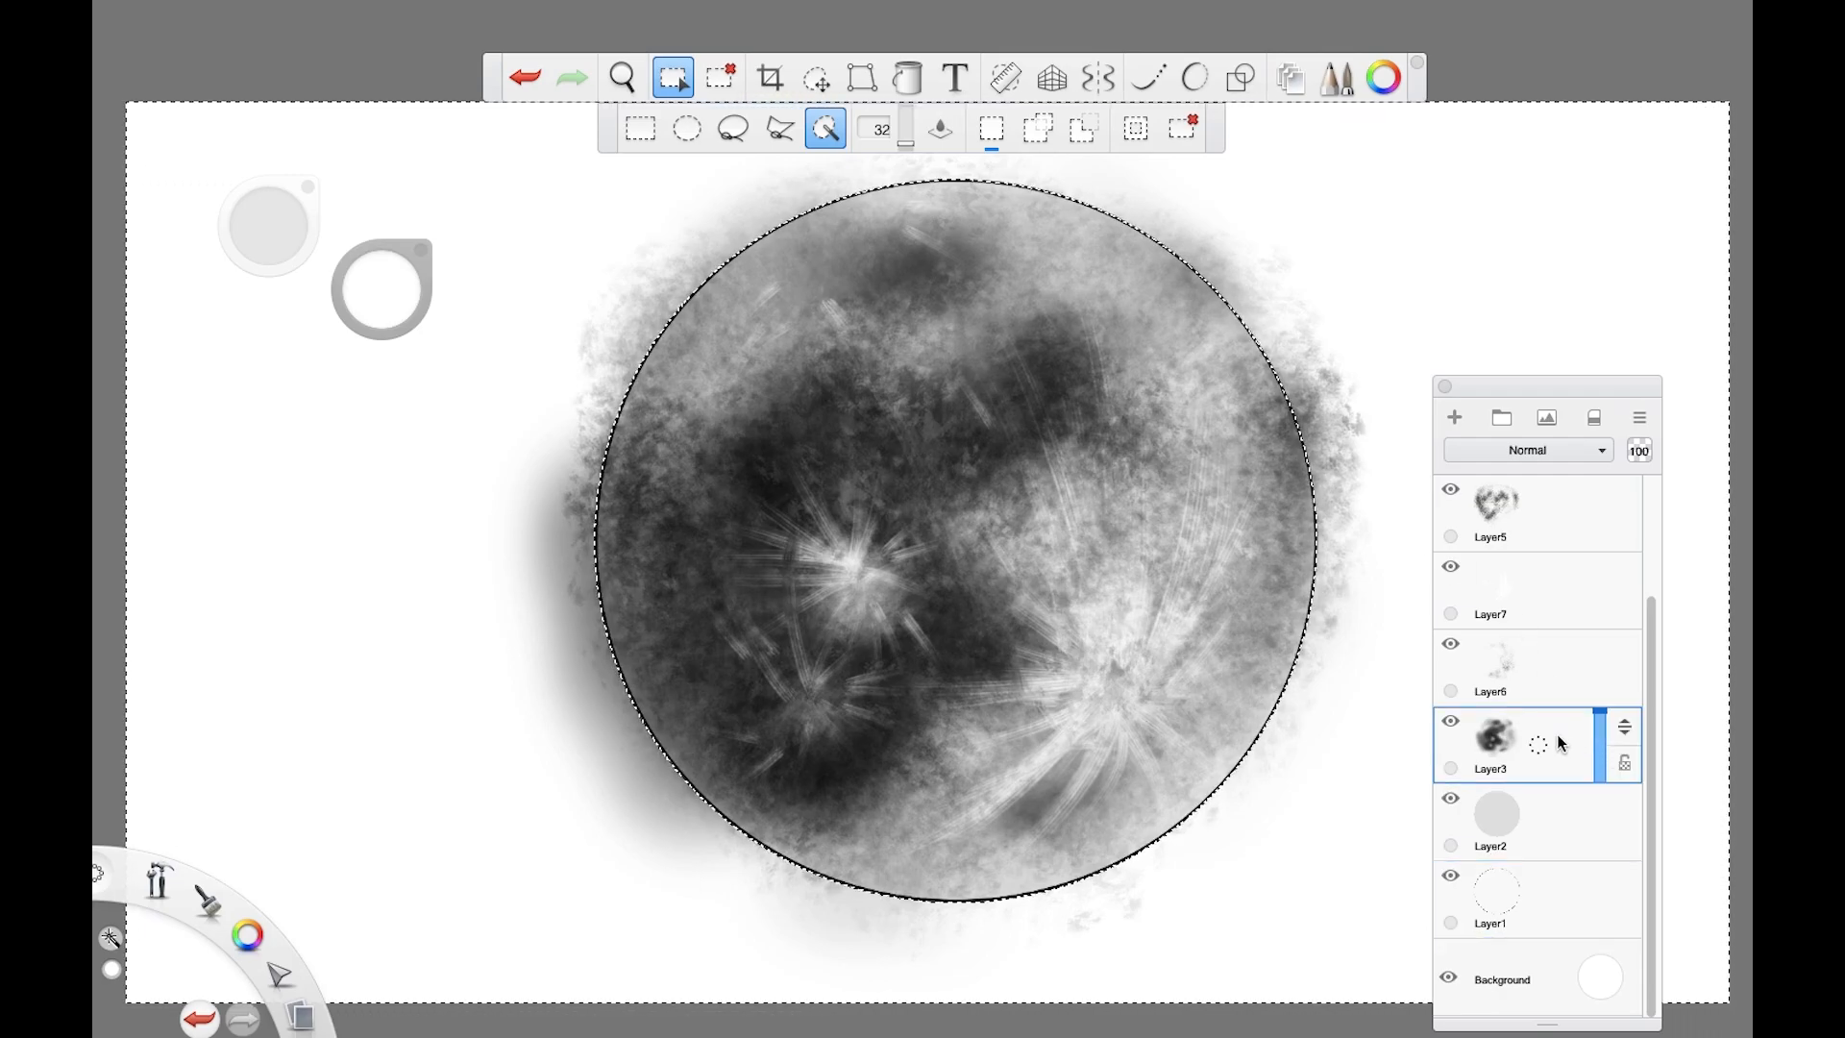
click(1566, 669)
click(1564, 591)
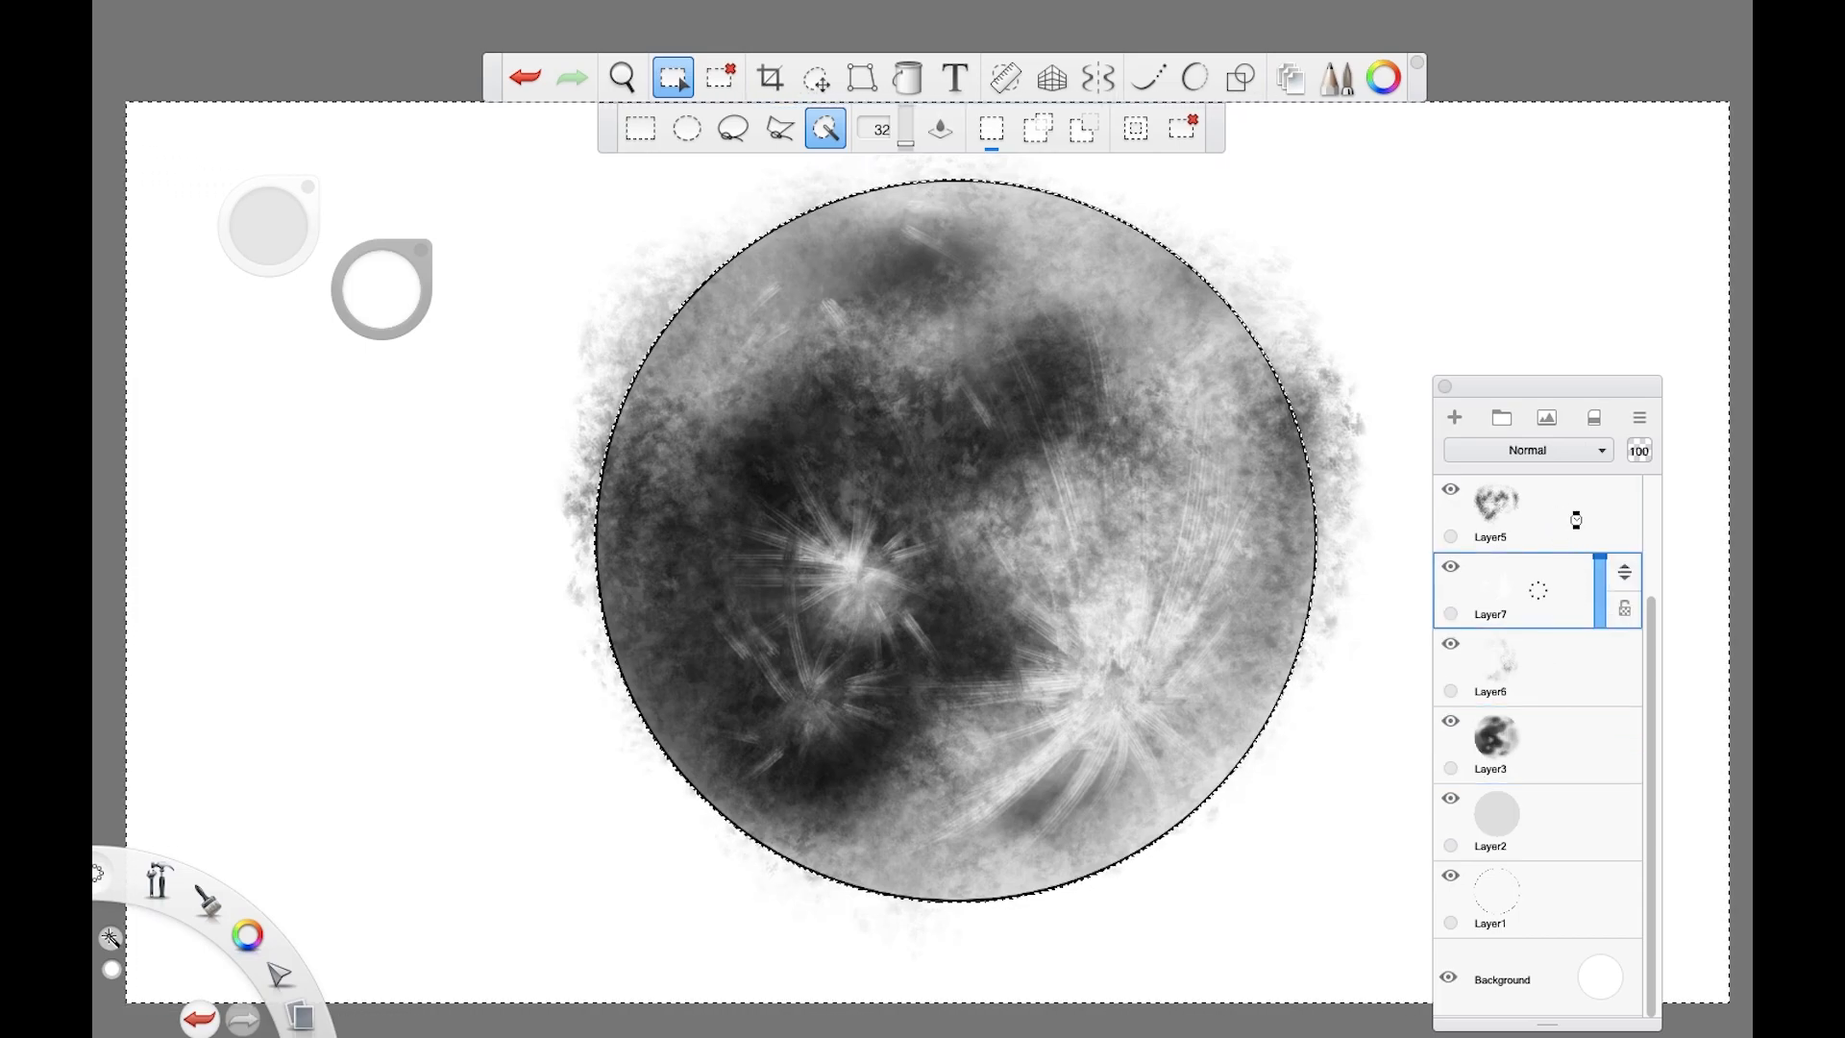
click(1537, 516)
drag(1651, 625, 1654, 492)
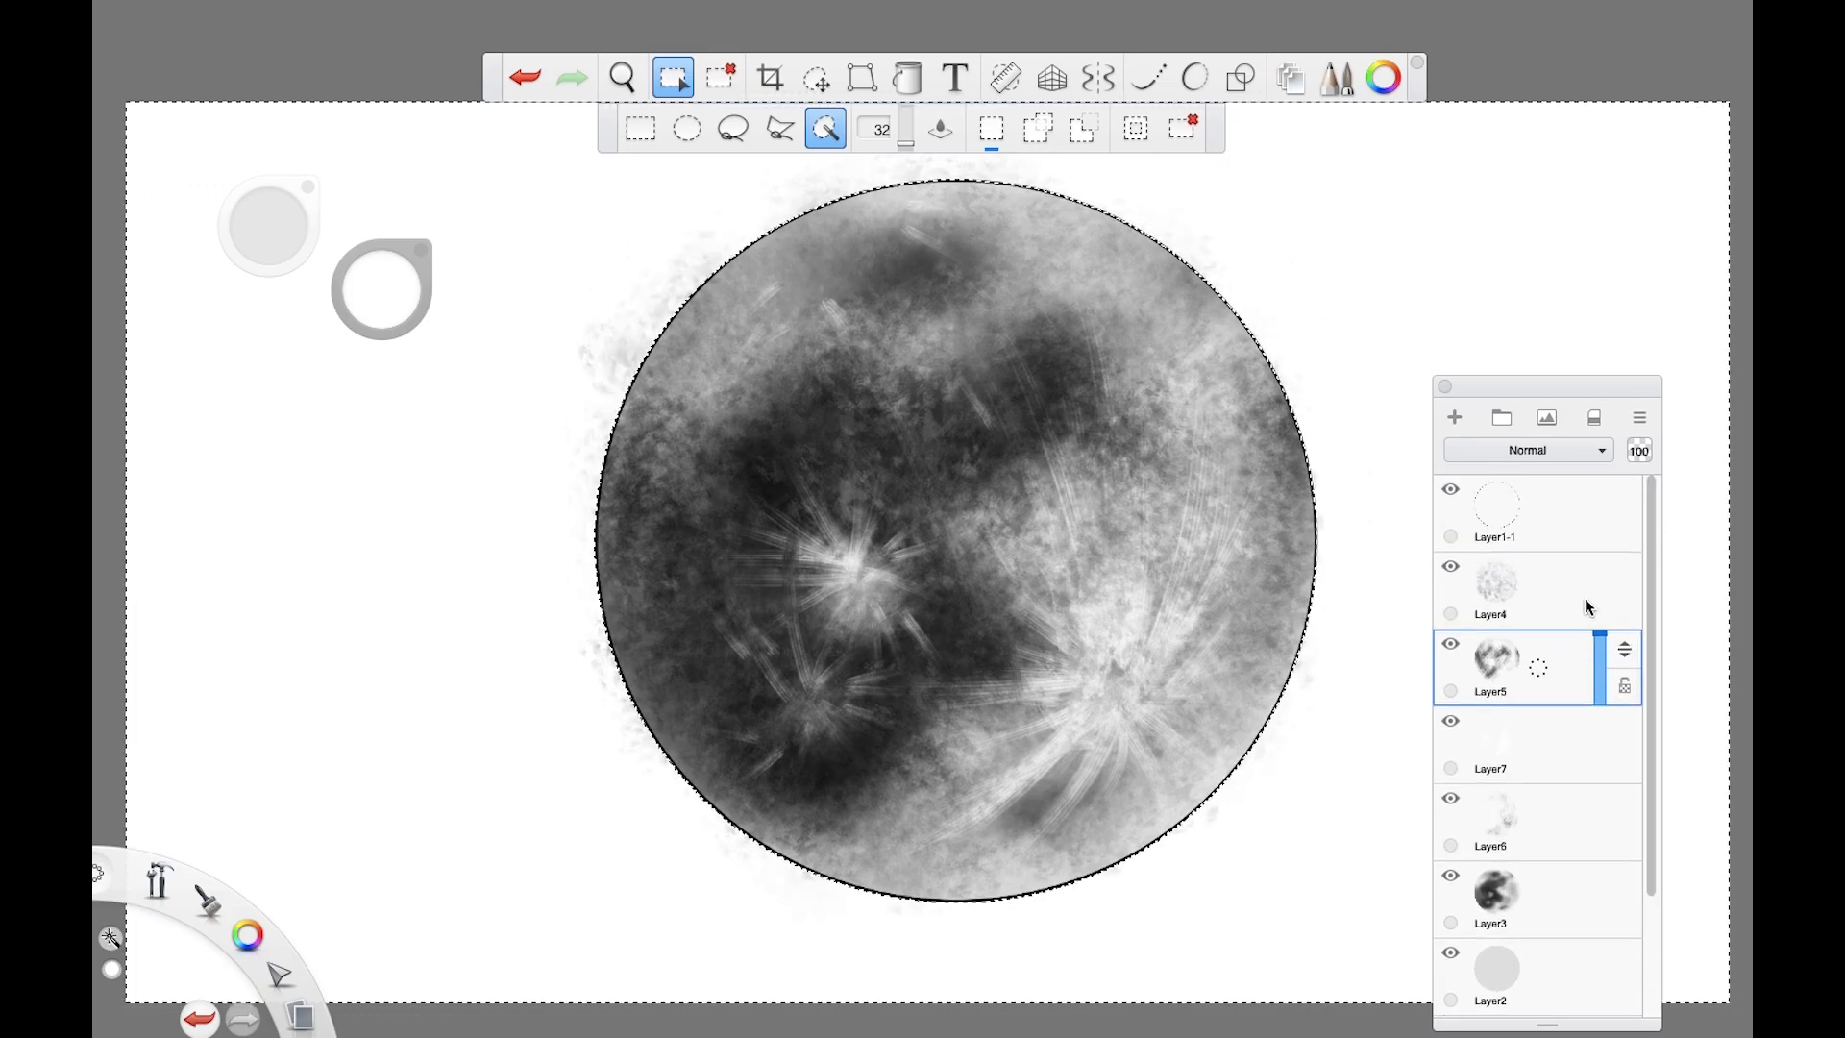
click(1589, 596)
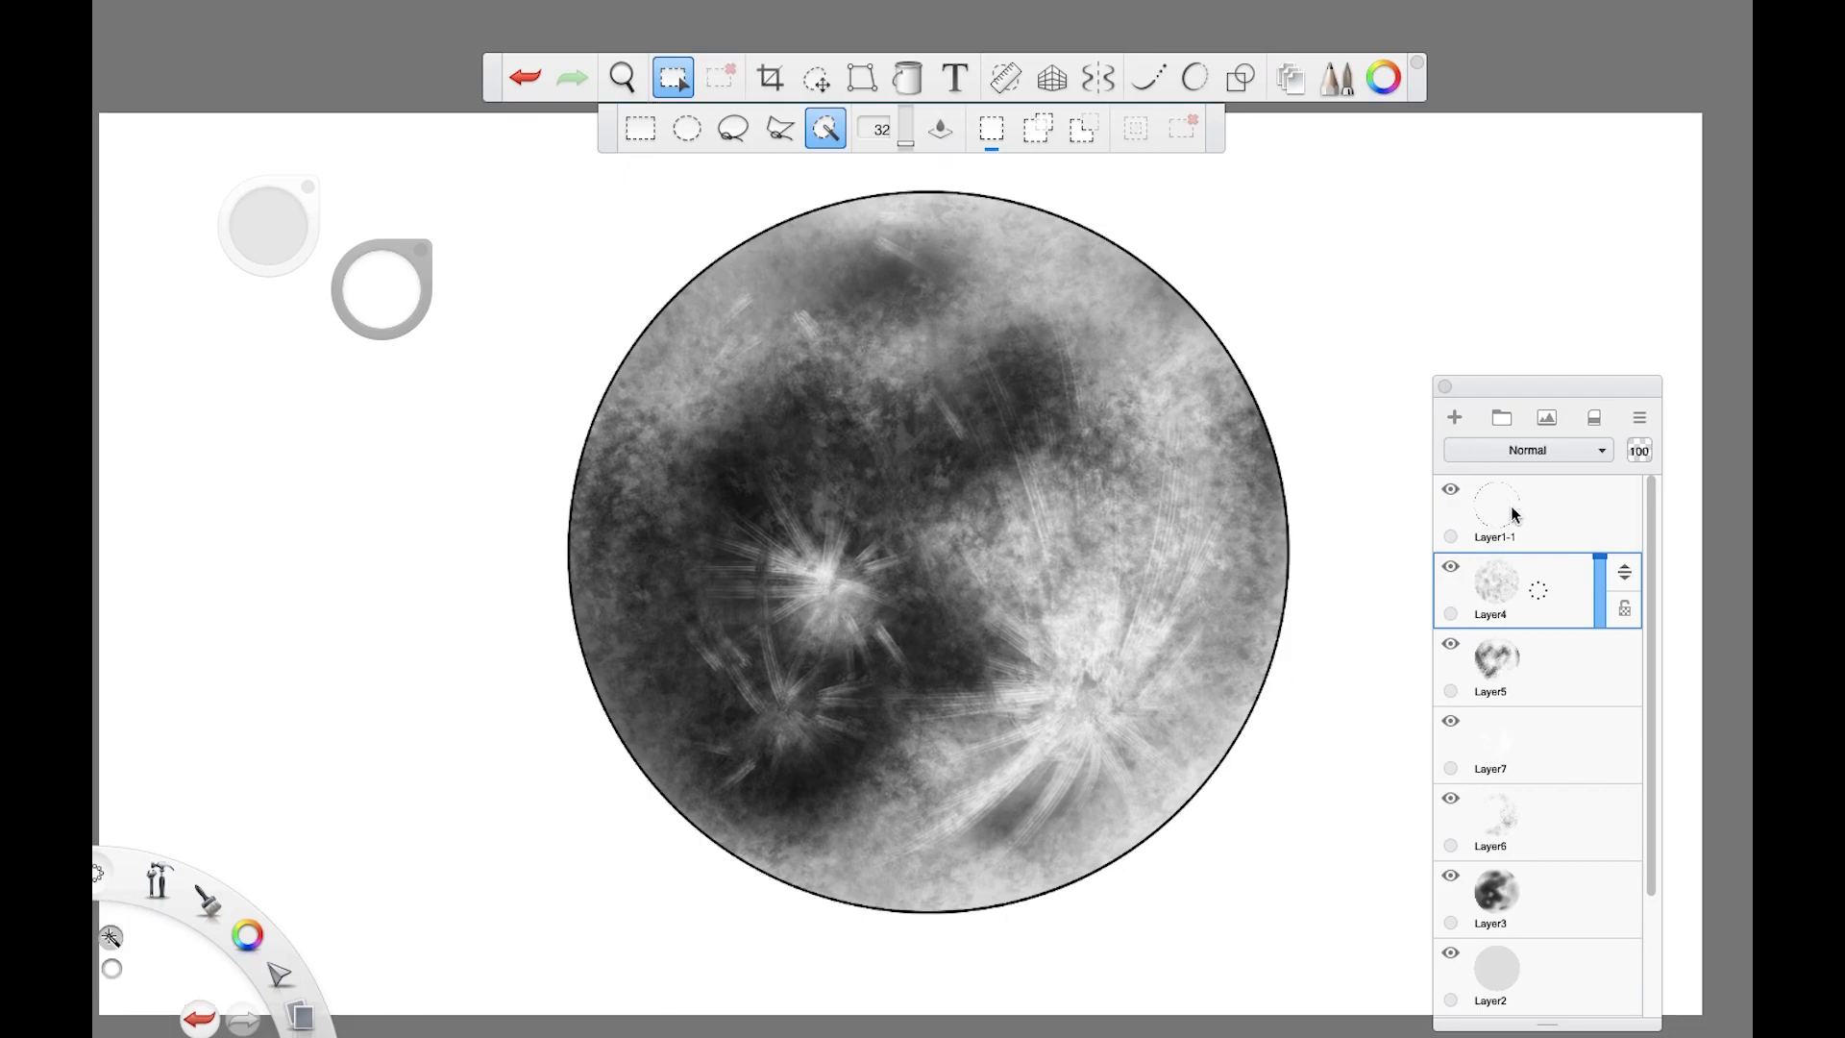
Step: Activate Layer1-1 with its transparency locked and set up the Inking Pen in black at size 60.0
click(1516, 510)
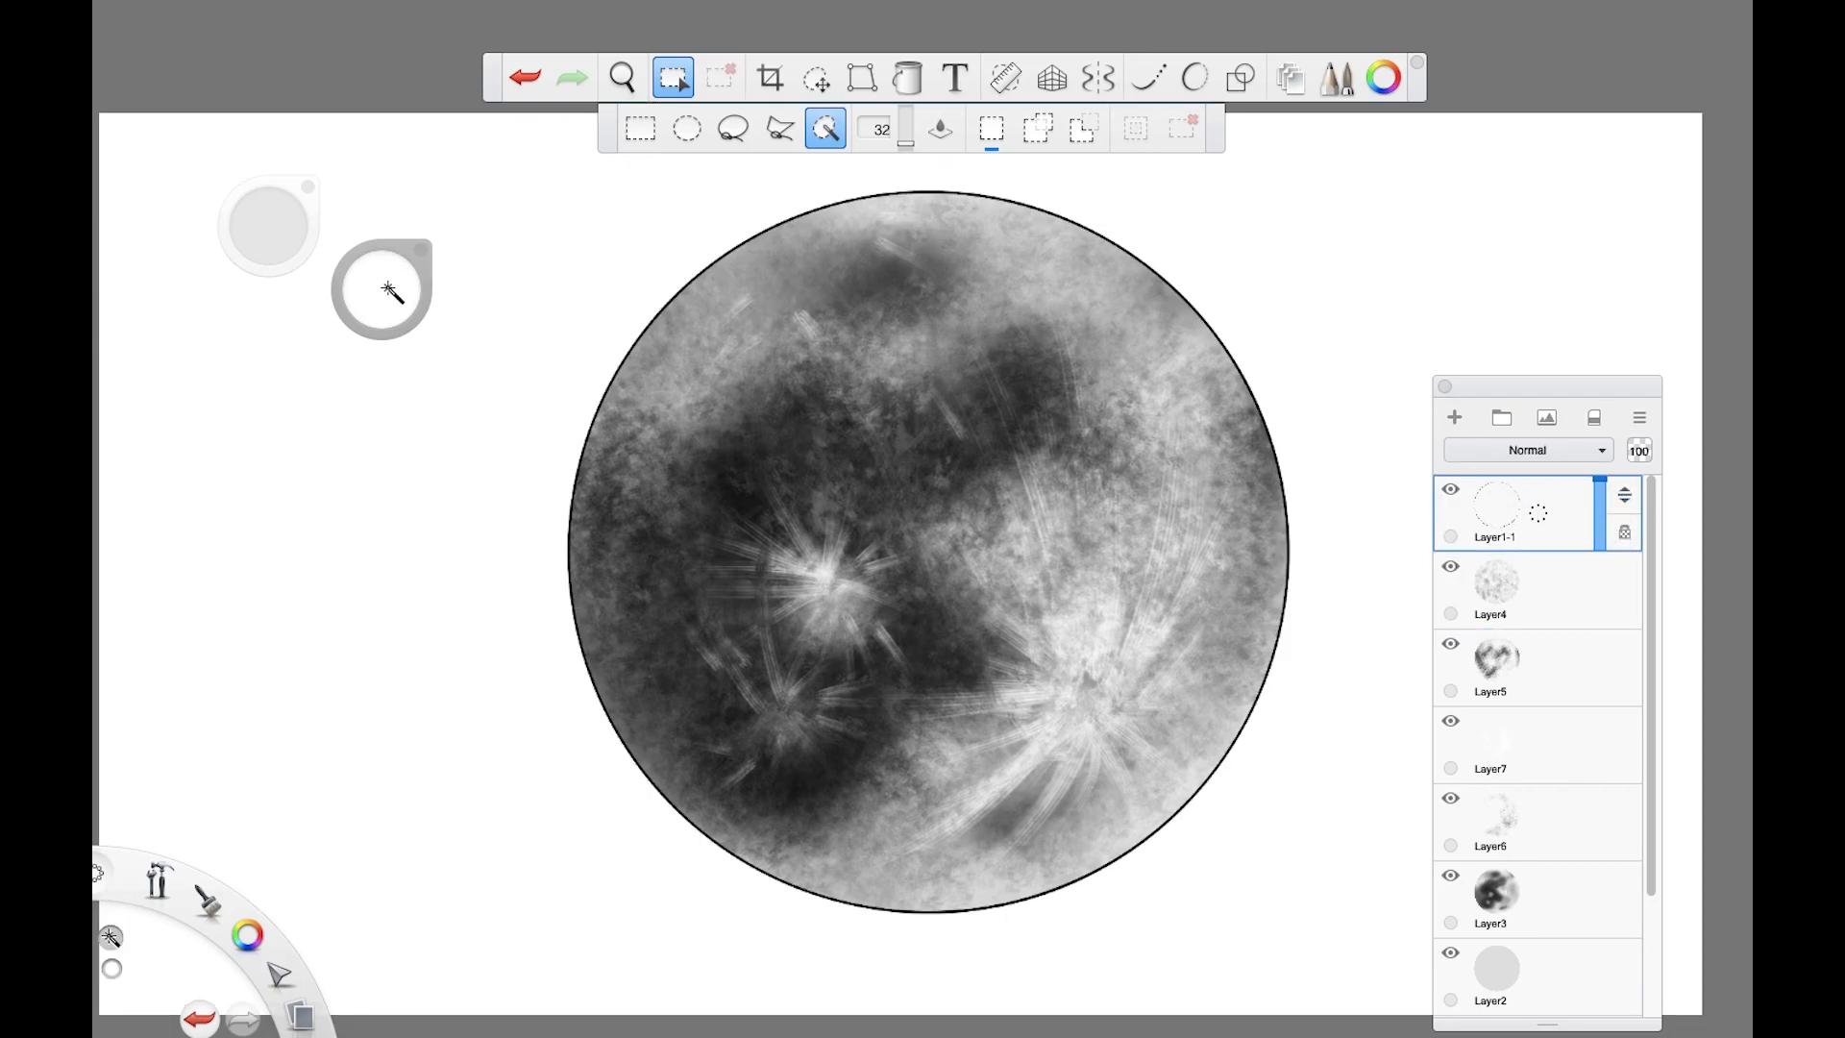
click(673, 76)
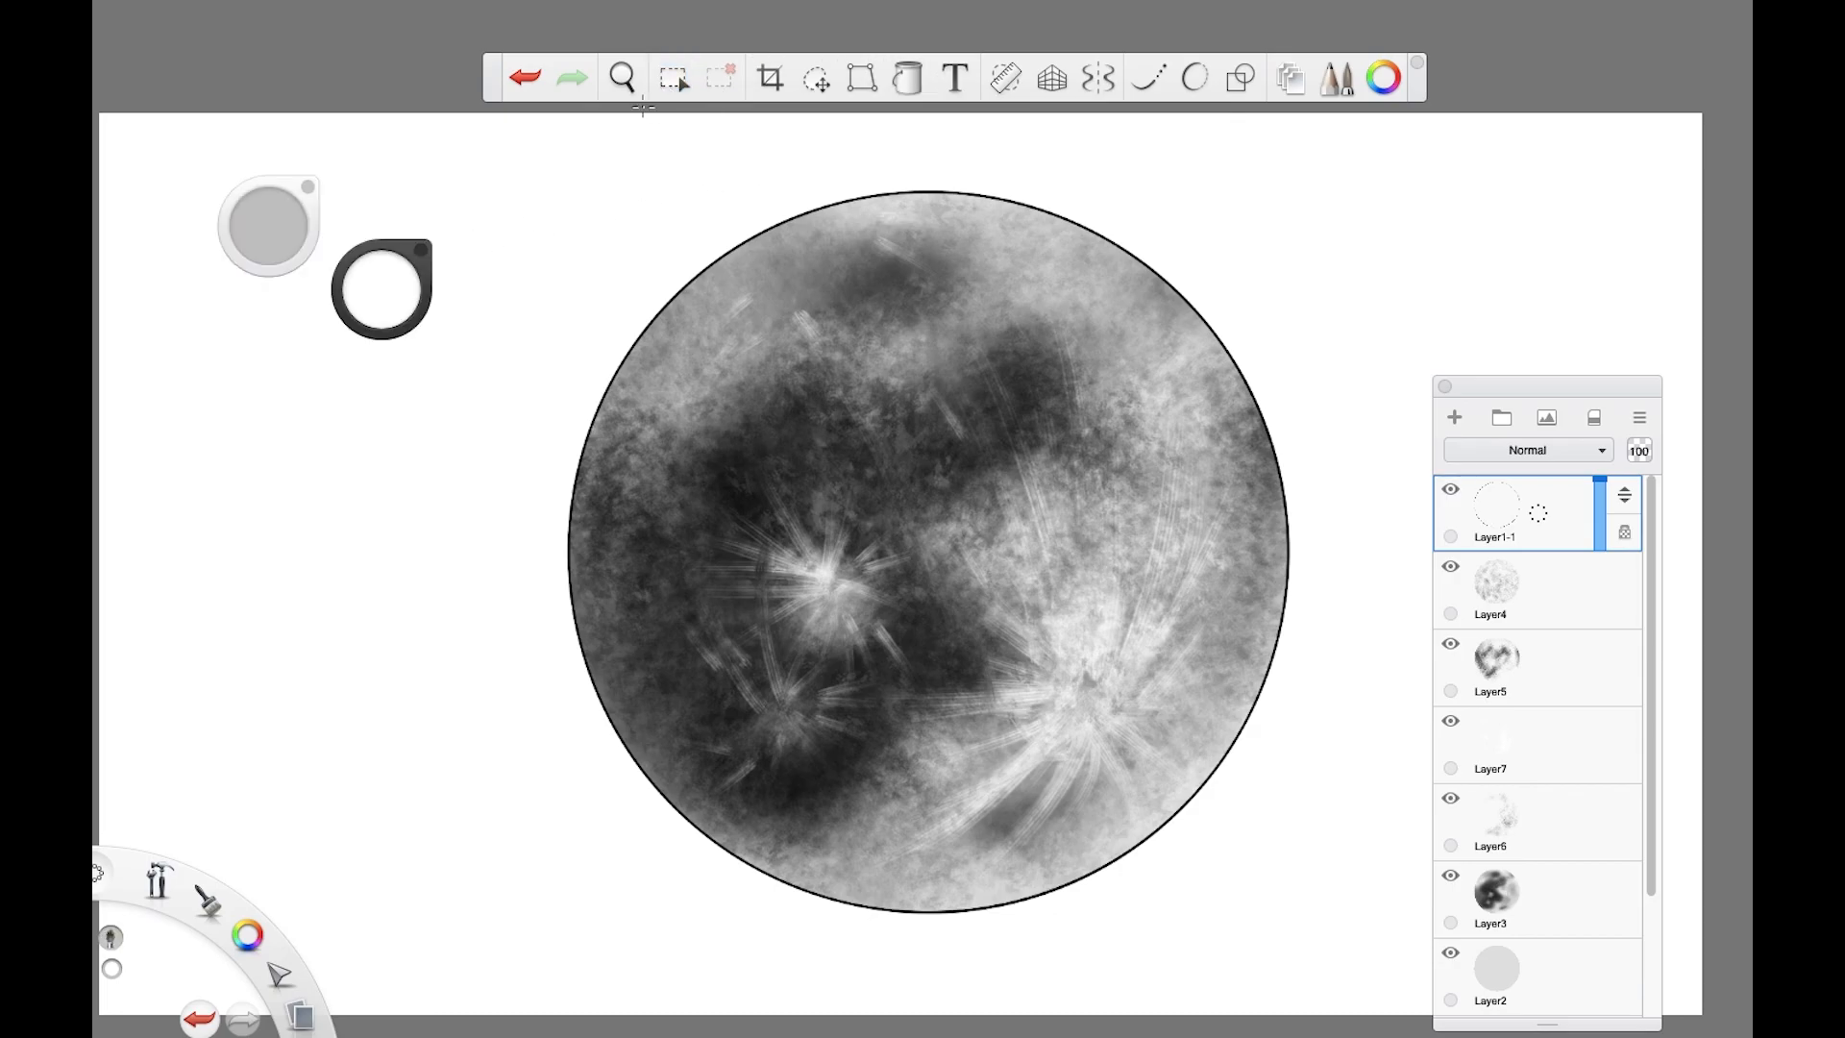
click(381, 303)
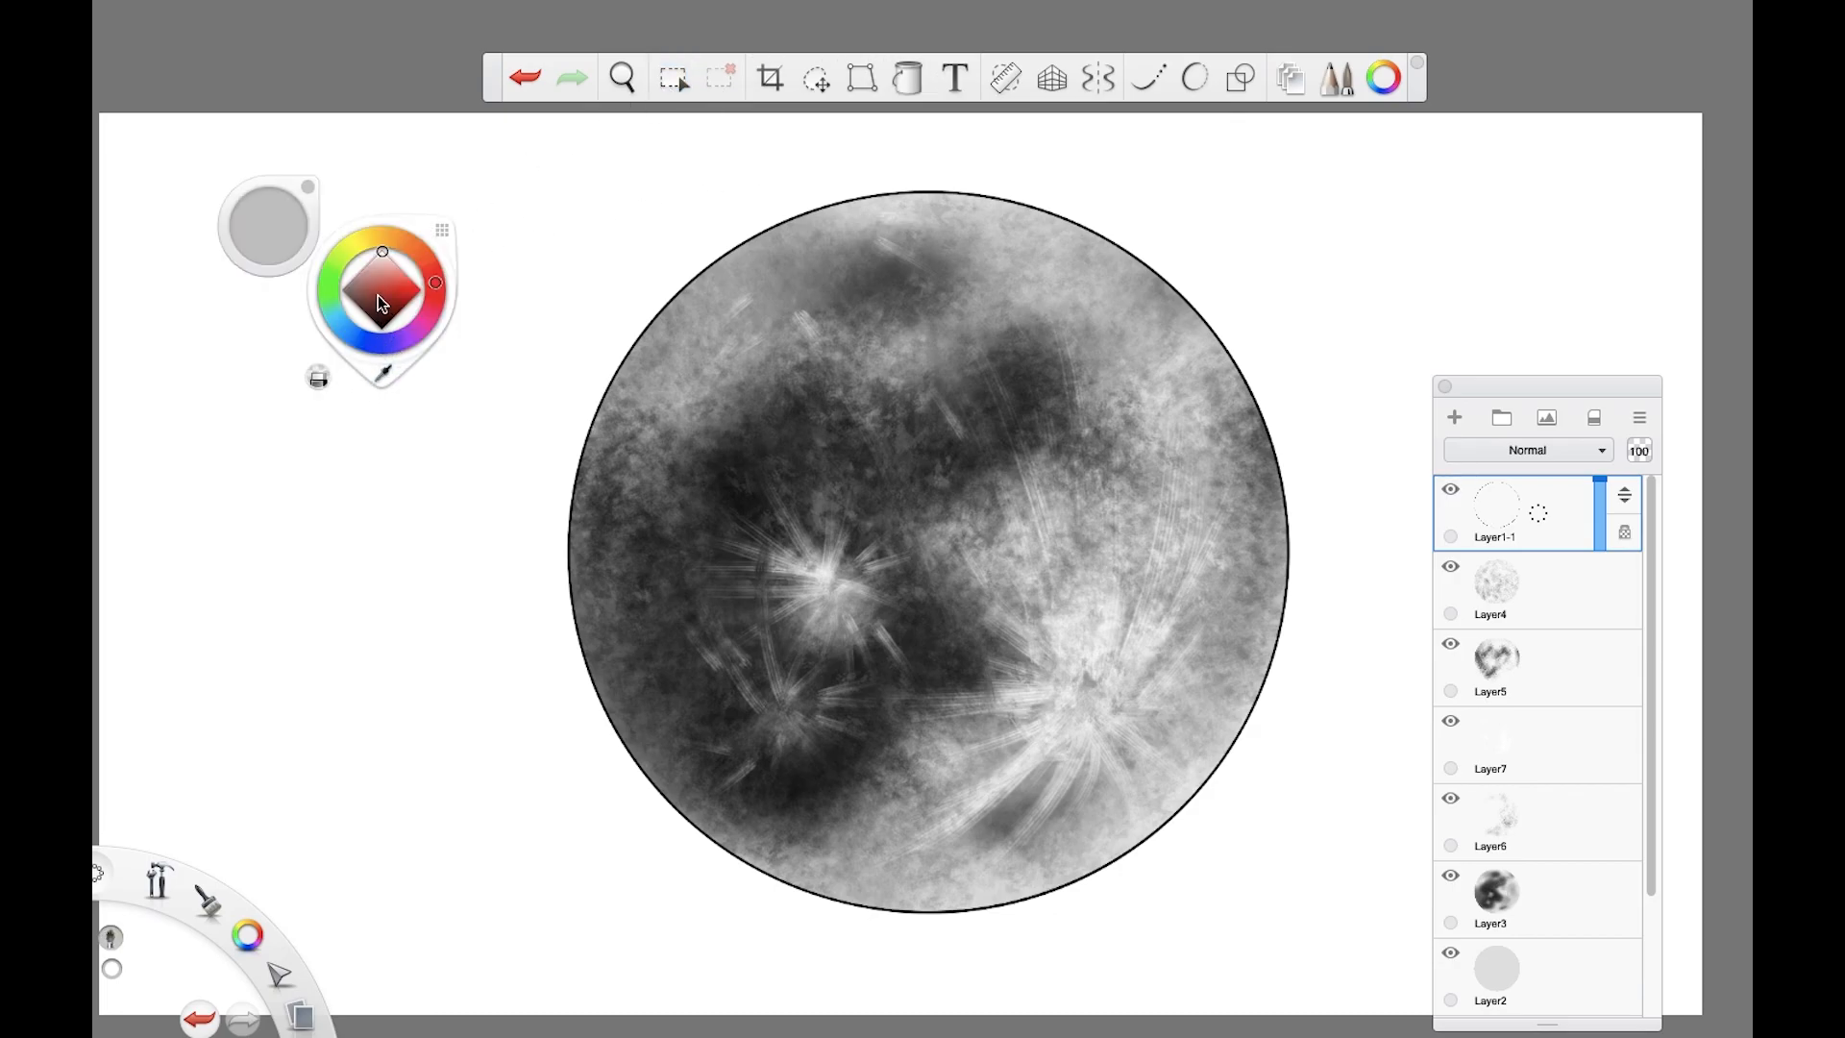
drag(379, 306, 388, 468)
drag(386, 265, 385, 550)
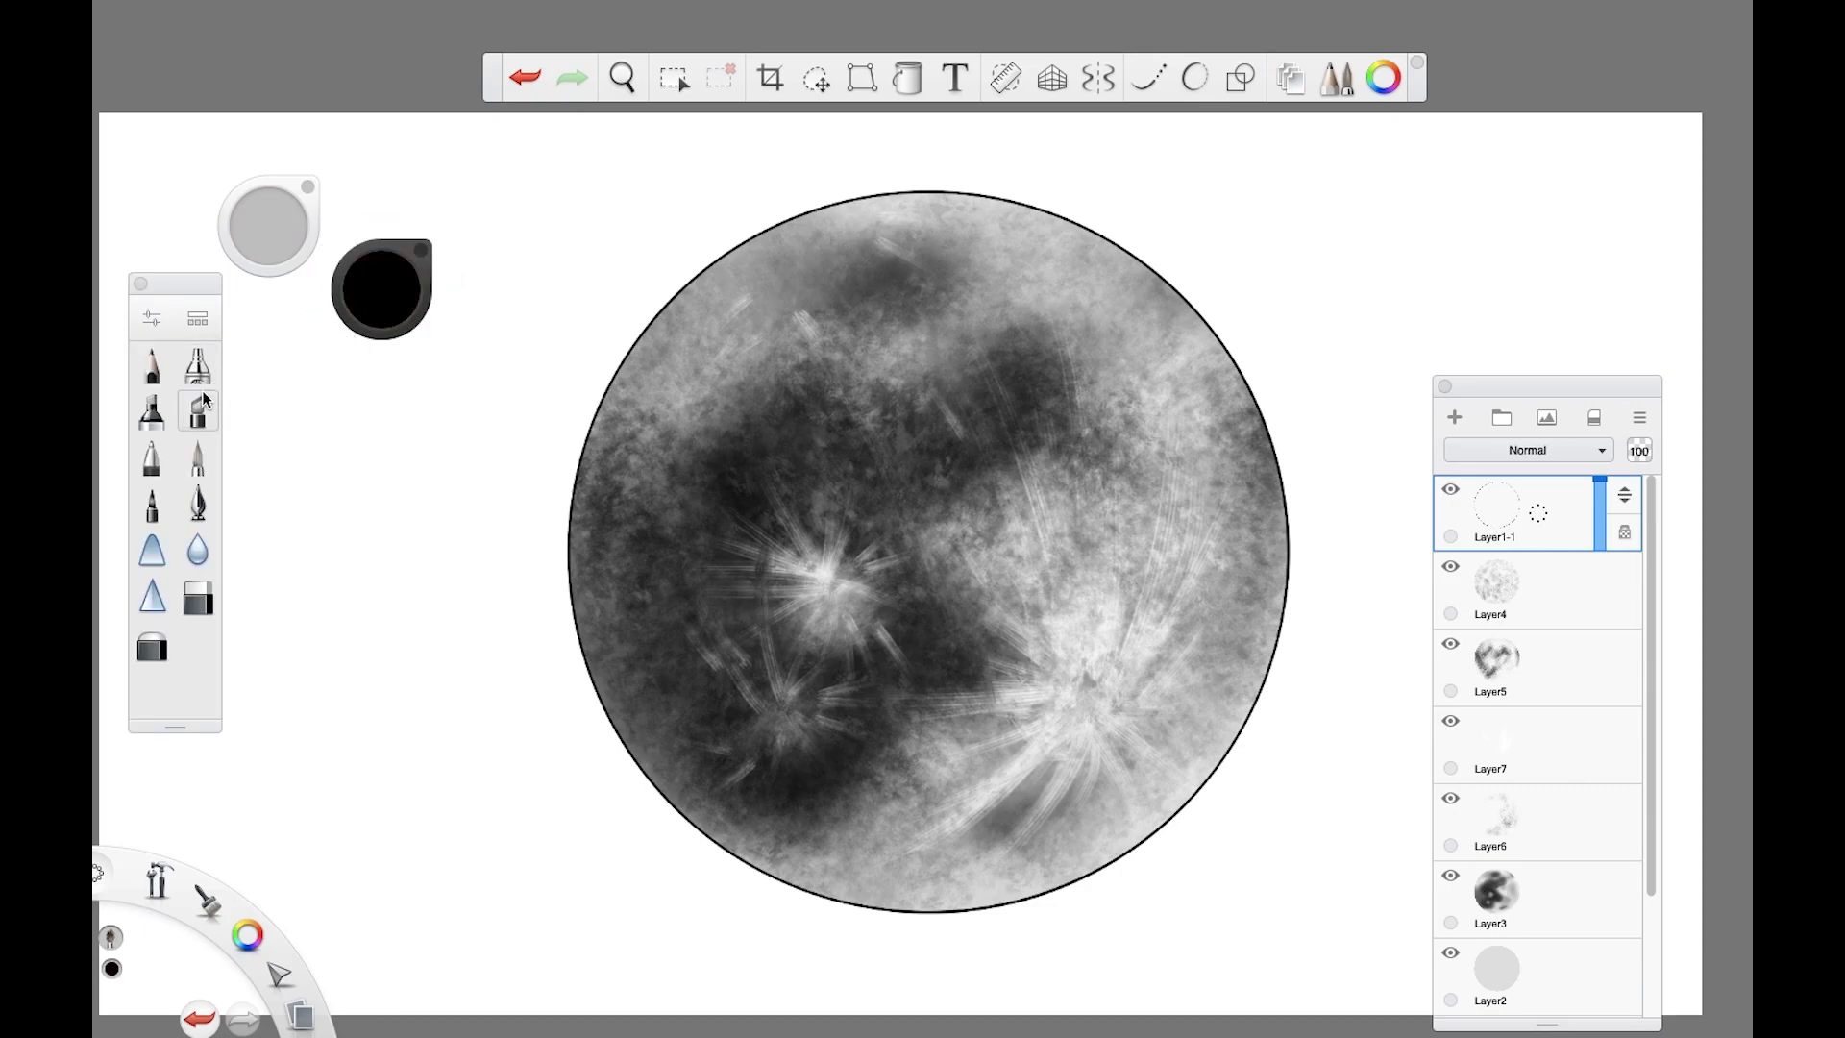
double_click(197, 509)
drag(293, 741, 527, 741)
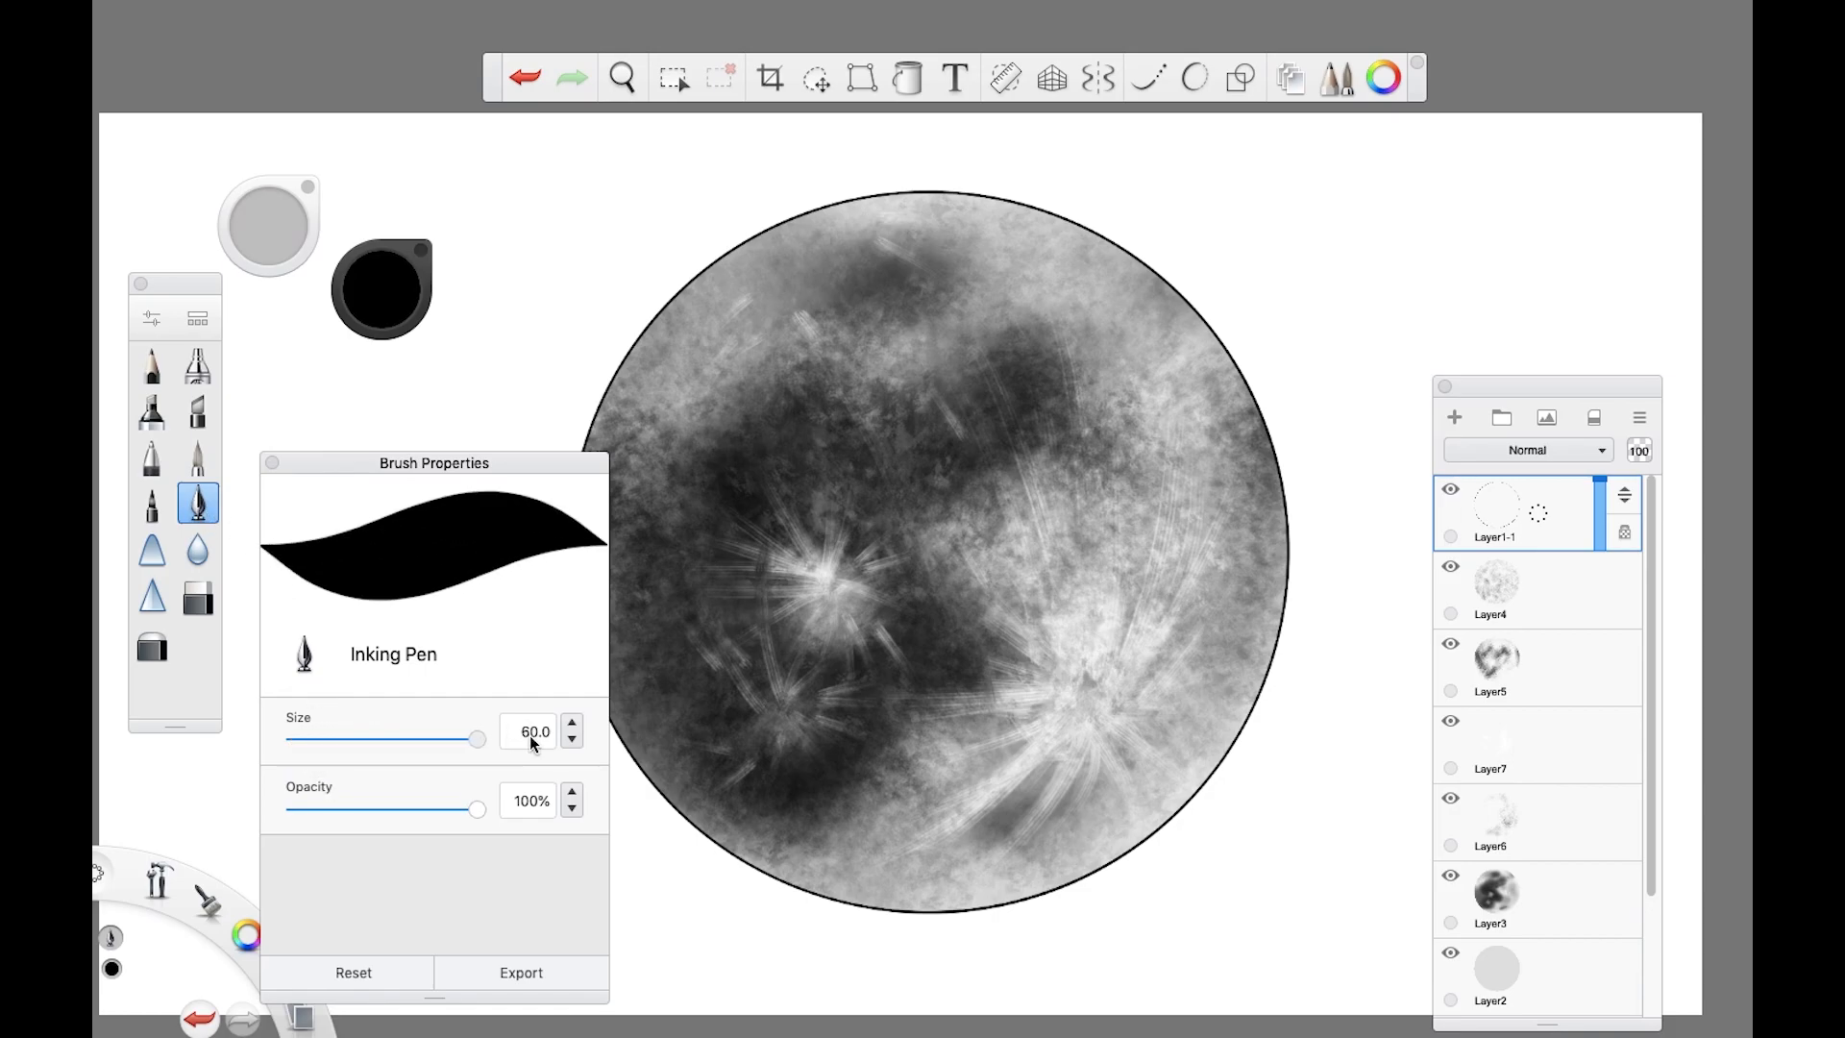
click(272, 463)
Step: Pick a medium grey and paint over the entire circle outline on Layer1-1
click(399, 301)
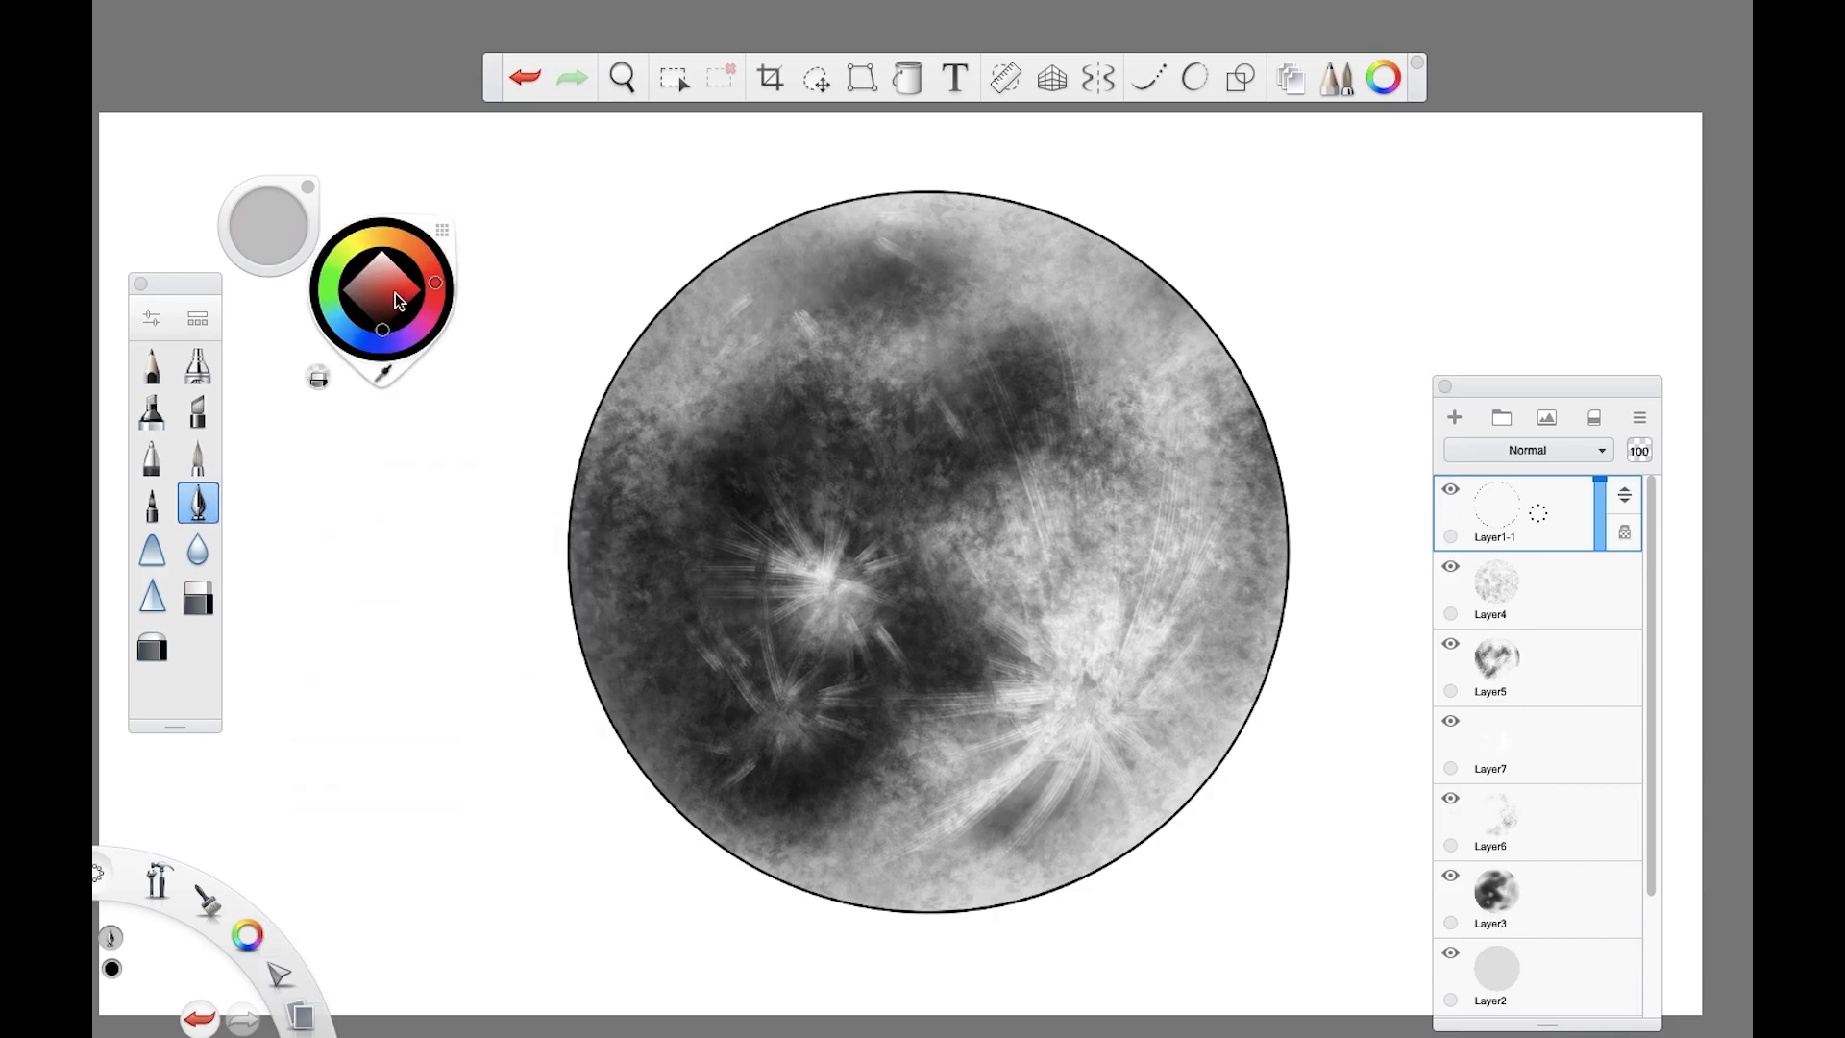
click(392, 373)
drag(688, 310, 708, 292)
mouse_move(801, 213)
mouse_down()
mouse_move(620, 365)
mouse_move(841, 917)
mouse_move(1023, 911)
mouse_up()
mouse_move(1270, 458)
mouse_down()
mouse_move(1026, 202)
mouse_move(699, 259)
mouse_up()
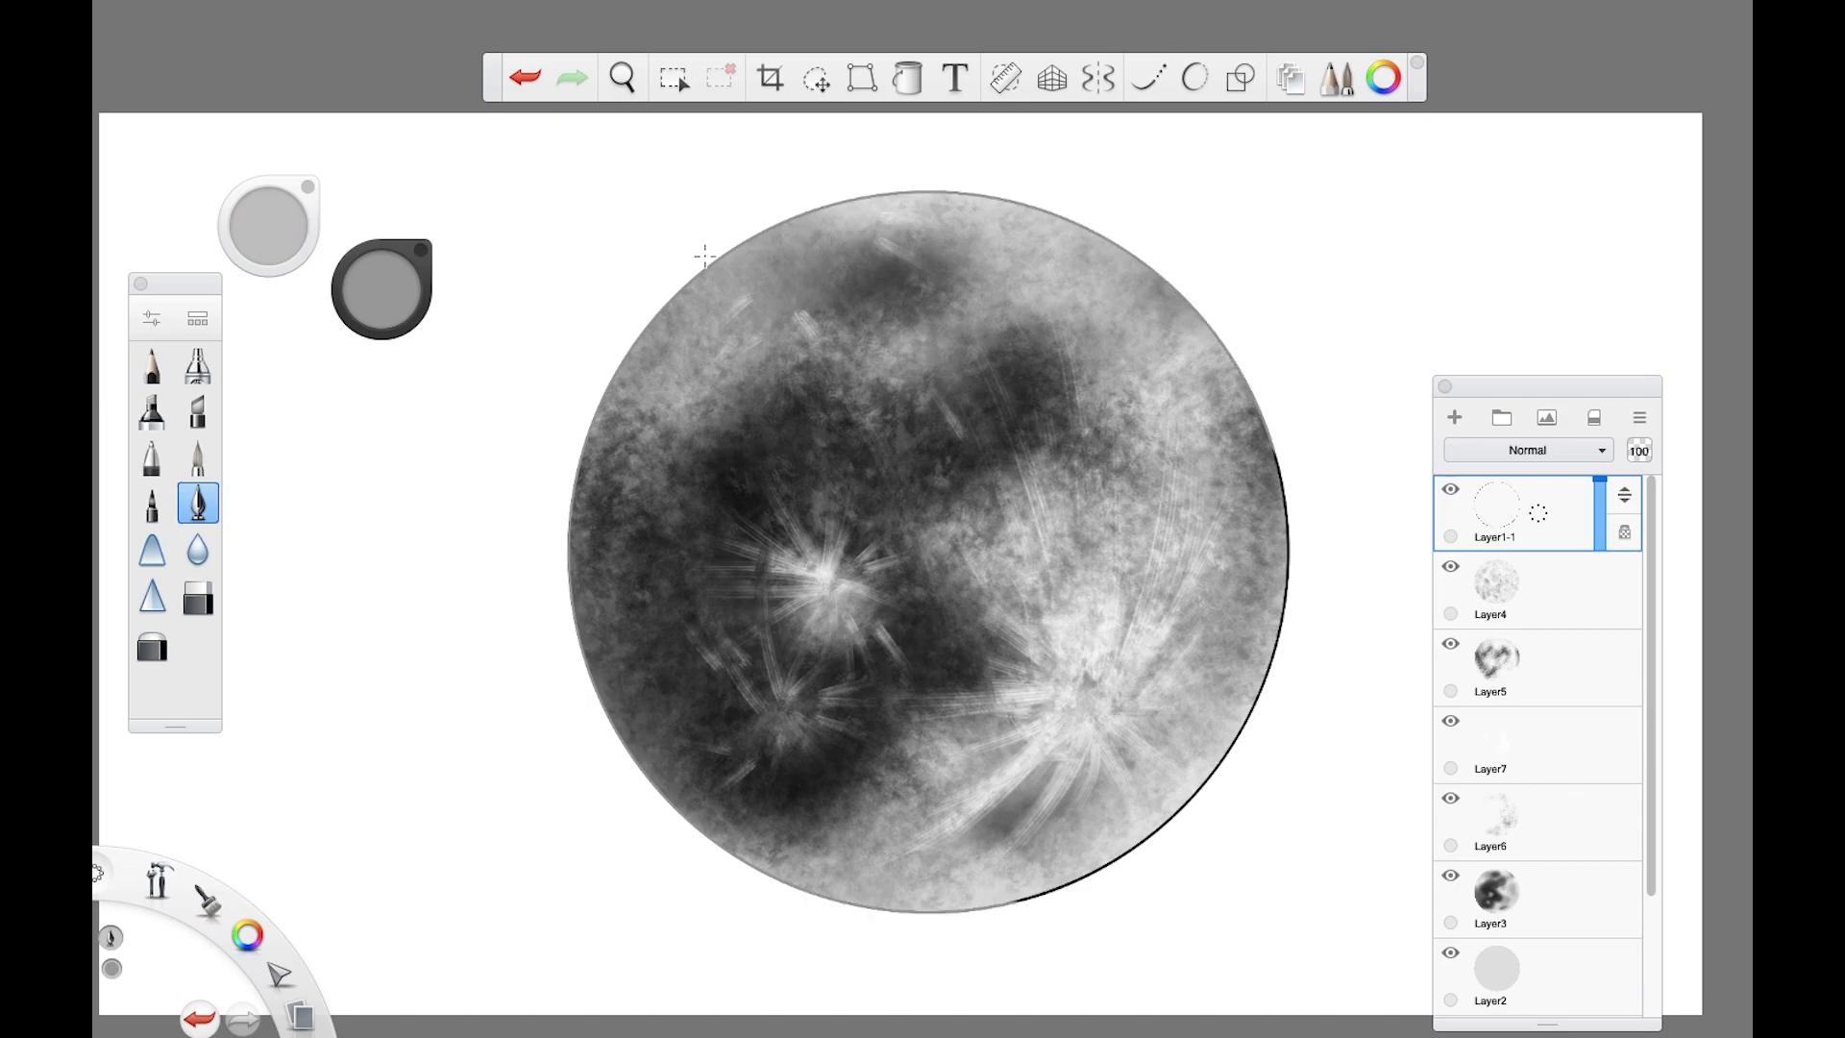
drag(1288, 581, 1265, 442)
drag(1139, 779, 1084, 872)
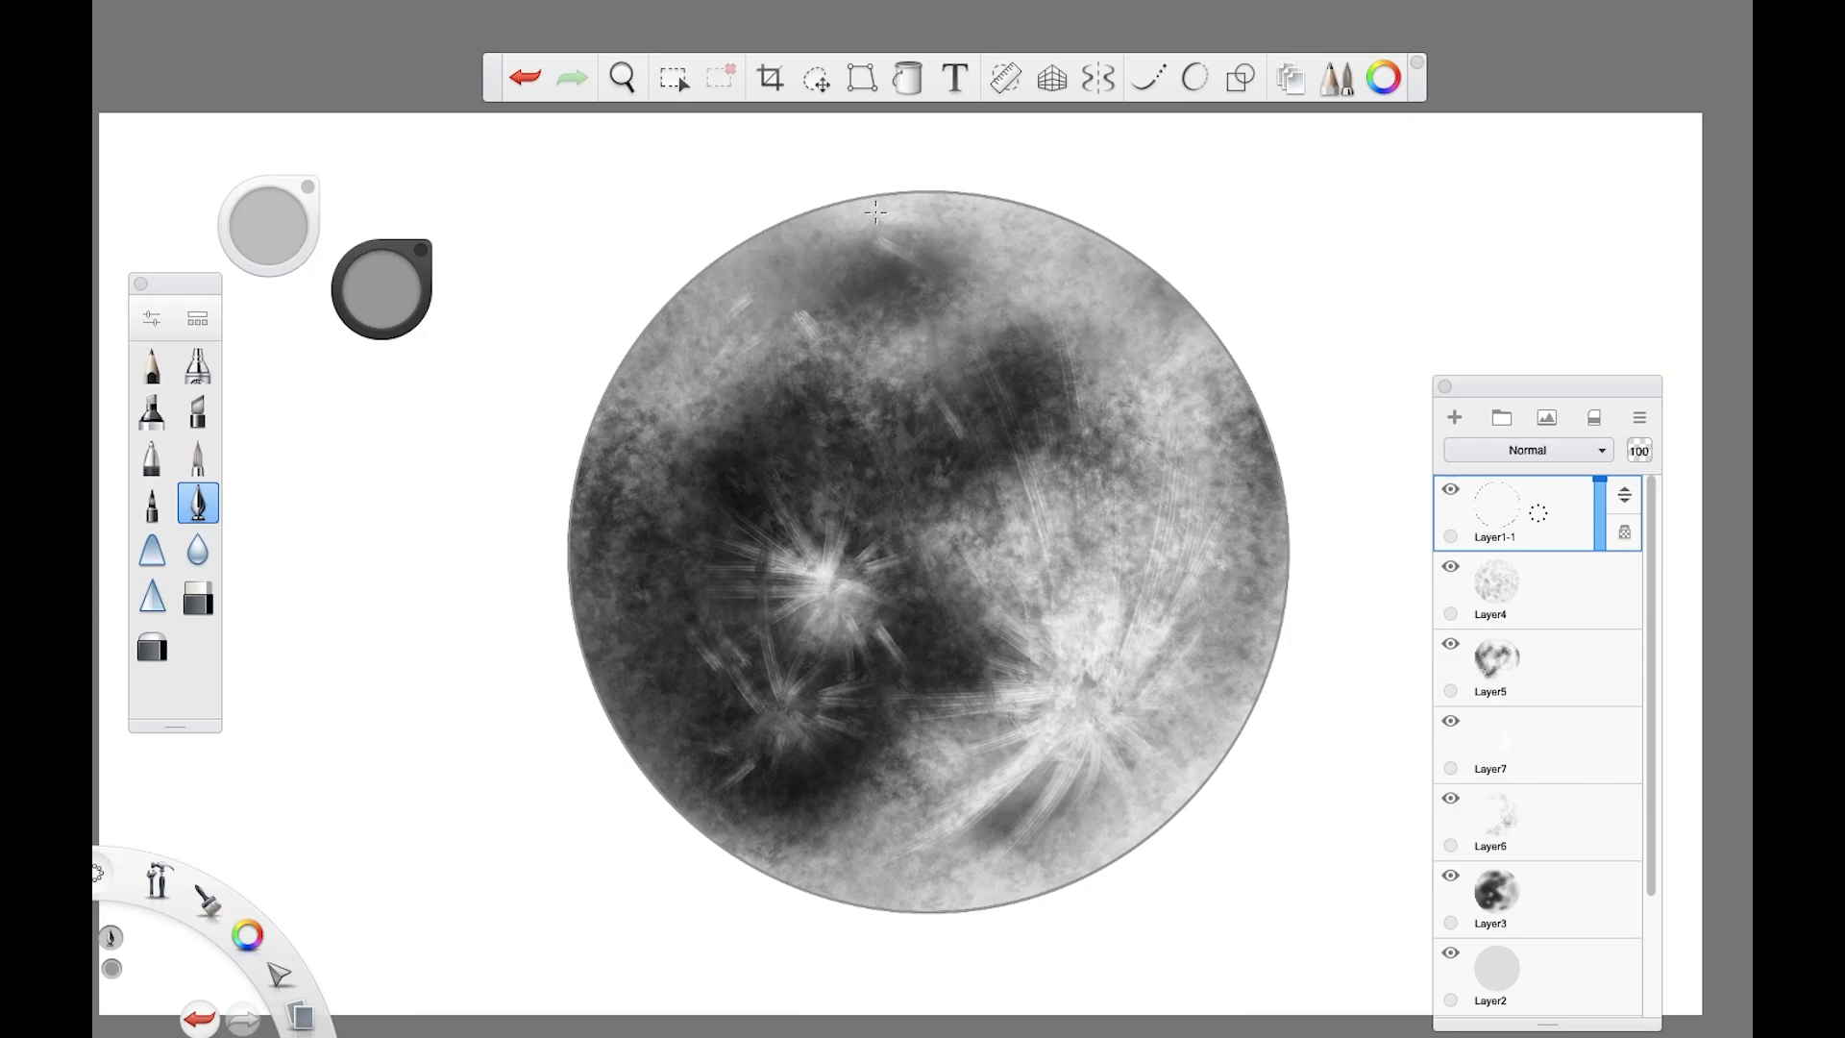
Step: Lighten the colour to light grey and repaint the circle outline all the way around
drag(393, 269, 389, 310)
mouse_move(759, 231)
mouse_down()
mouse_move(577, 500)
mouse_move(831, 904)
mouse_move(1160, 820)
mouse_up()
mouse_move(1269, 567)
mouse_down()
mouse_move(1144, 269)
mouse_move(813, 211)
mouse_up()
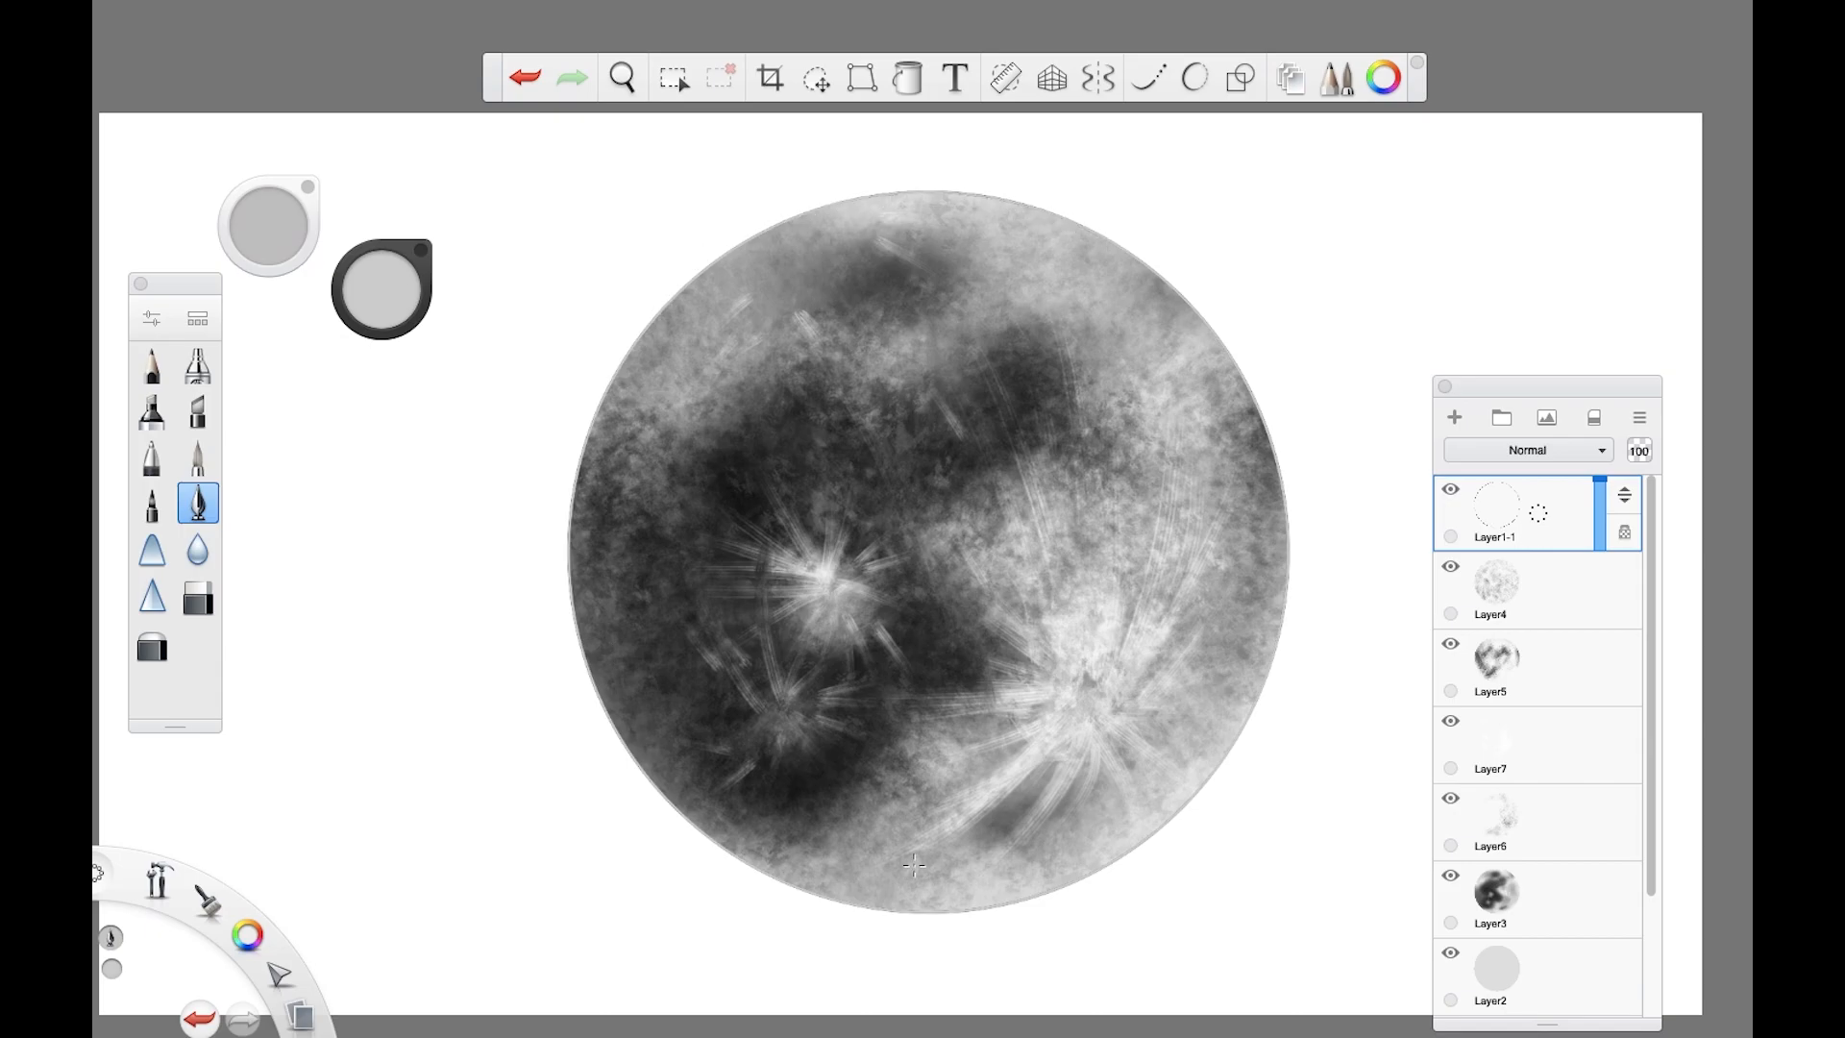
Step: Hide Layer1 and flood-fill a new layer directly above it with black as the background
drag(1647, 515, 1651, 794)
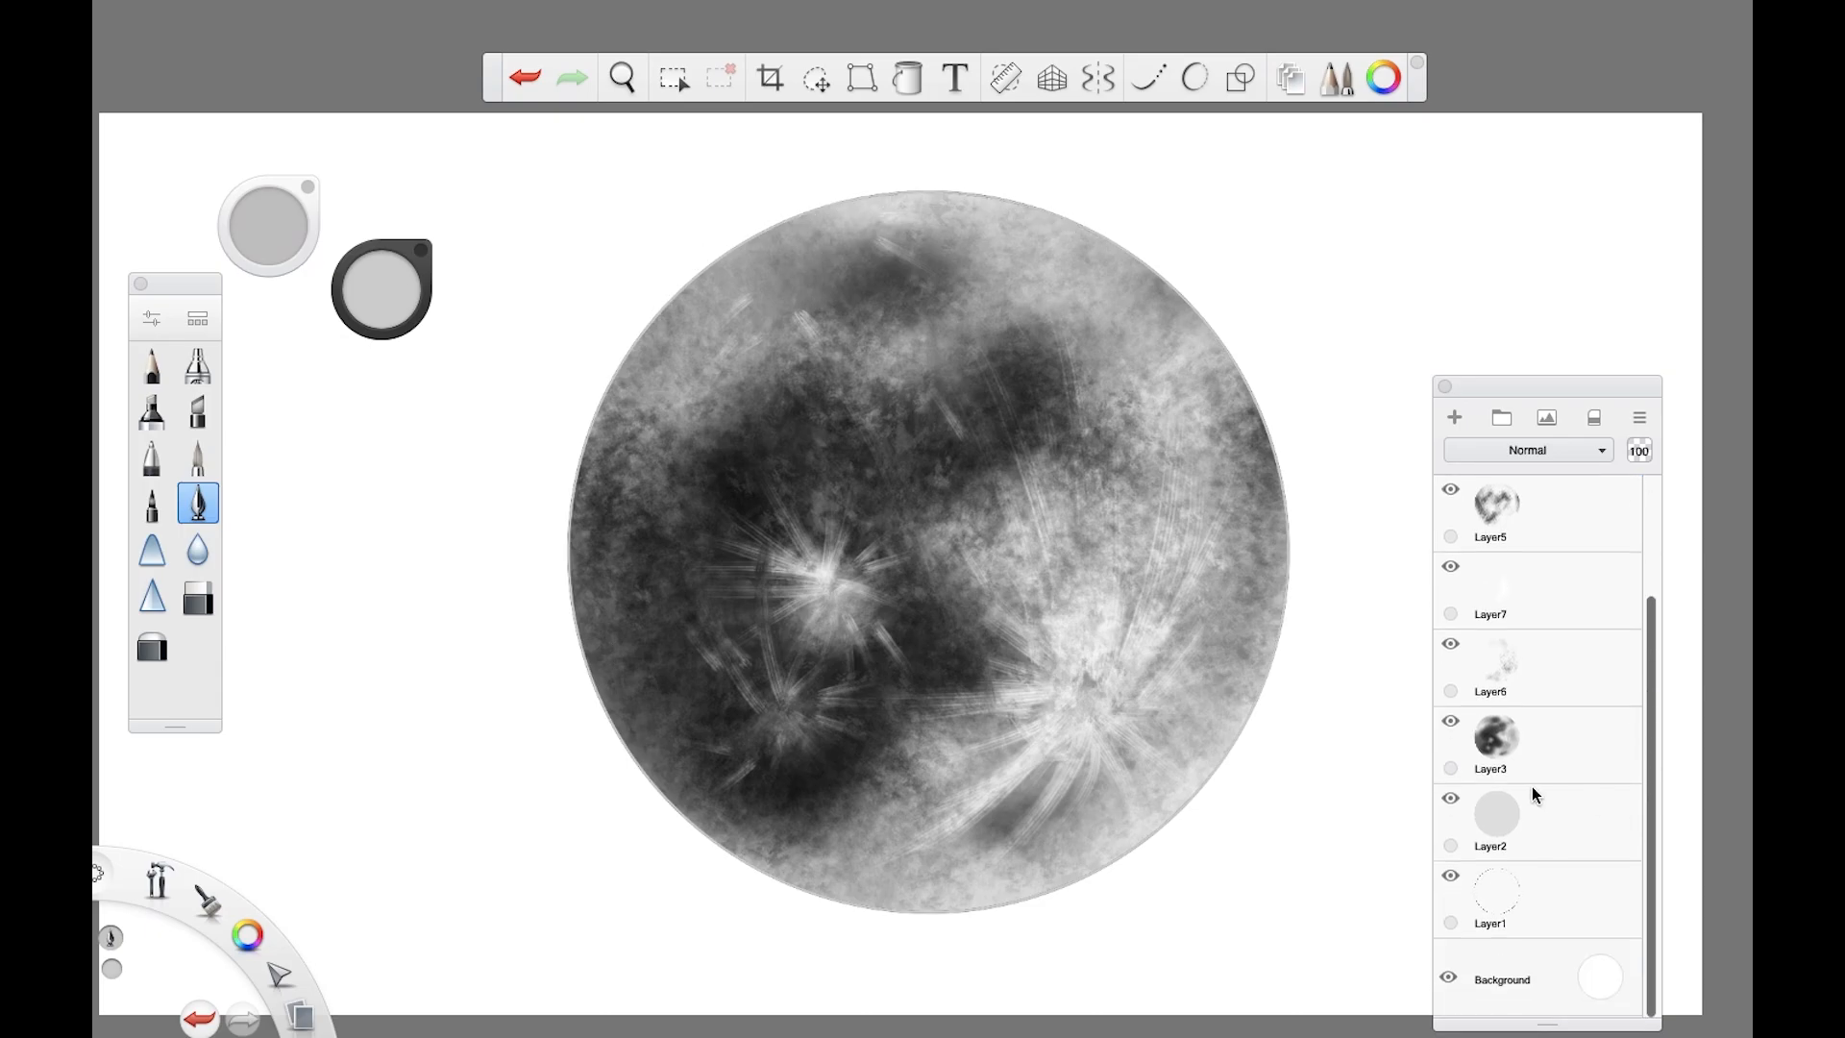
click(1450, 878)
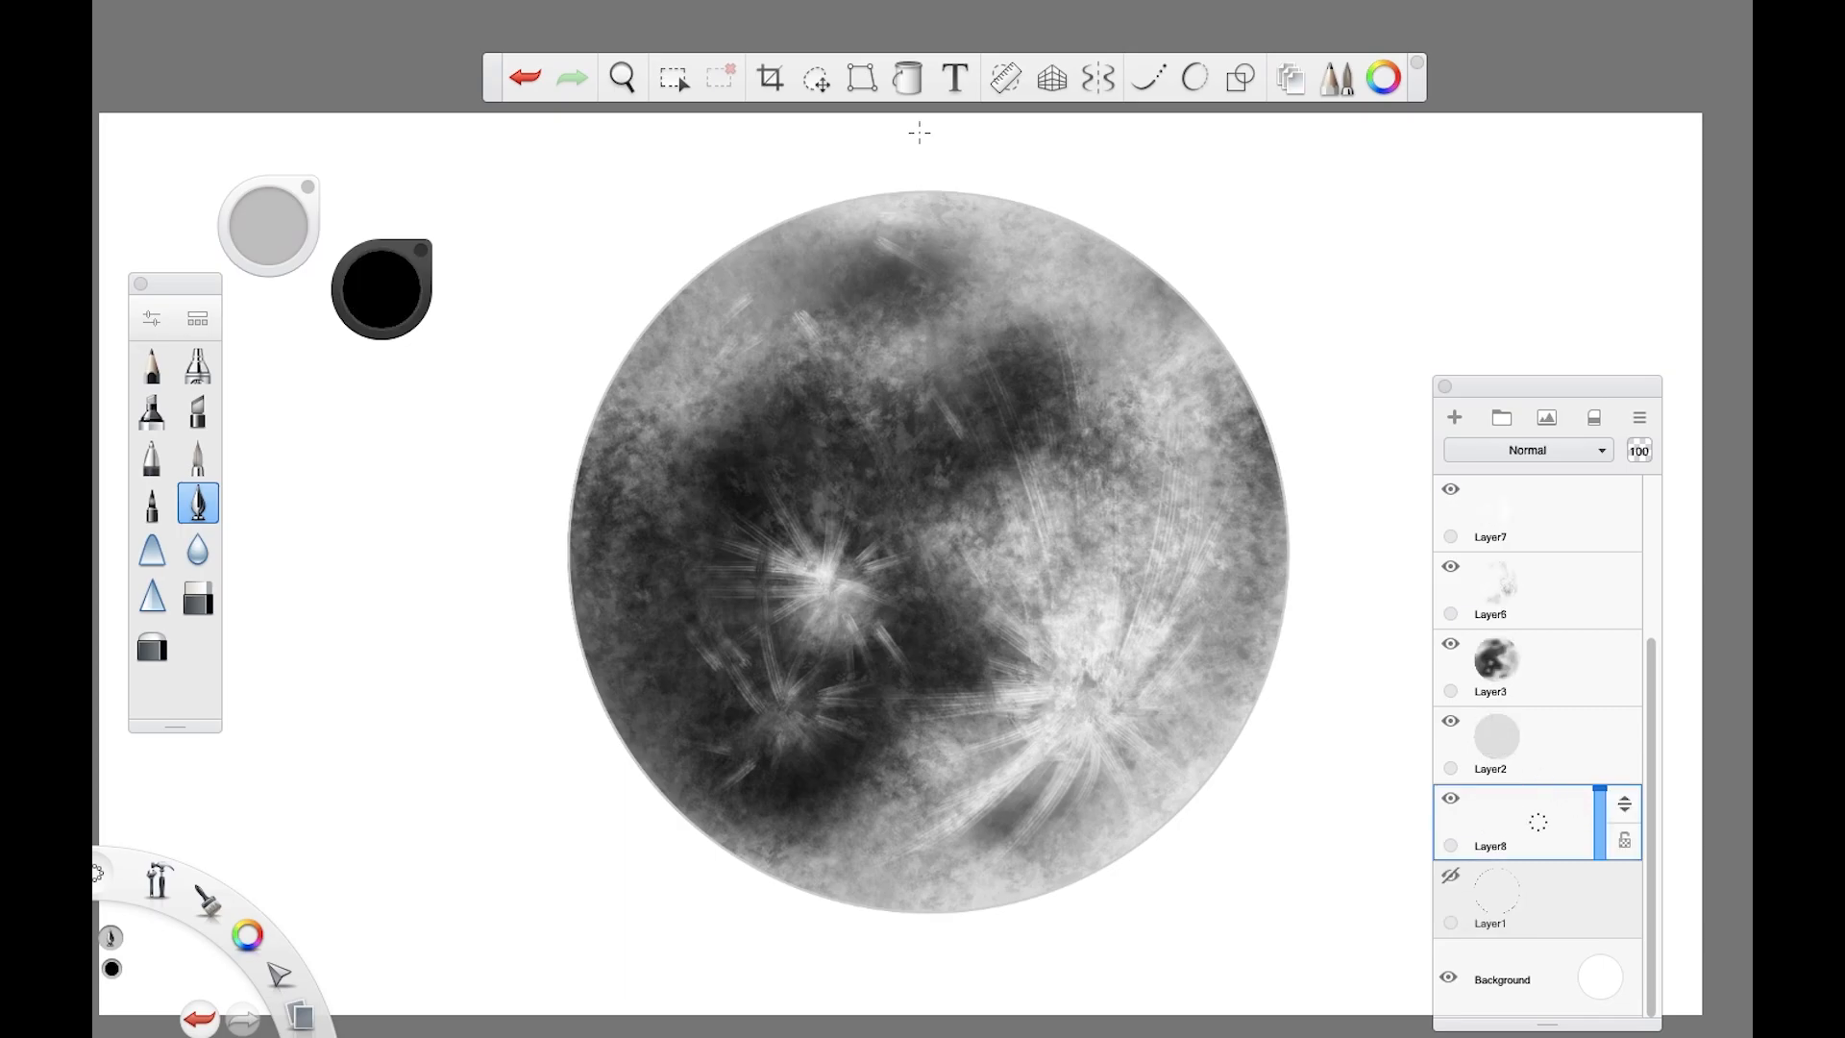
click(909, 81)
click(1136, 209)
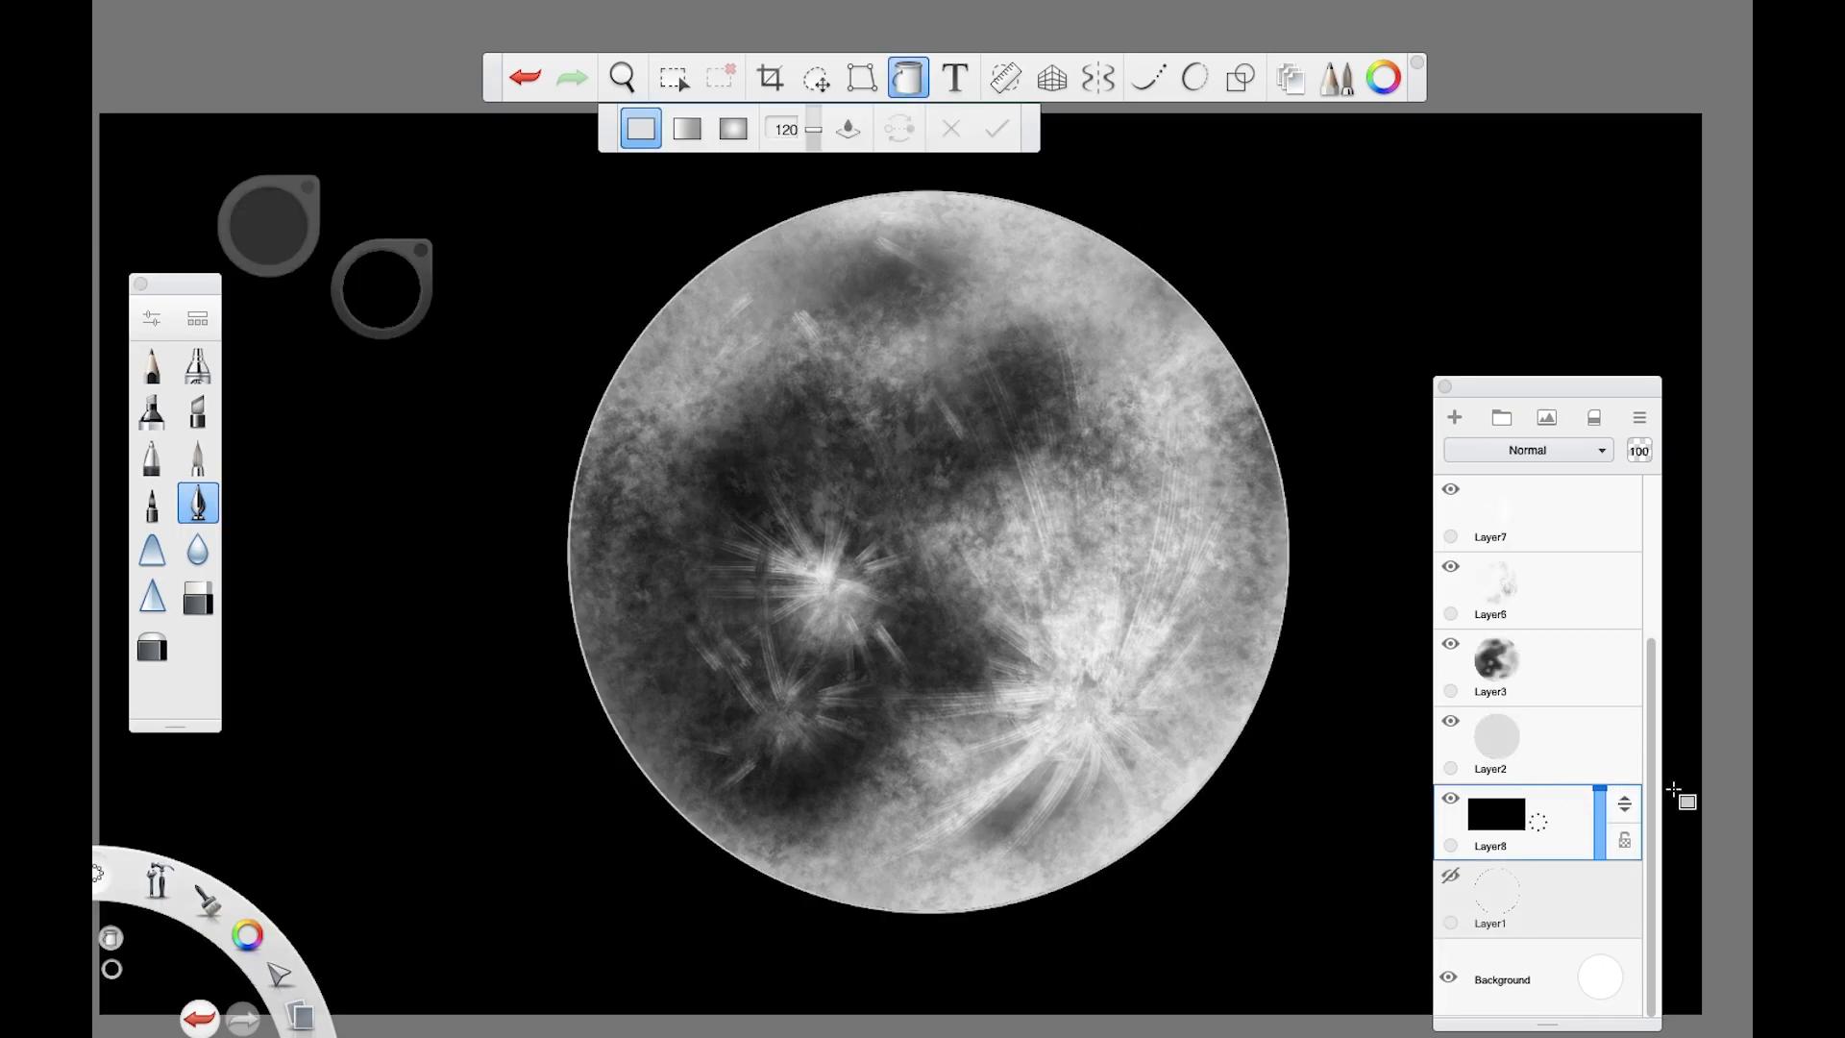
Step: Recolour the moon's outline on Layer1-1 black with the Inking Pen
drag(1651, 790, 1665, 535)
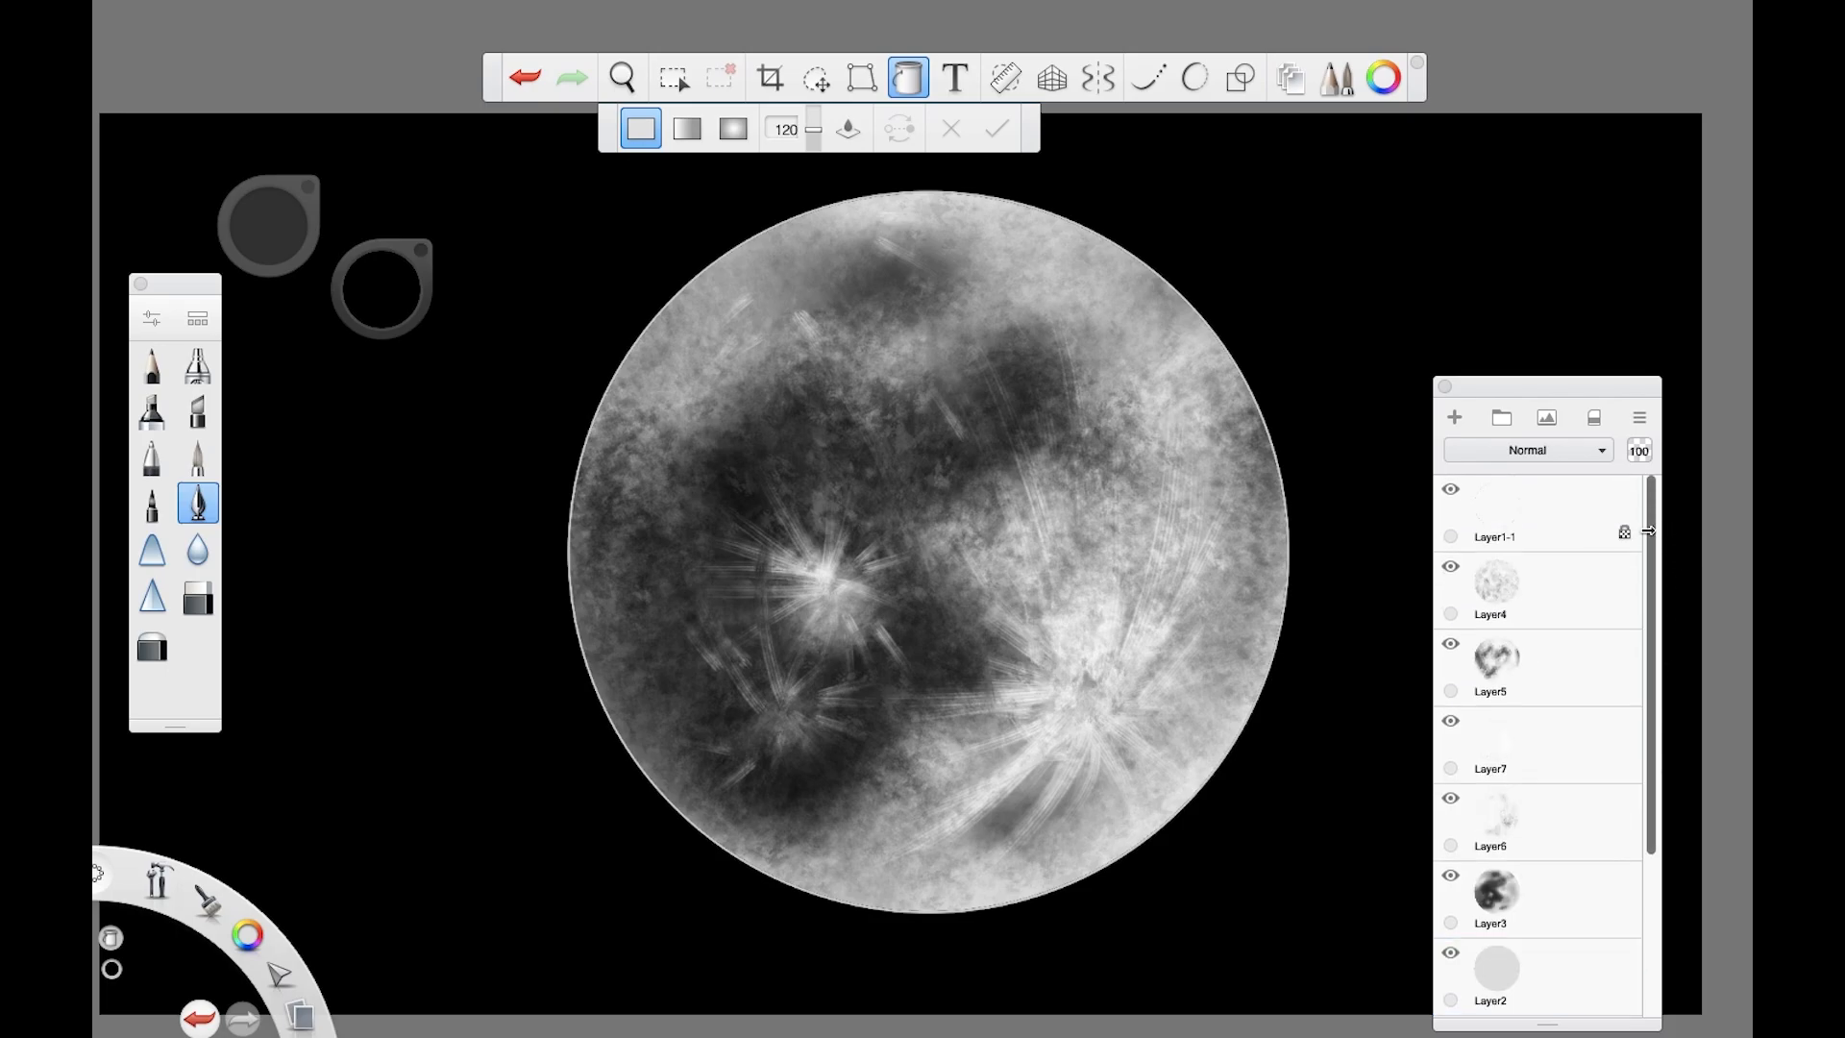
click(1546, 515)
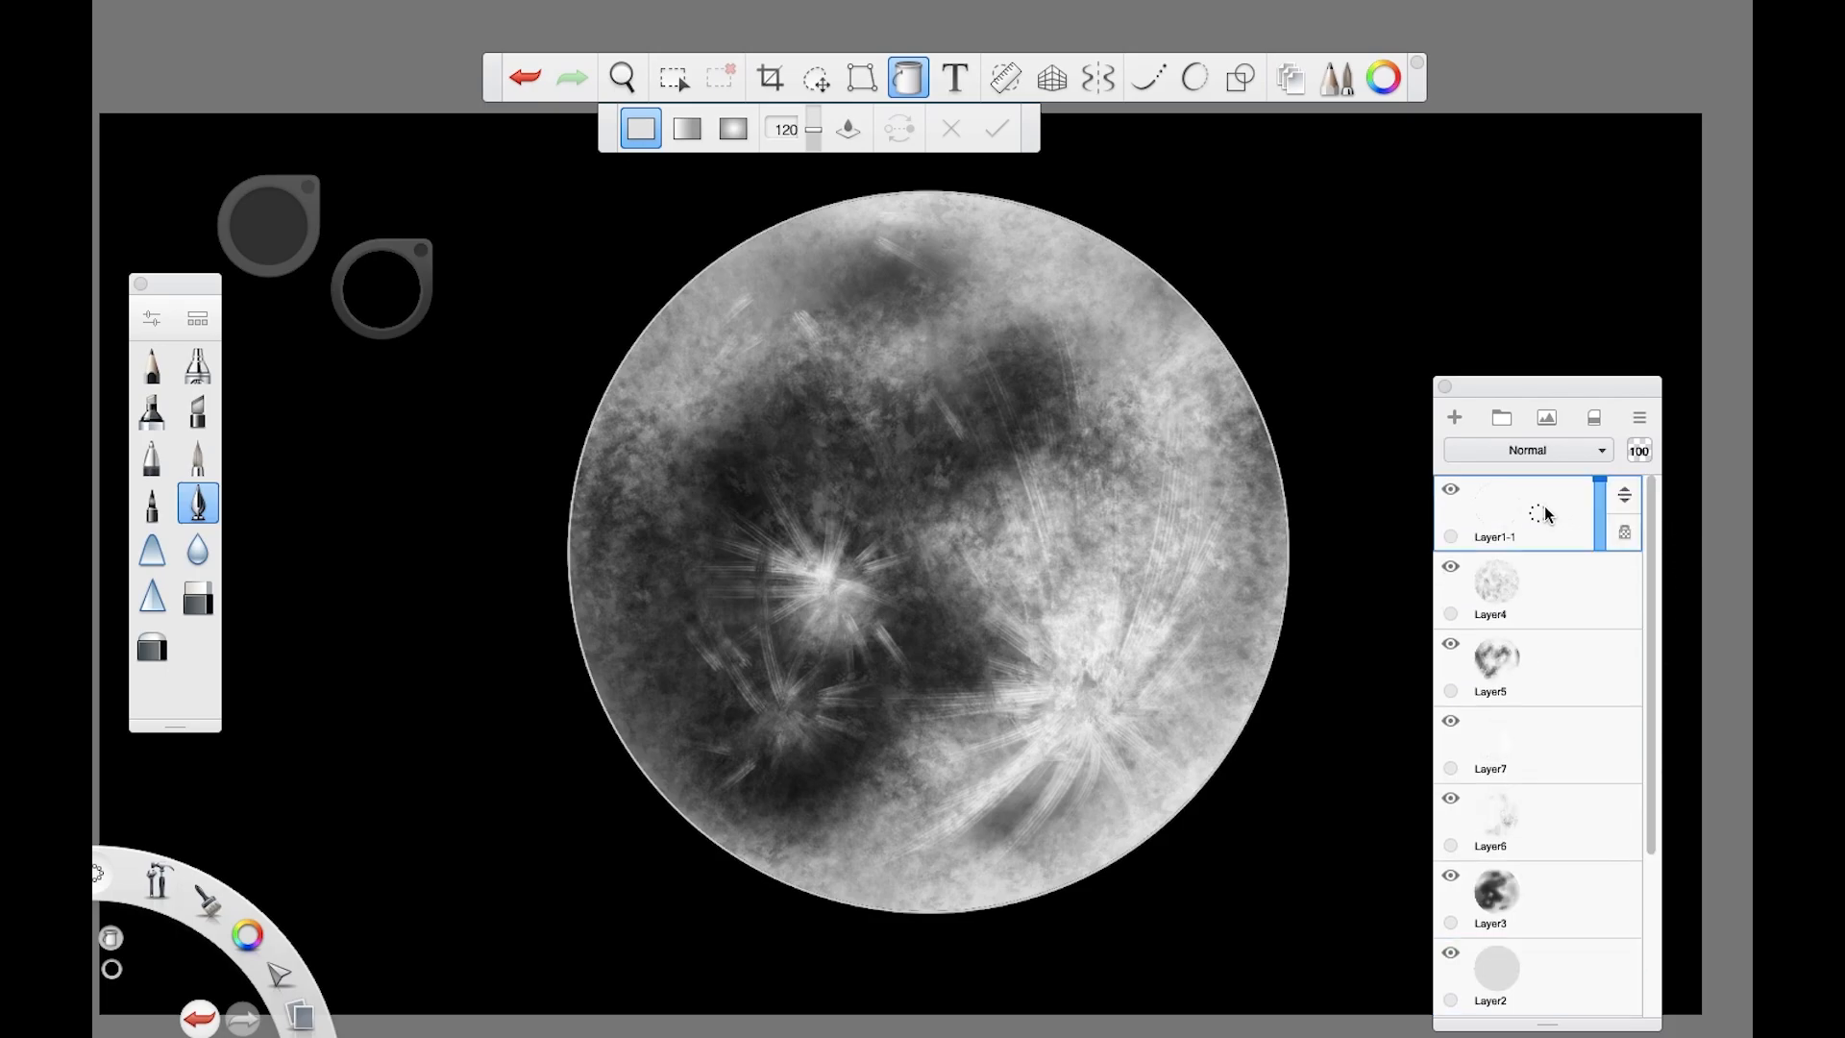
click(198, 502)
mouse_move(604, 343)
mouse_down()
mouse_move(557, 494)
mouse_move(737, 873)
mouse_move(1223, 810)
mouse_move(1269, 417)
mouse_move(960, 195)
mouse_move(695, 322)
mouse_up()
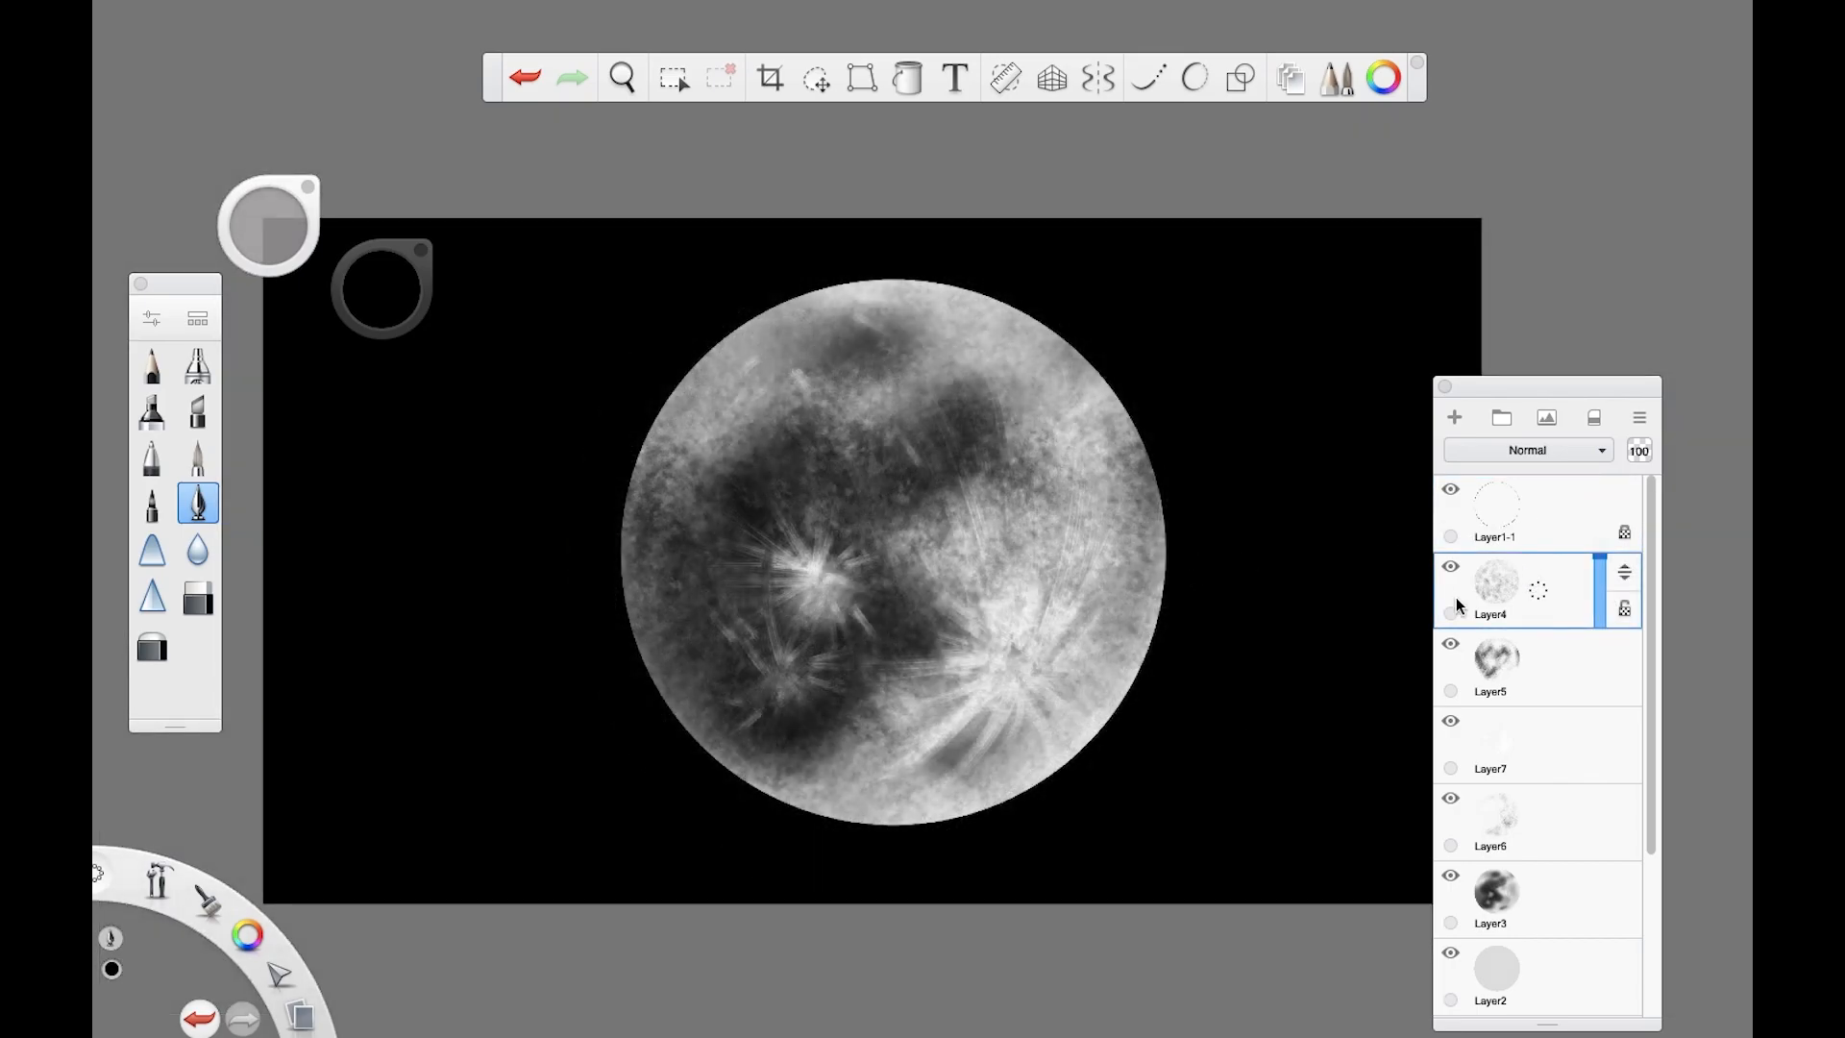
Step: Add a new layer directly above Layer4 and set the Airbrush size to 215.4
click(1456, 419)
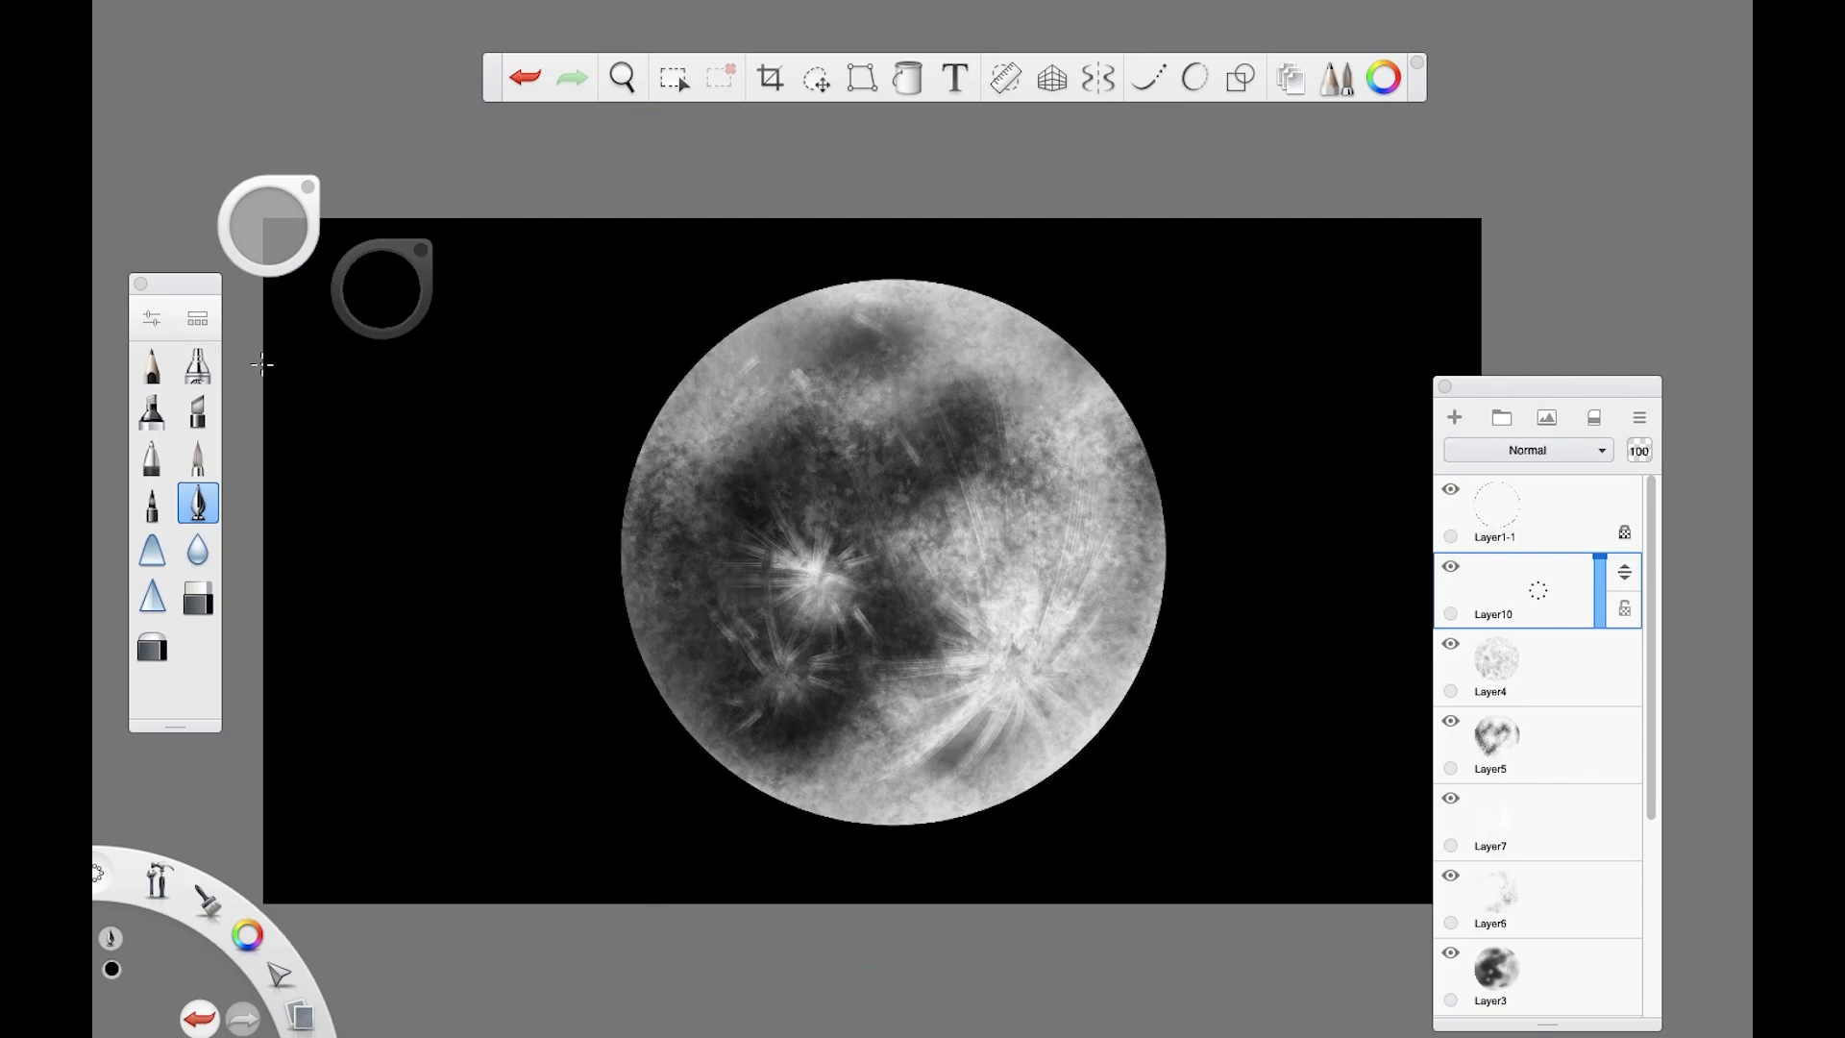
double_click(200, 370)
drag(308, 739, 447, 739)
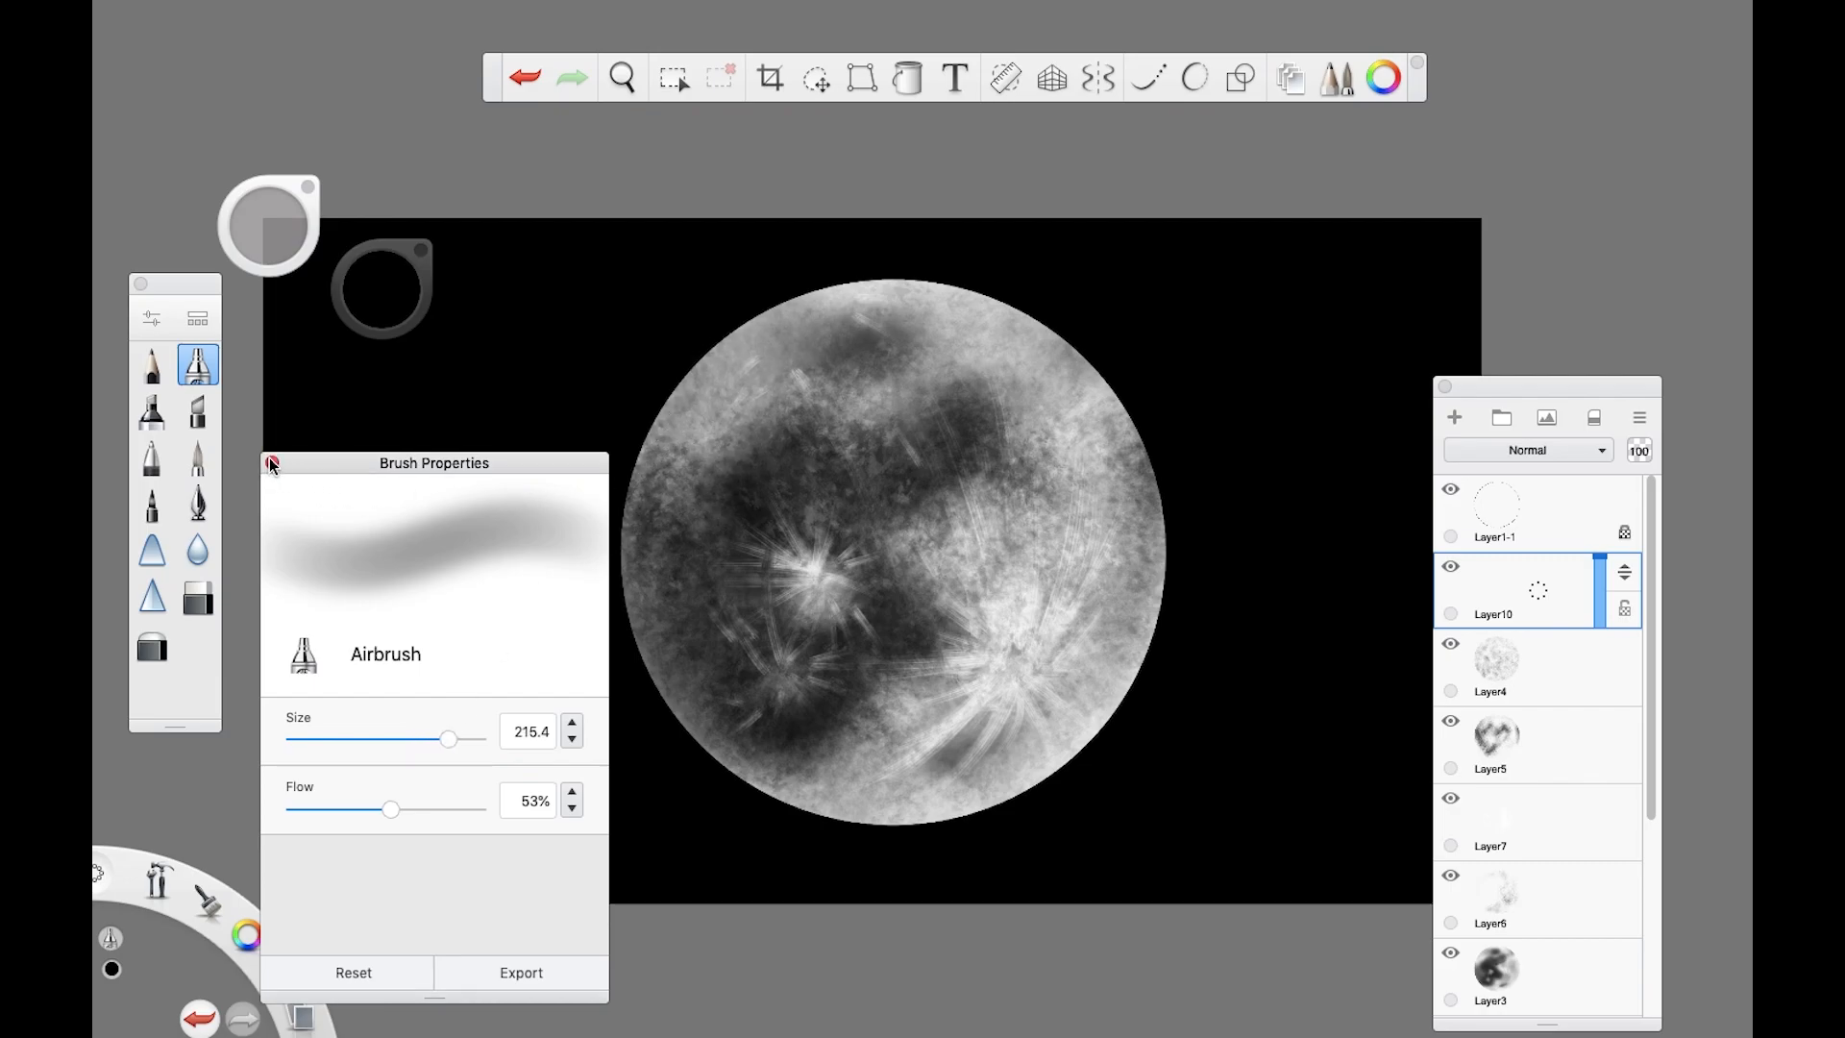
Step: Try shading the moon's upper-left side into darkness with broad black Airbrush strokes on Layer10, and undo the strokes
mouse_move(690, 381)
mouse_down()
mouse_move(844, 283)
mouse_move(552, 445)
mouse_move(865, 250)
mouse_move(803, 305)
mouse_move(535, 433)
mouse_move(775, 308)
mouse_move(883, 297)
mouse_move(609, 499)
mouse_move(494, 556)
mouse_move(733, 474)
mouse_move(442, 709)
mouse_move(618, 753)
mouse_move(575, 834)
mouse_move(705, 799)
mouse_move(816, 666)
mouse_move(957, 313)
mouse_up()
mouse_move(980, 408)
mouse_down()
mouse_move(1045, 490)
mouse_move(774, 868)
mouse_up()
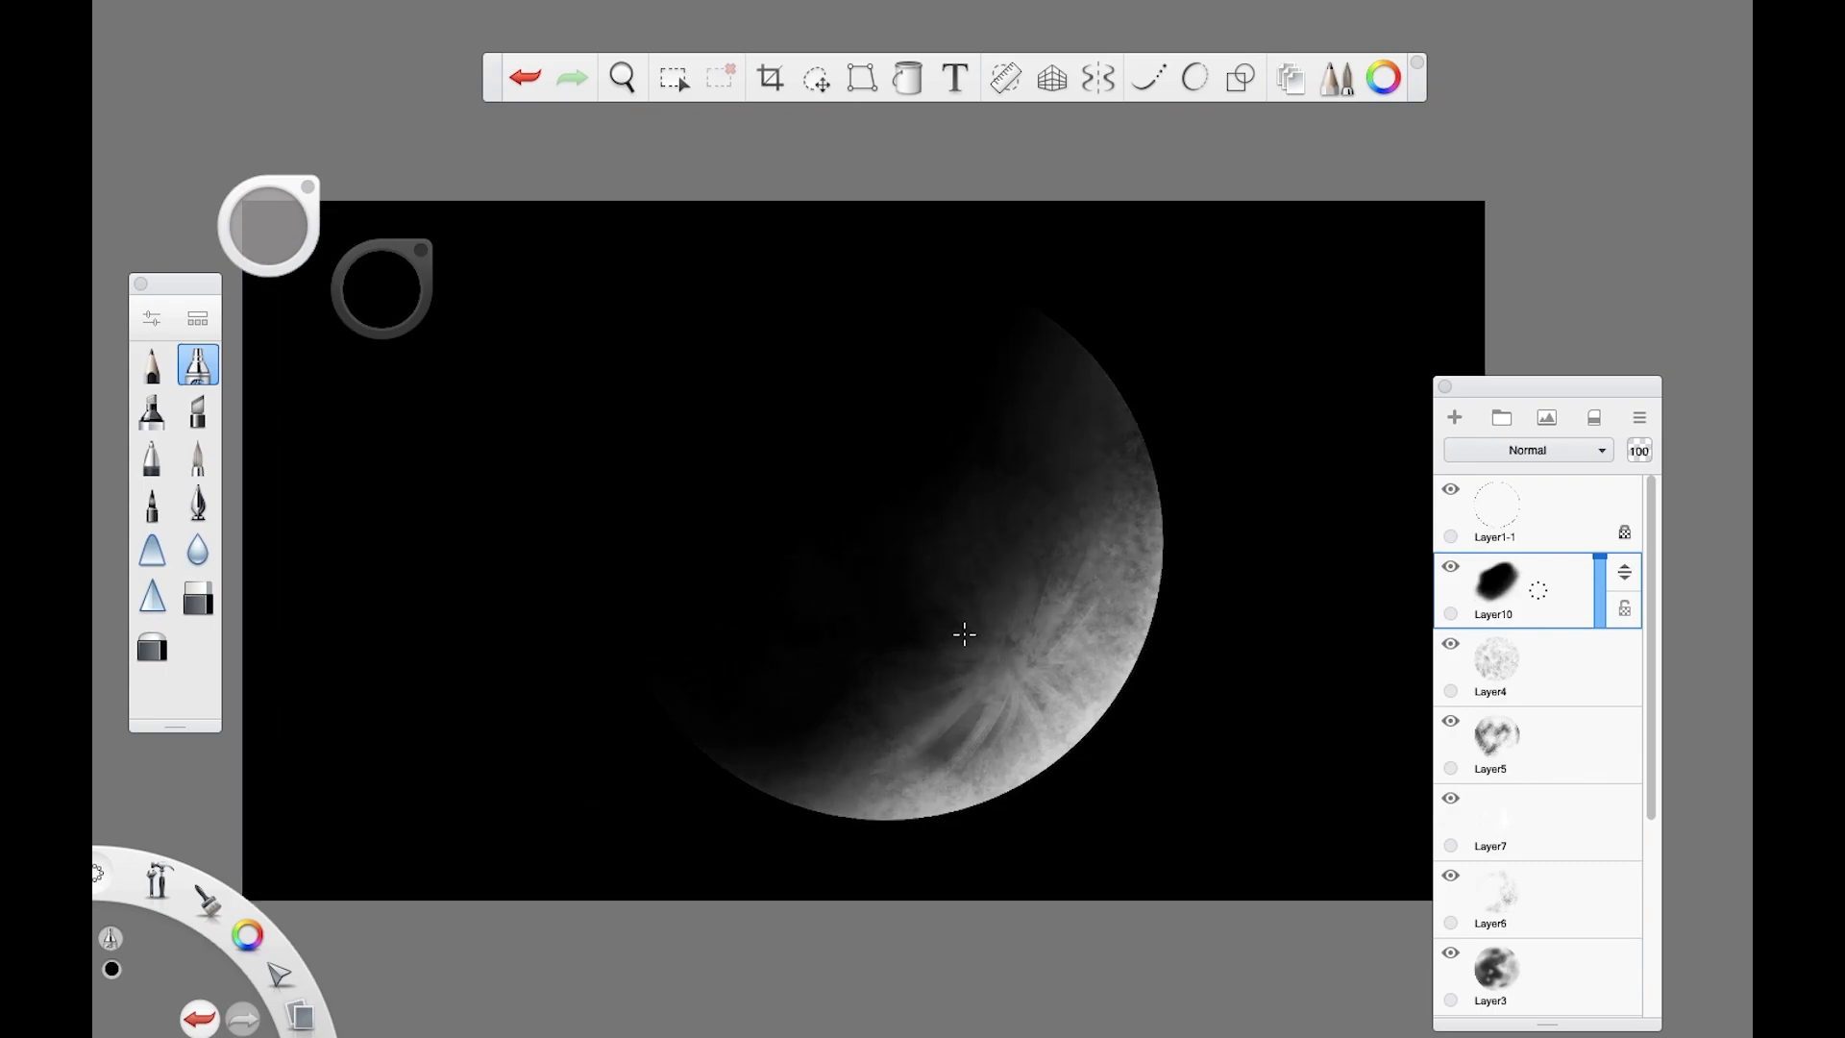
mouse_move(1639, 451)
mouse_down()
mouse_move(1610, 701)
mouse_move(1584, 443)
mouse_up()
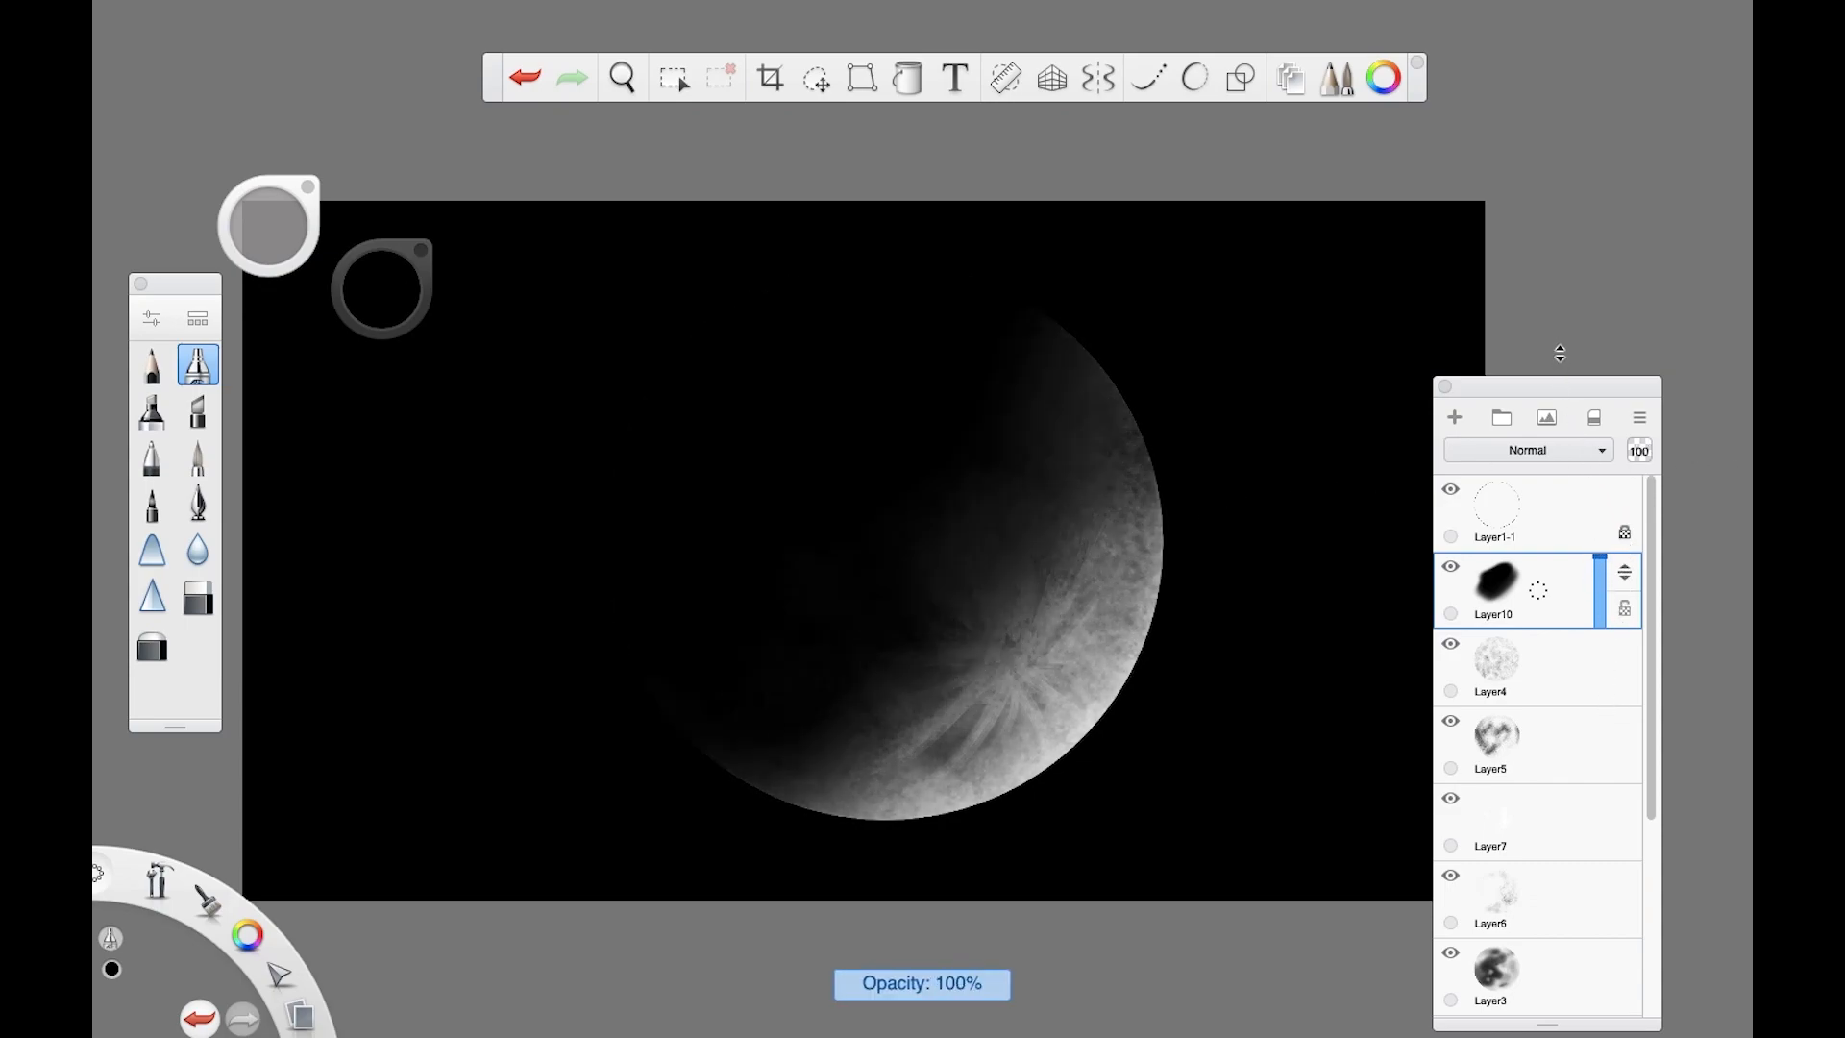
key(ctrl+z)
key(ctrl+z)
key(ctrl+z)
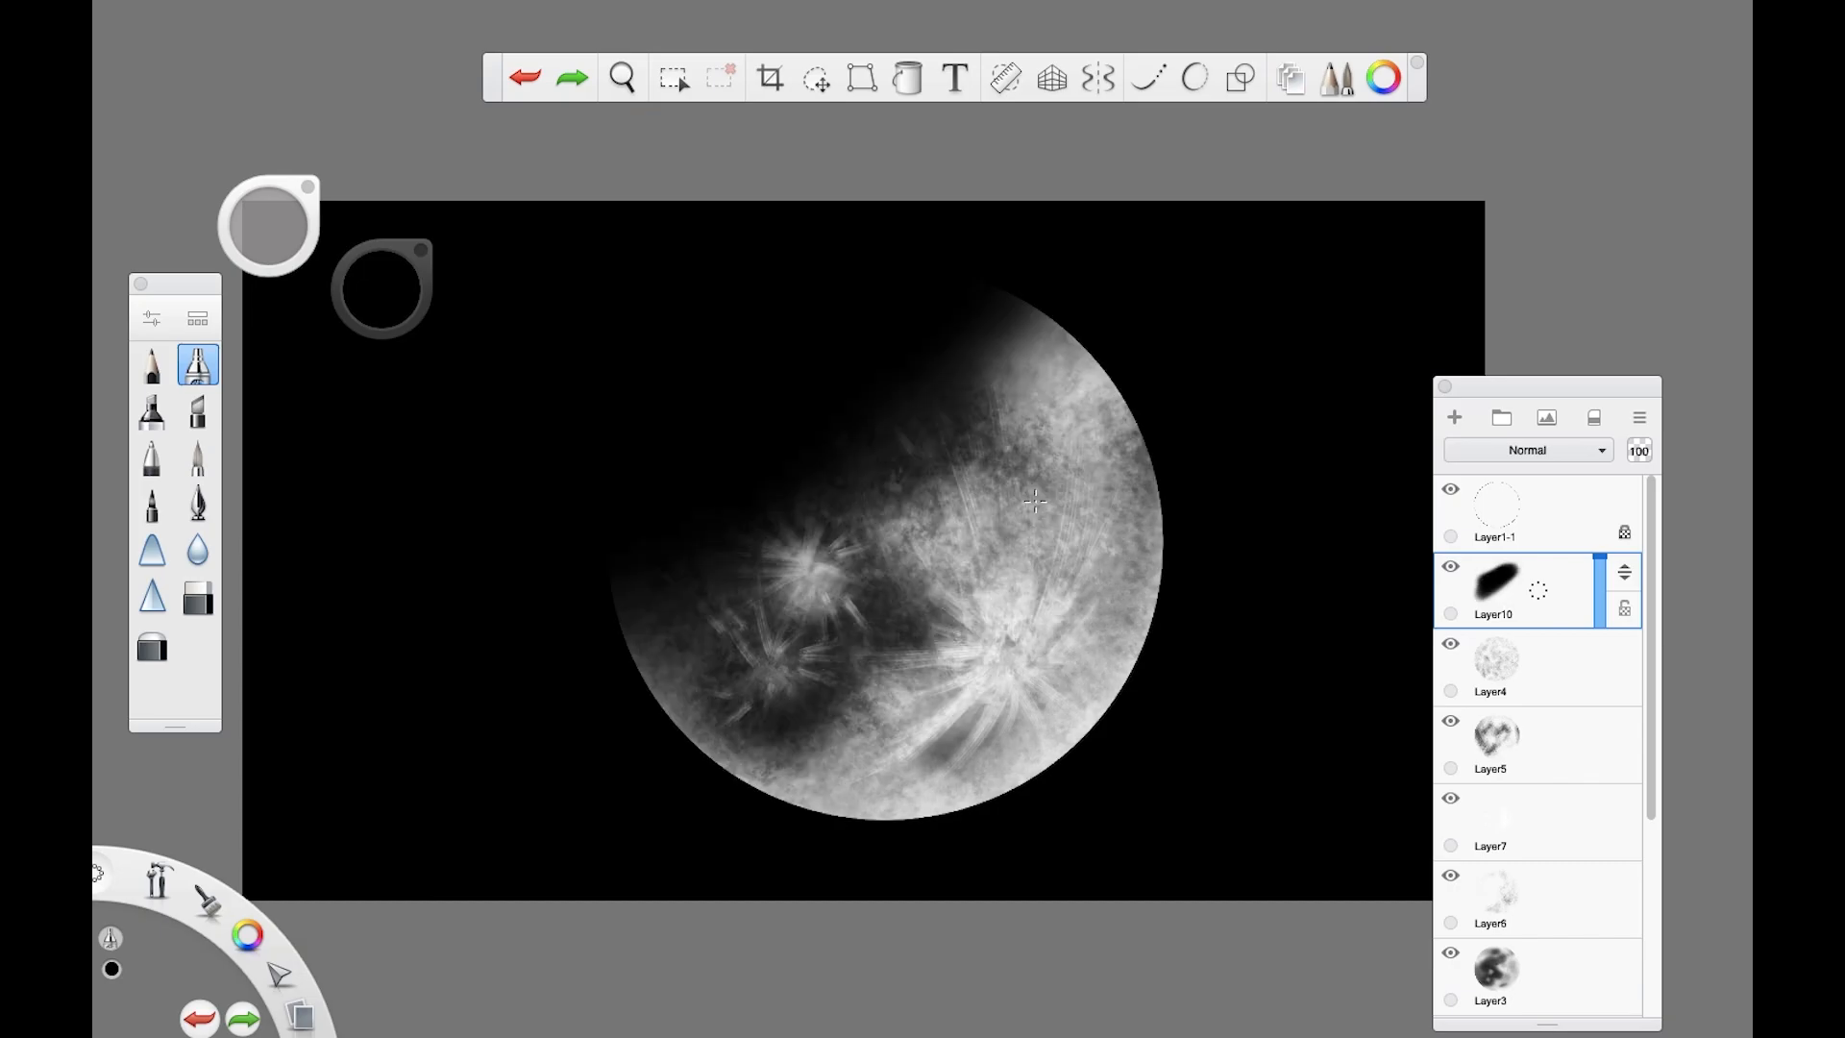
drag(576, 672, 785, 544)
Step: Move the toolbar and the layer list clear of the artwork and enlarge the moon in the view
drag(495, 86, 501, 60)
drag(1537, 386, 1598, 231)
key(space)
drag(1206, 642, 1133, 646)
drag(1005, 862, 932, 811)
drag(1712, 385, 1688, 603)
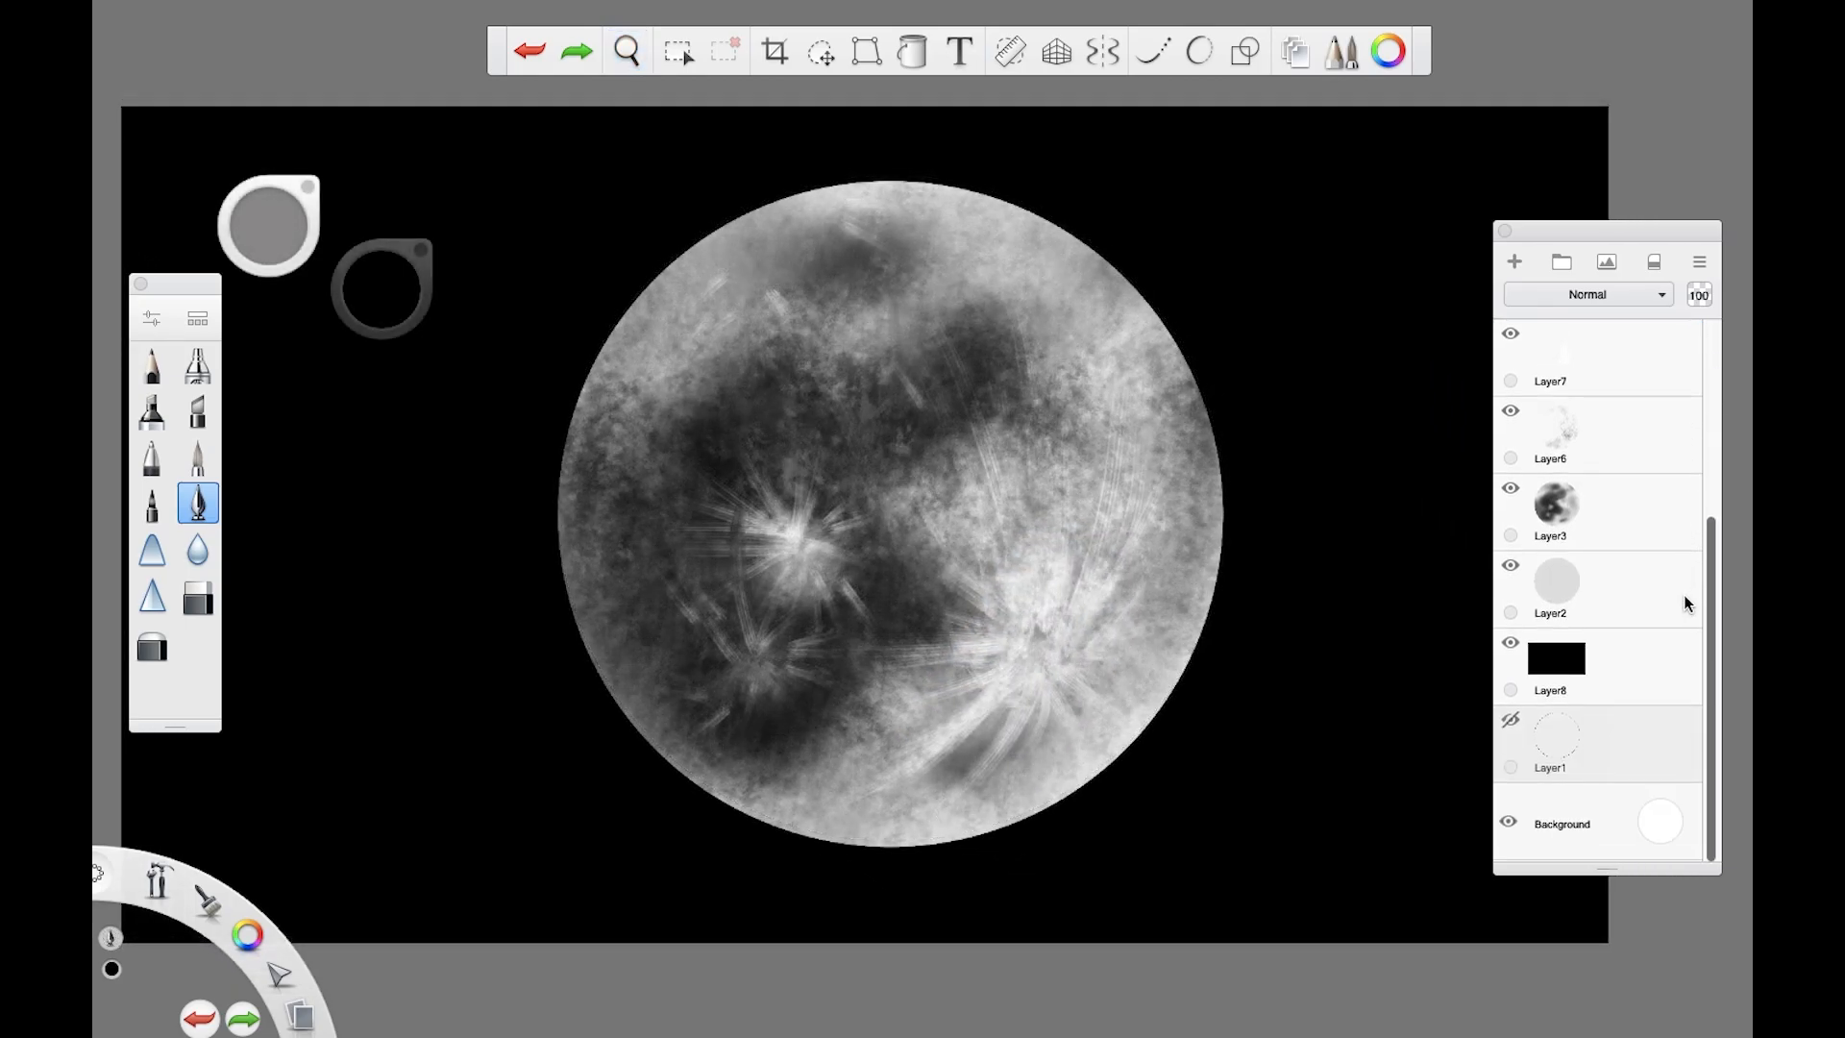
Step: Try merging all the layers into one from Layer1-1, check the result by toggling its visibility, and undo the merge
click(1606, 665)
click(1601, 600)
drag(1712, 540, 1748, 302)
click(1609, 357)
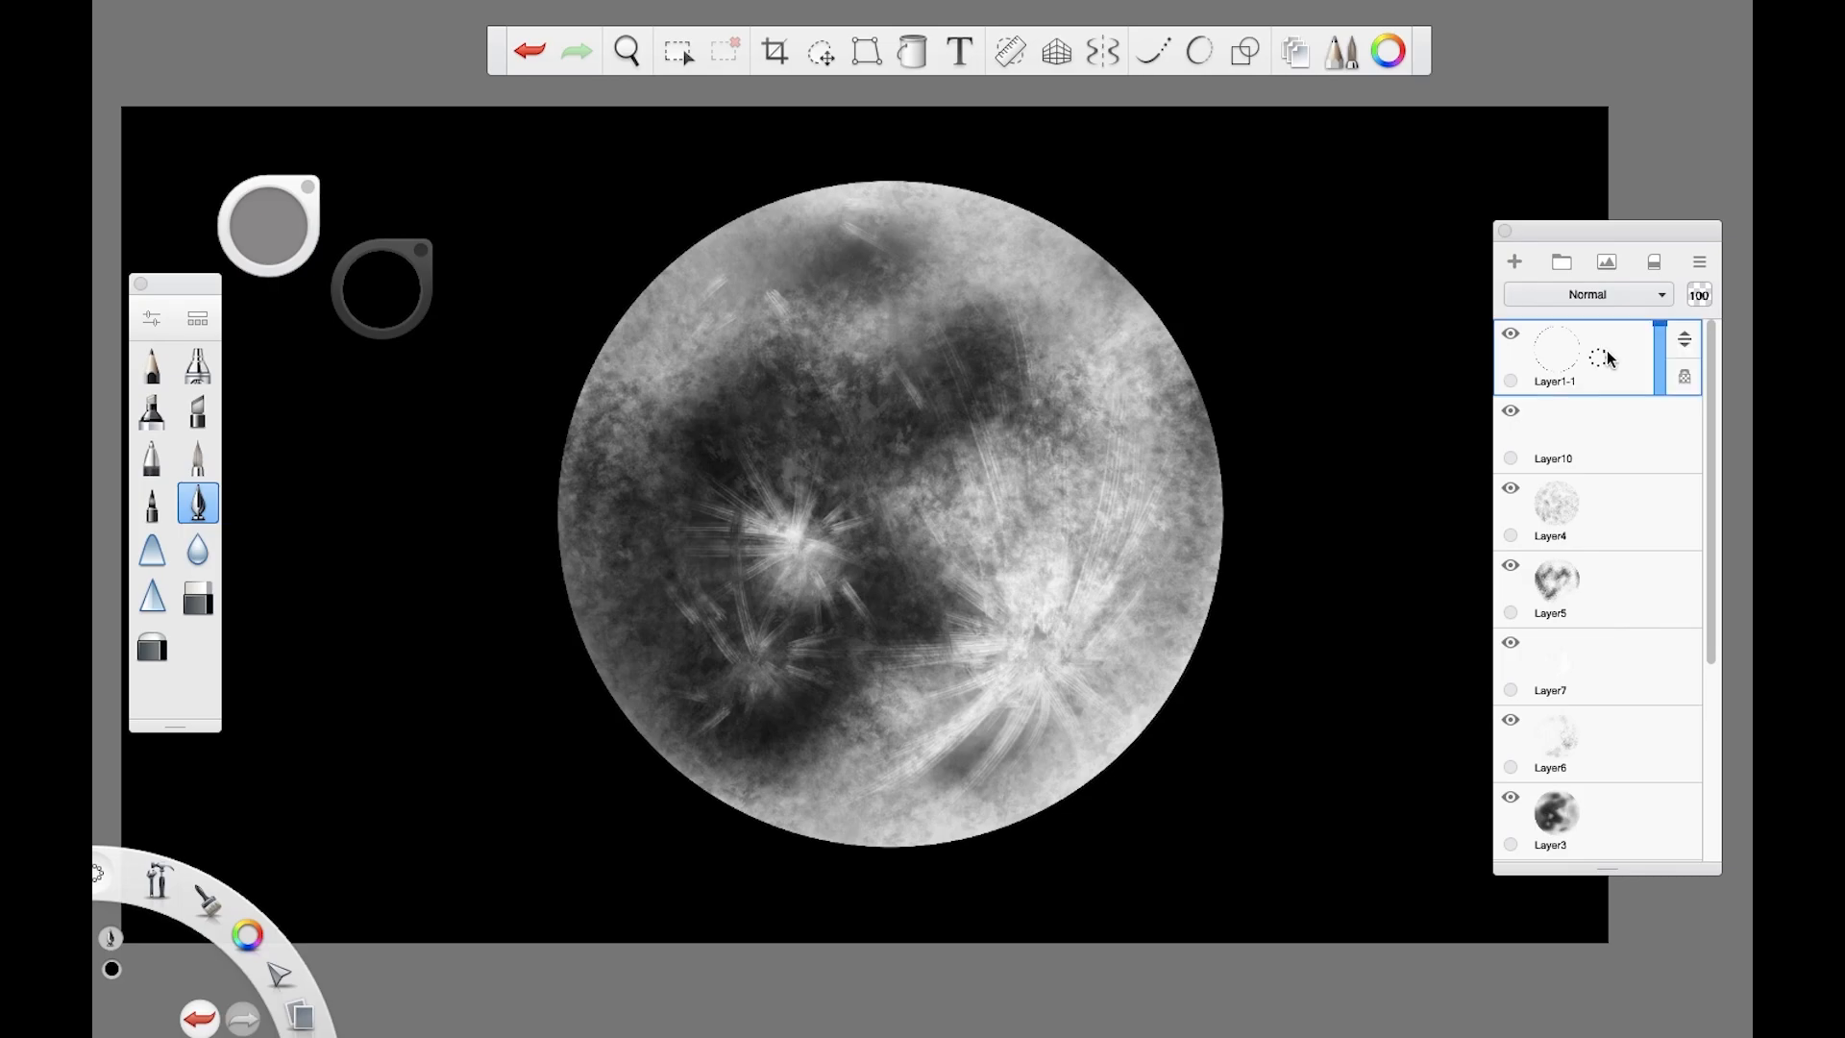
click(1586, 359)
drag(1588, 372, 1639, 418)
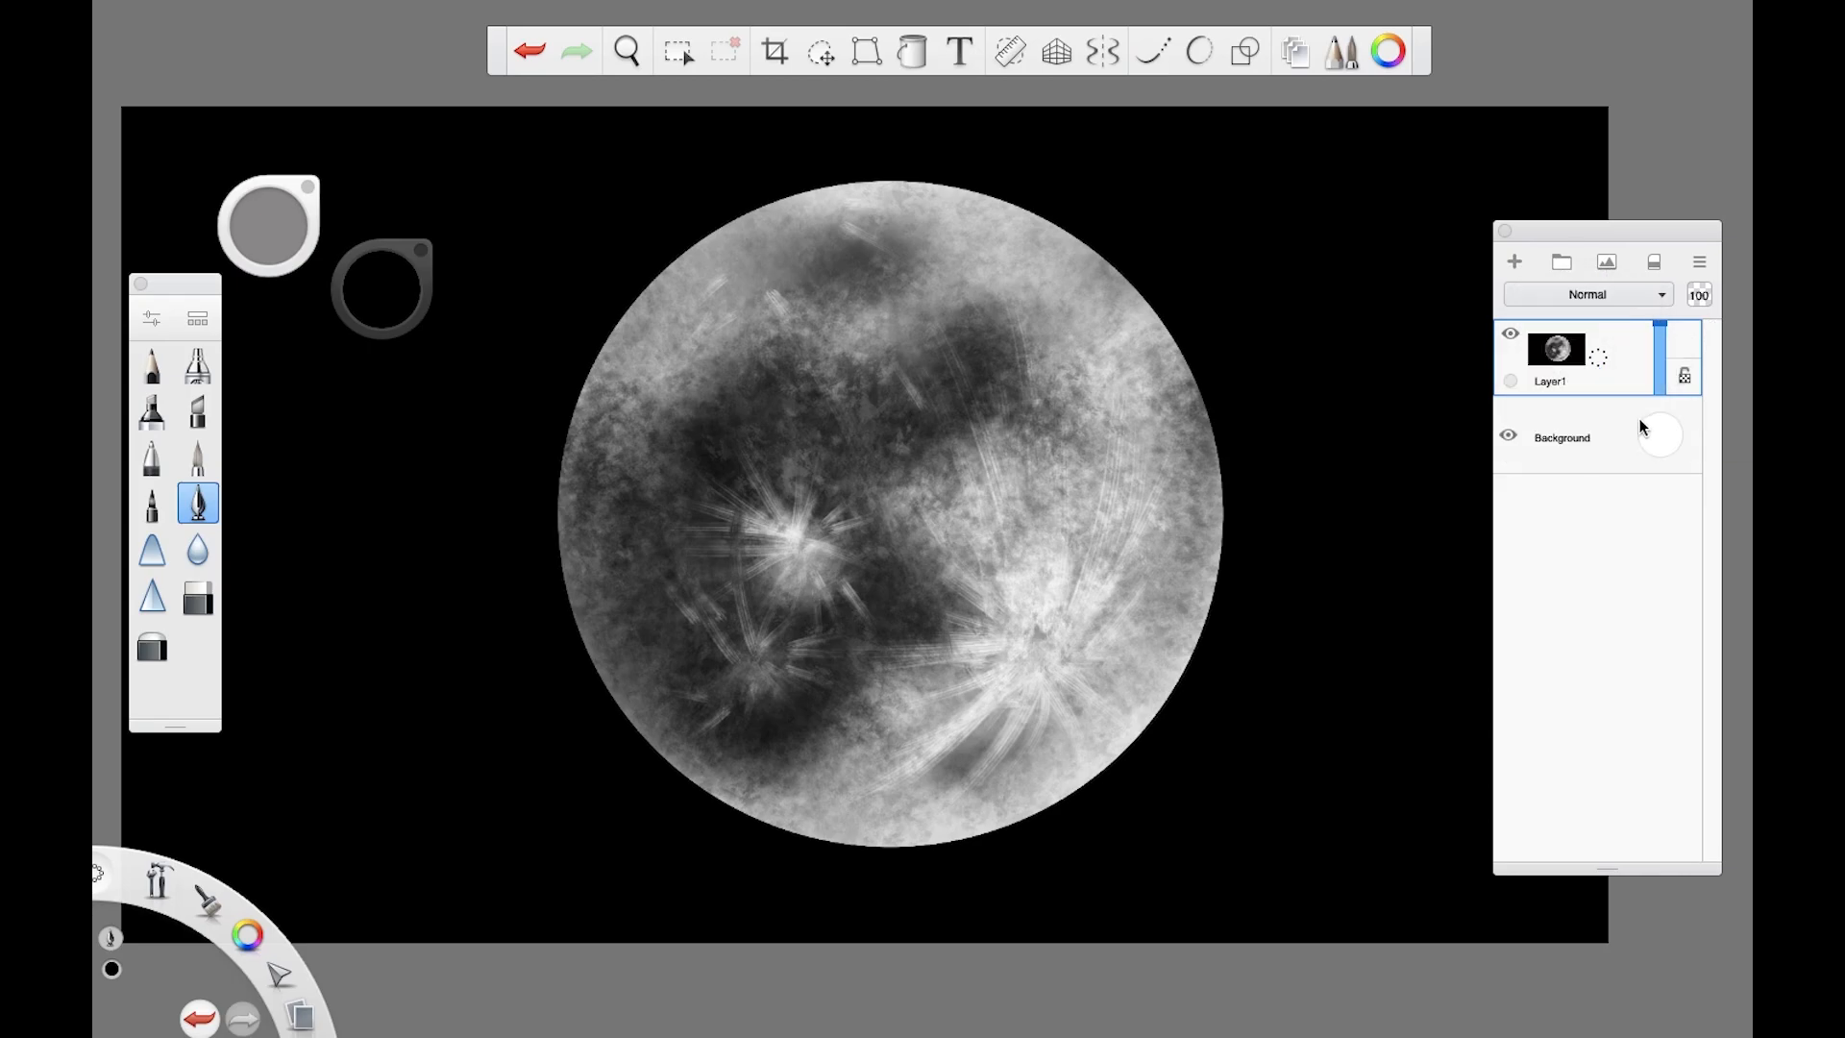
click(1510, 334)
click(1510, 333)
key(ctrl+z)
key(ctrl+z)
key(ctrl+z)
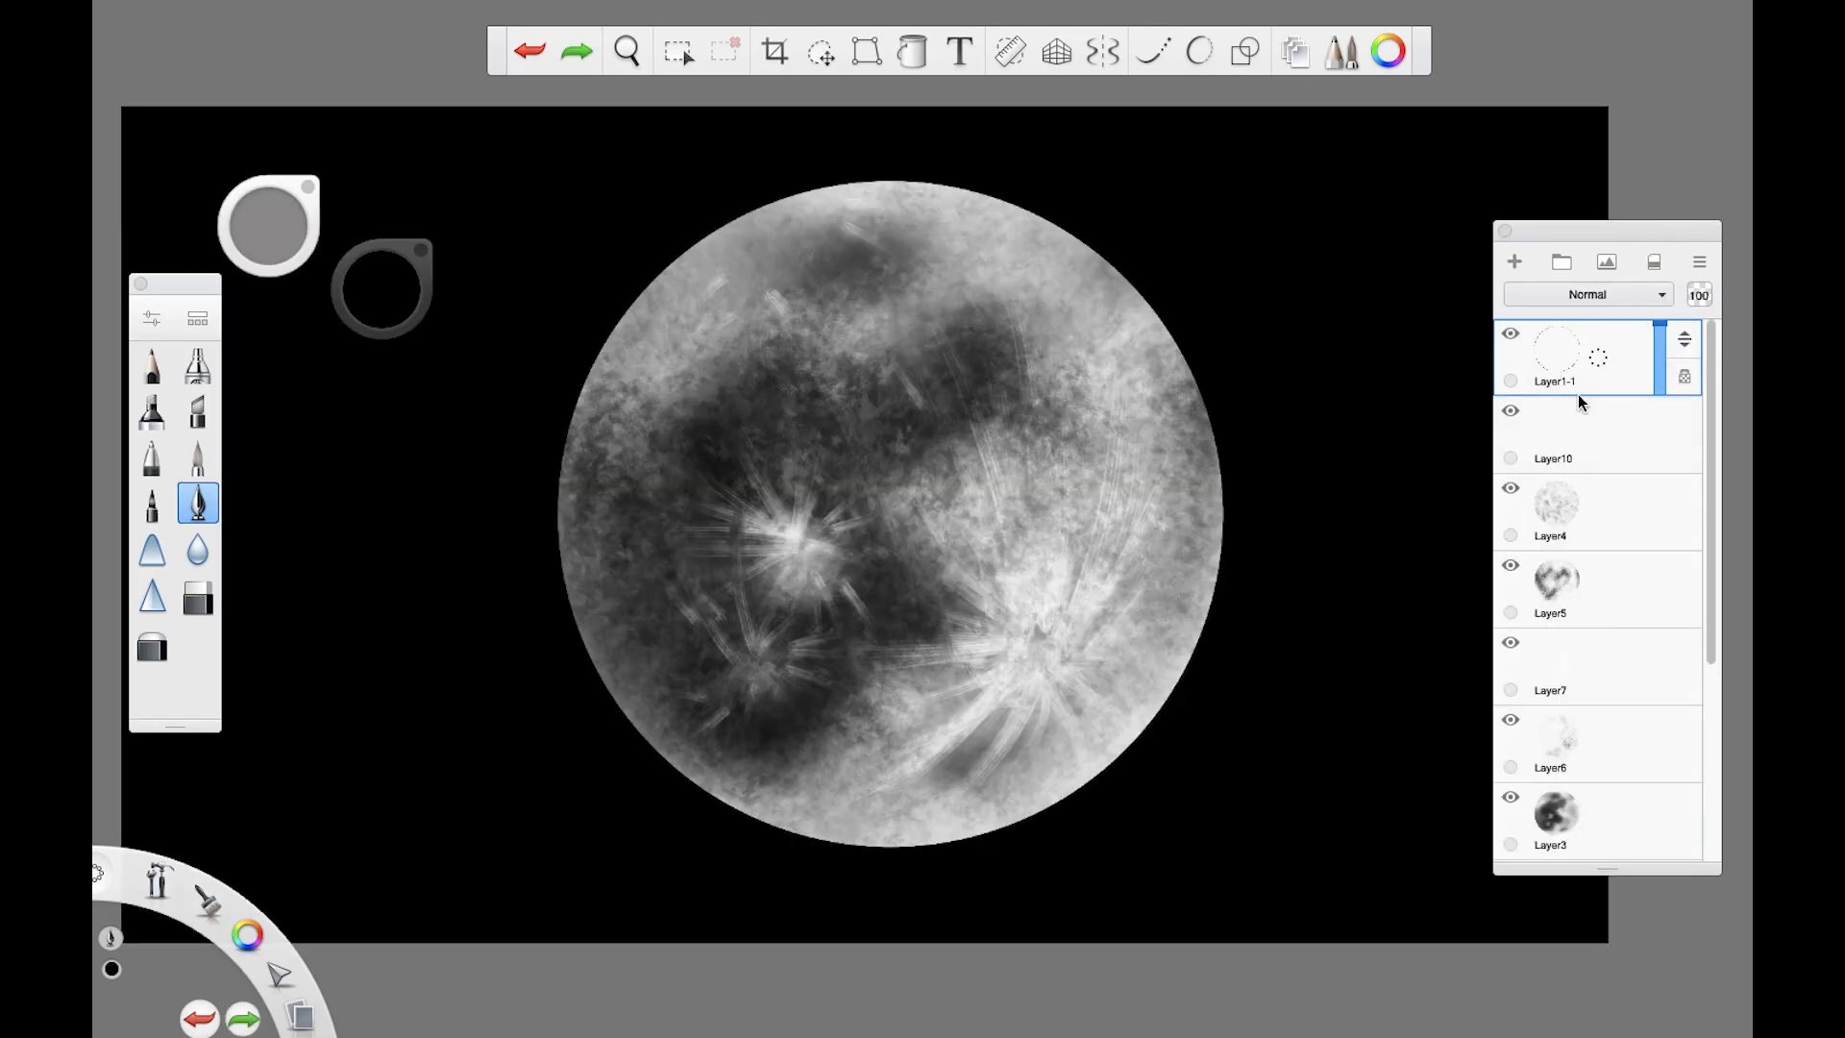
Step: Merge Layer1-1 downward one layer at a time through Layer2, keeping the black Layer8 separate
click(1595, 360)
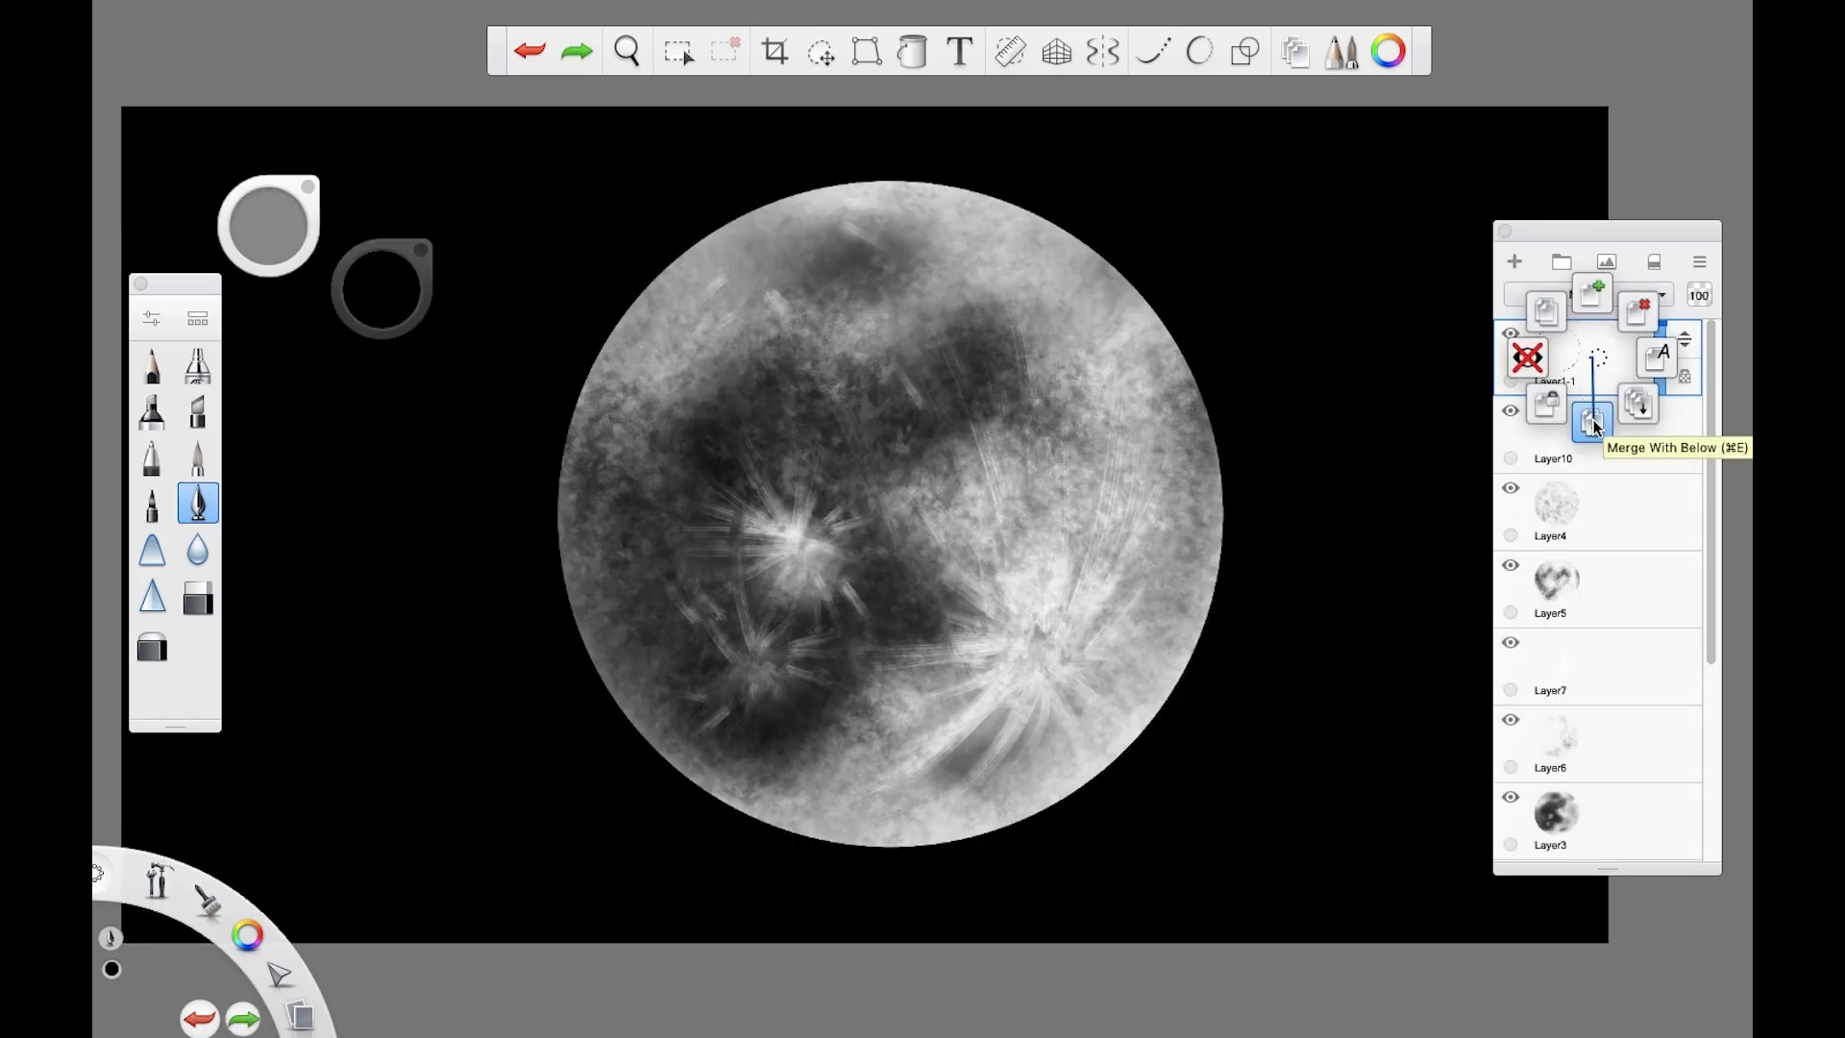
click(1592, 432)
click(1585, 354)
click(1585, 411)
click(1587, 352)
click(1585, 412)
click(1585, 354)
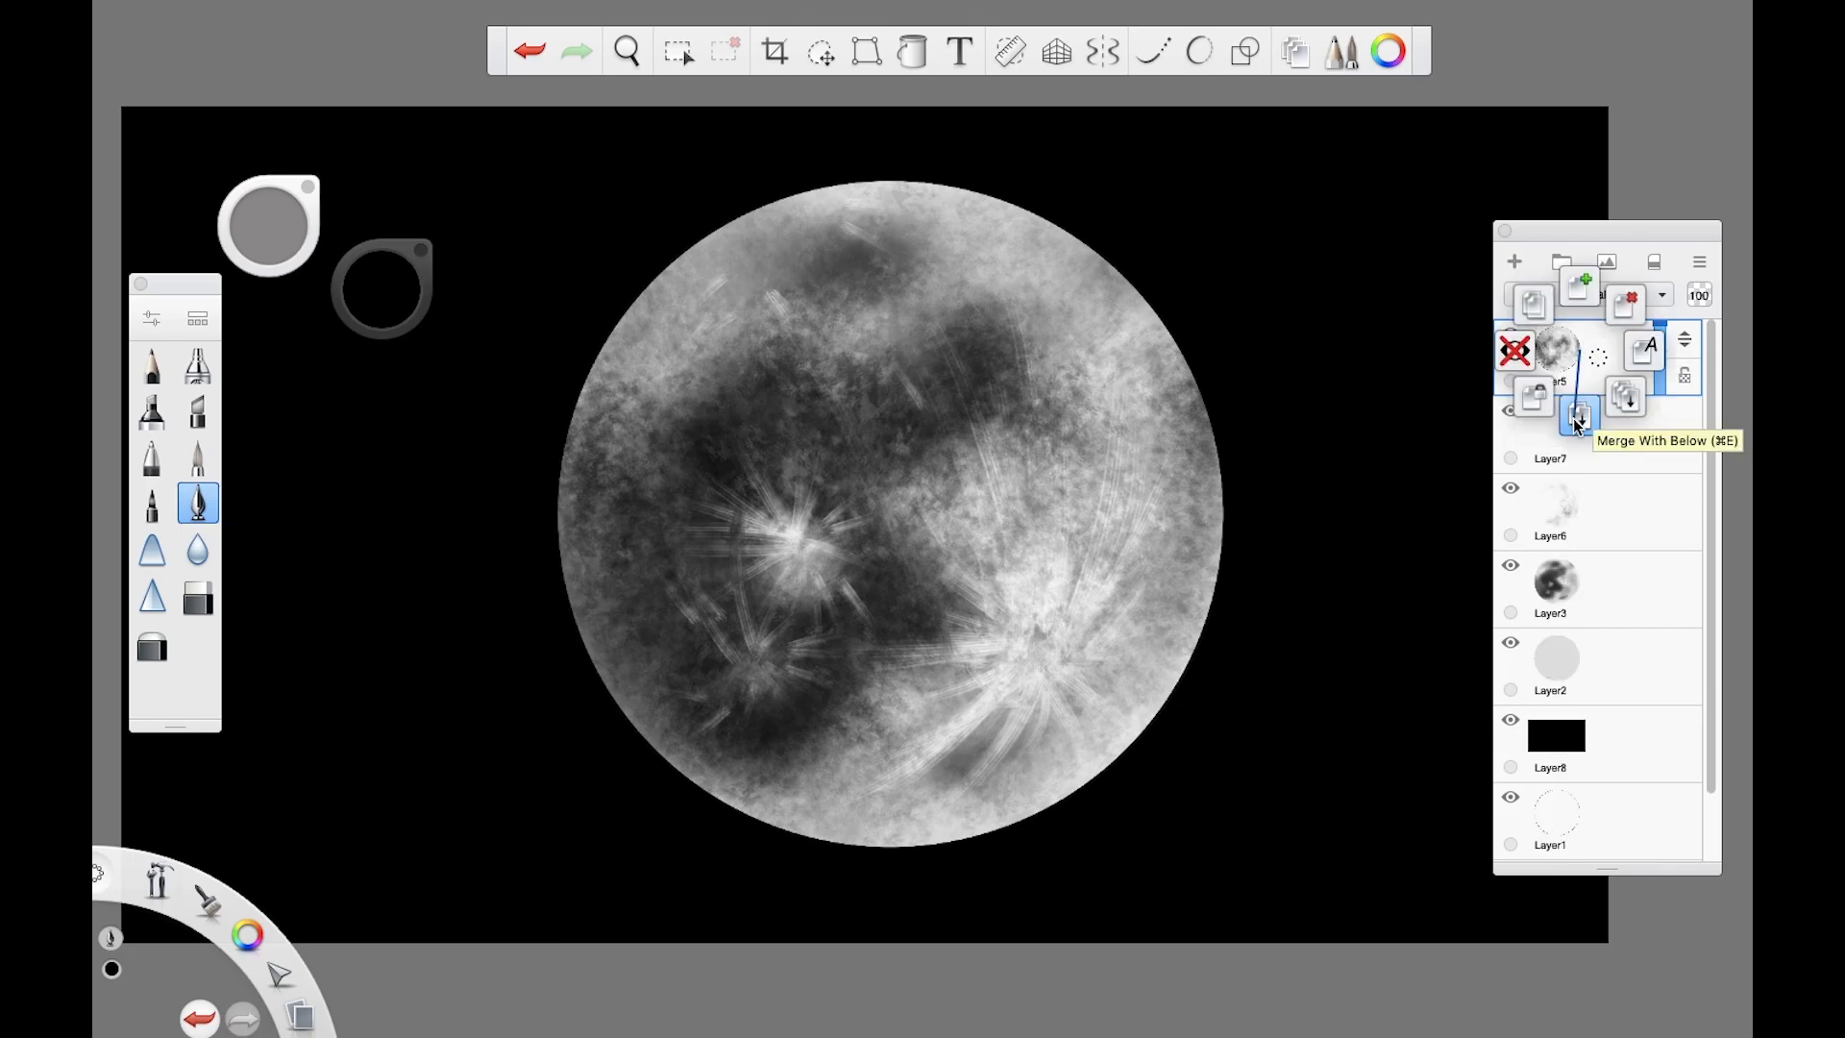
click(1585, 412)
click(1583, 358)
click(1586, 411)
click(1585, 354)
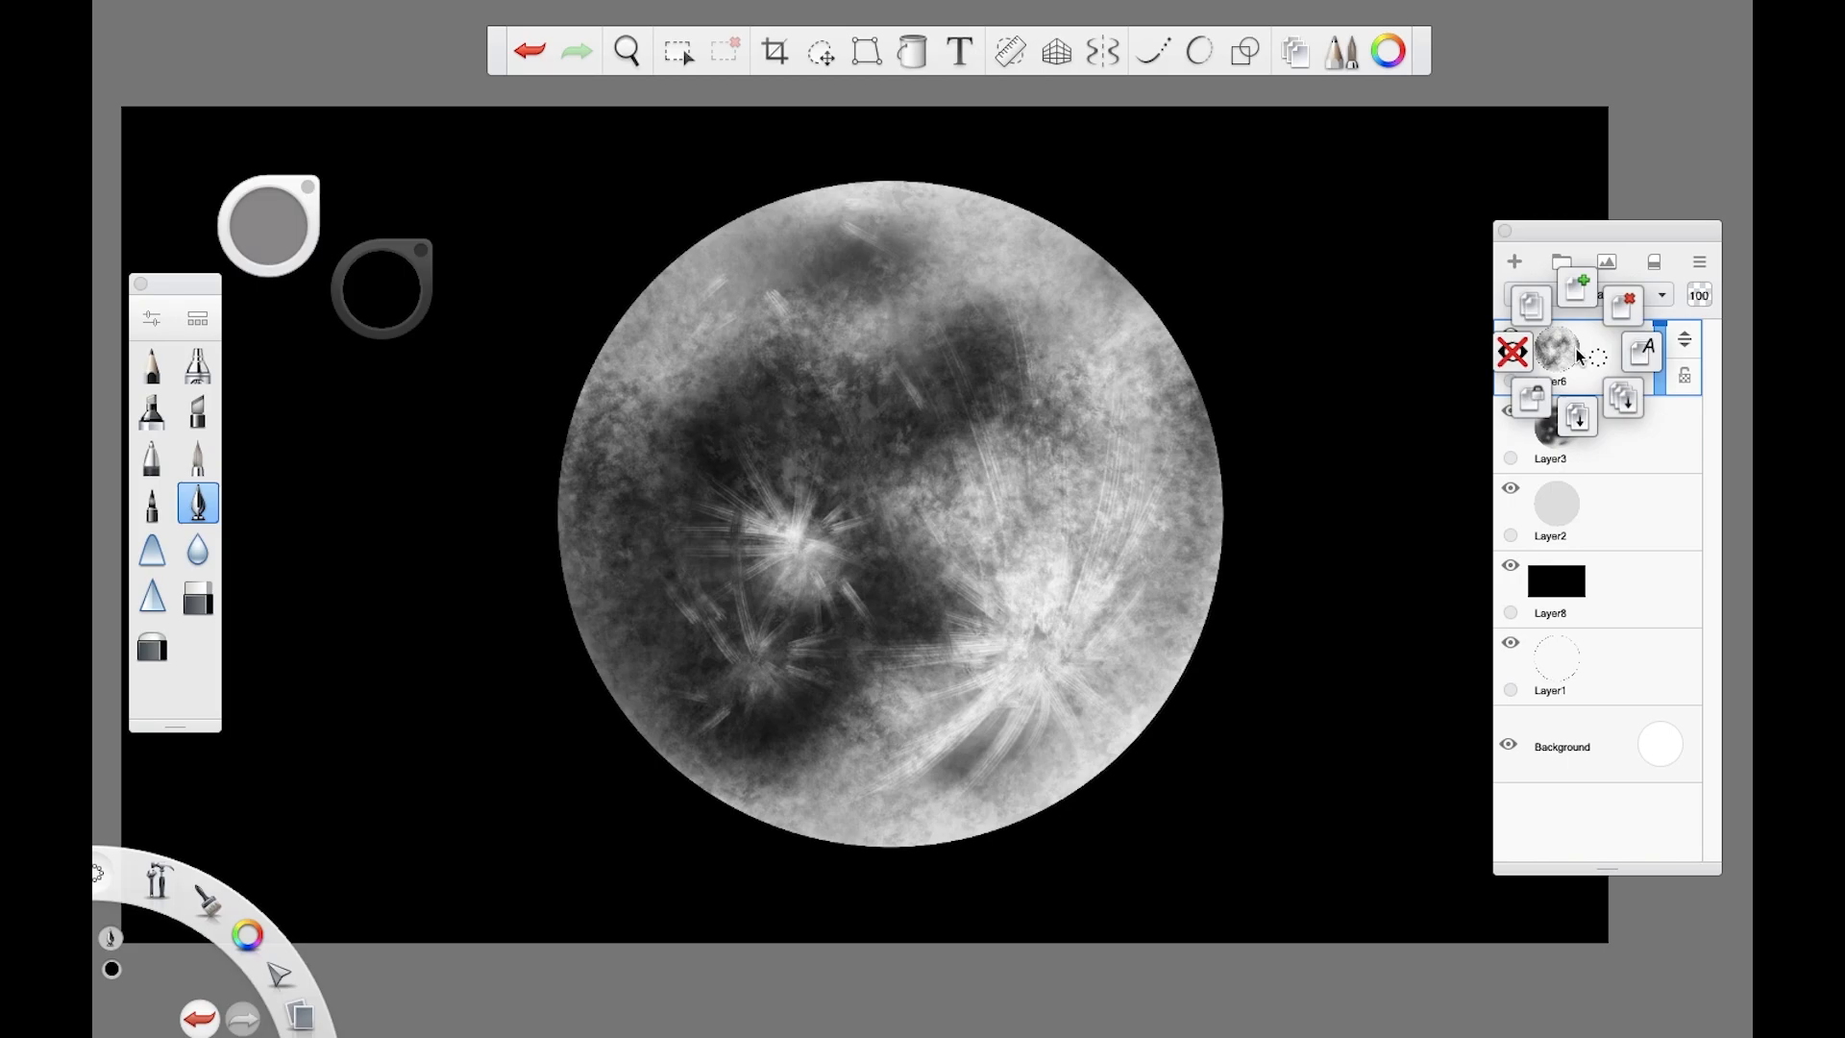
click(1585, 411)
click(1581, 352)
click(1585, 411)
Step: Try merging the combined moon layer into the black Layer8, and undo that merge
click(1586, 354)
click(1585, 411)
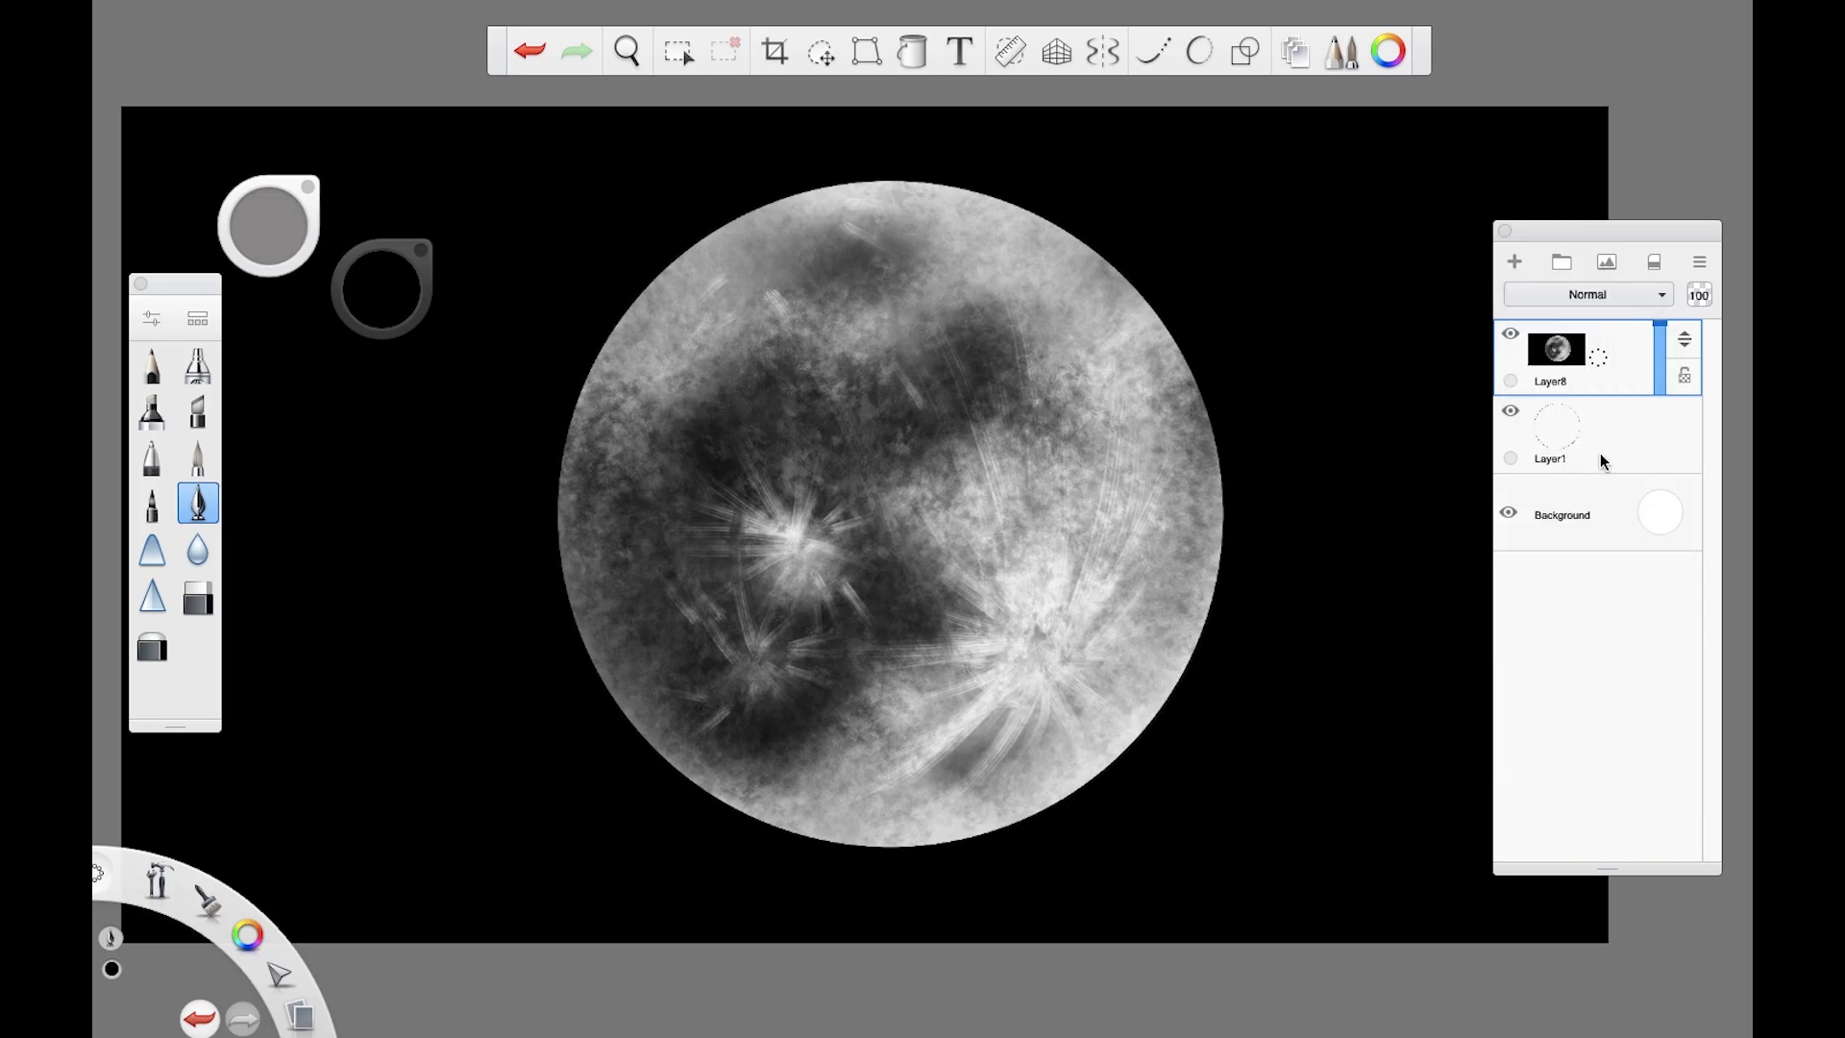
key(ctrl+z)
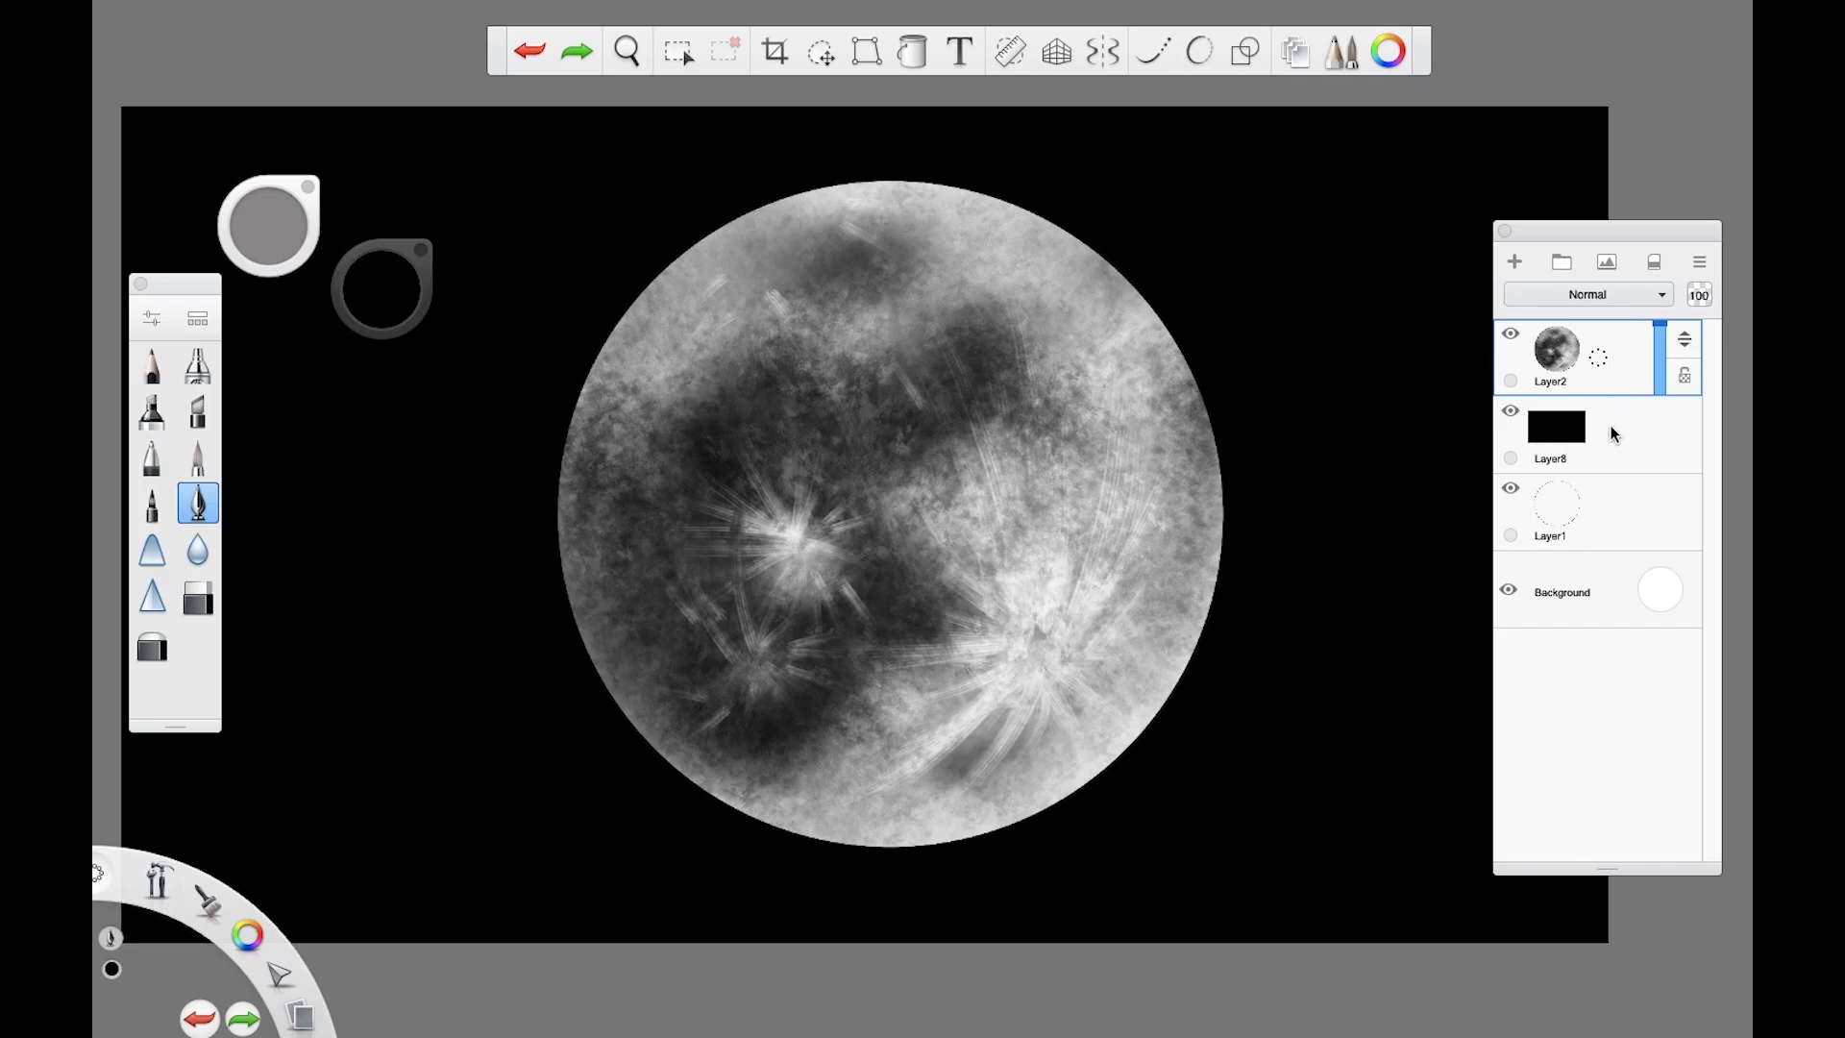
Step: Check the combined moon layer by toggling its visibility, and delete the Layer1 outline layer
click(1512, 333)
click(1510, 335)
click(1592, 506)
click(1634, 450)
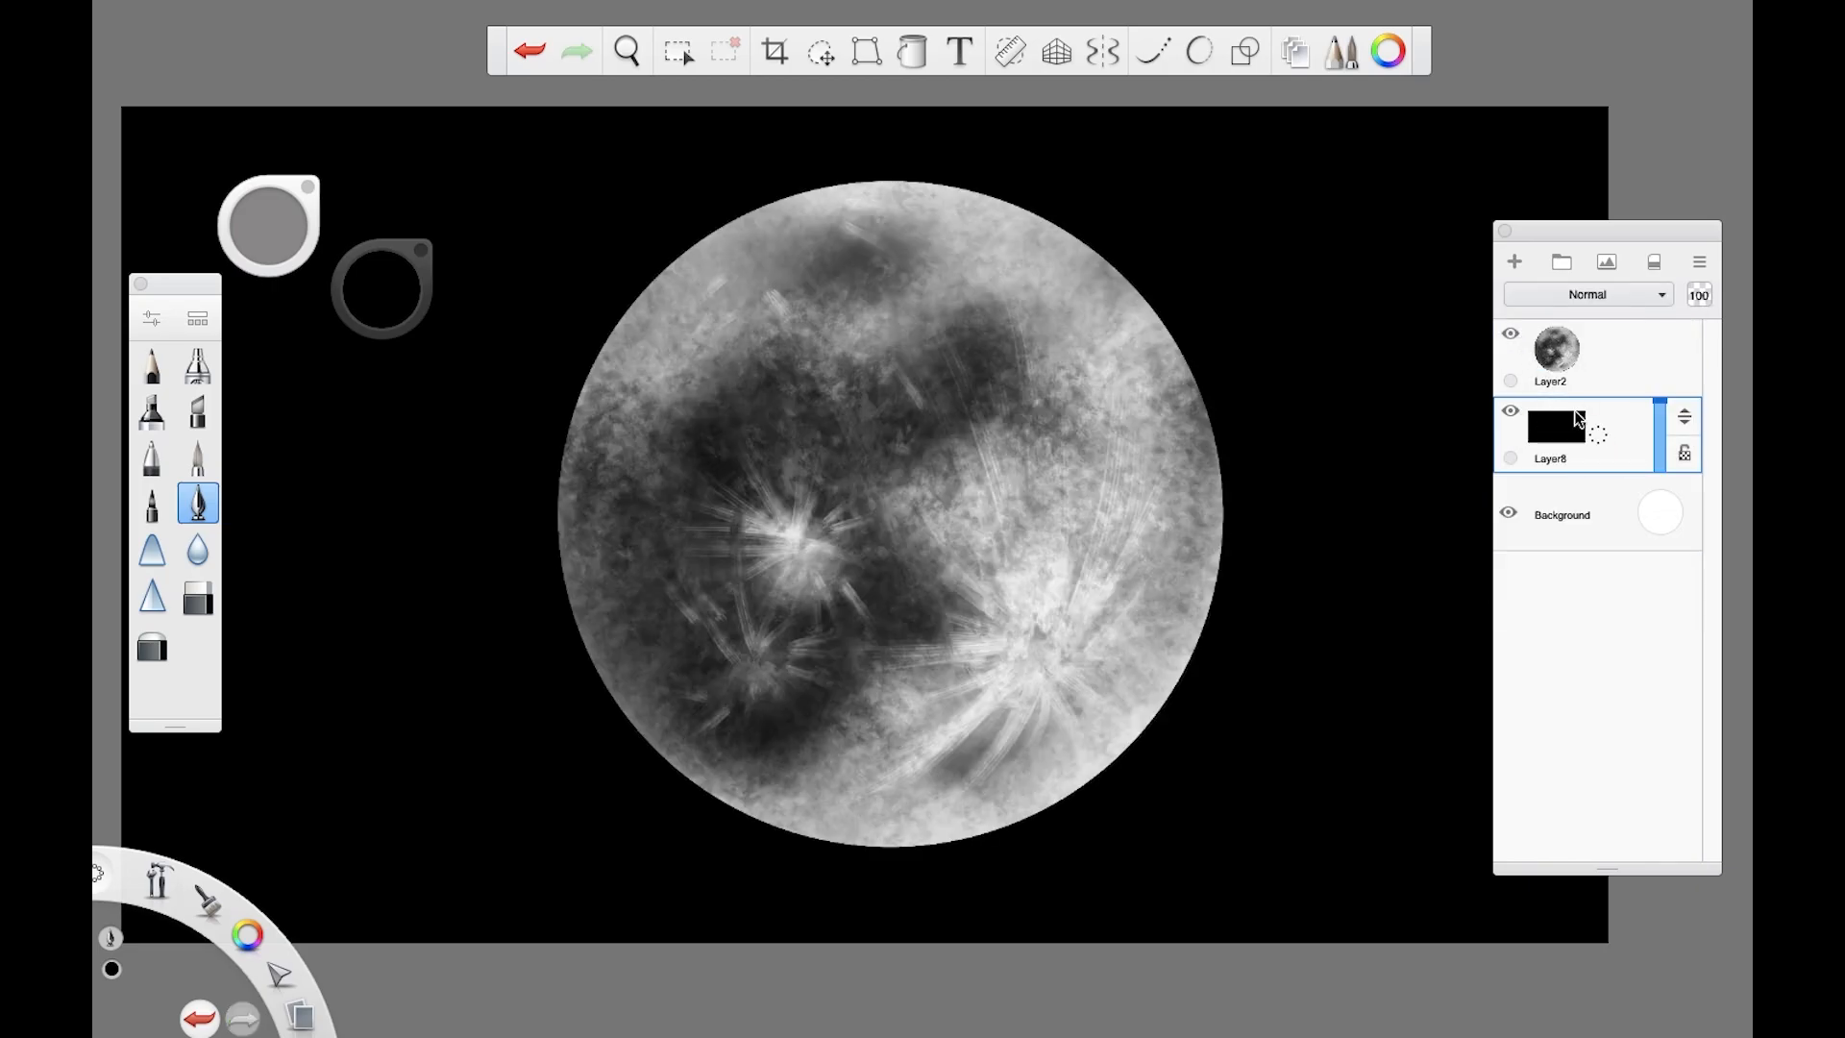
key(super+x)
key(super+z)
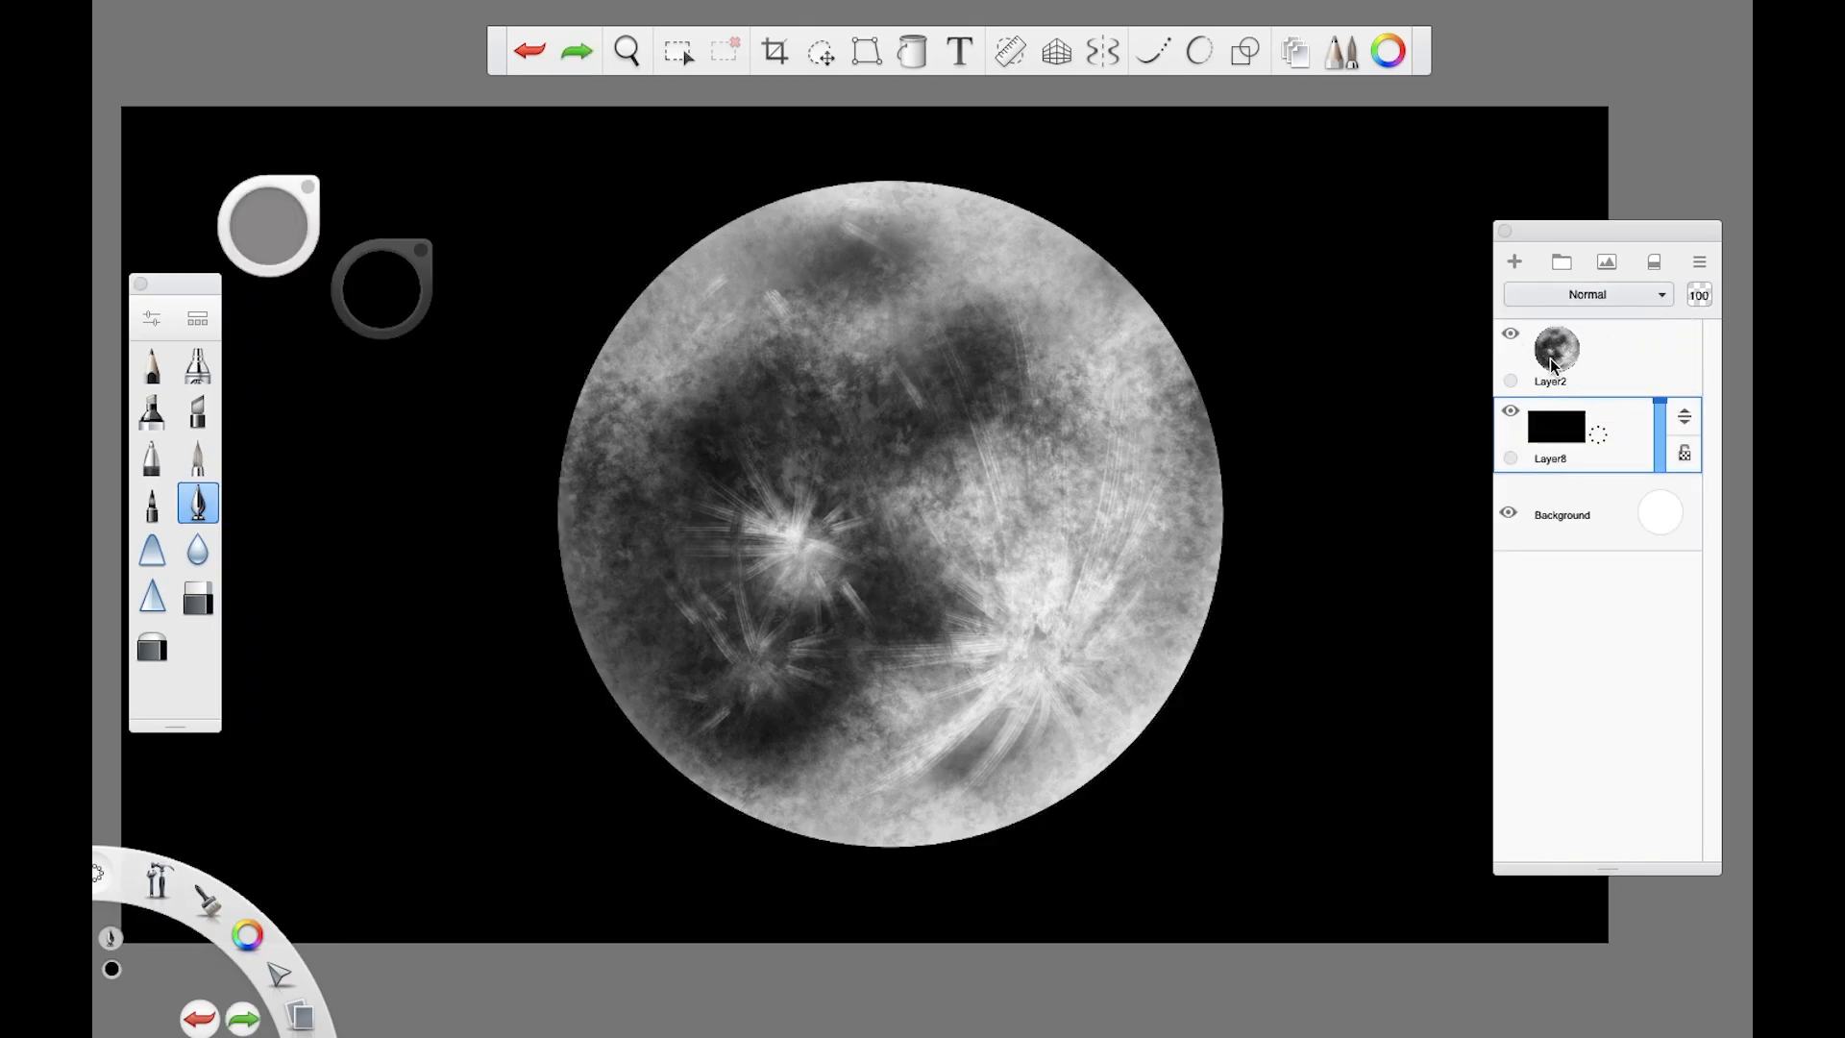
Step: Try shrinking the moon on Layer2 and moving it to the canvas's upper-right area, and undo the transformation
click(1556, 350)
click(820, 53)
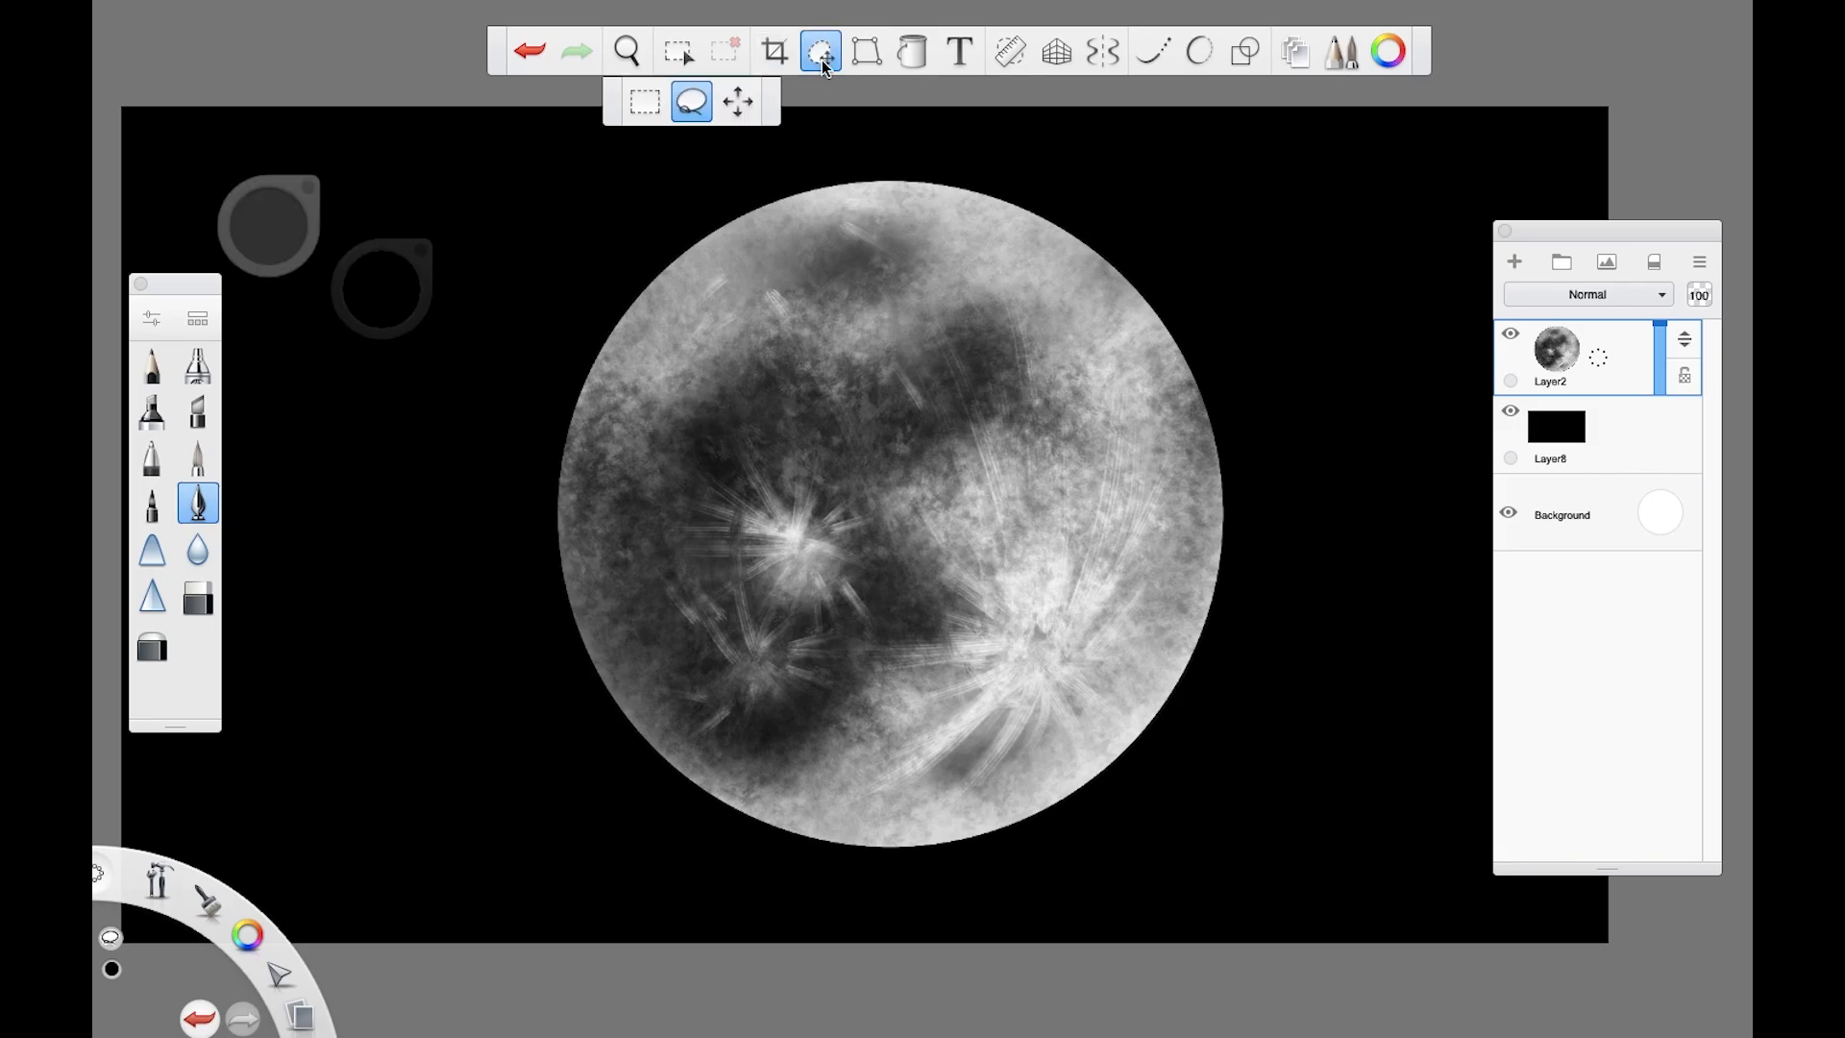
click(738, 101)
drag(634, 780, 619, 840)
drag(712, 692, 984, 647)
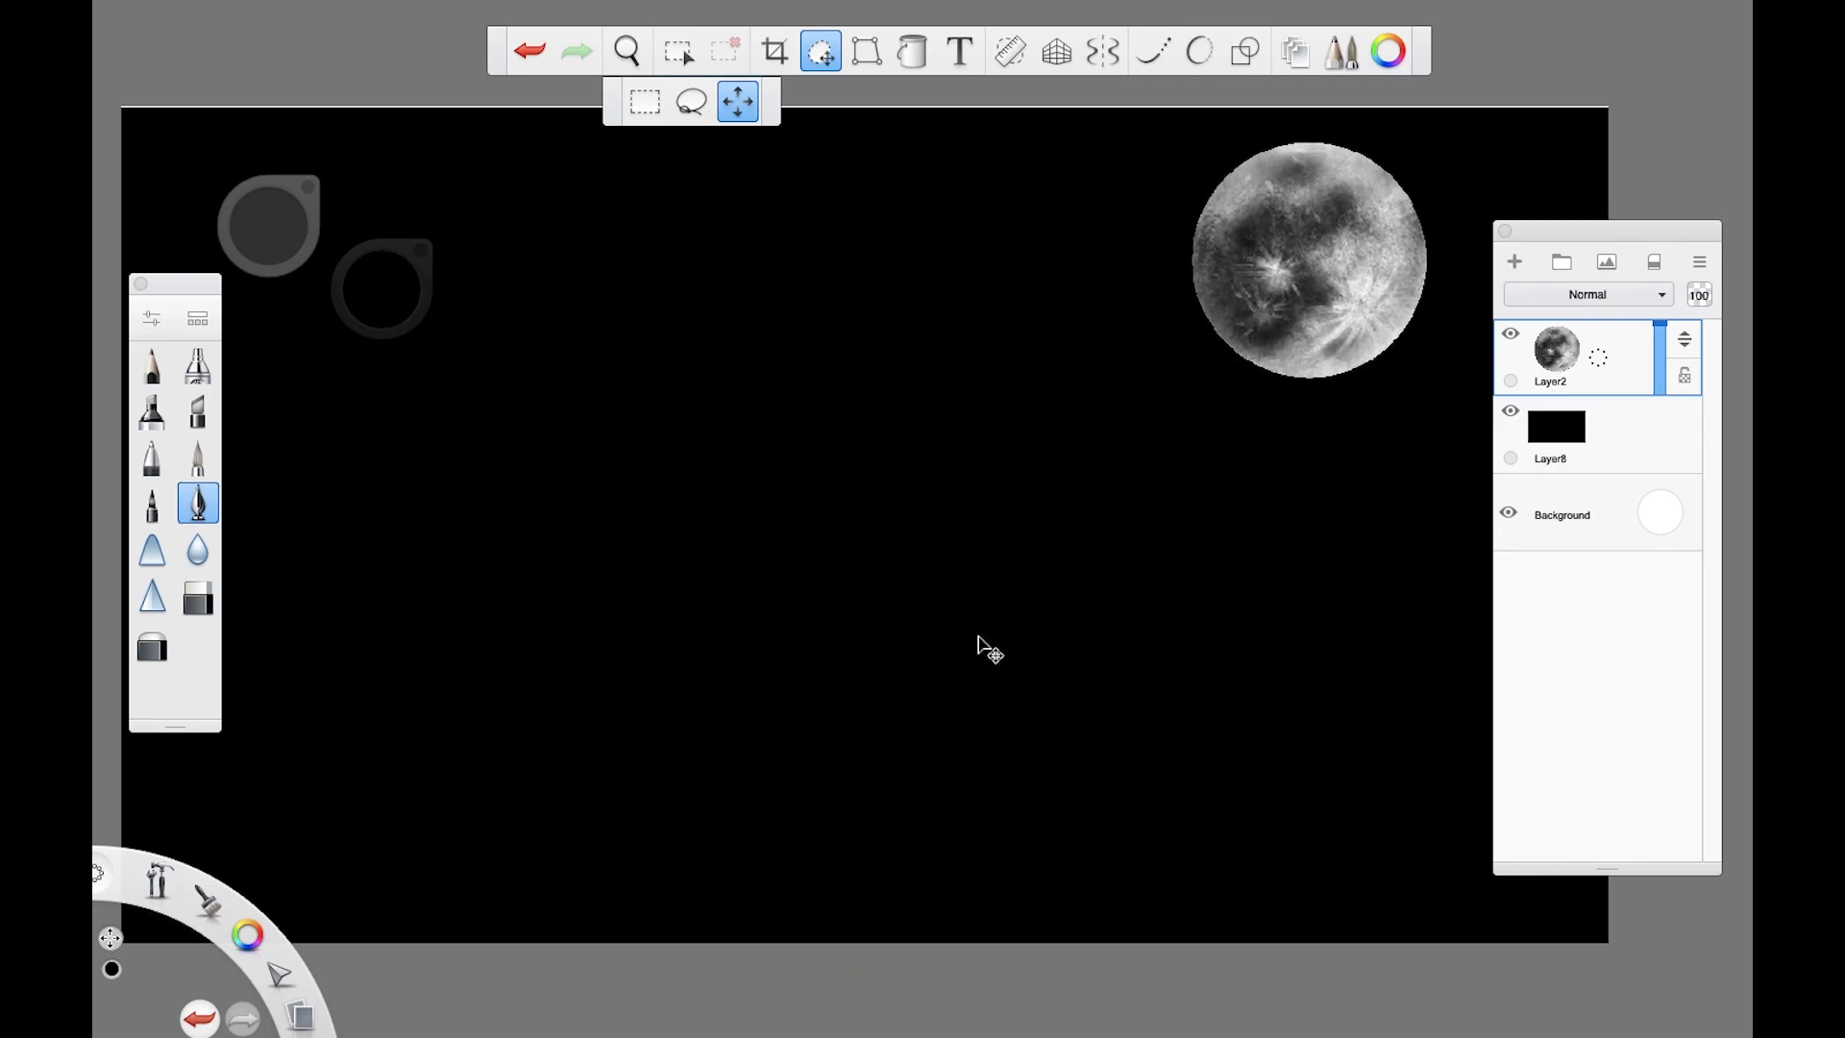
drag(1144, 519, 1069, 515)
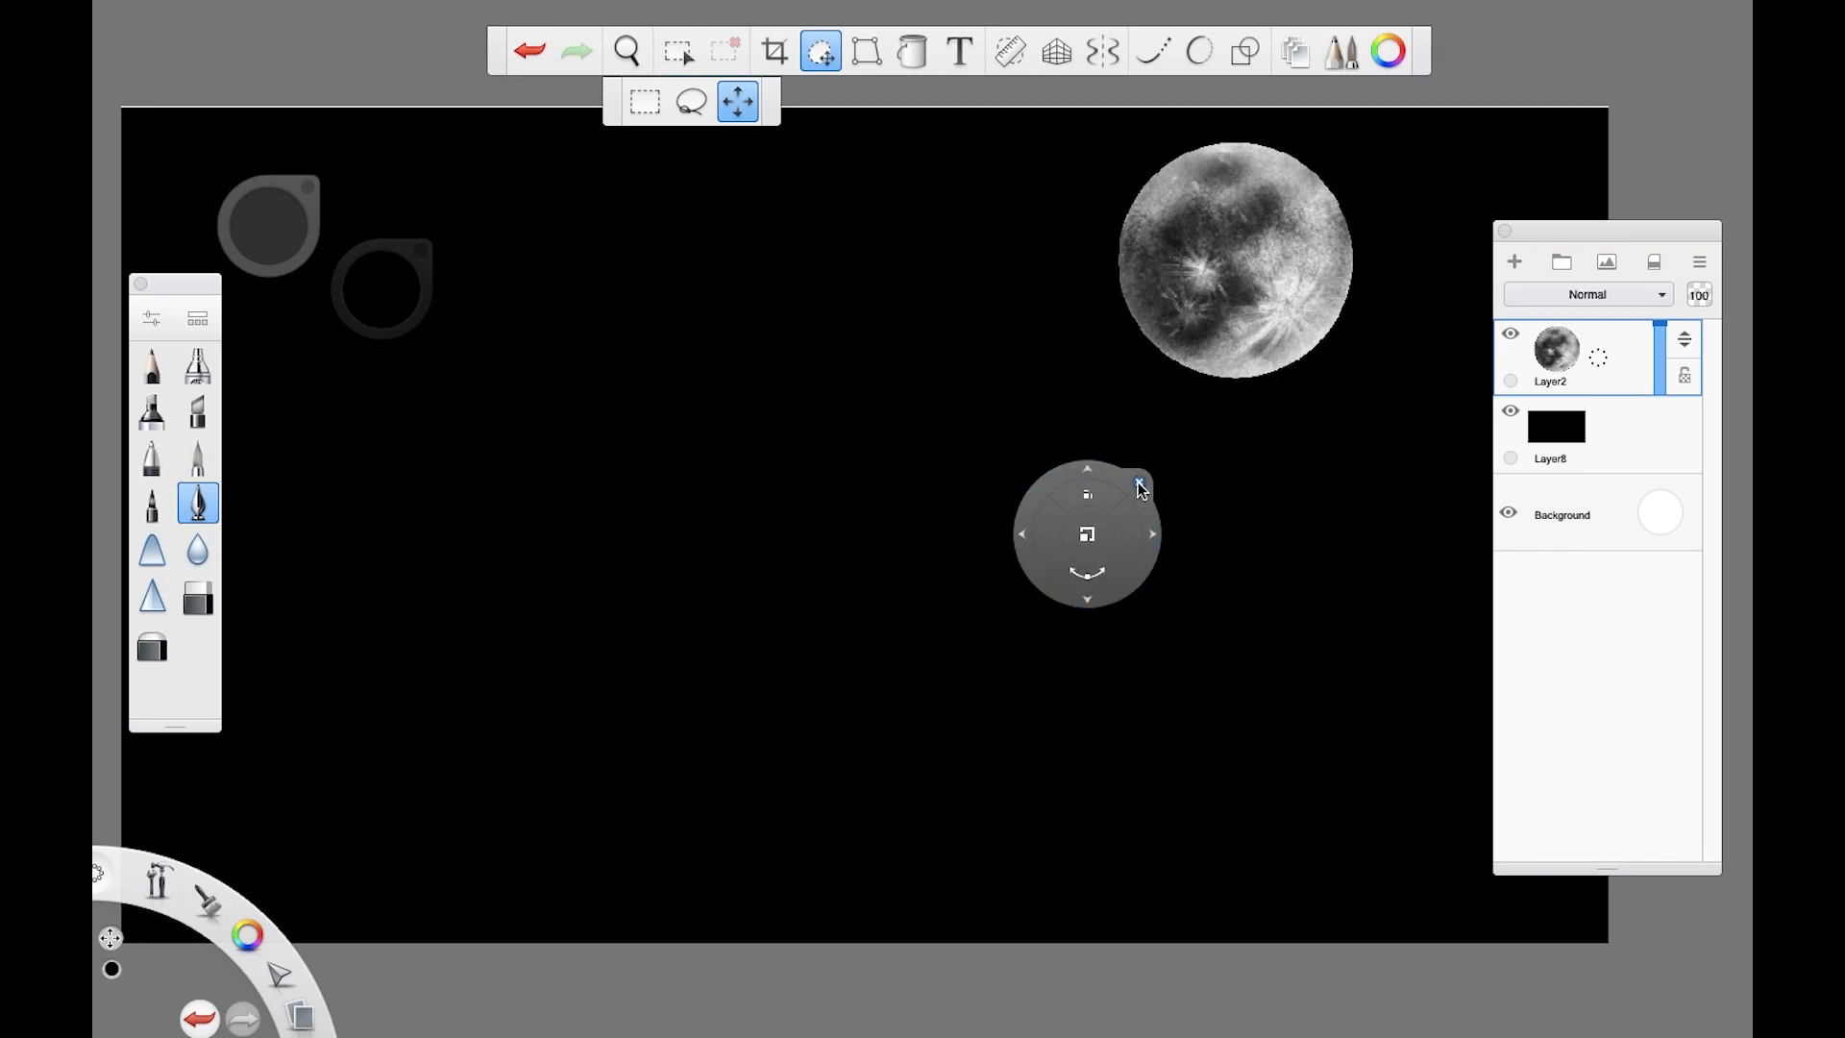
click(1140, 485)
key(space)
drag(1153, 393, 935, 471)
key(ctrl+z)
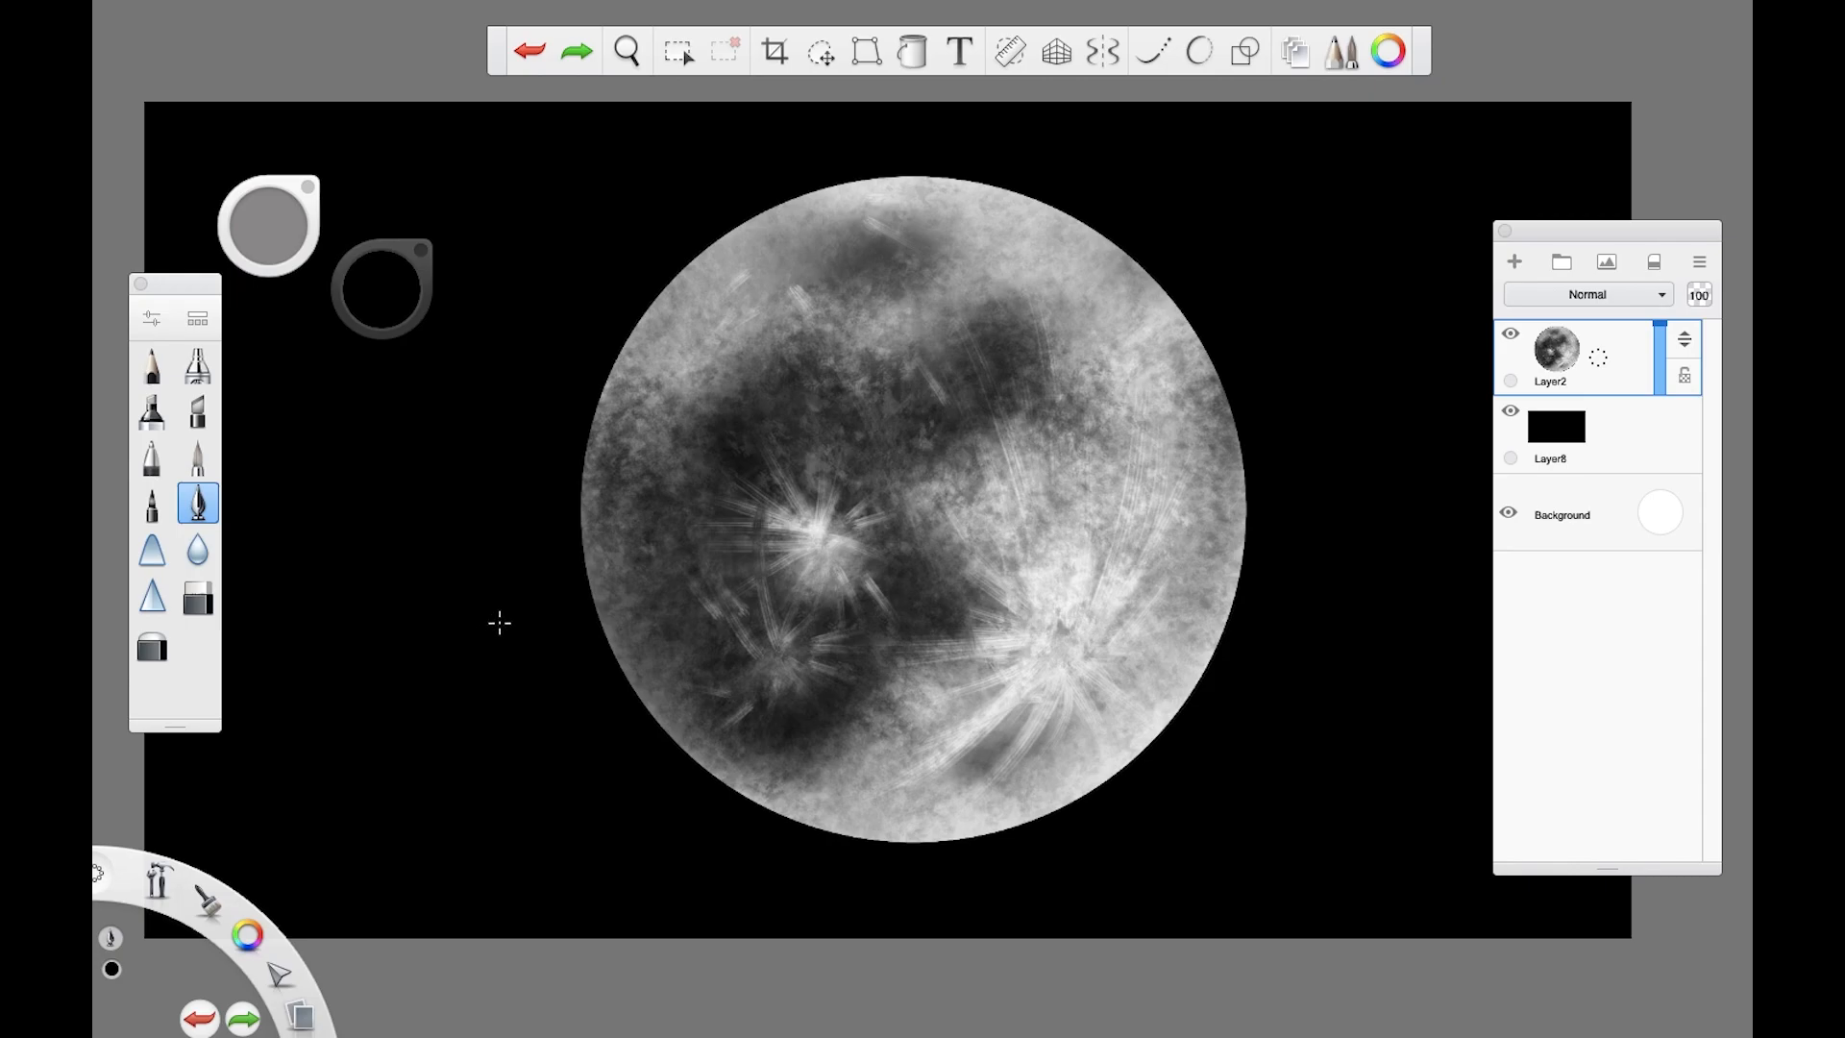
key(space)
drag(631, 576, 705, 565)
drag(691, 483, 647, 490)
key(space)
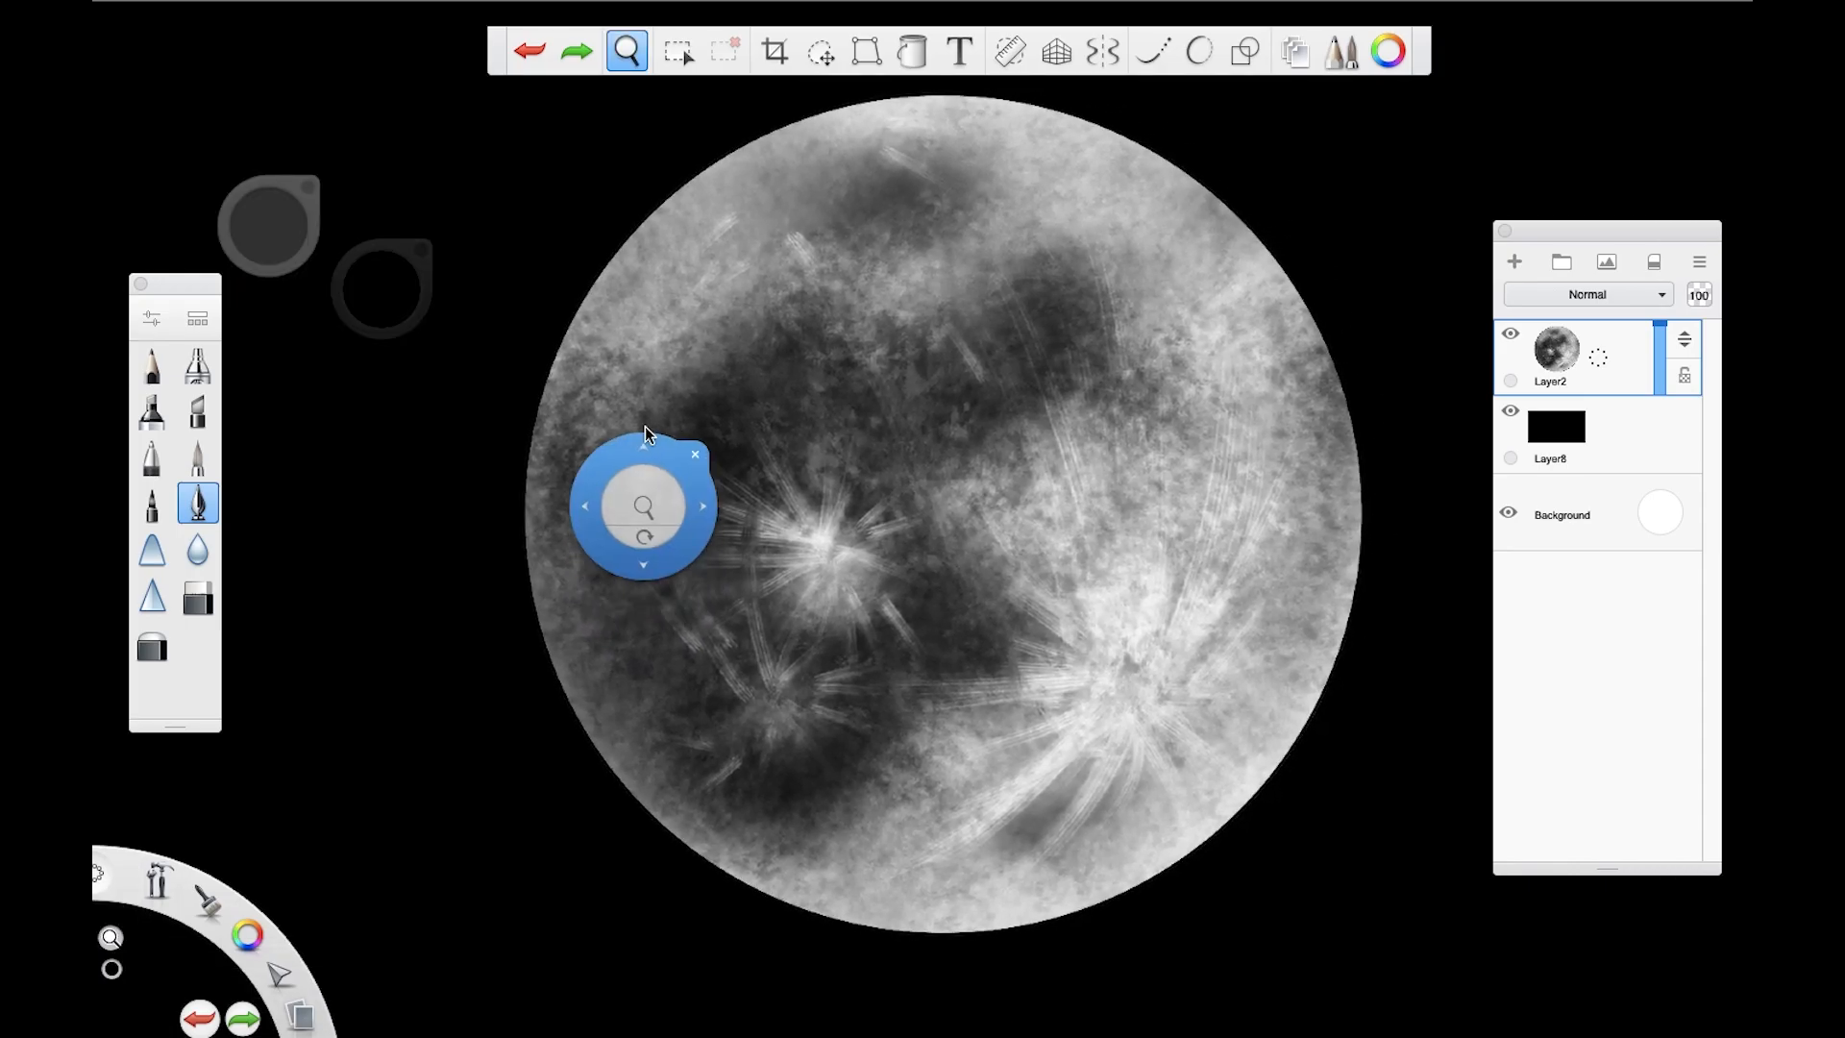
drag(659, 423, 647, 437)
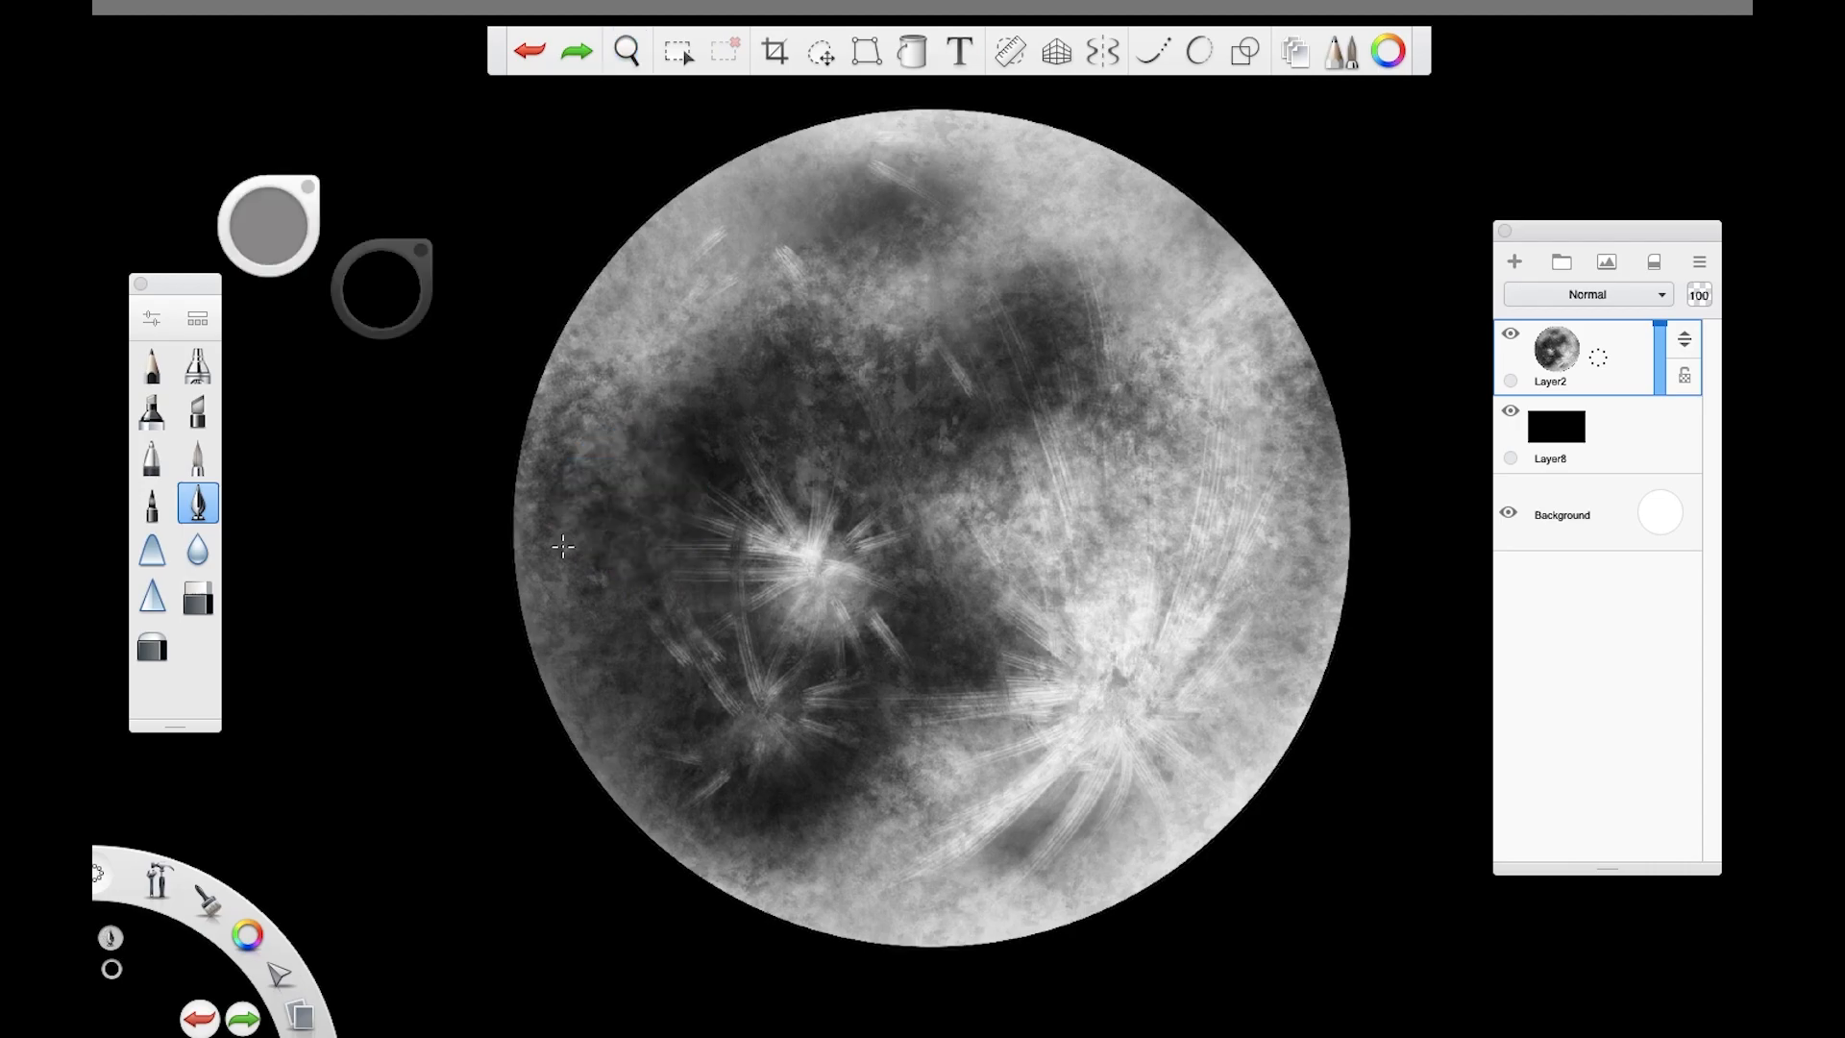